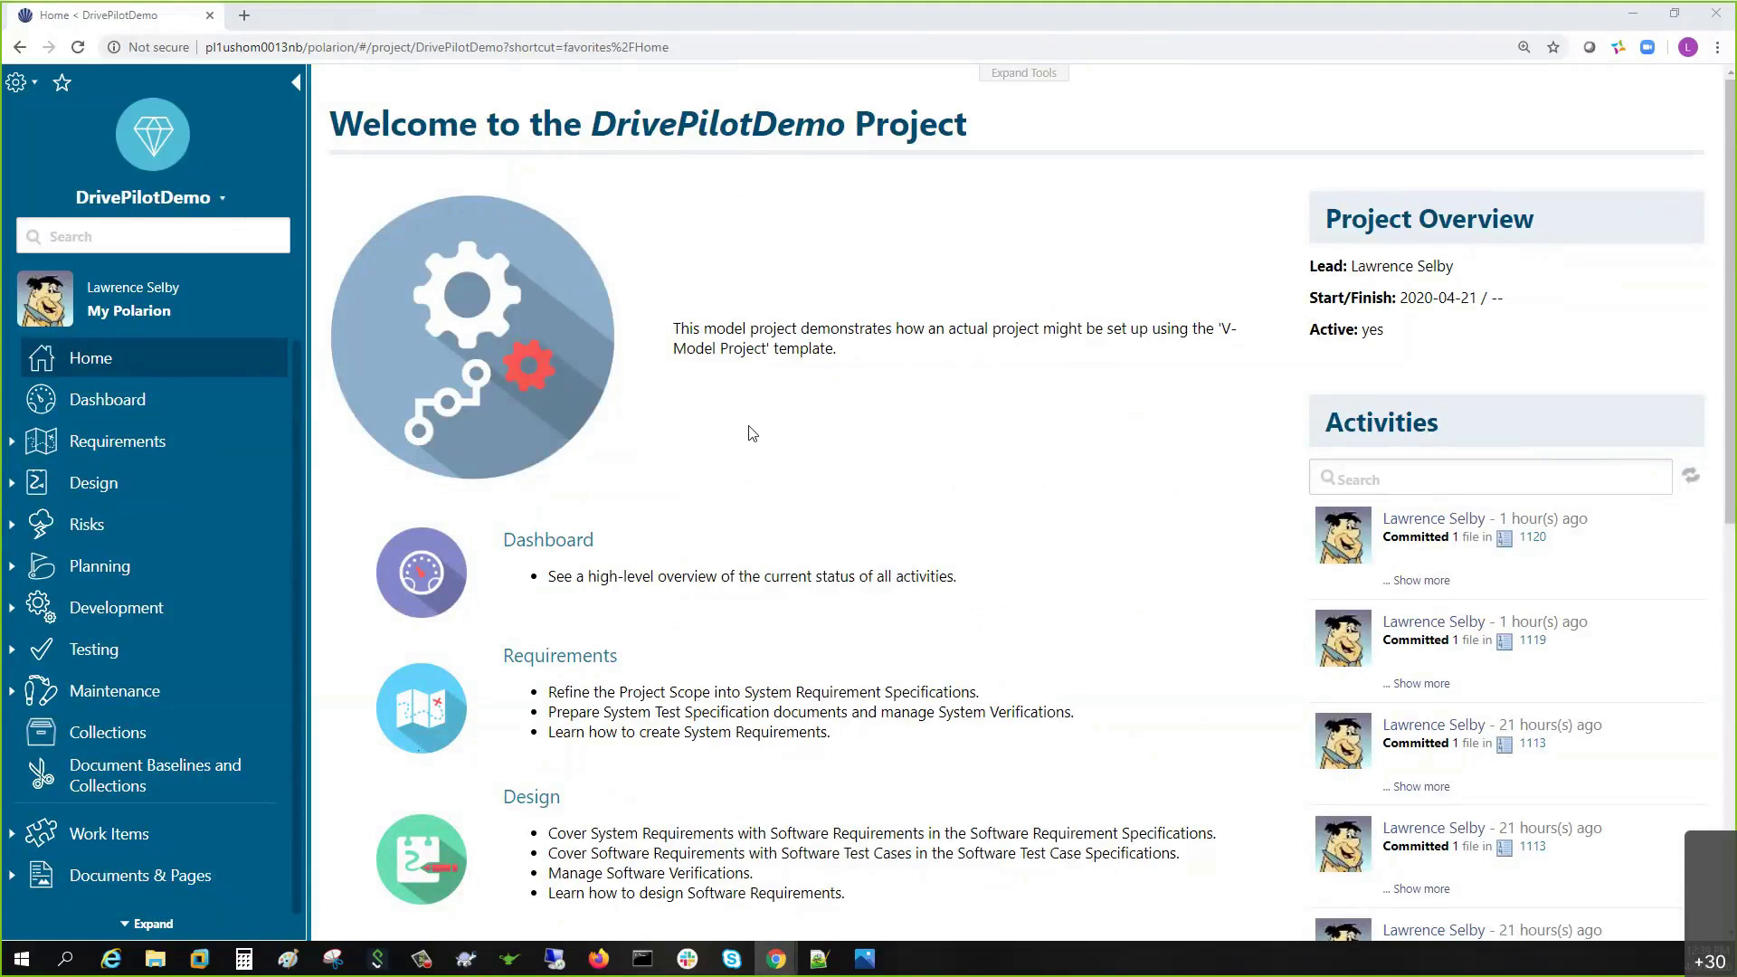
- Open the project name dropdown on the DrivePilotDemo Home page
click(145, 197)
click(118, 481)
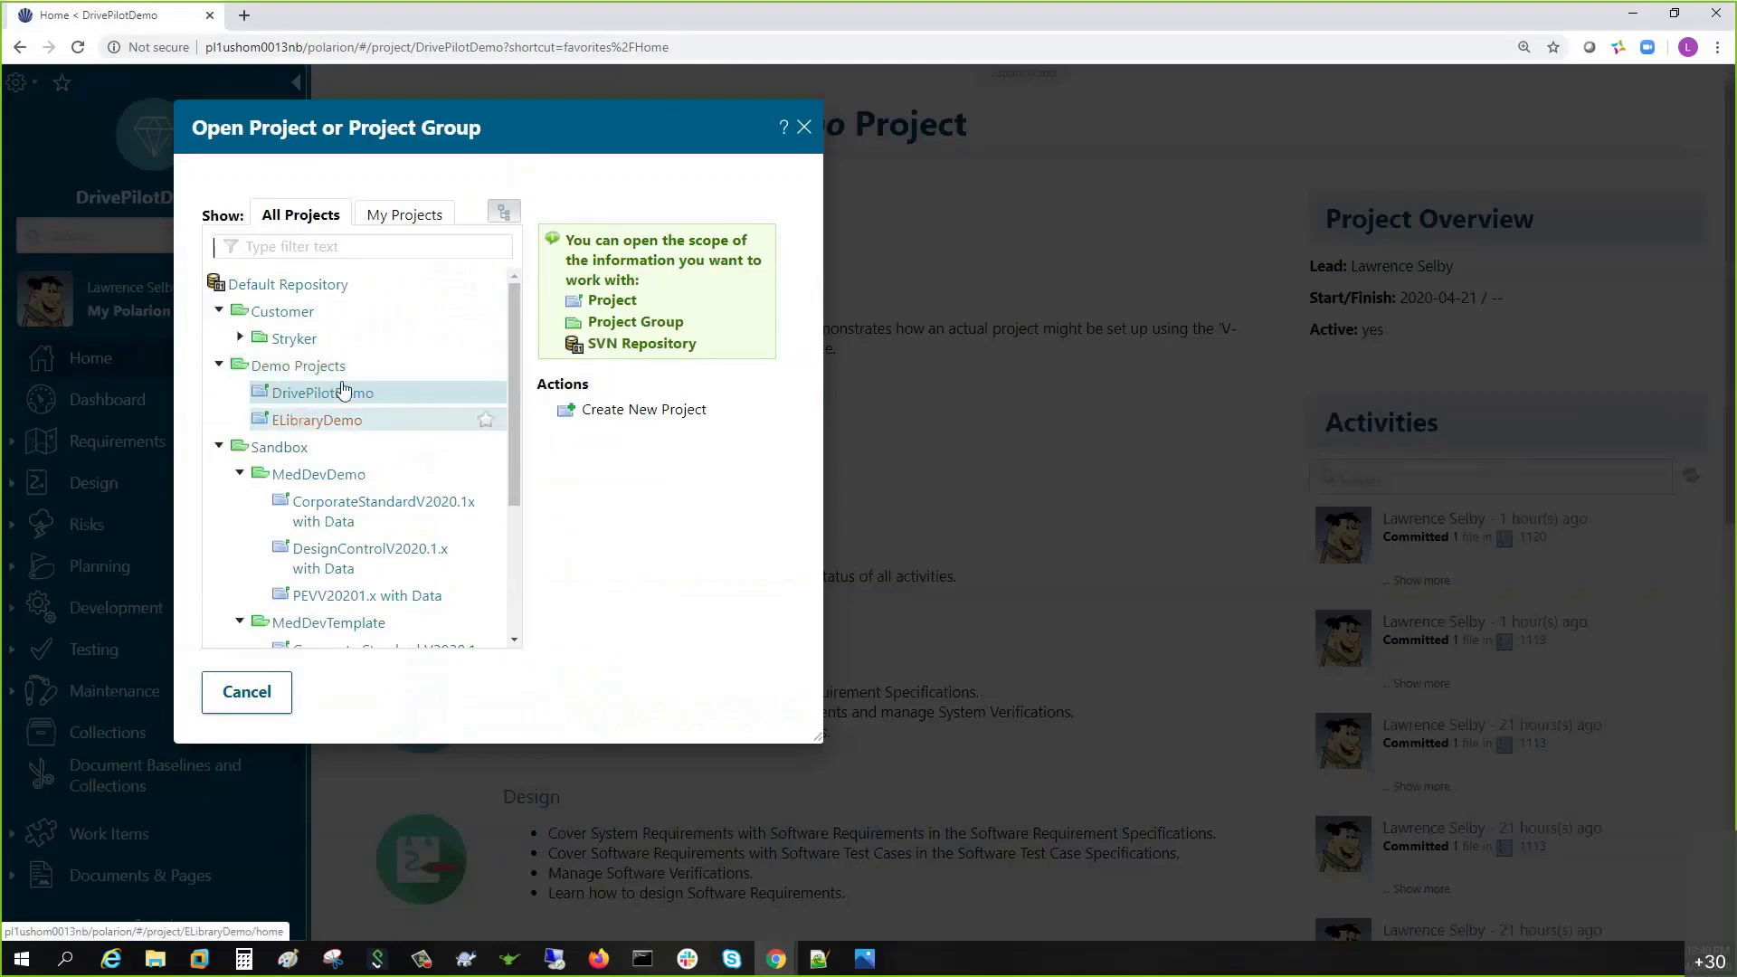
click(803, 134)
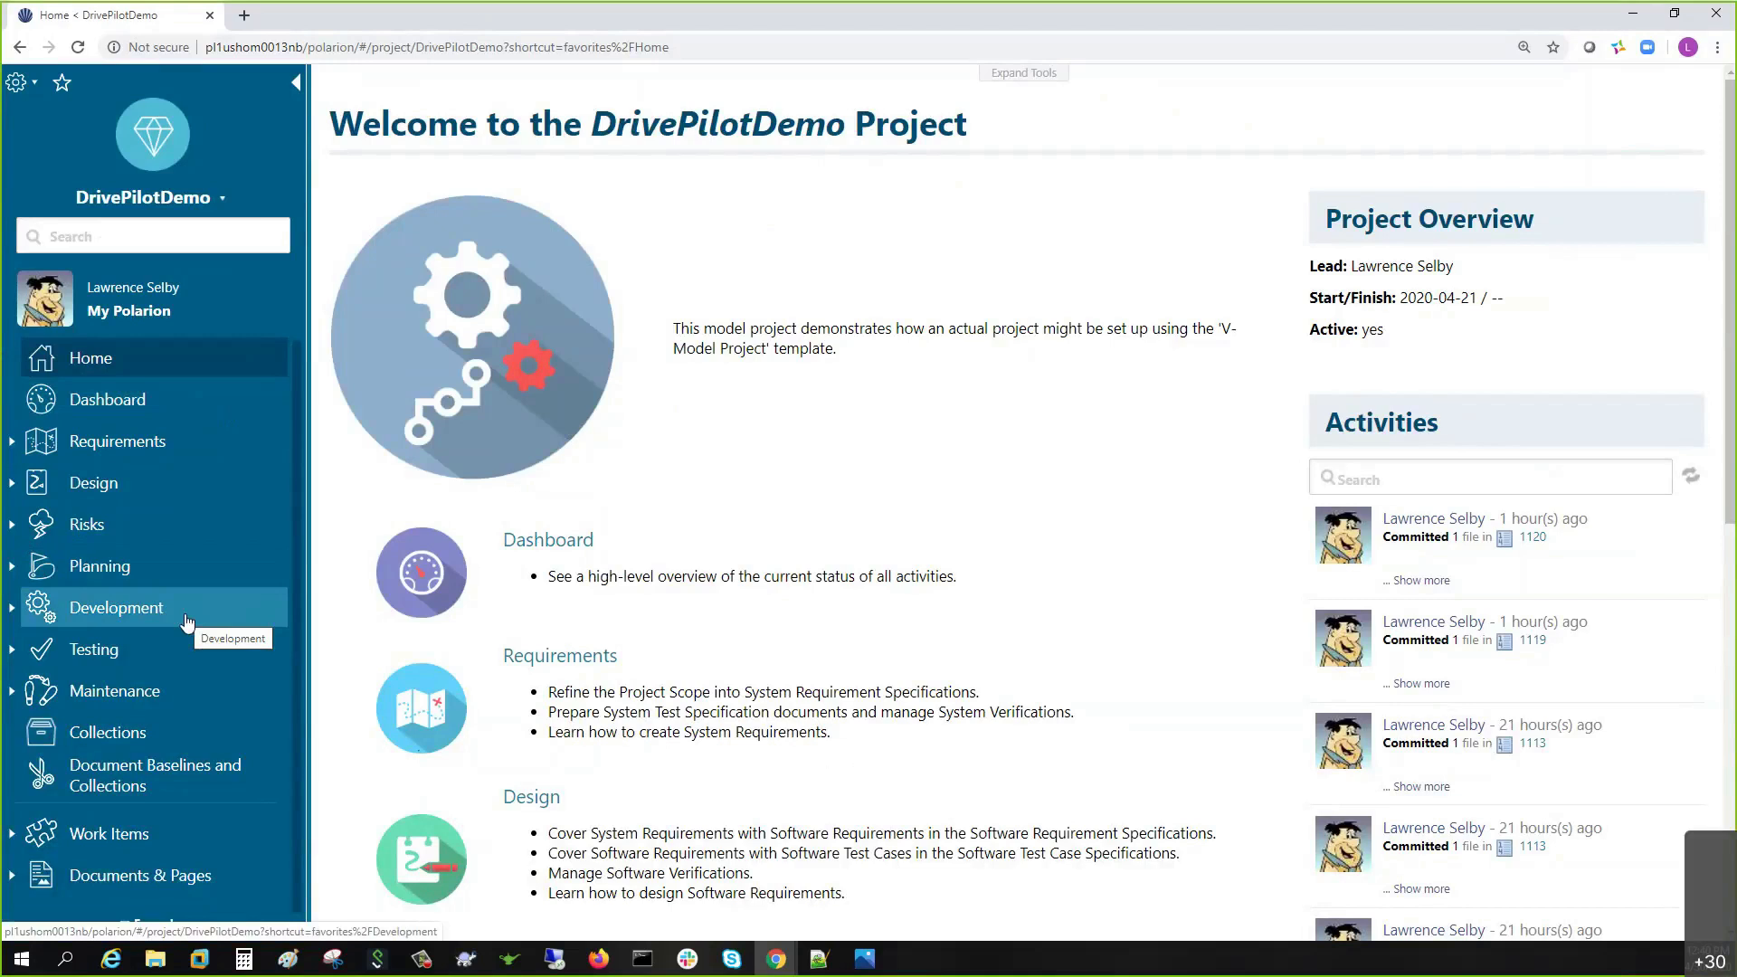
- From Collections, open Requirements Collection and its System Requirement Specification at Baseline 2.0
click(97, 738)
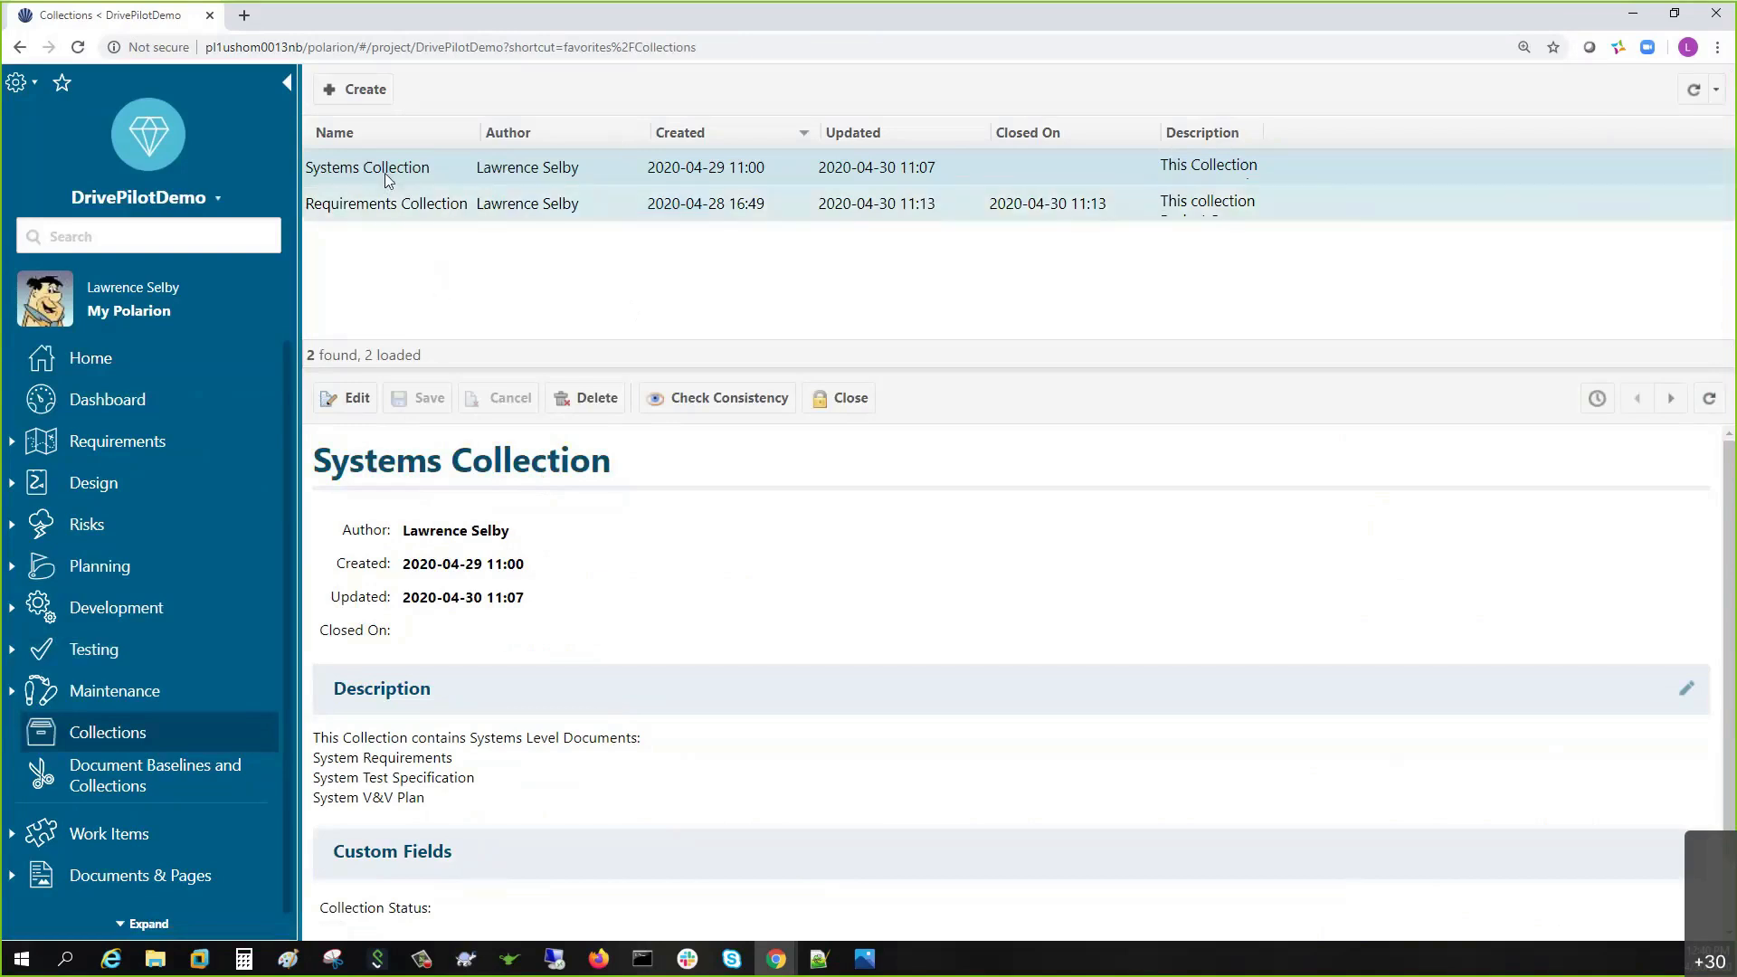
click(355, 206)
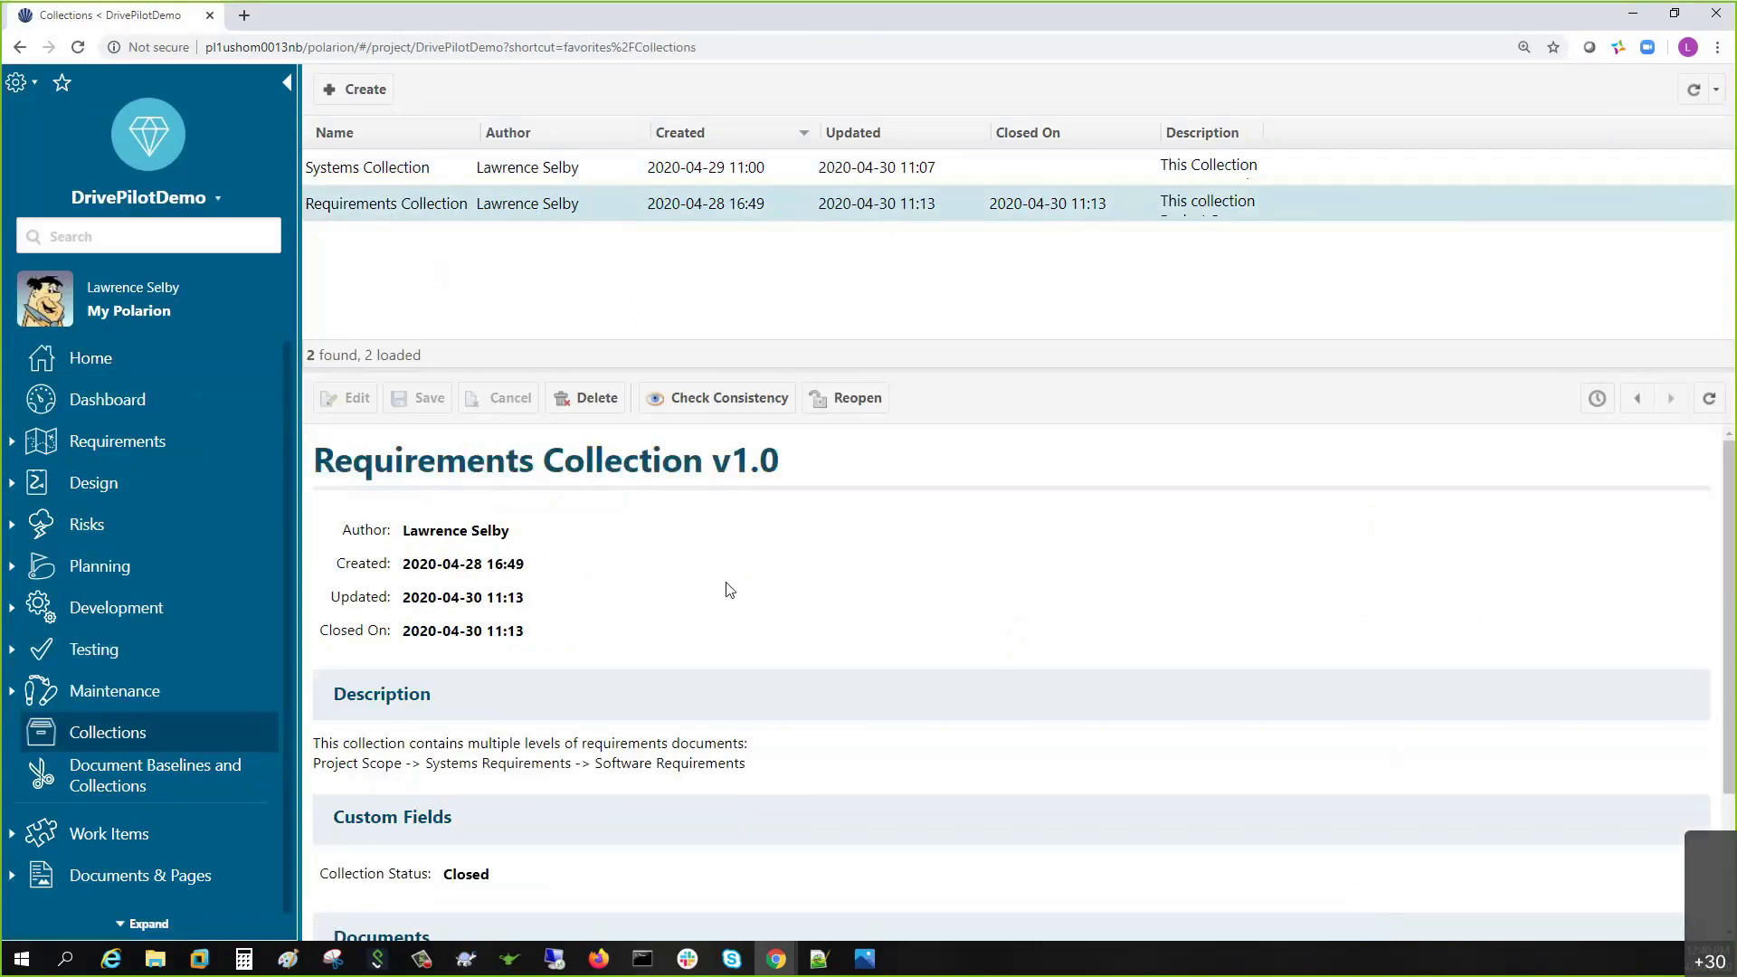
scroll(728, 590, down, 2)
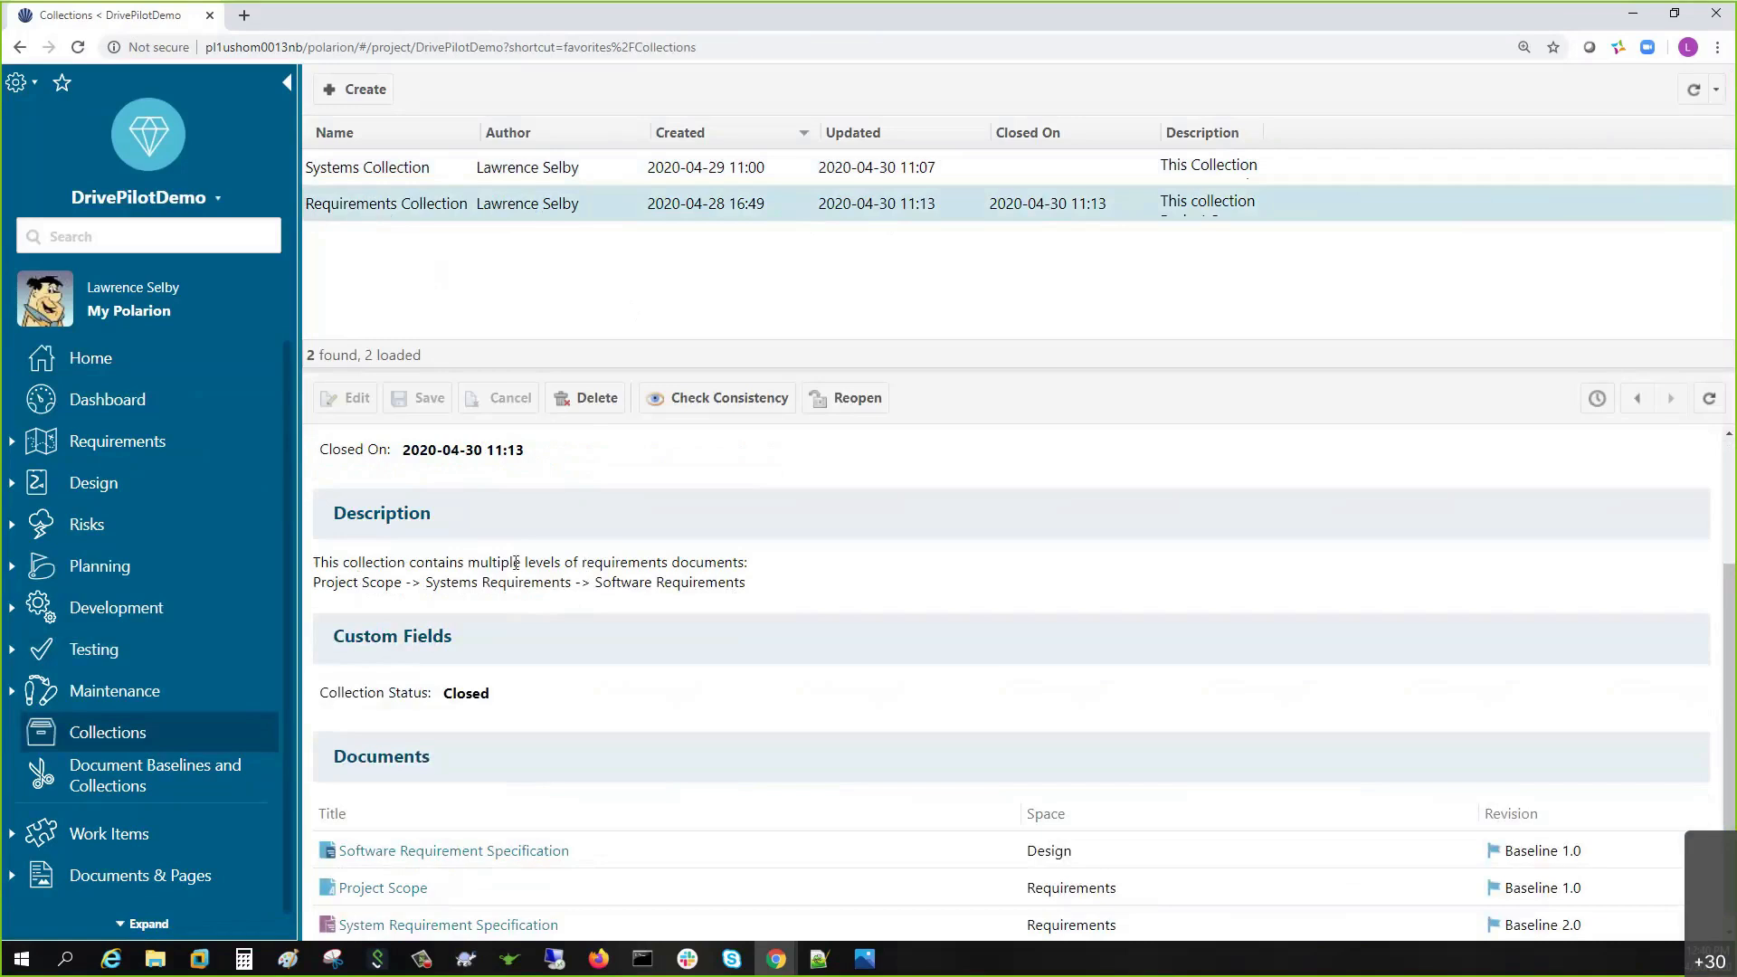
scroll(516, 562, down, 1)
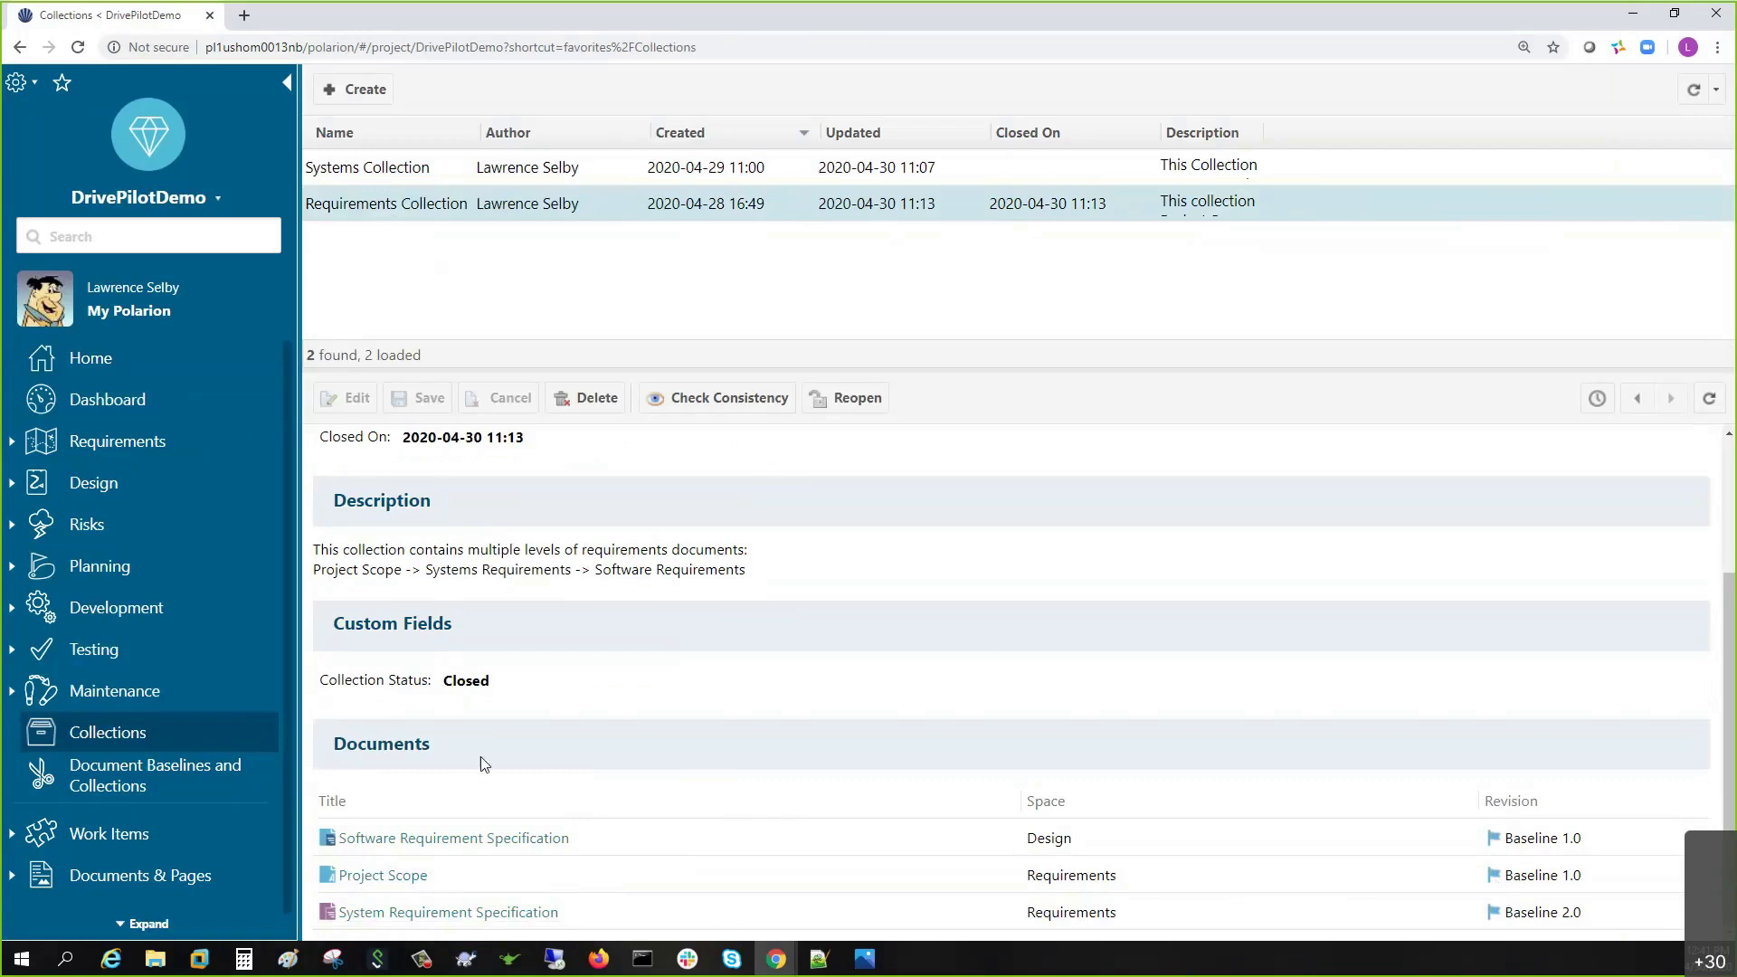
click(409, 914)
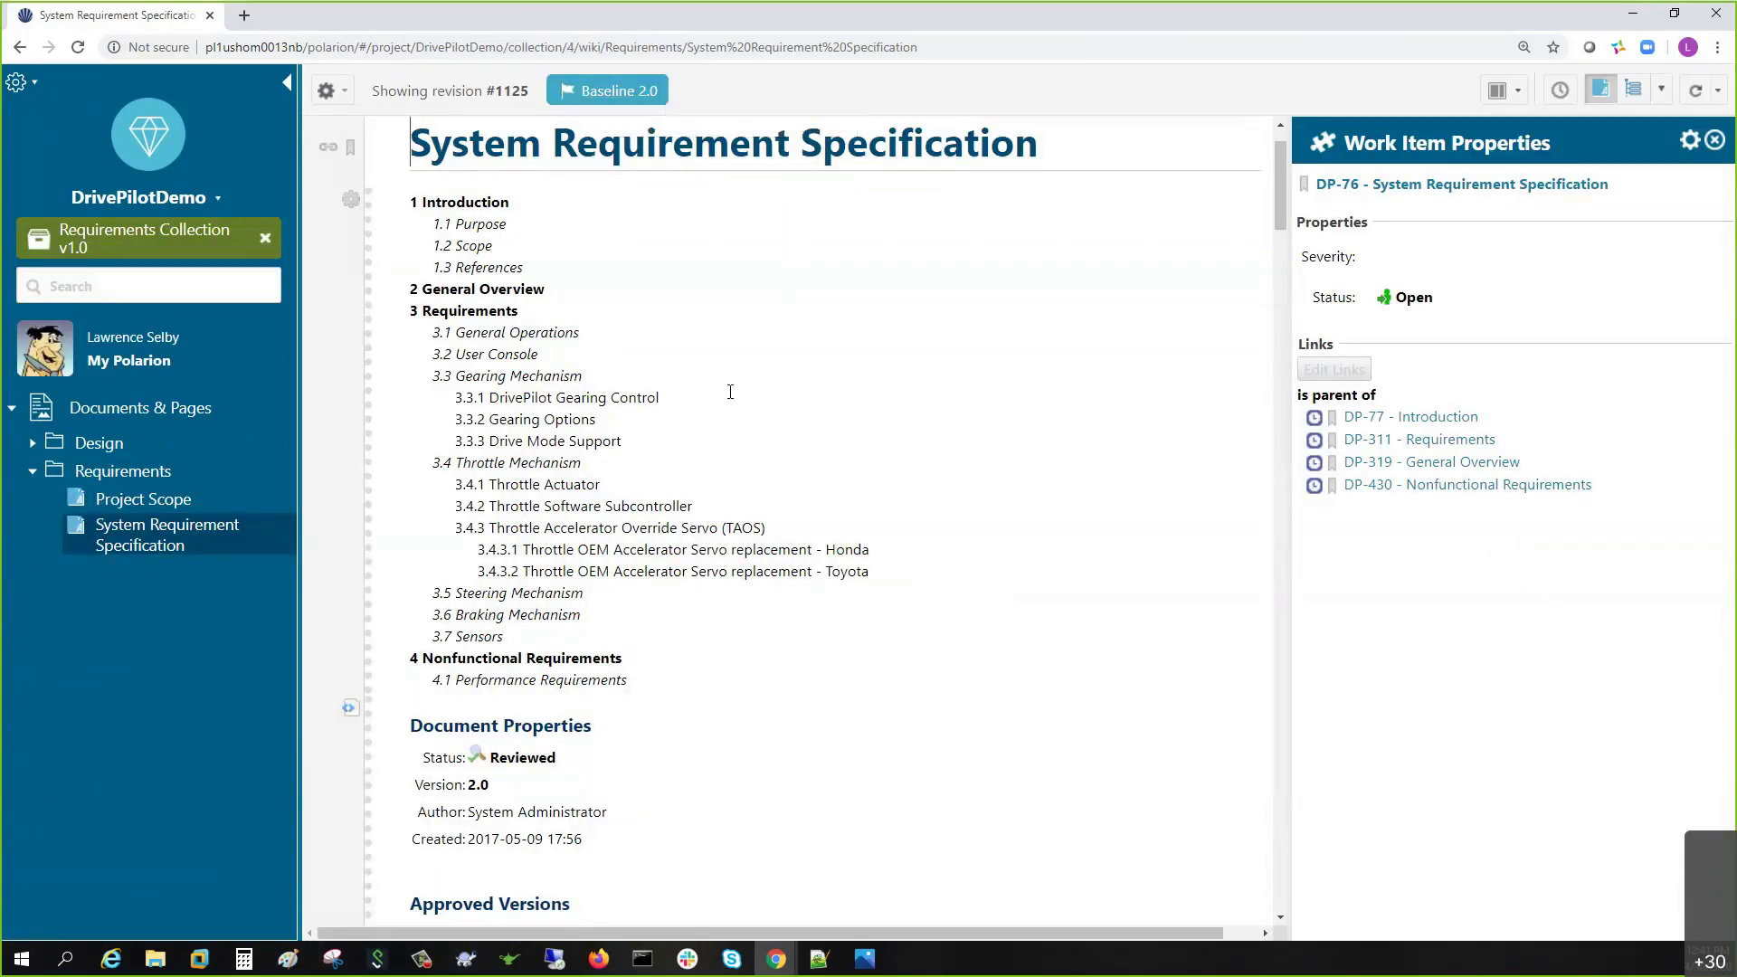
click(1560, 95)
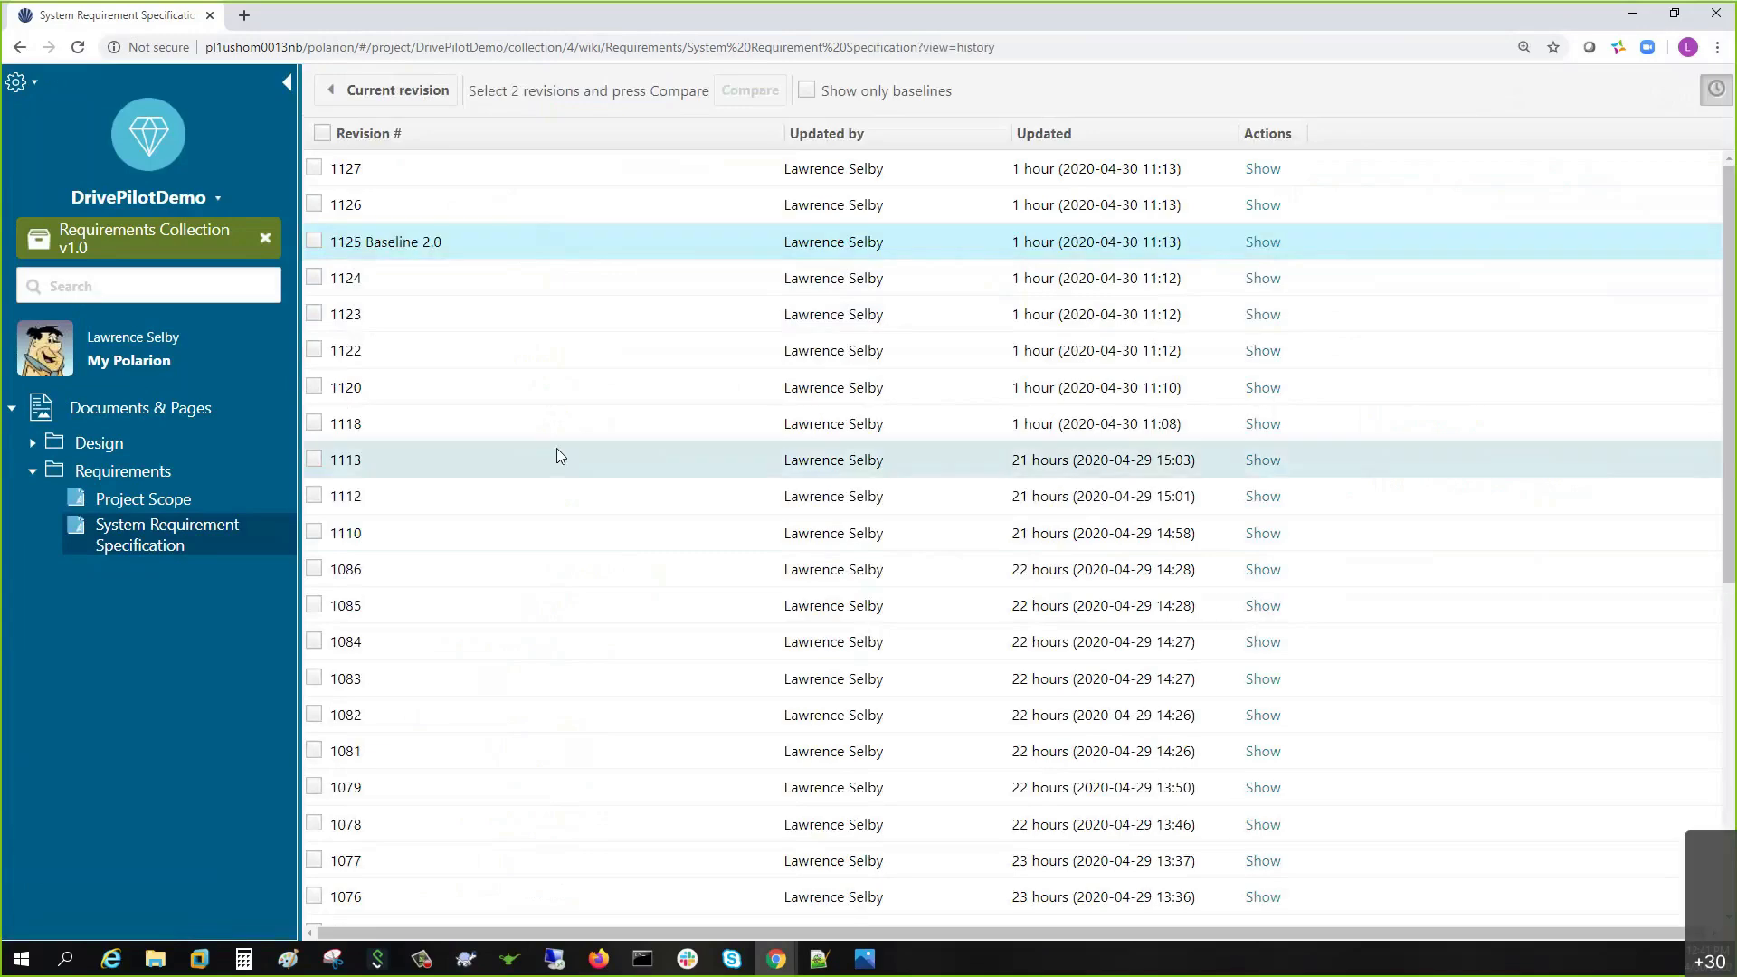
scroll(557, 448, down, 7)
scroll(561, 457, up, 4)
scroll(561, 453, up, 3)
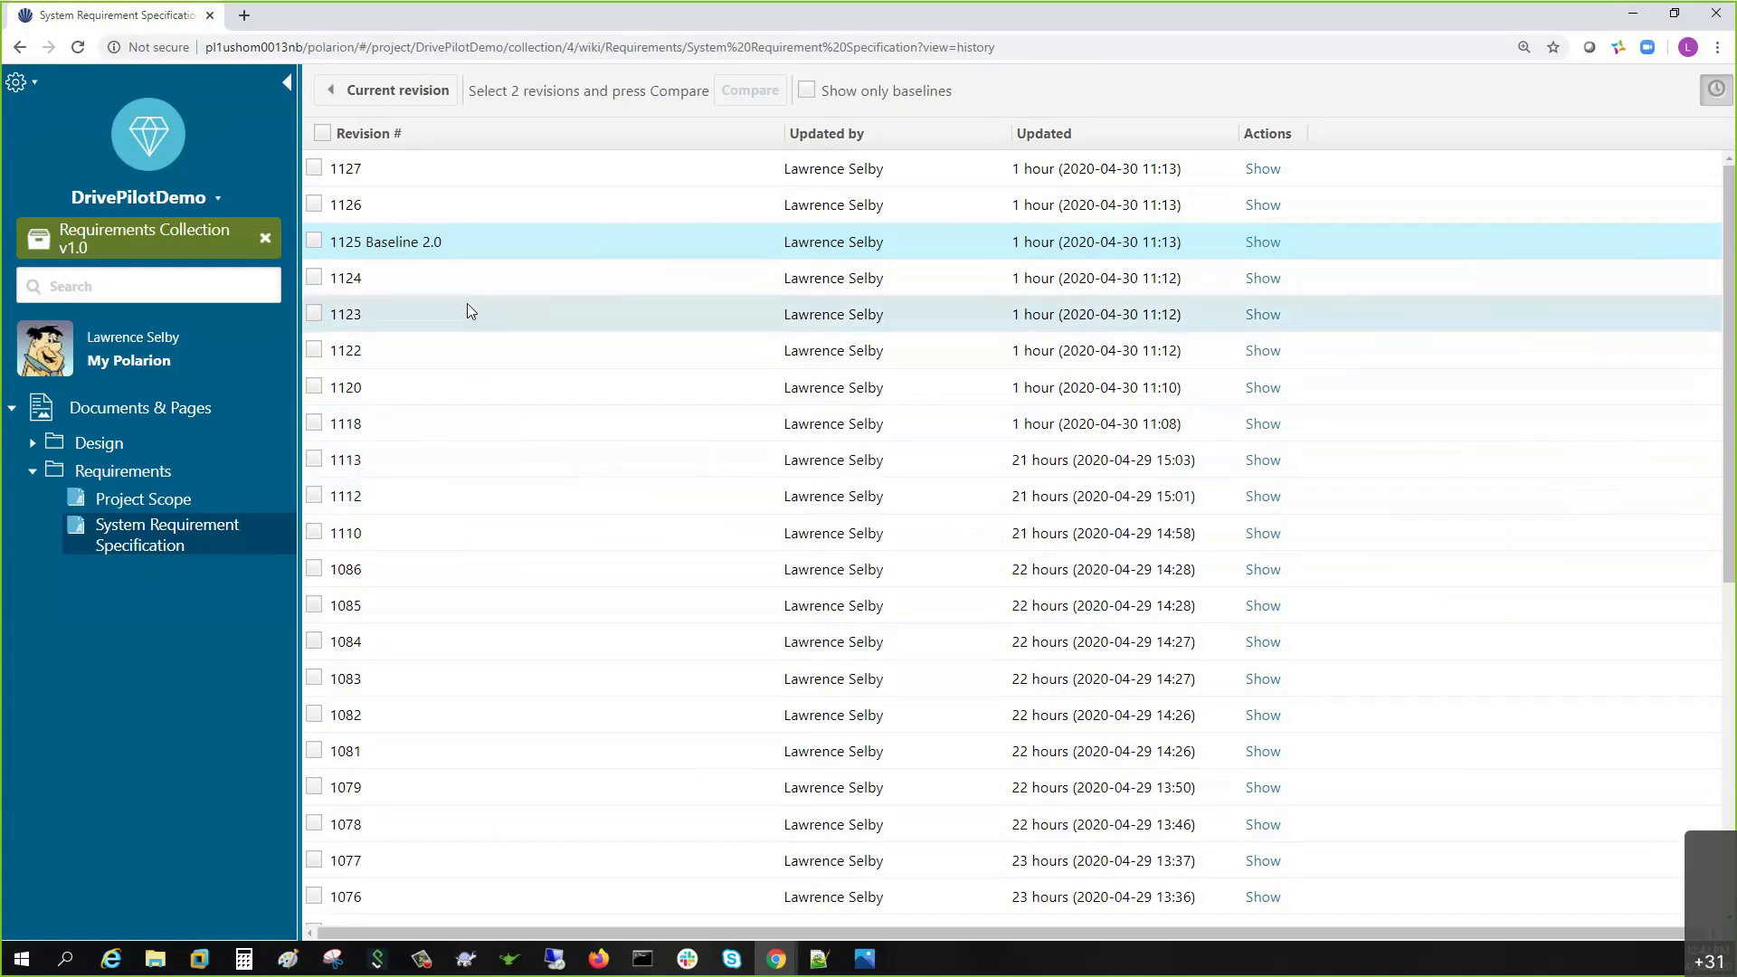
click(475, 243)
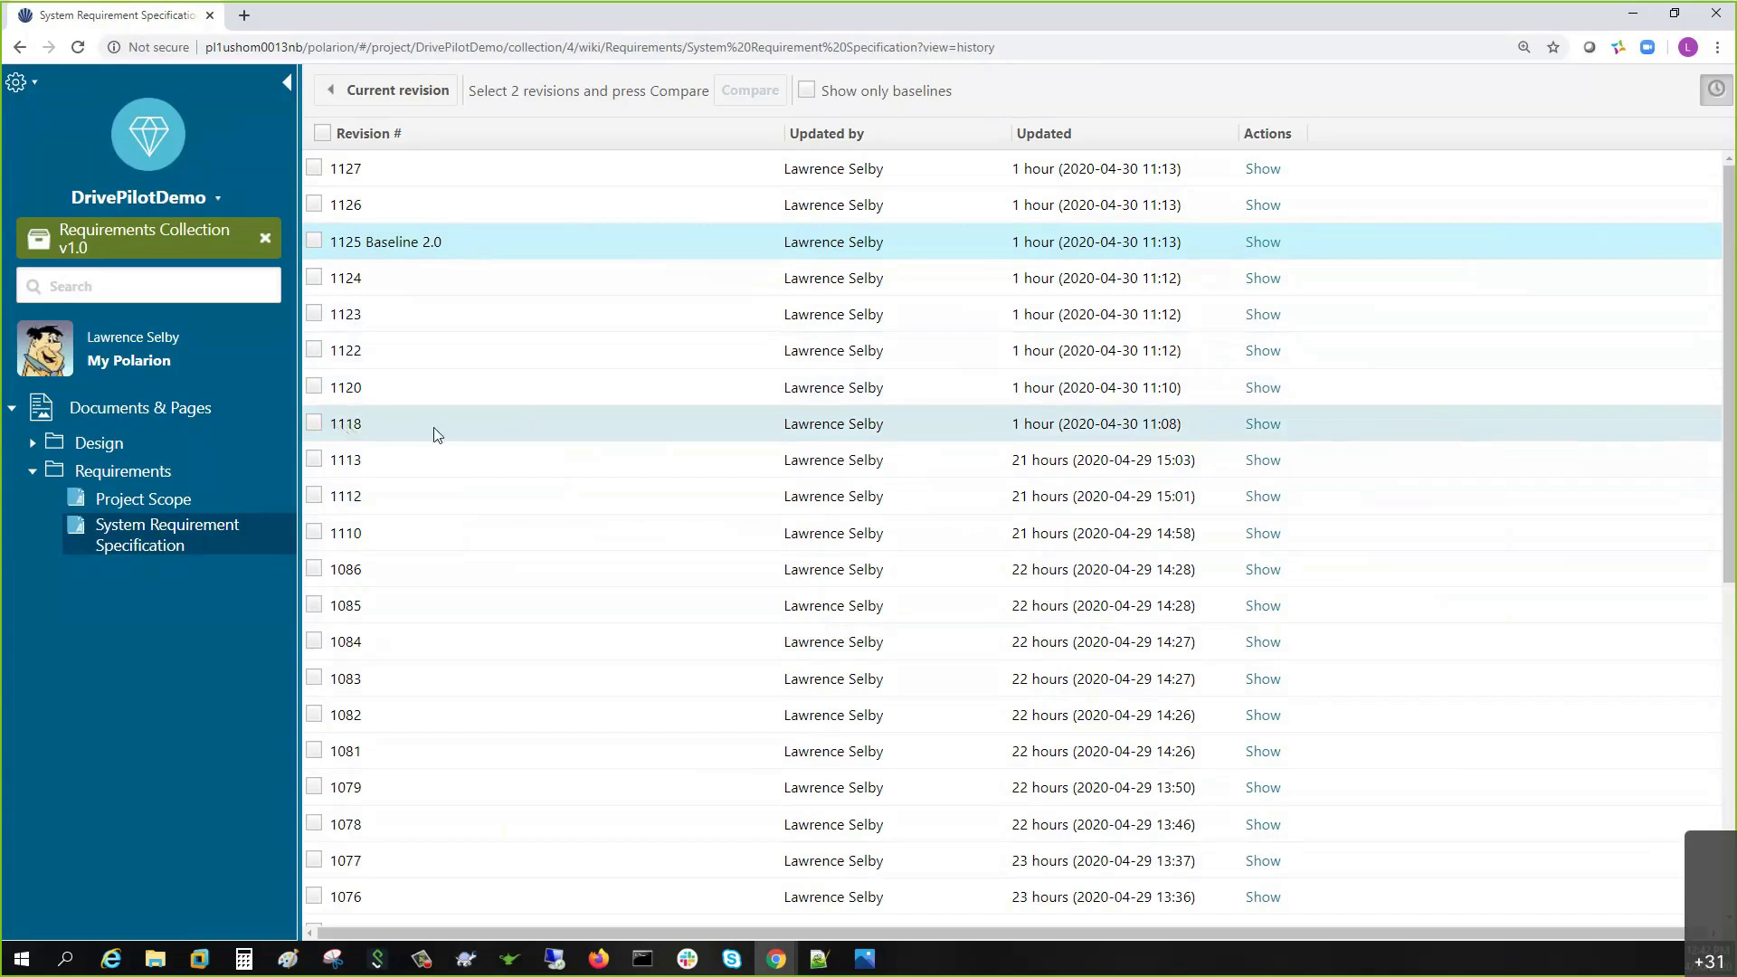
click(807, 92)
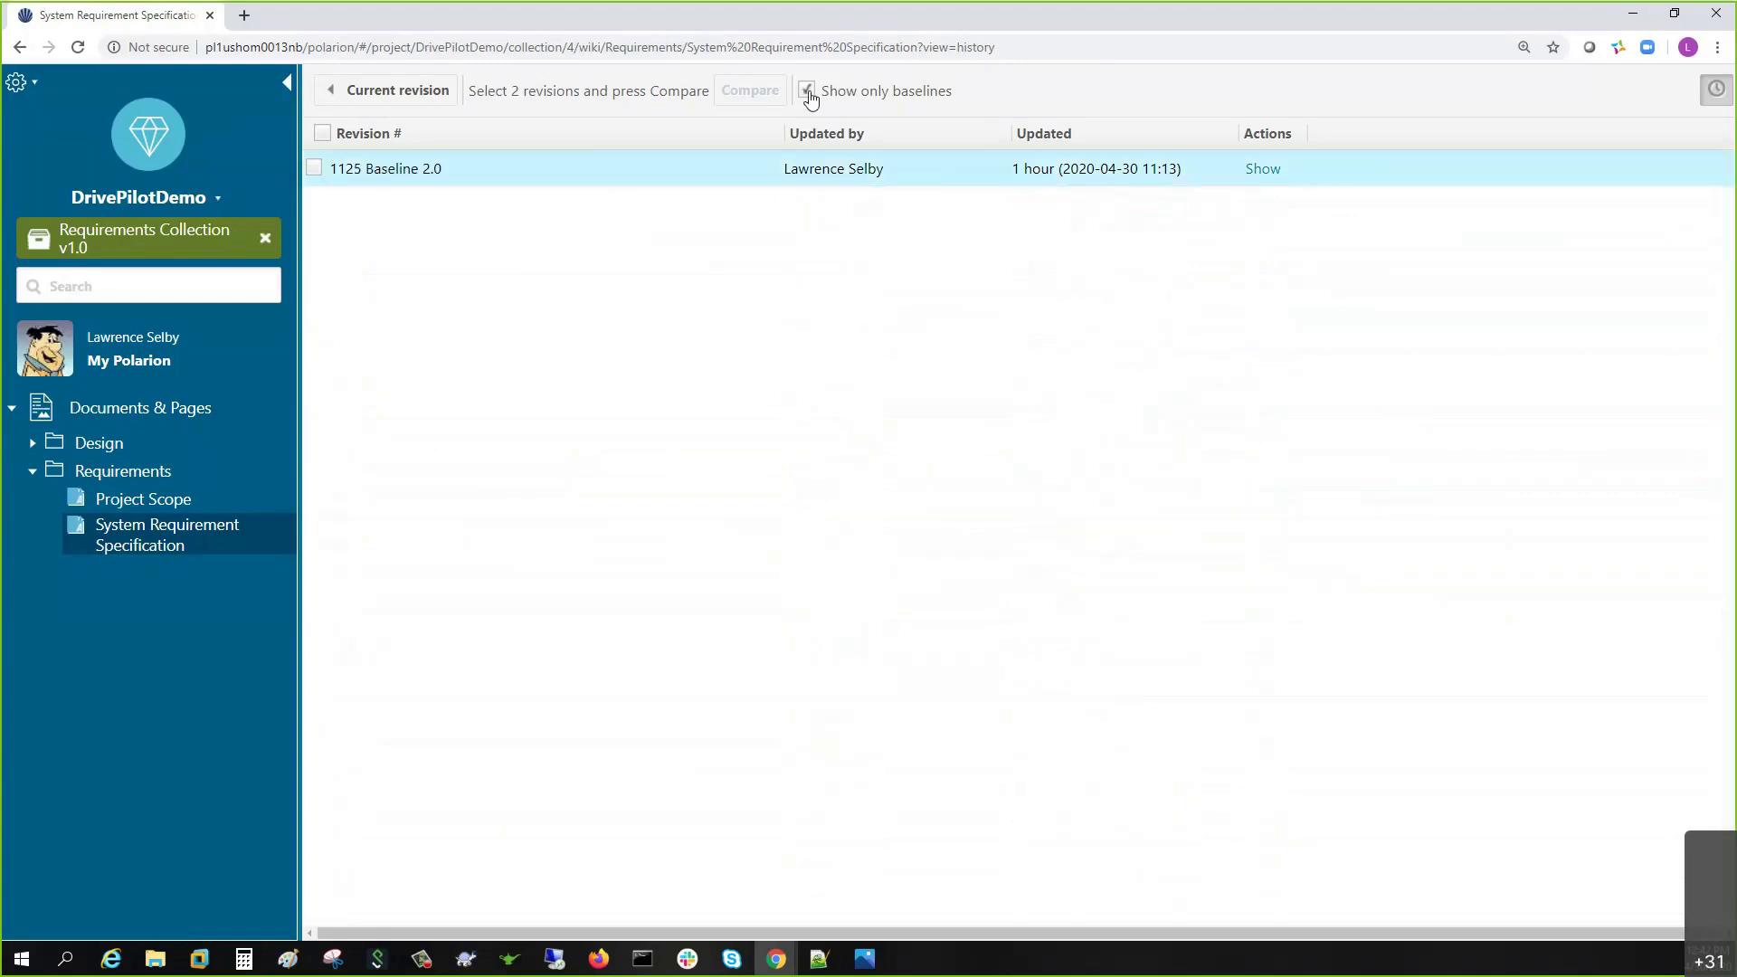
click(807, 91)
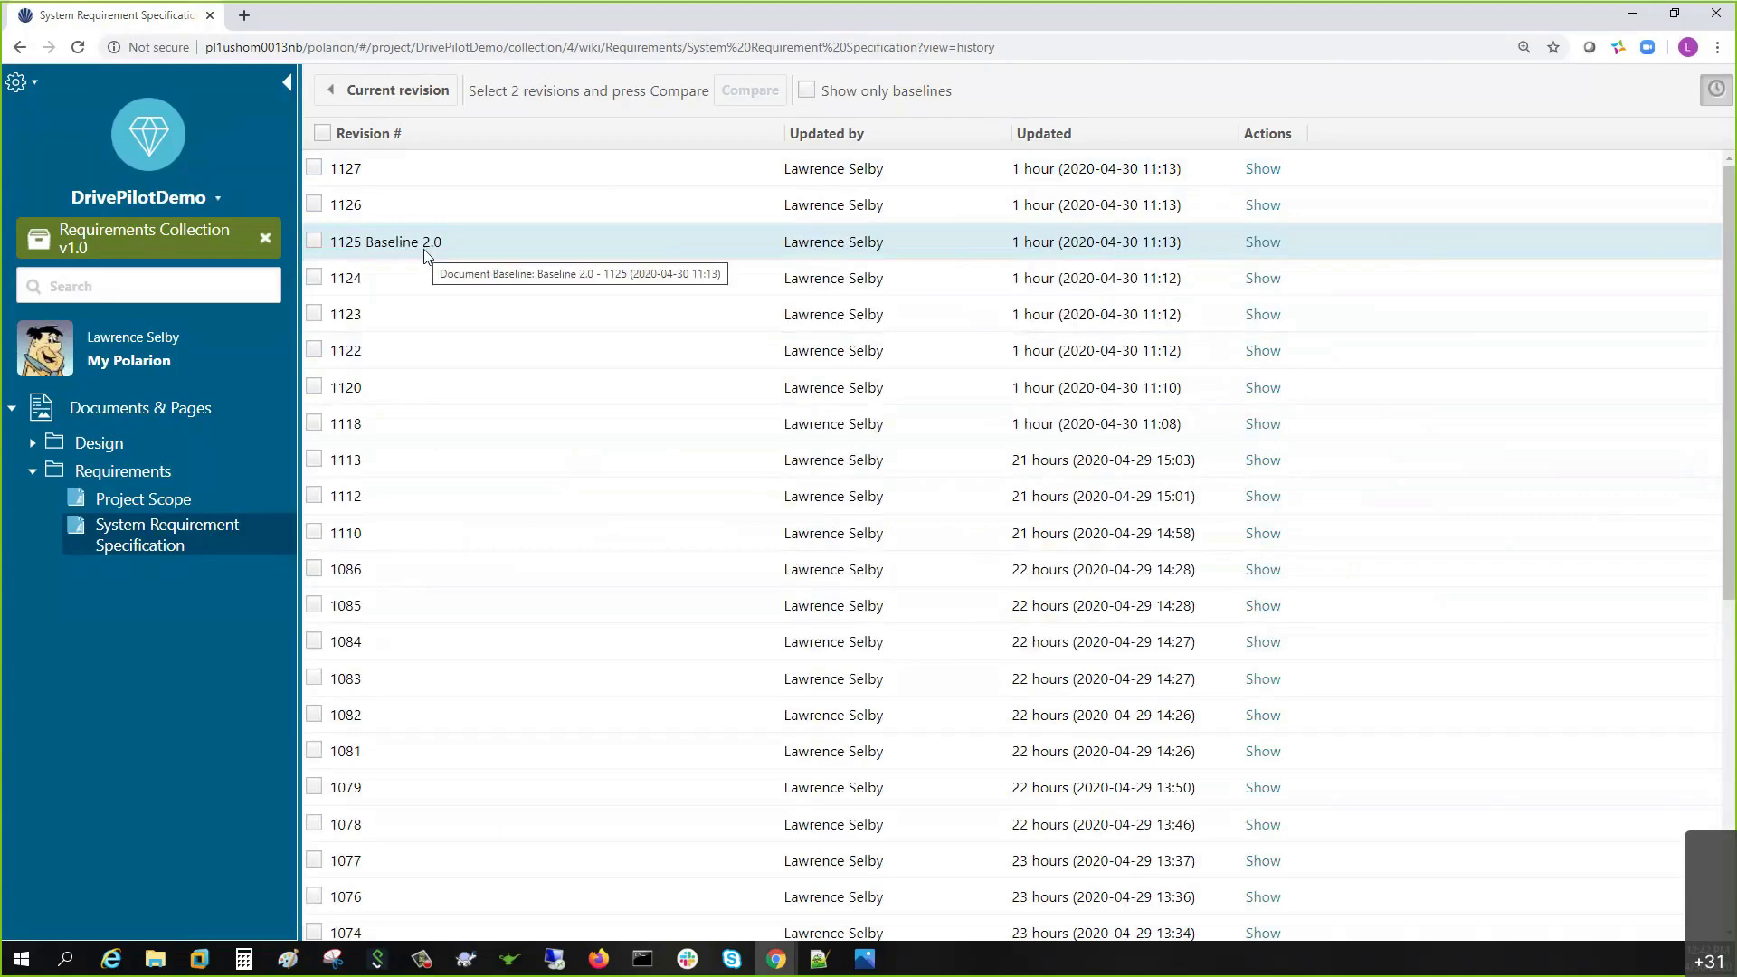
click(368, 94)
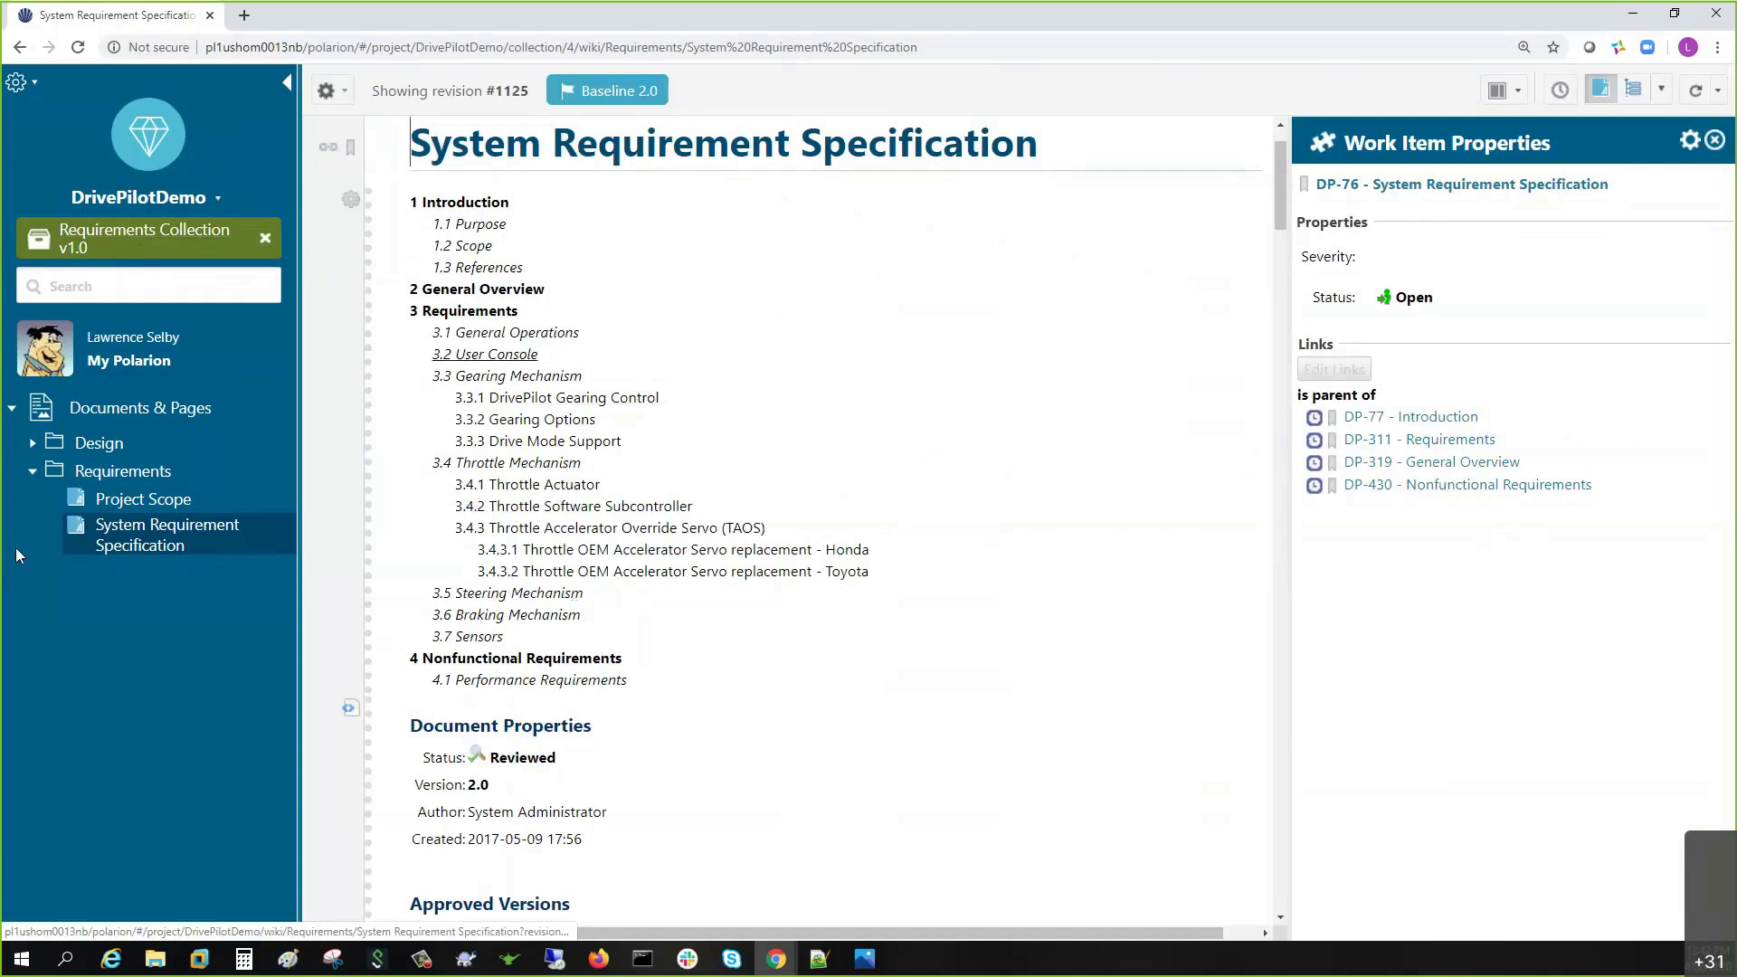
- Expand the Design space and select DP-337 under 3.2 User Console to view its properties
click(33, 443)
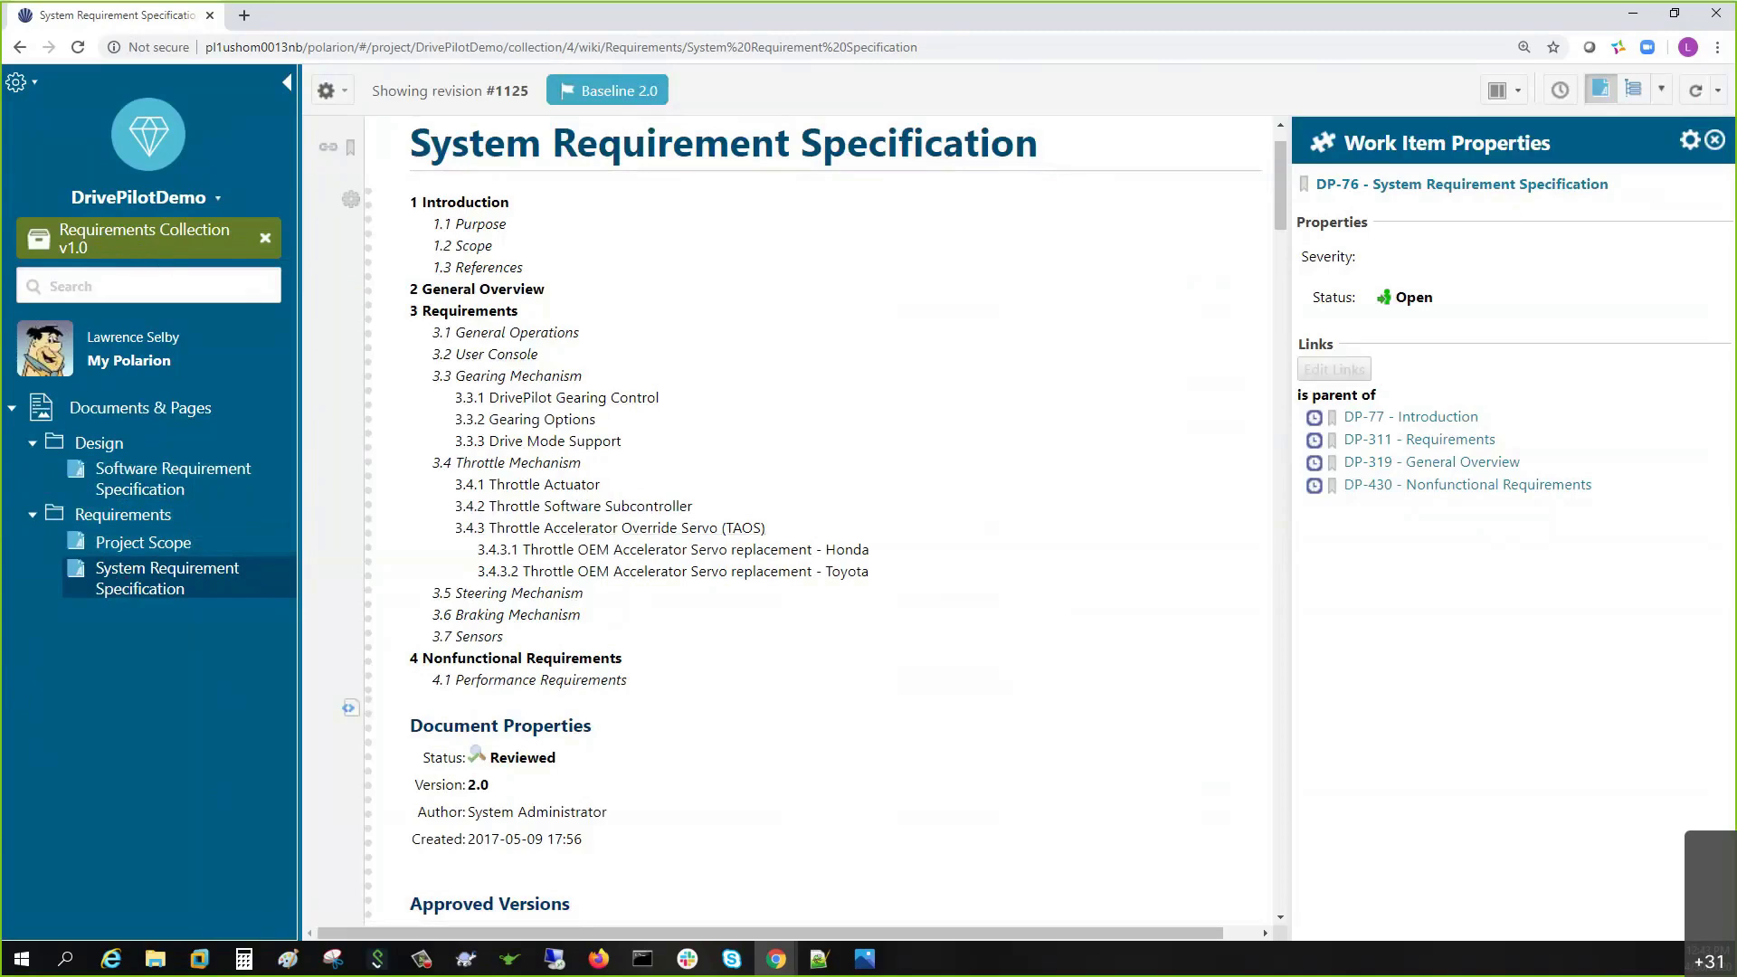
scroll(682, 591, down, 10)
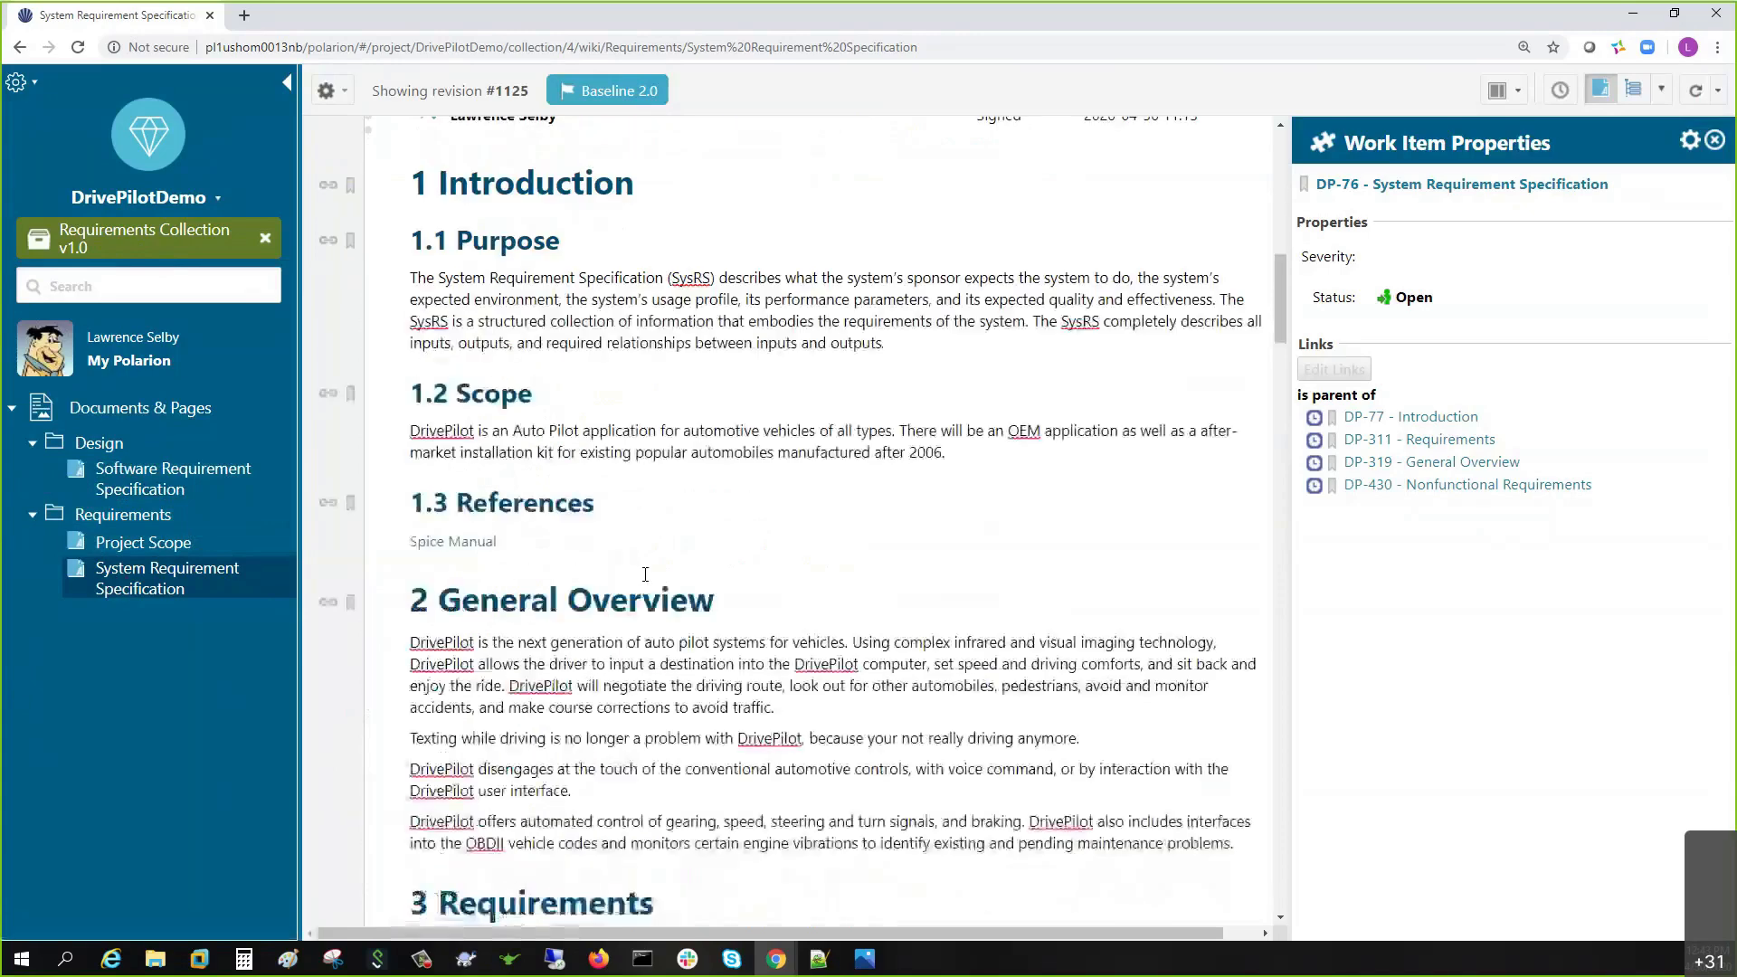
scroll(646, 583, down, 15)
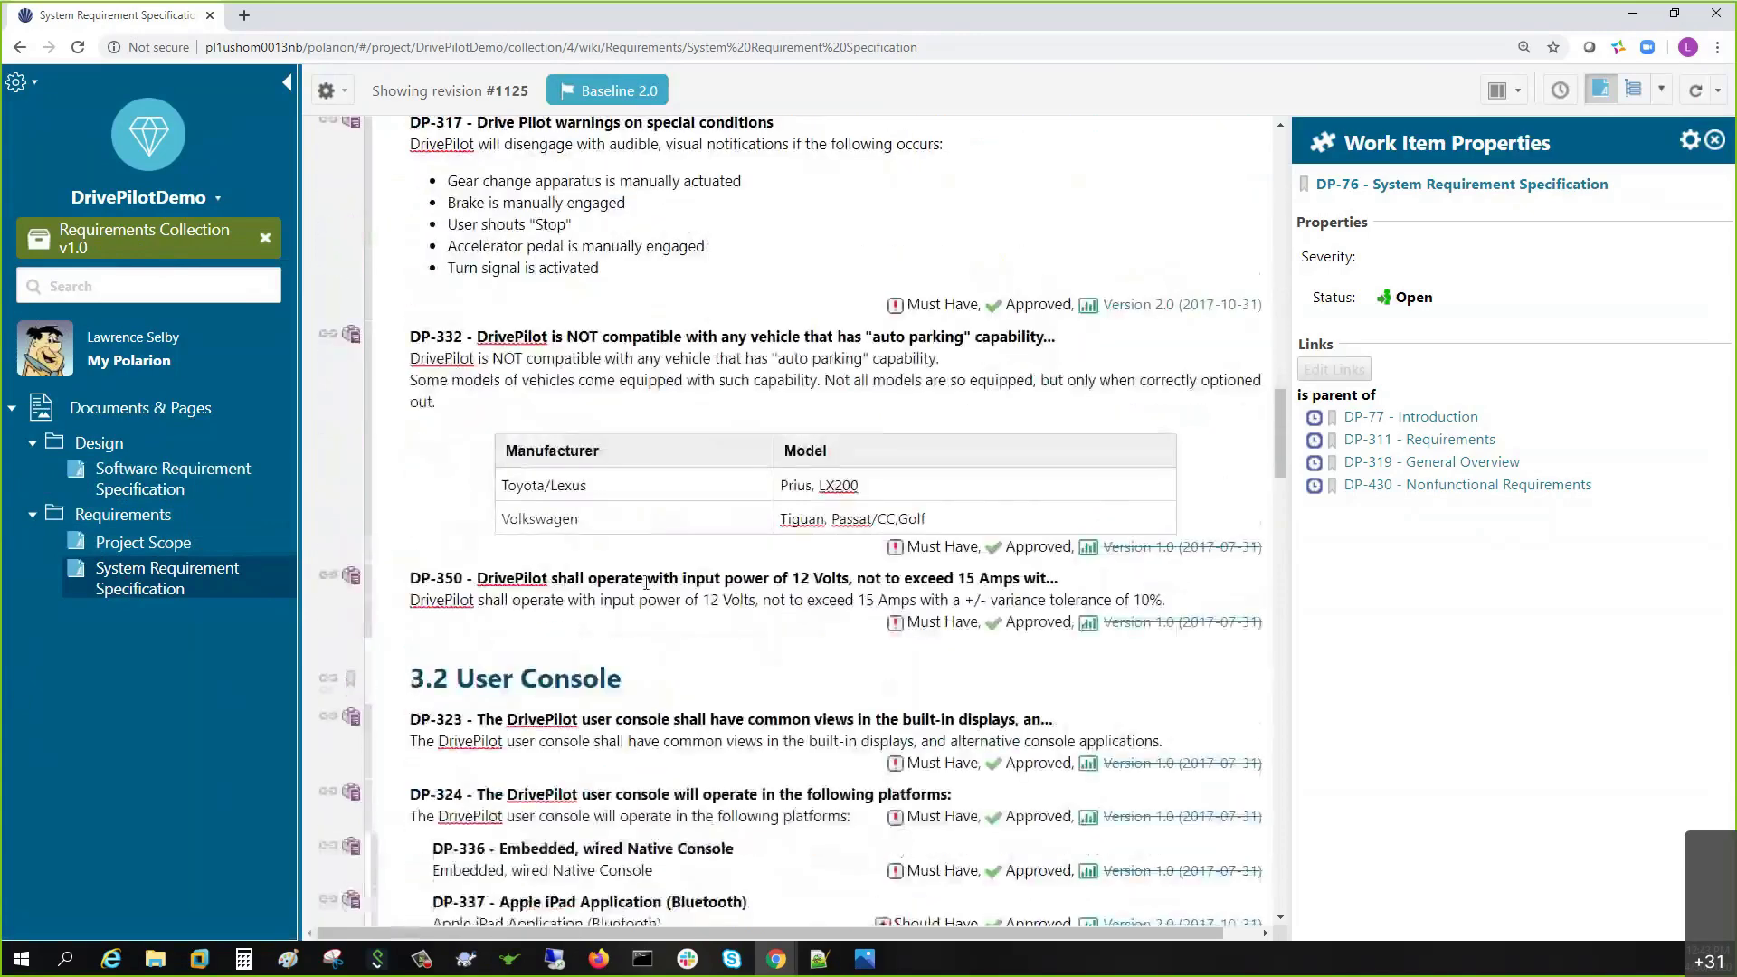
scroll(646, 586, down, 2)
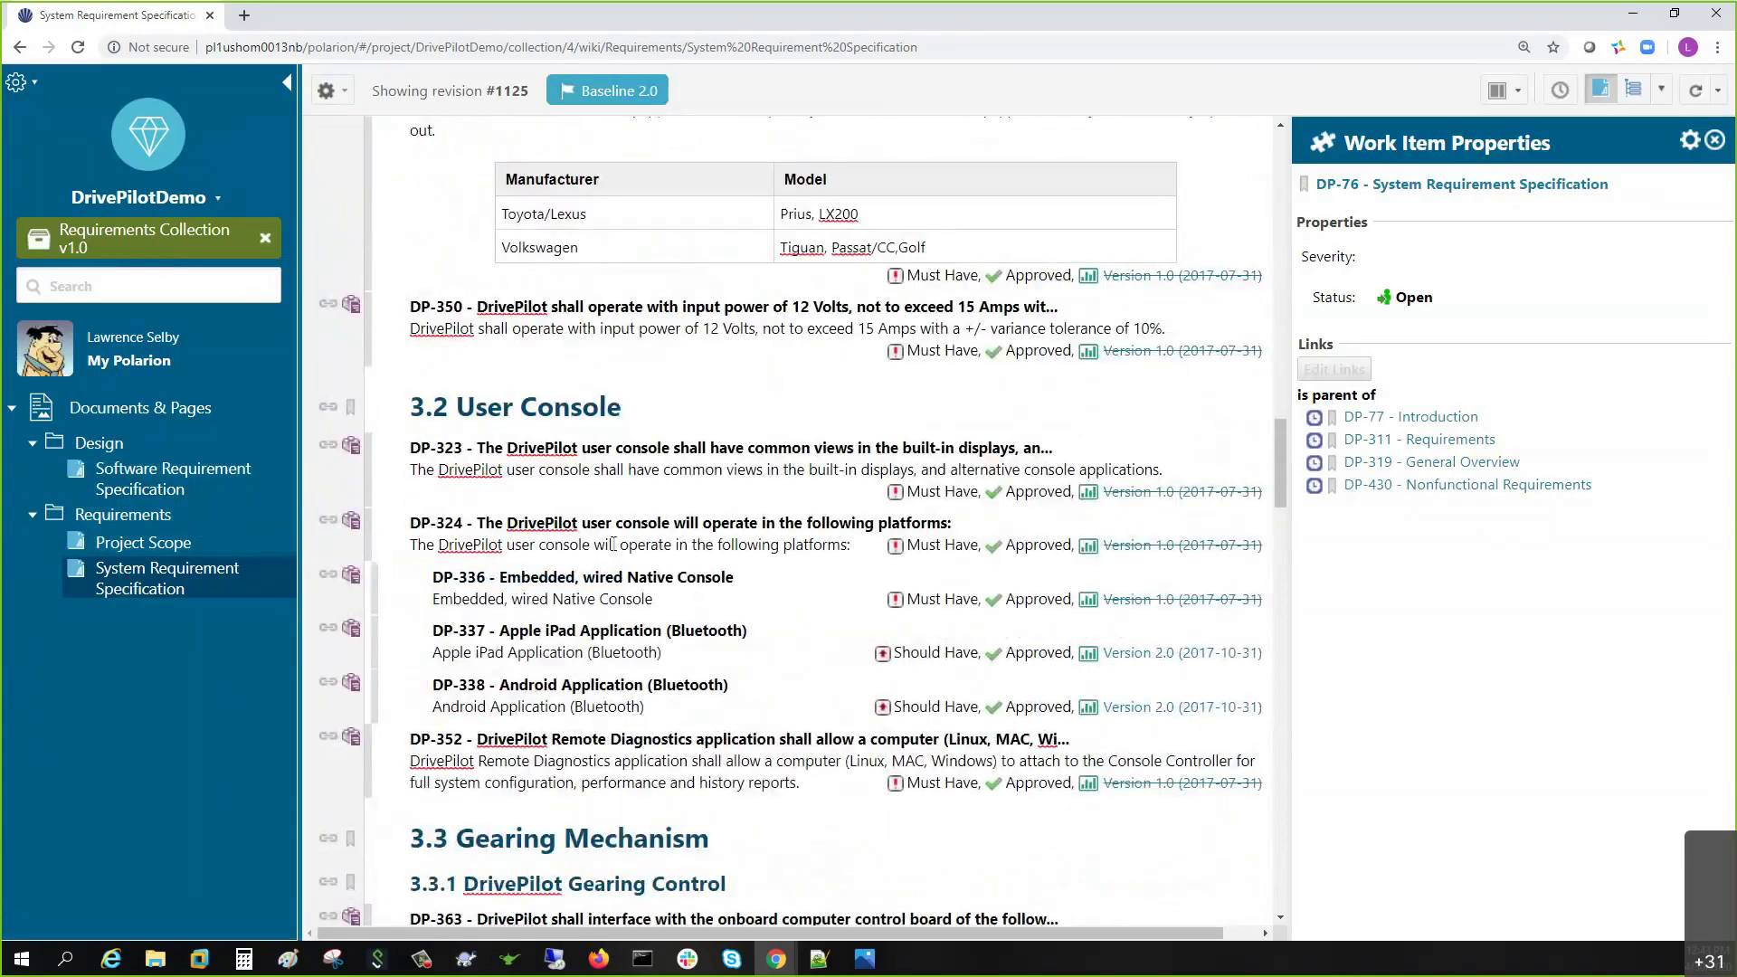
scroll(660, 548, down, 1)
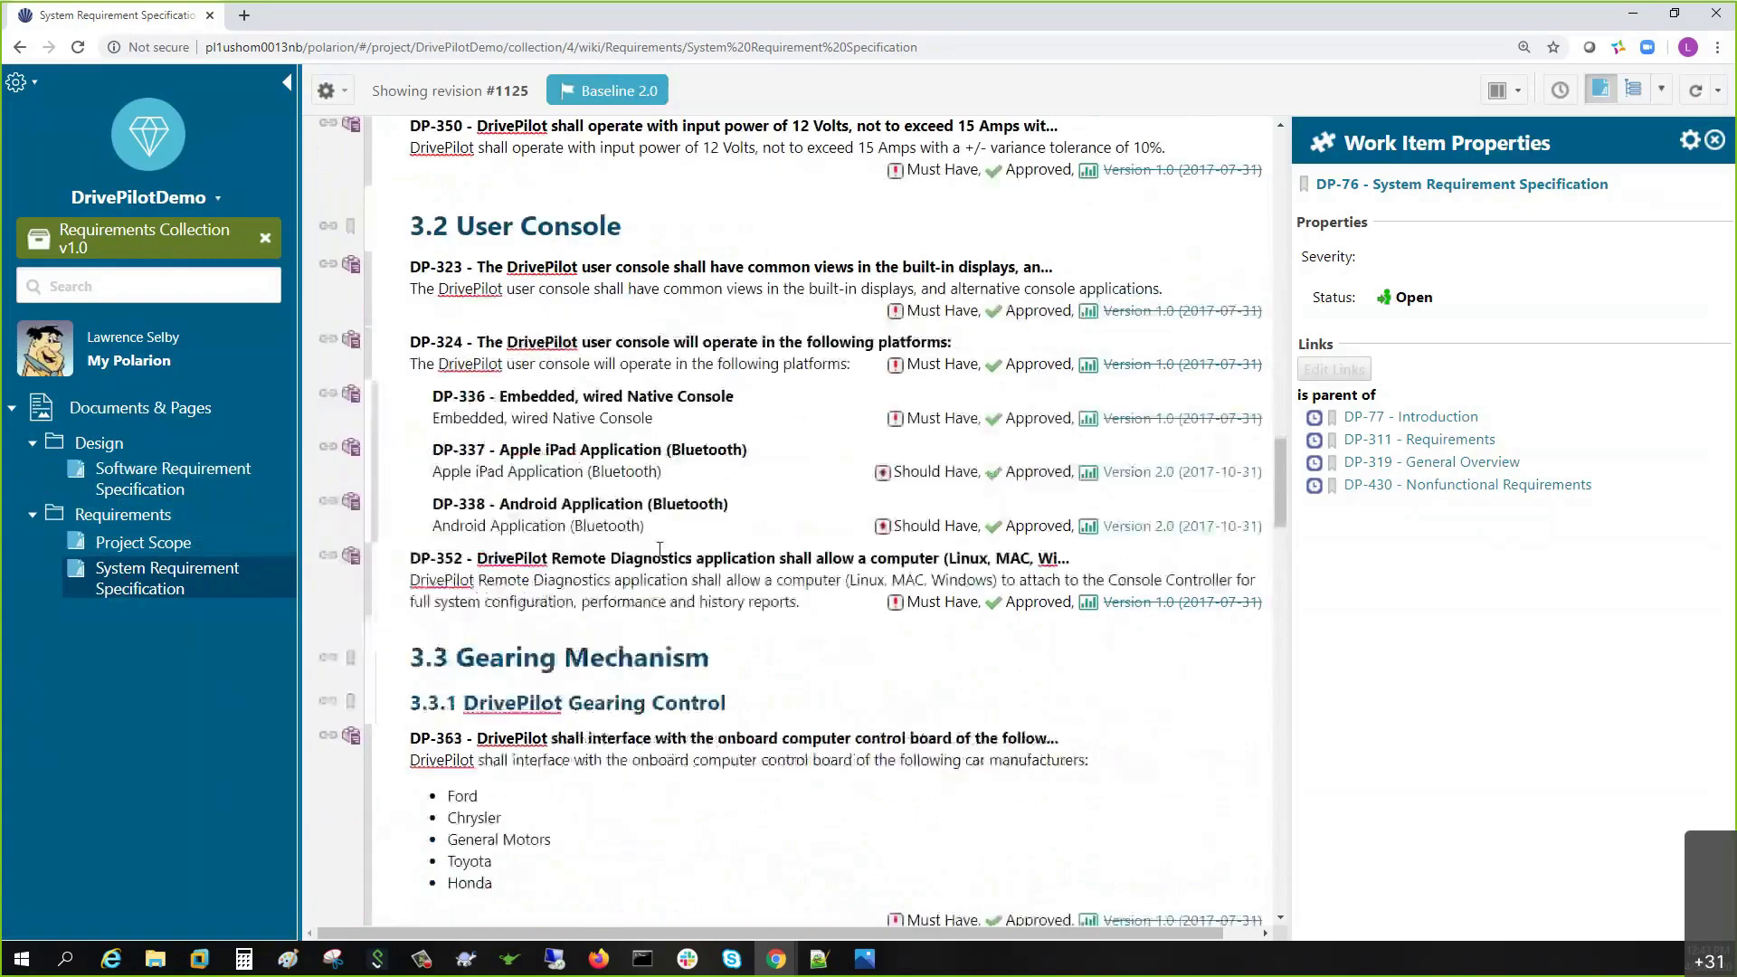
scroll(659, 547, up, 2)
scroll(659, 549, up, 1)
scroll(660, 549, up, 1)
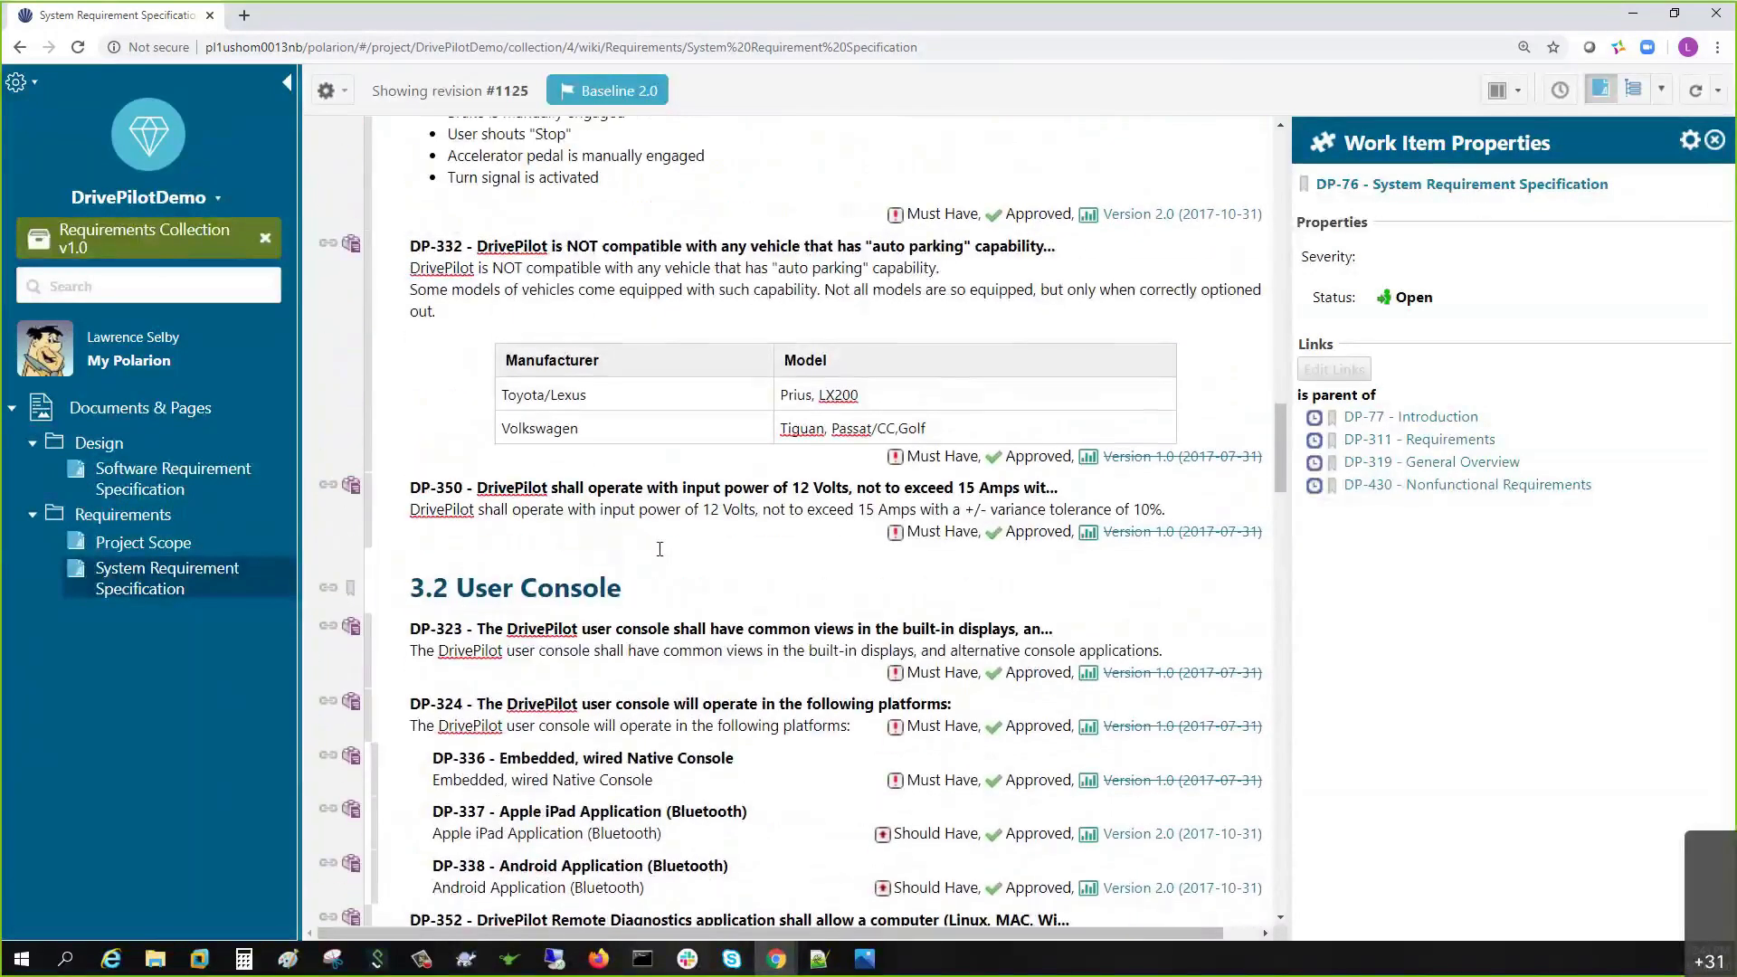
click(568, 834)
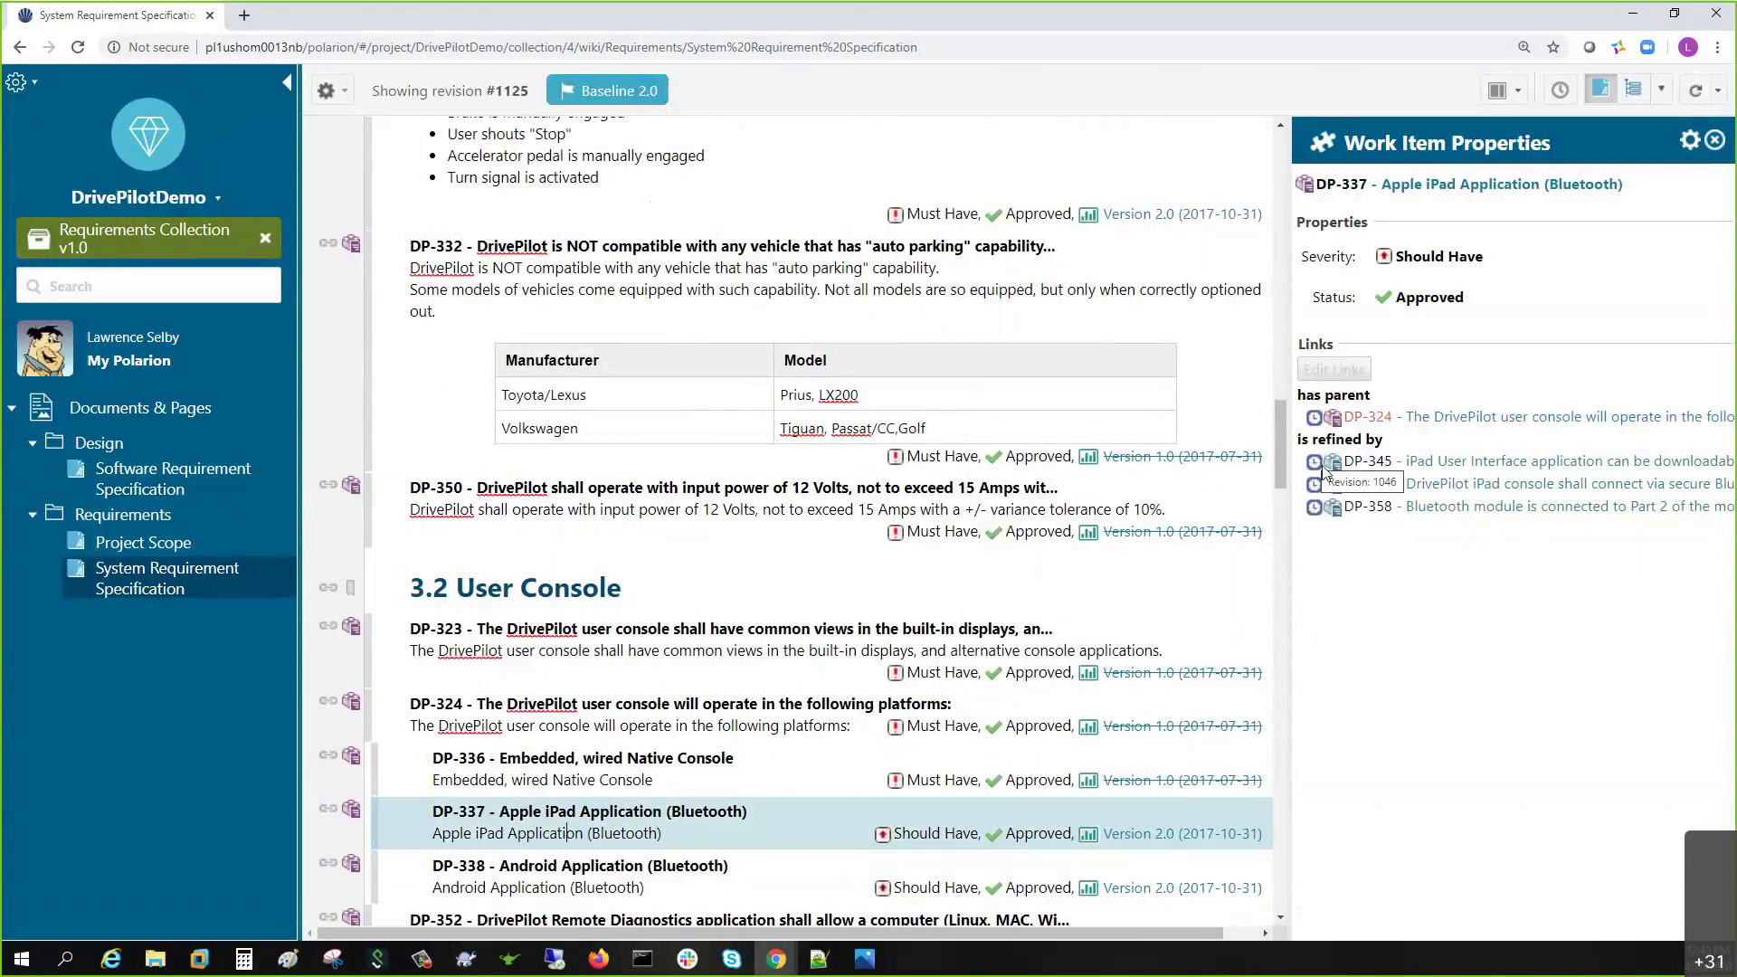
- Open the refining requirement DP-345 in a new browser tab and view it
right_click(1413, 465)
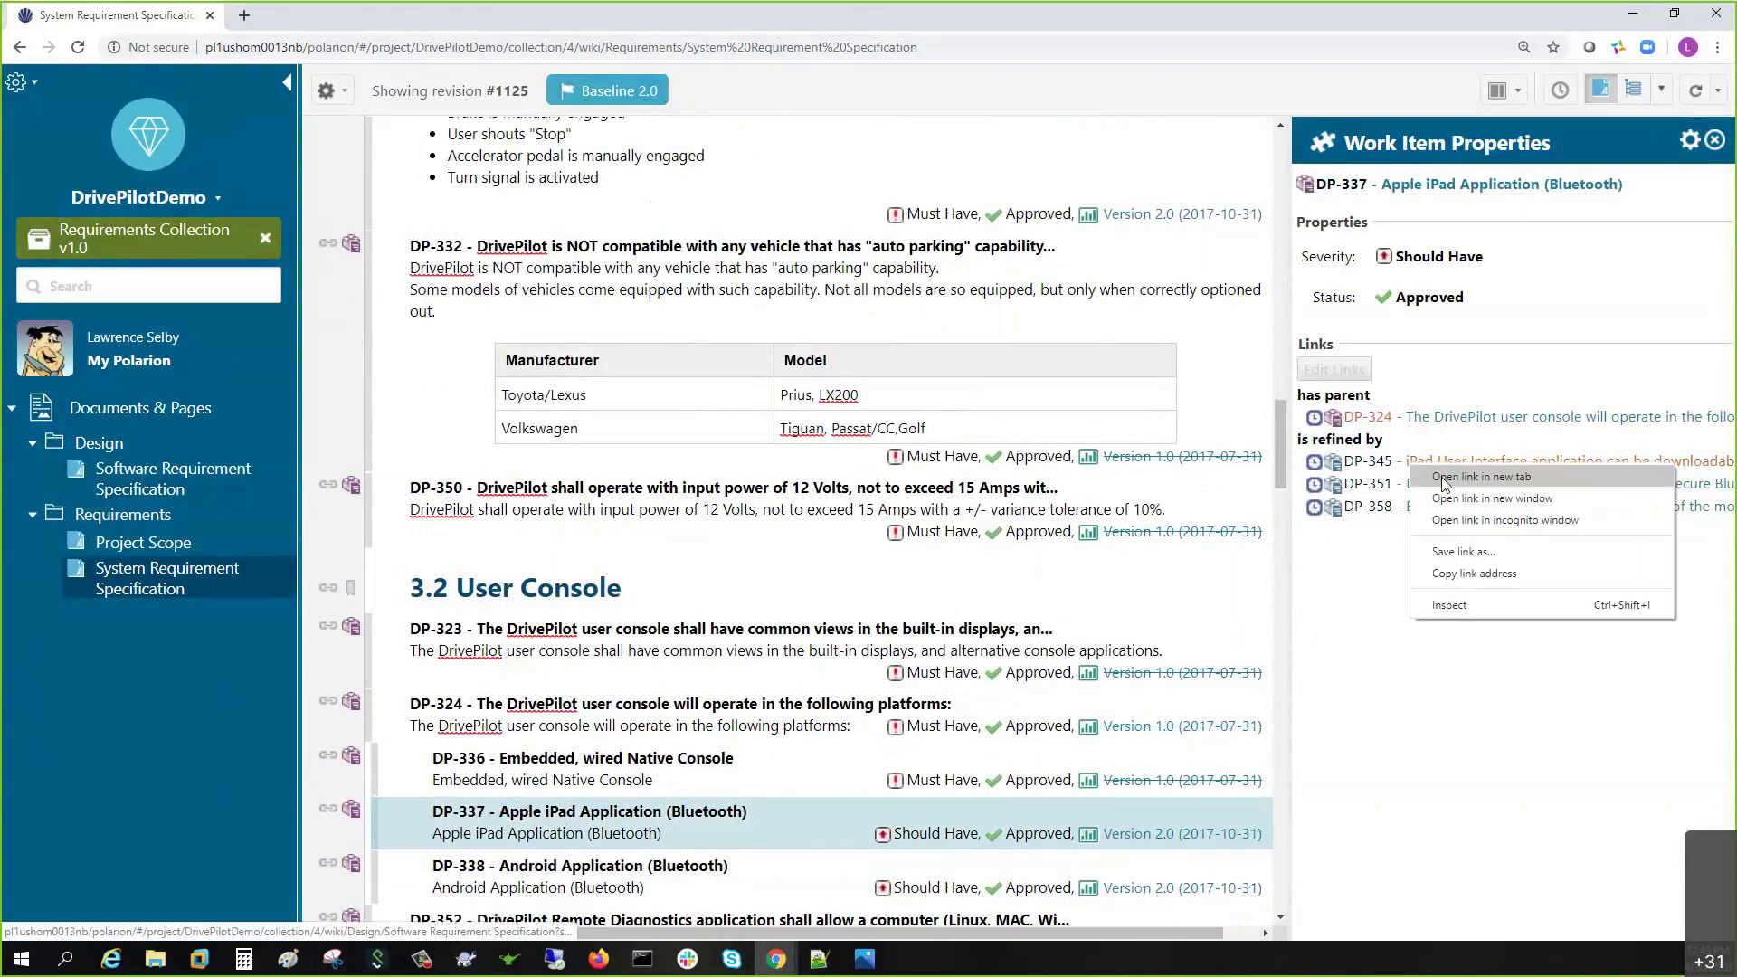
click(1442, 476)
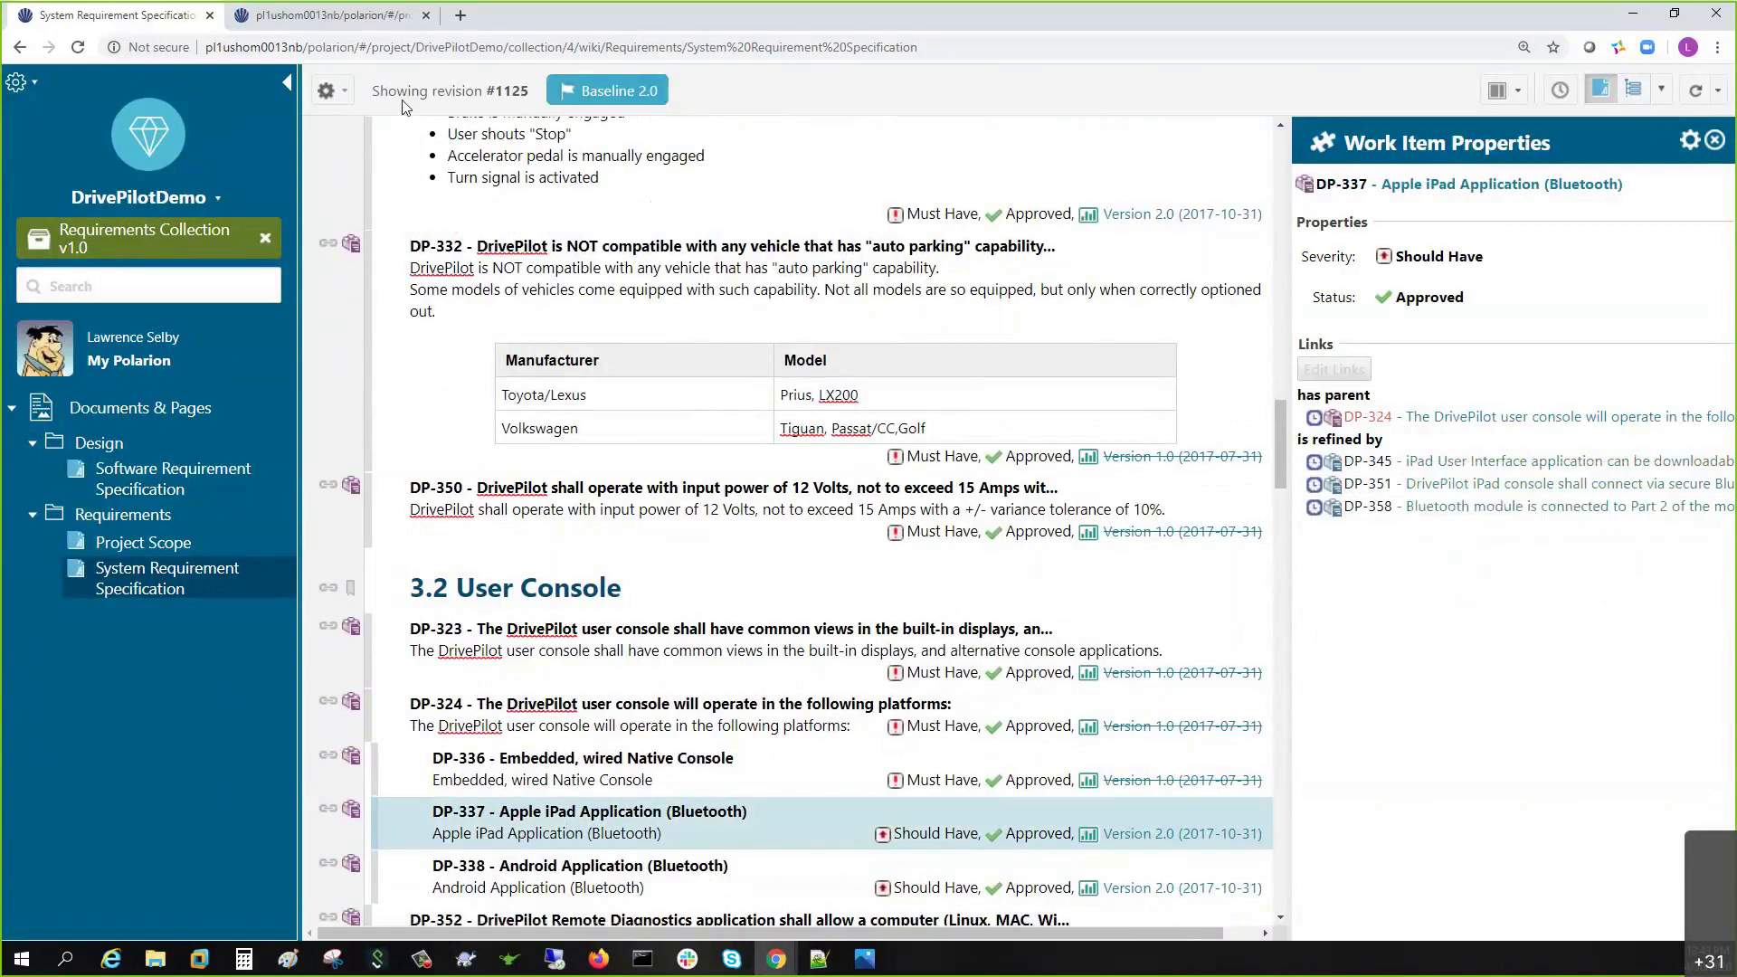
click(371, 22)
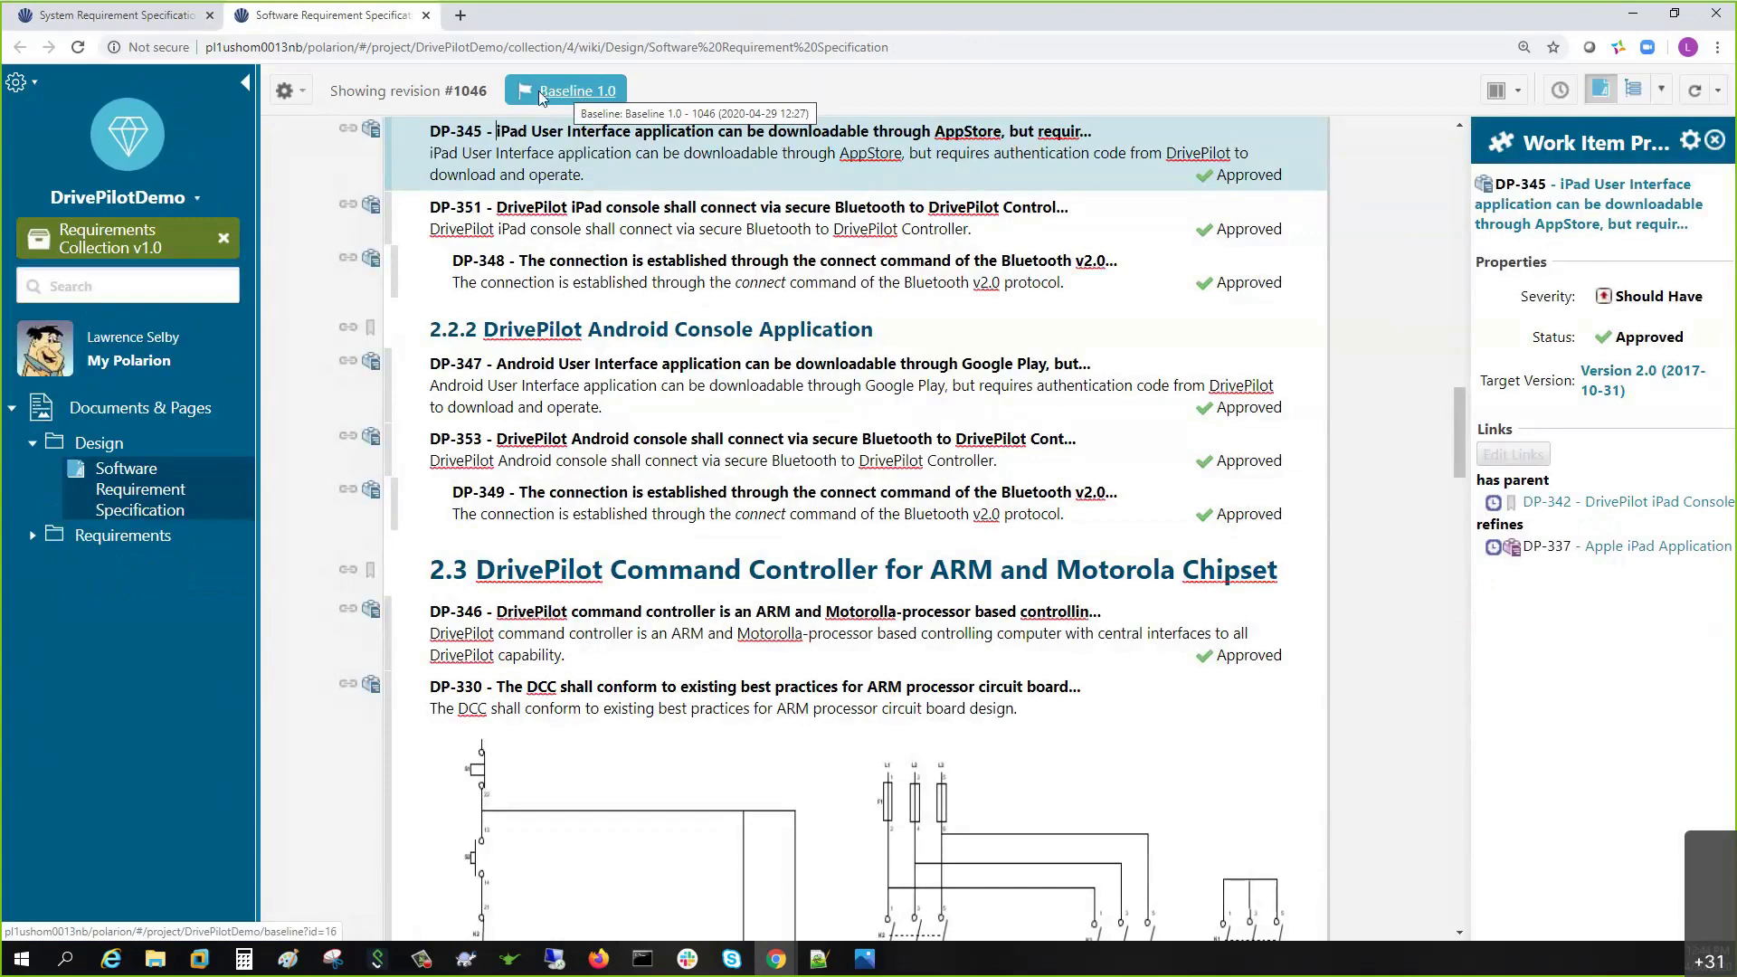
- Open the Requirements Collection in another tab, then return to the System Requirement Specification
right_click(113, 259)
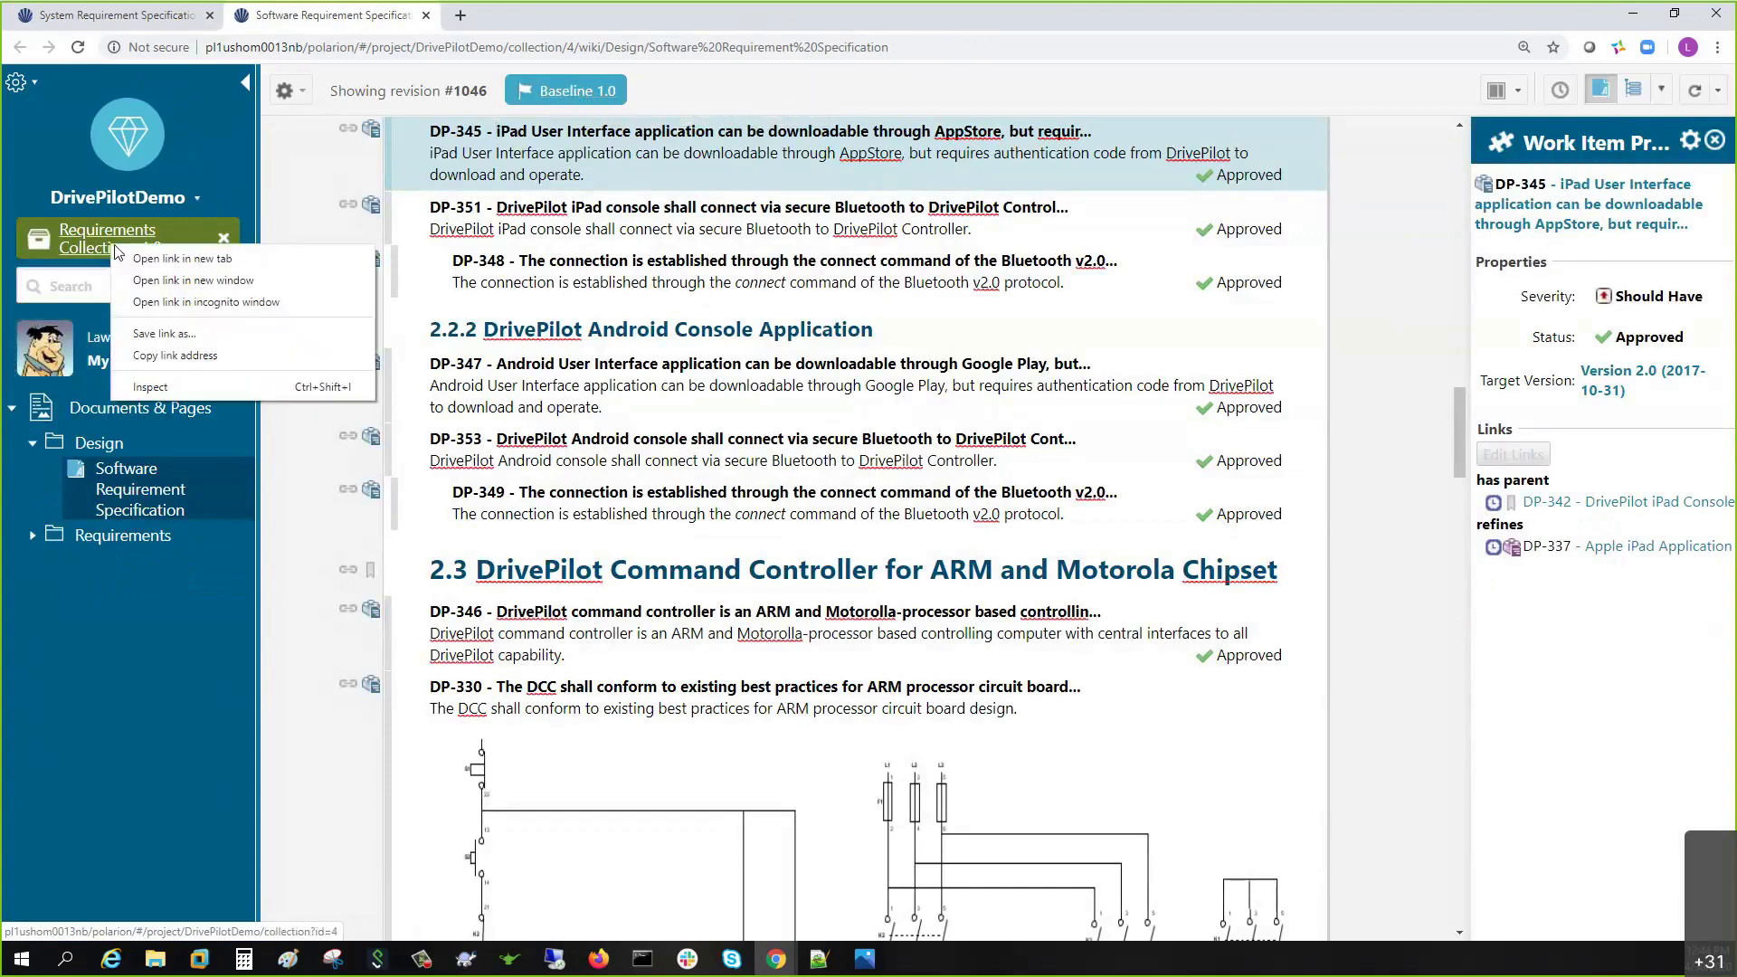
click(150, 261)
drag(486, 15, 108, 15)
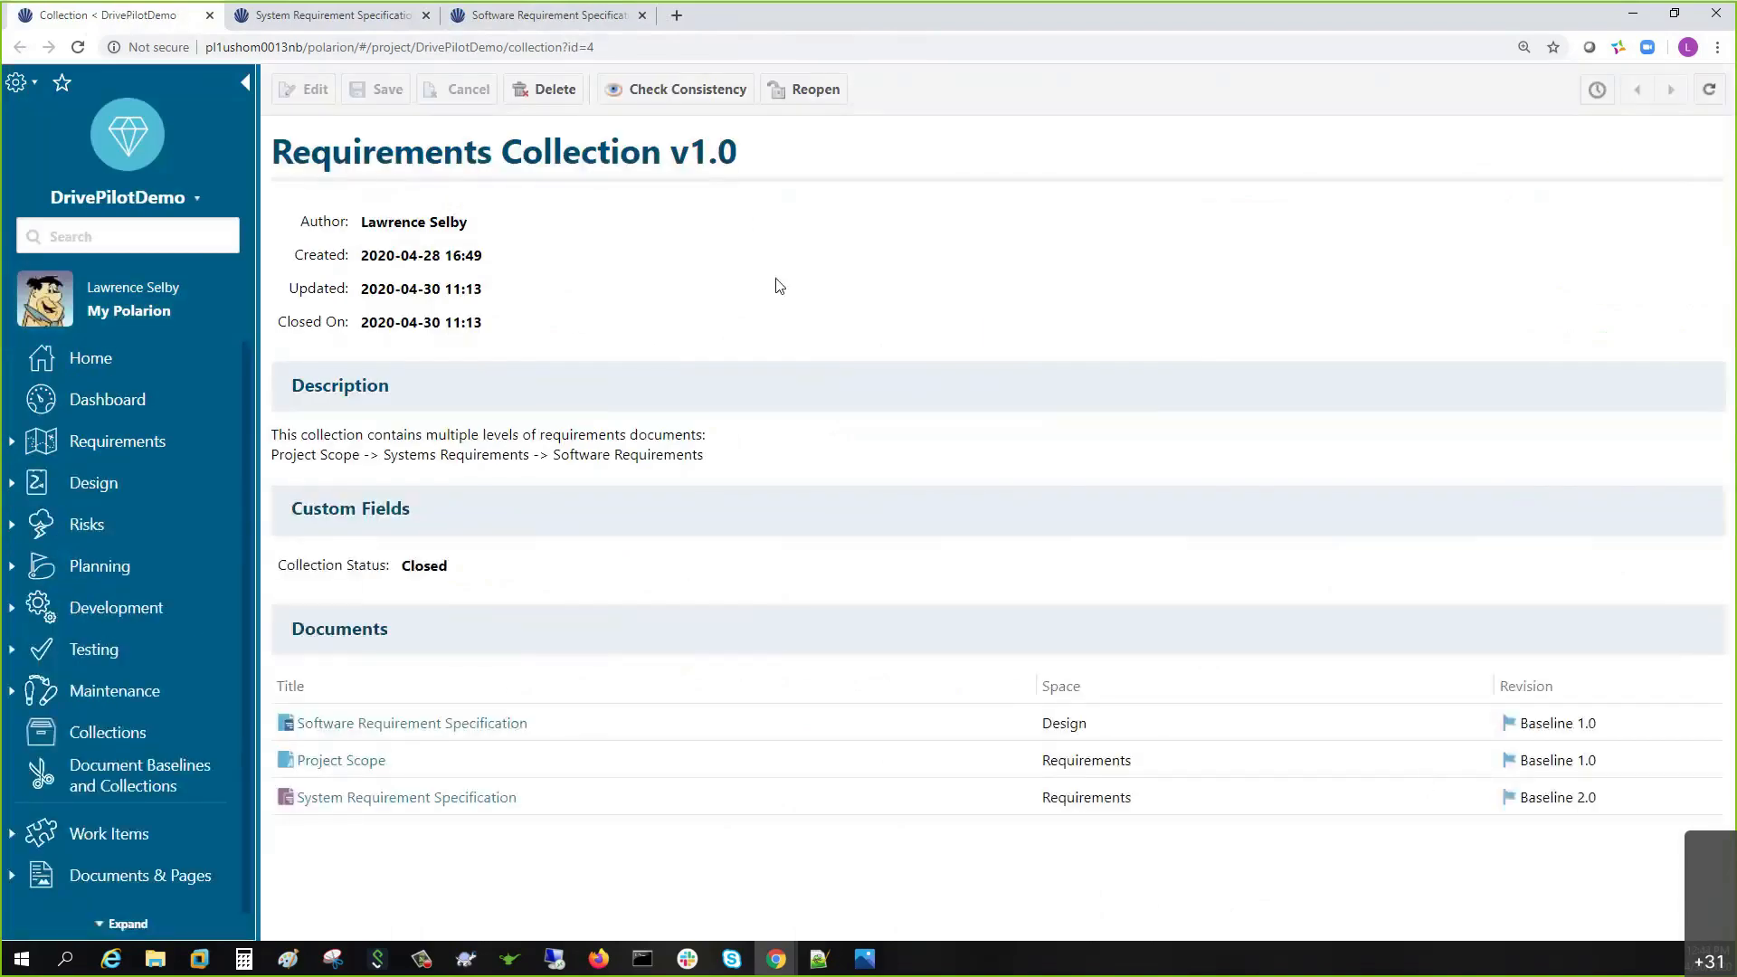
key(ctrl+Tab)
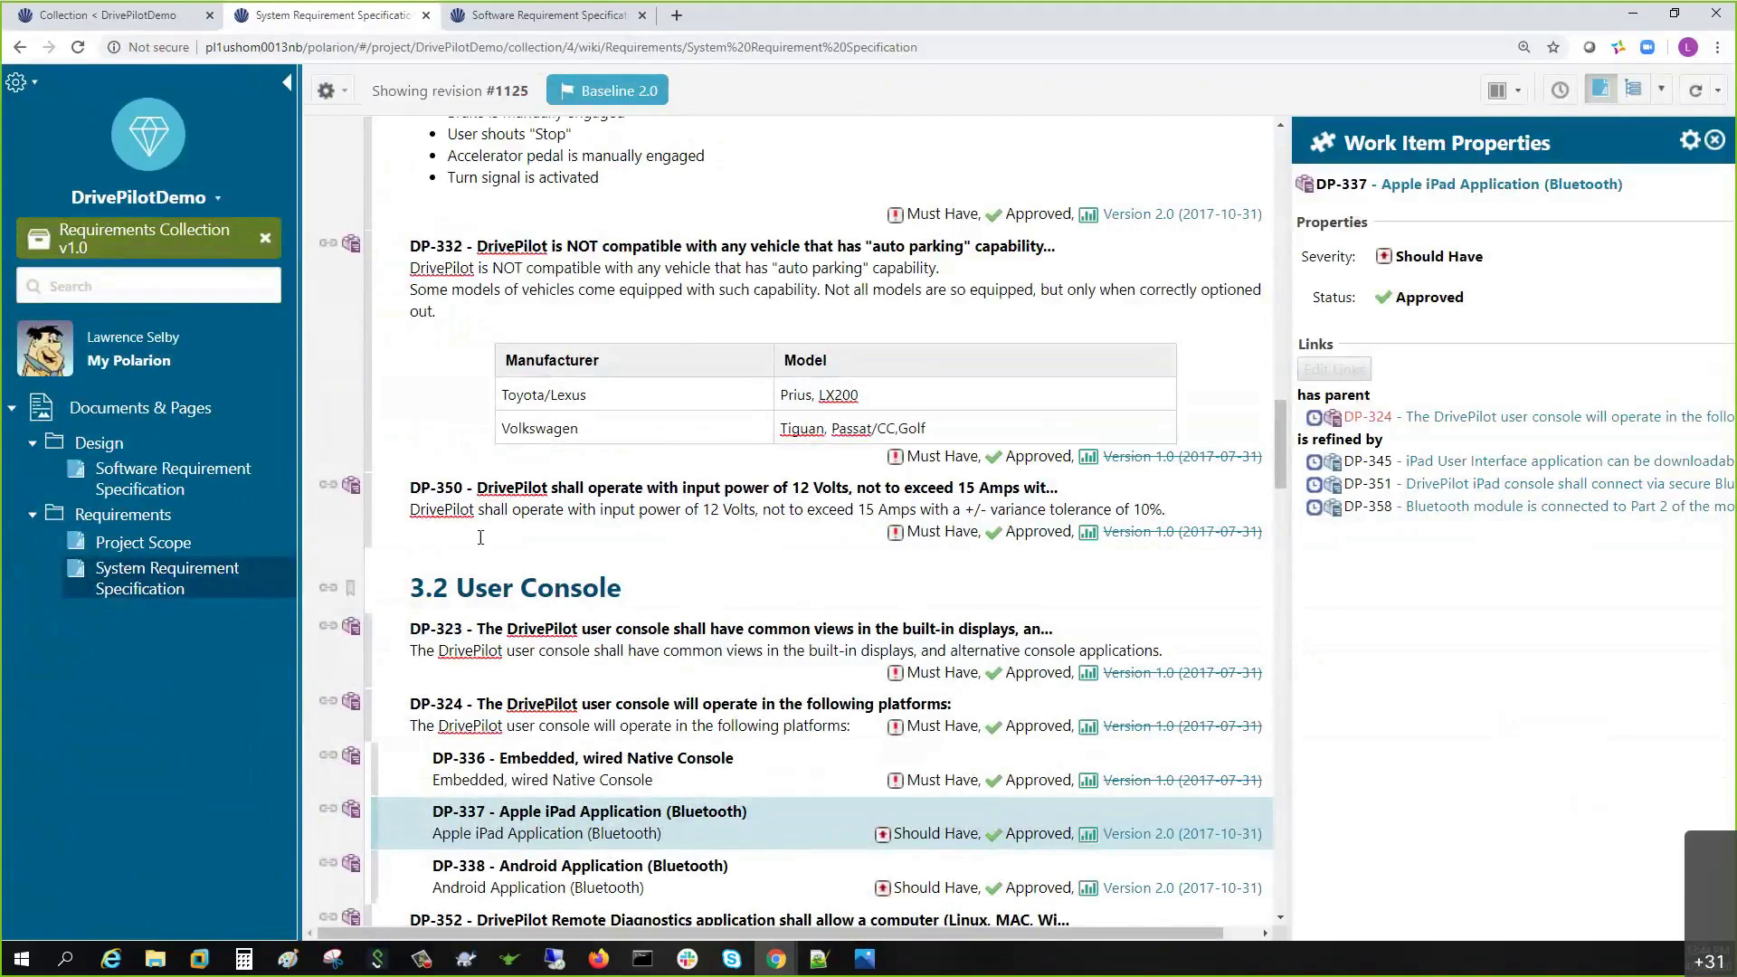
- Inspect DP-314's links in the baseline, then switch to the current document revision
scroll(546, 530, up, 6)
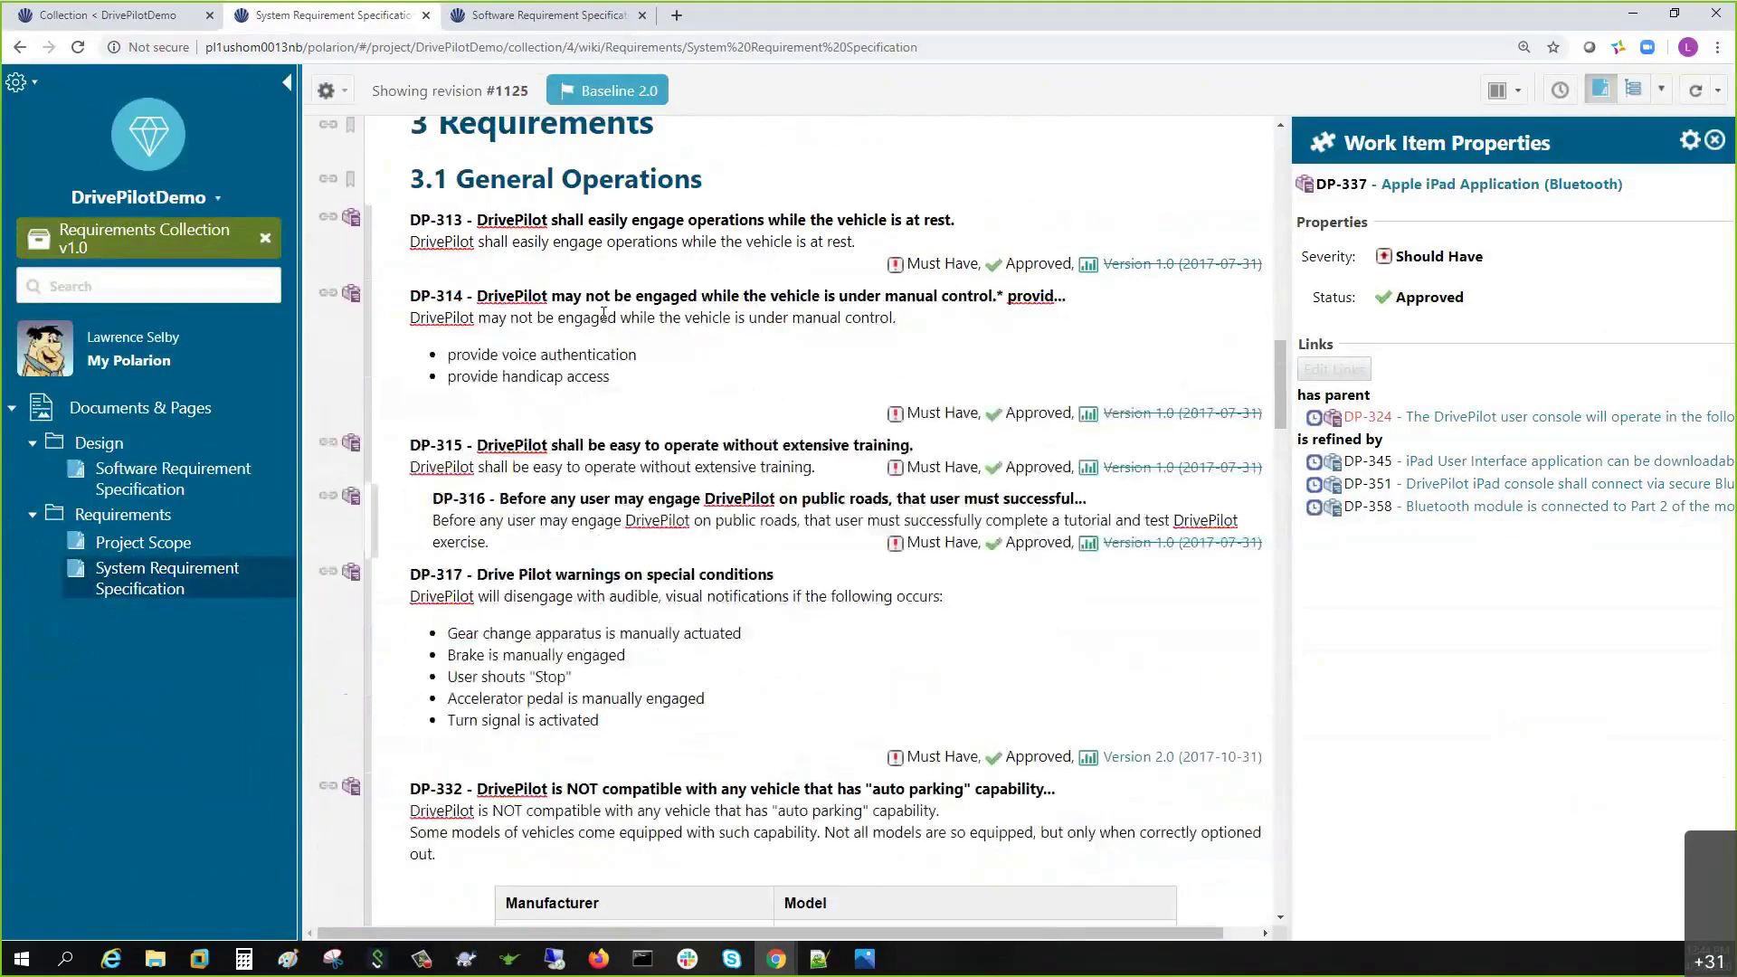
click(582, 324)
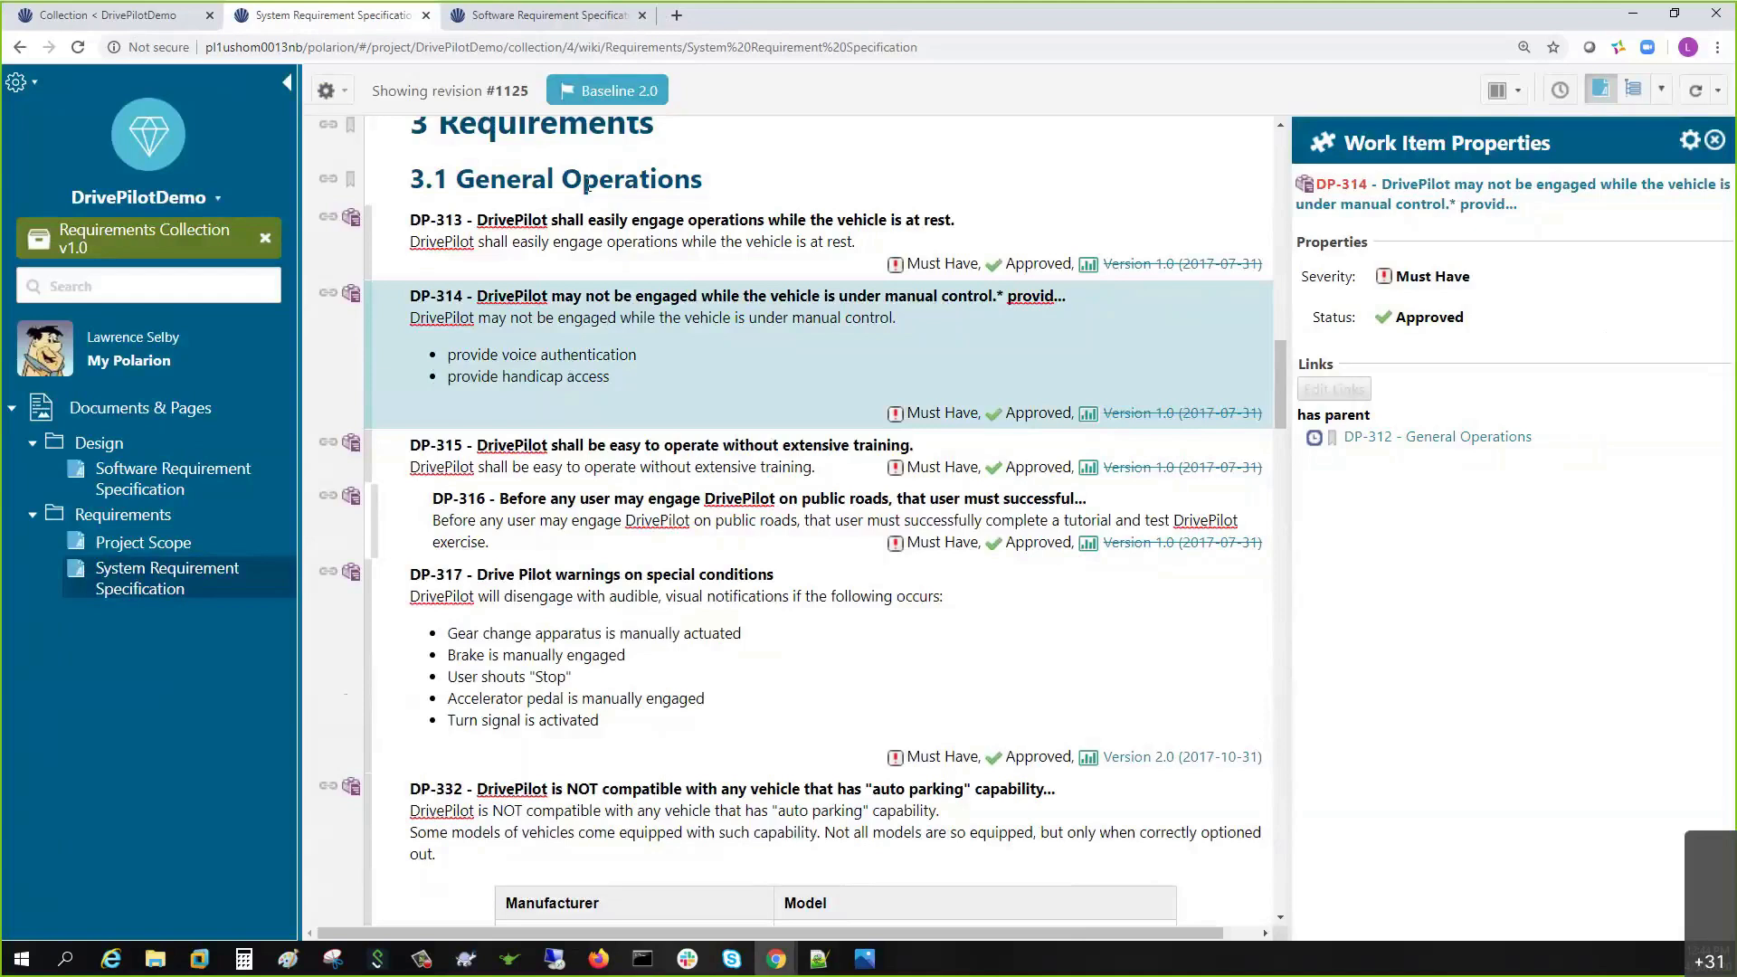
click(265, 240)
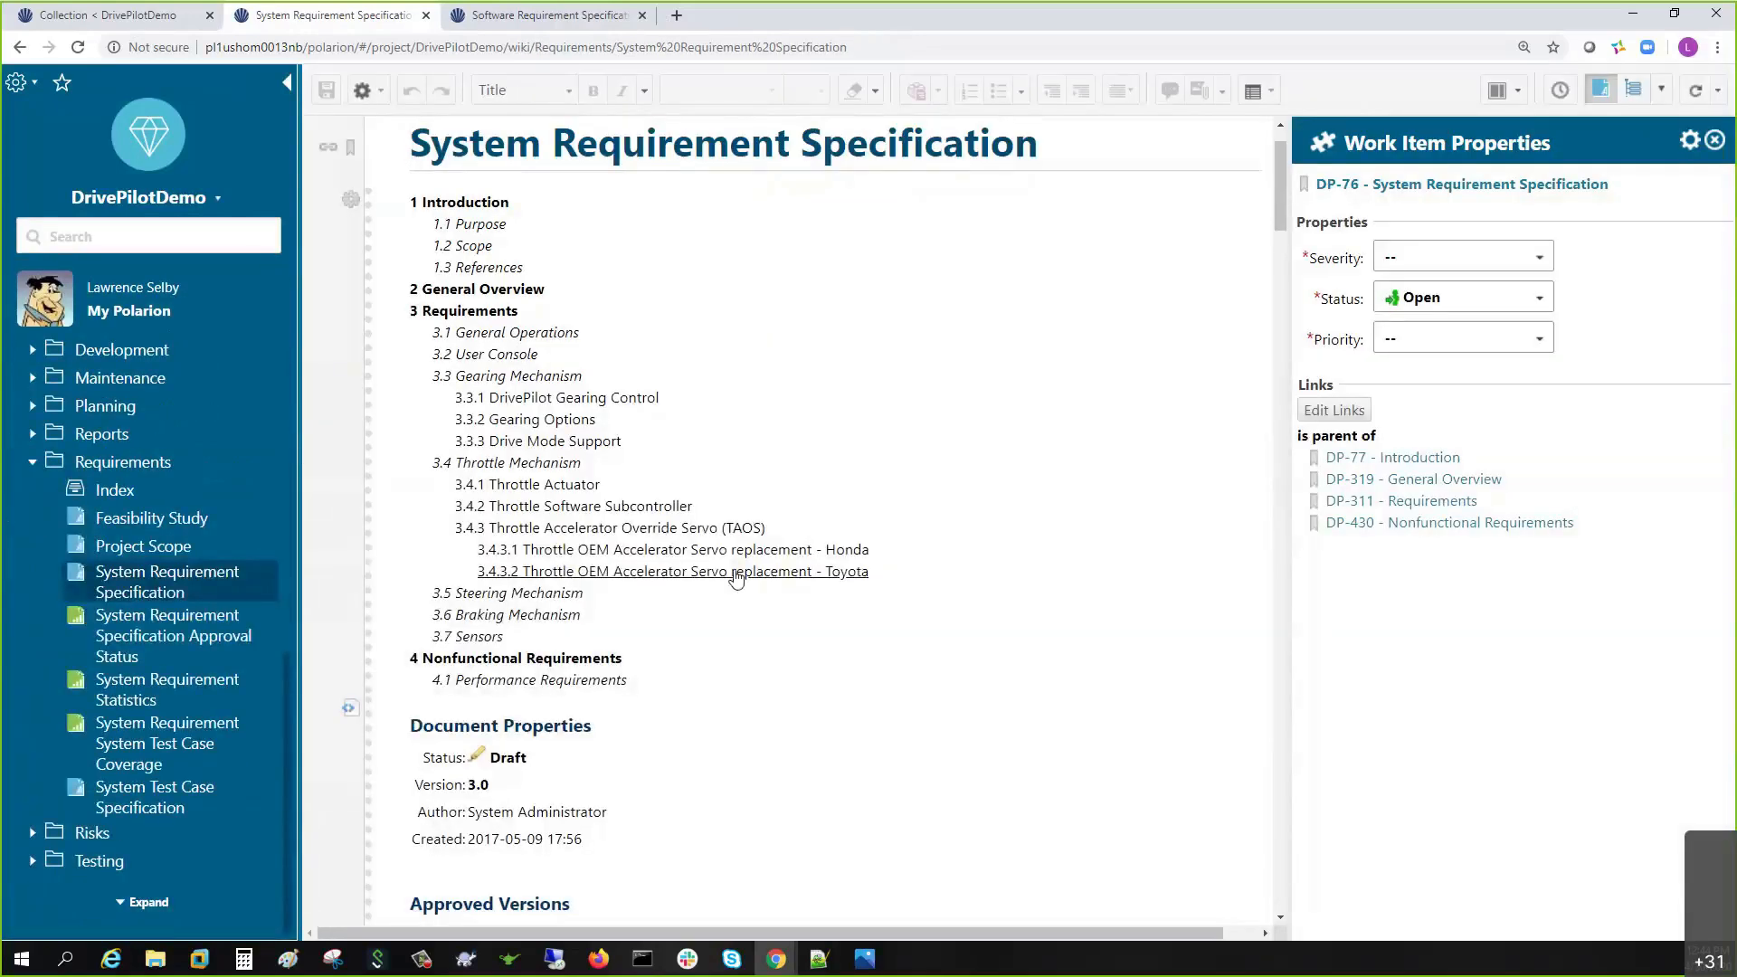
- Select DP-314 in version 3.0 and open its assessing risk DP-195 in a new tab
scroll(702, 600, down, 13)
scroll(701, 600, down, 4)
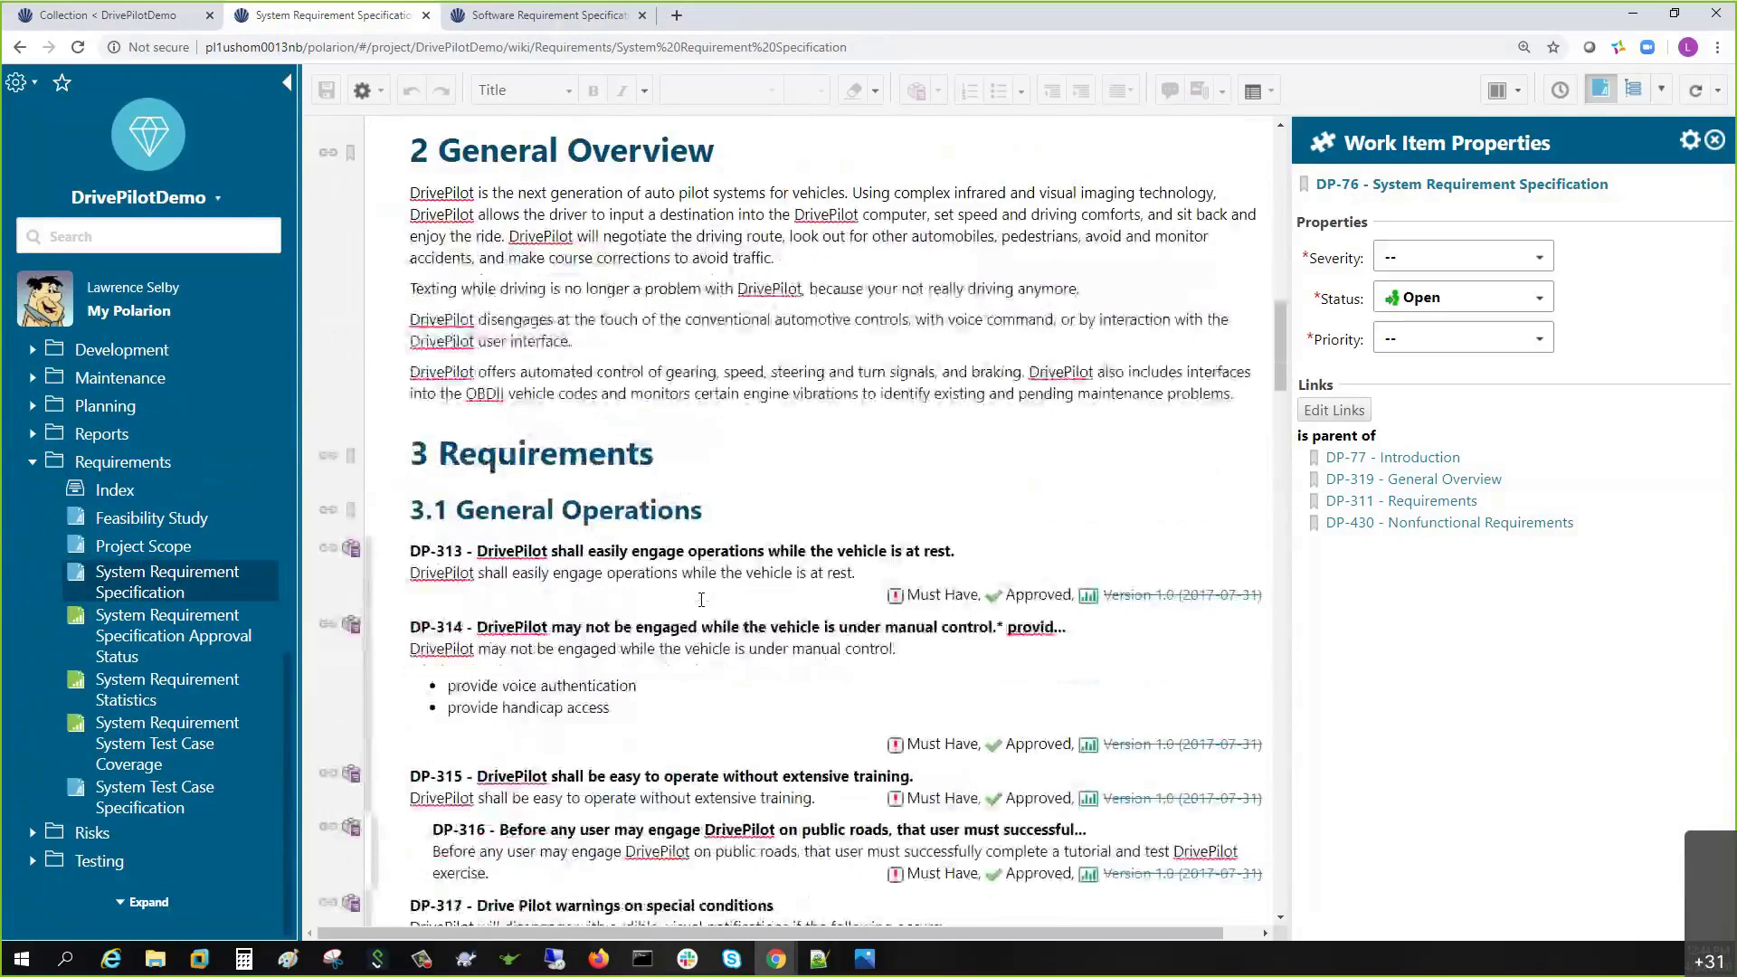
click(658, 565)
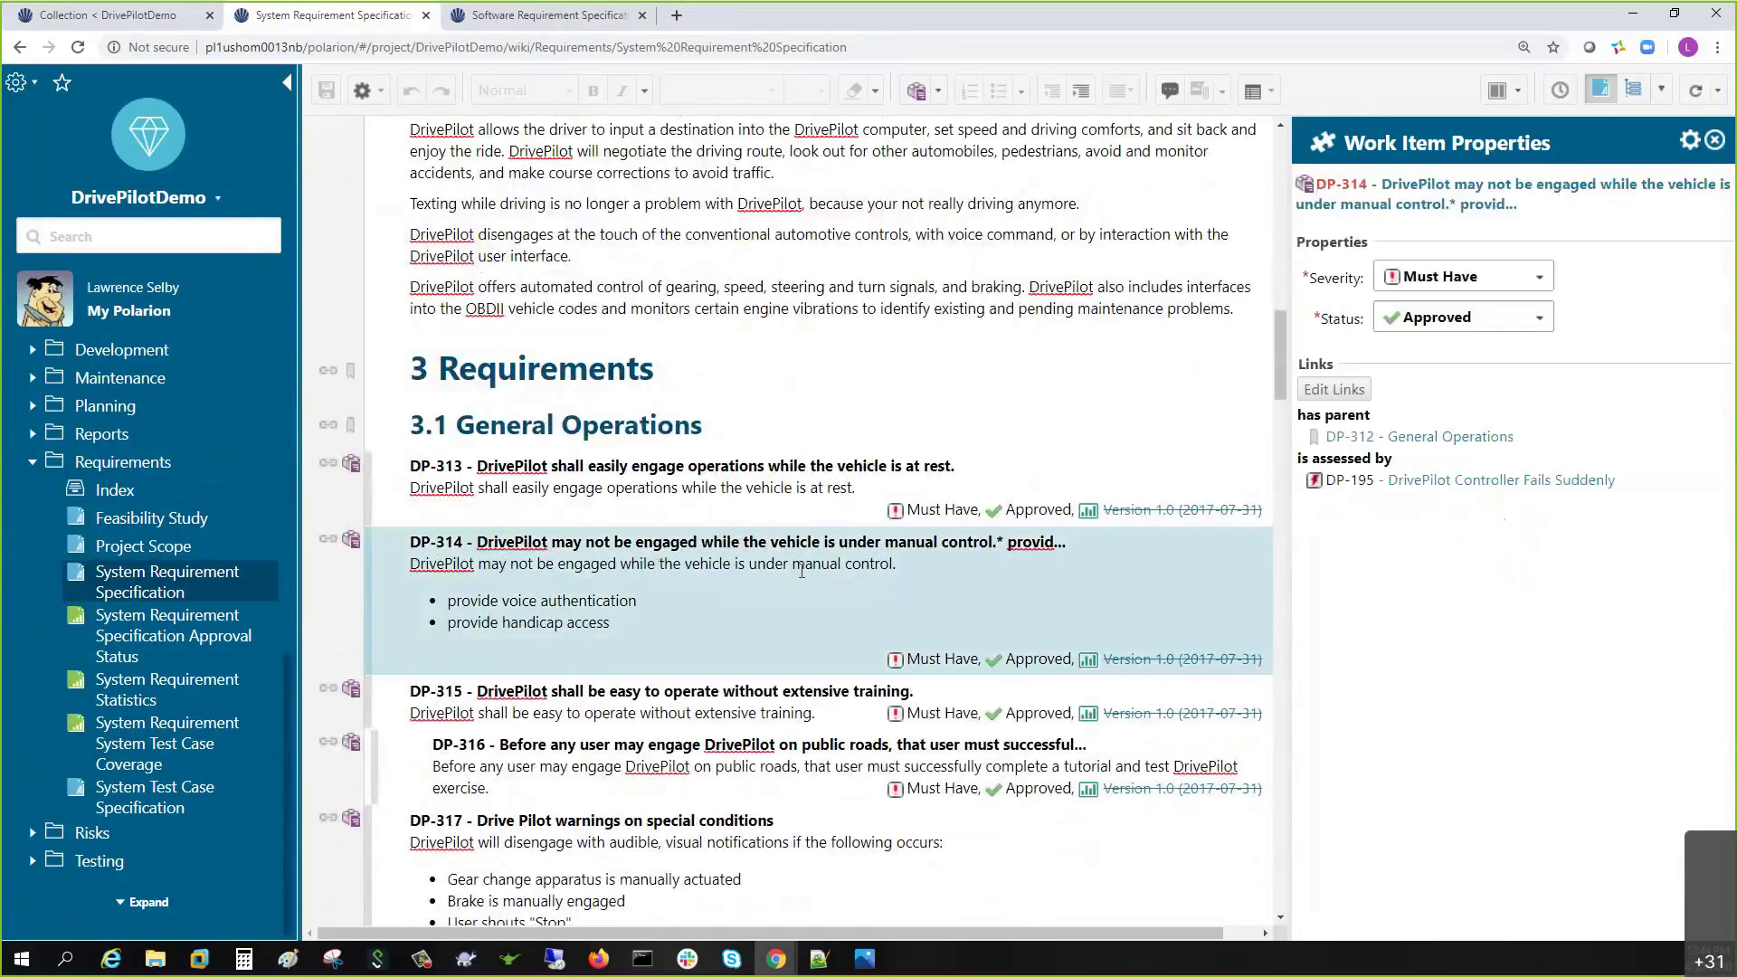
right_click(1382, 481)
click(1408, 497)
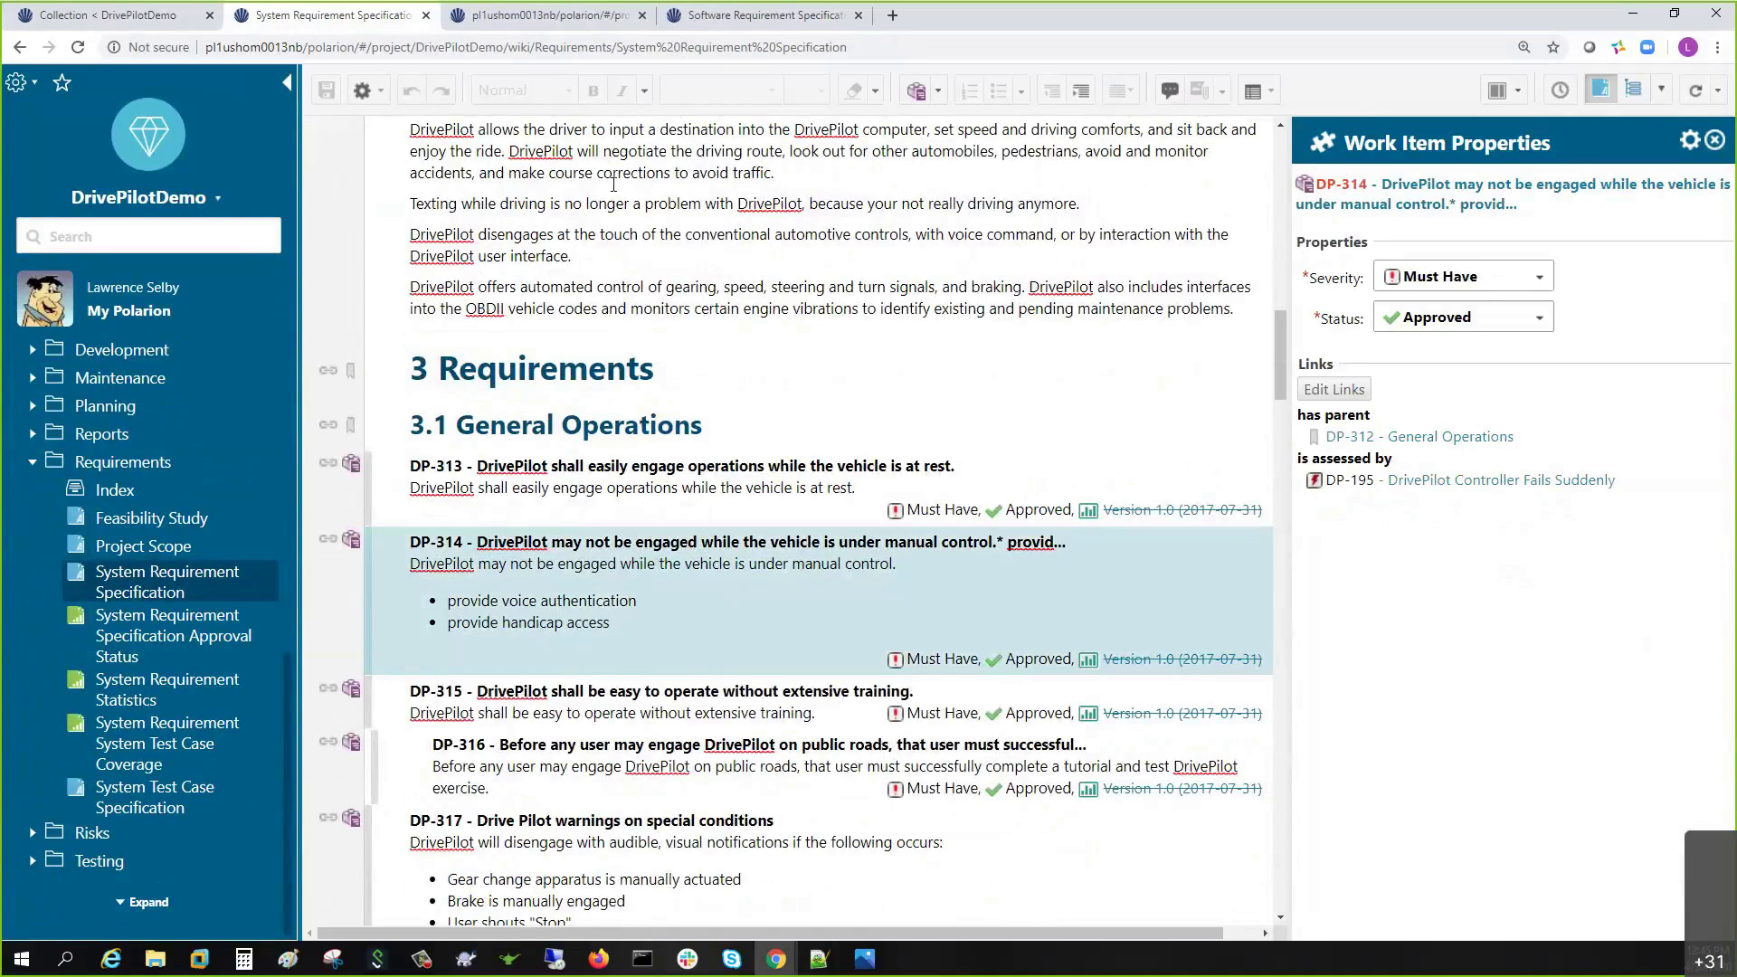
click(516, 16)
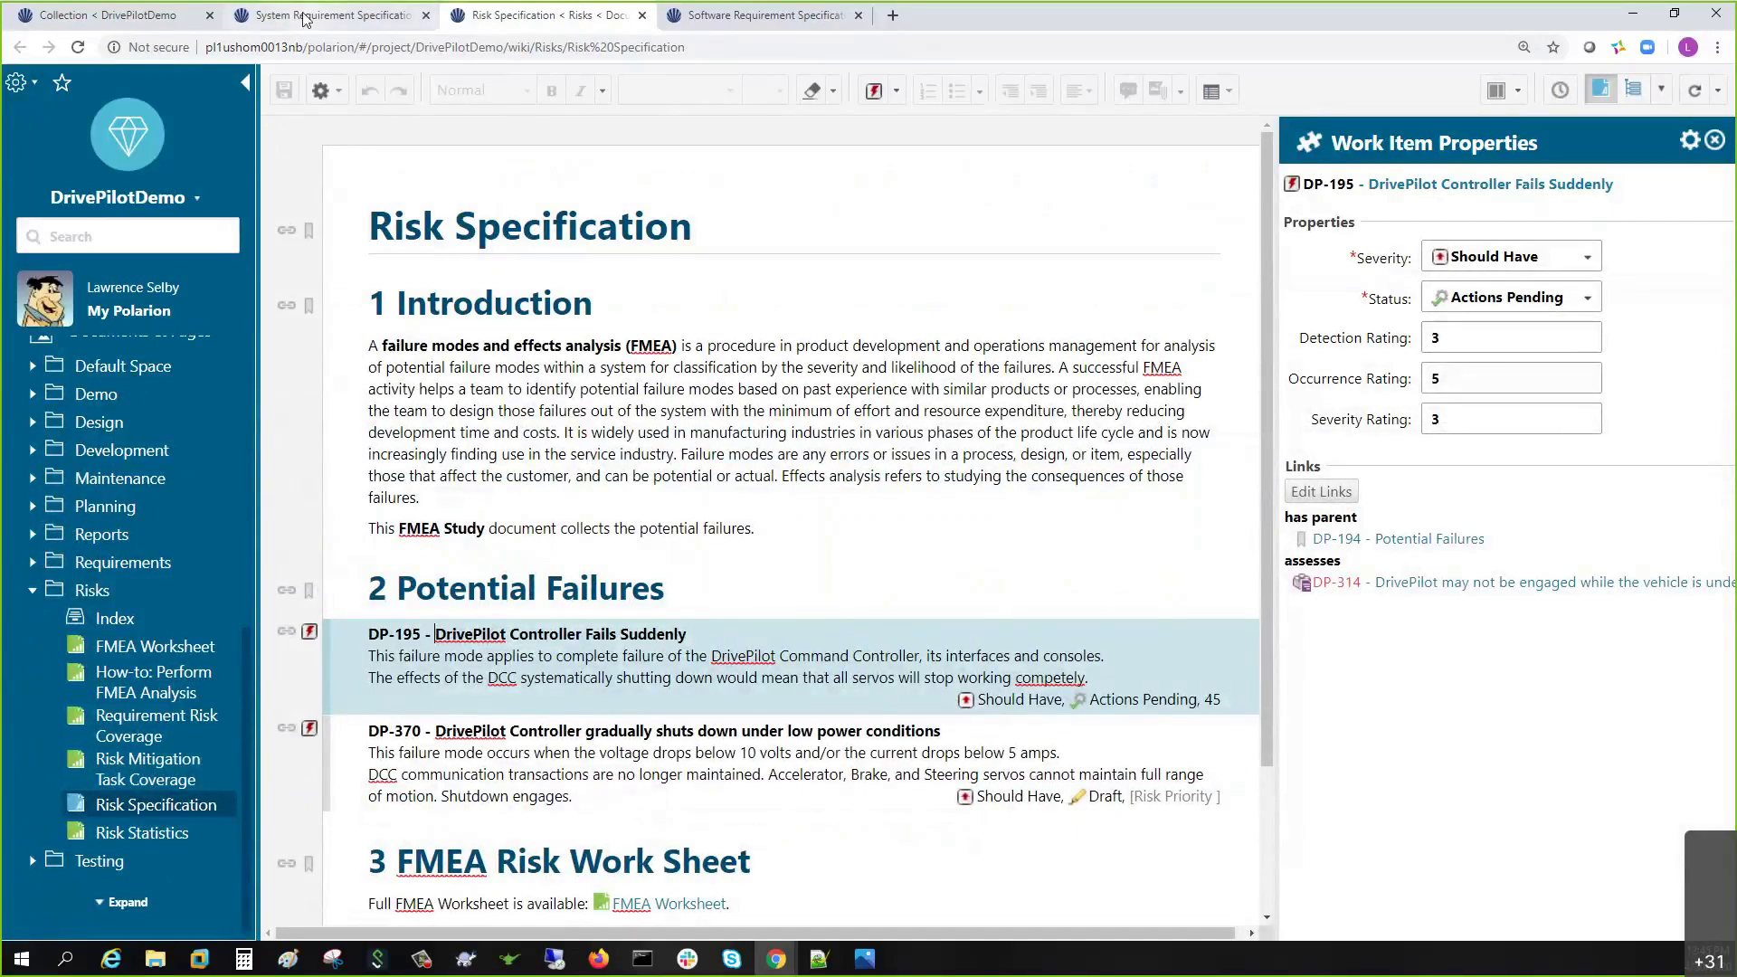
click(334, 15)
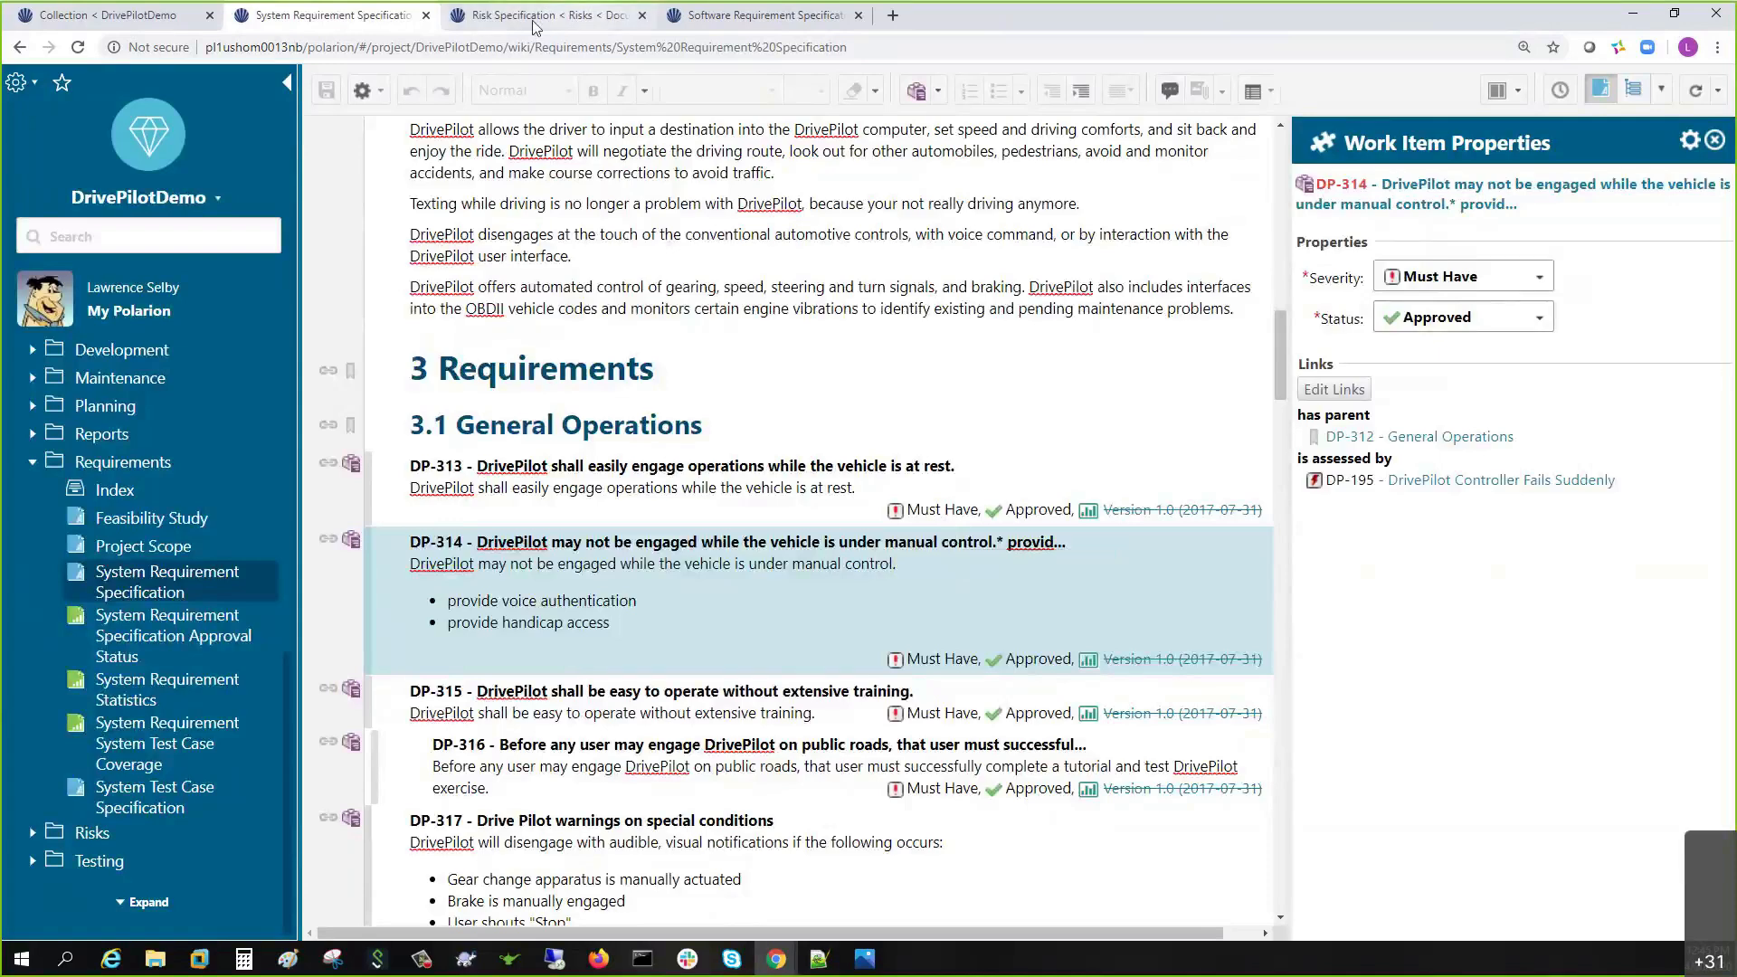
- Close the System Requirement, Risk and Software Requirement Specification tabs, then list the project's collections
click(426, 15)
click(426, 15)
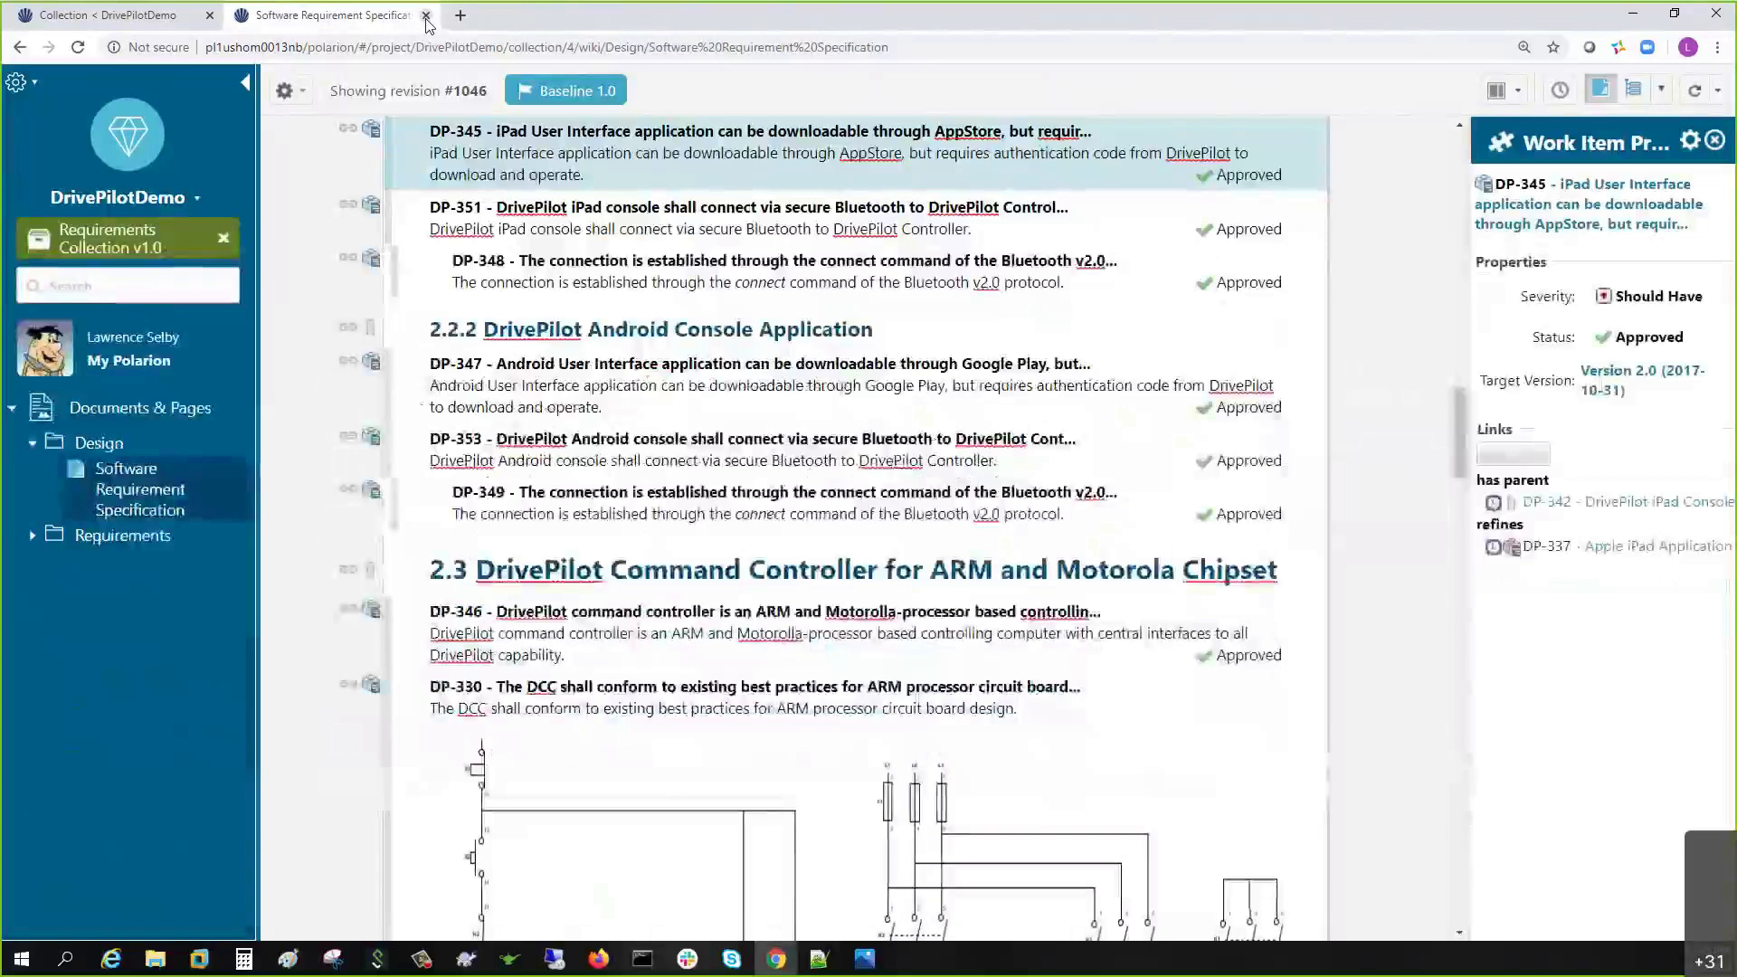
click(425, 15)
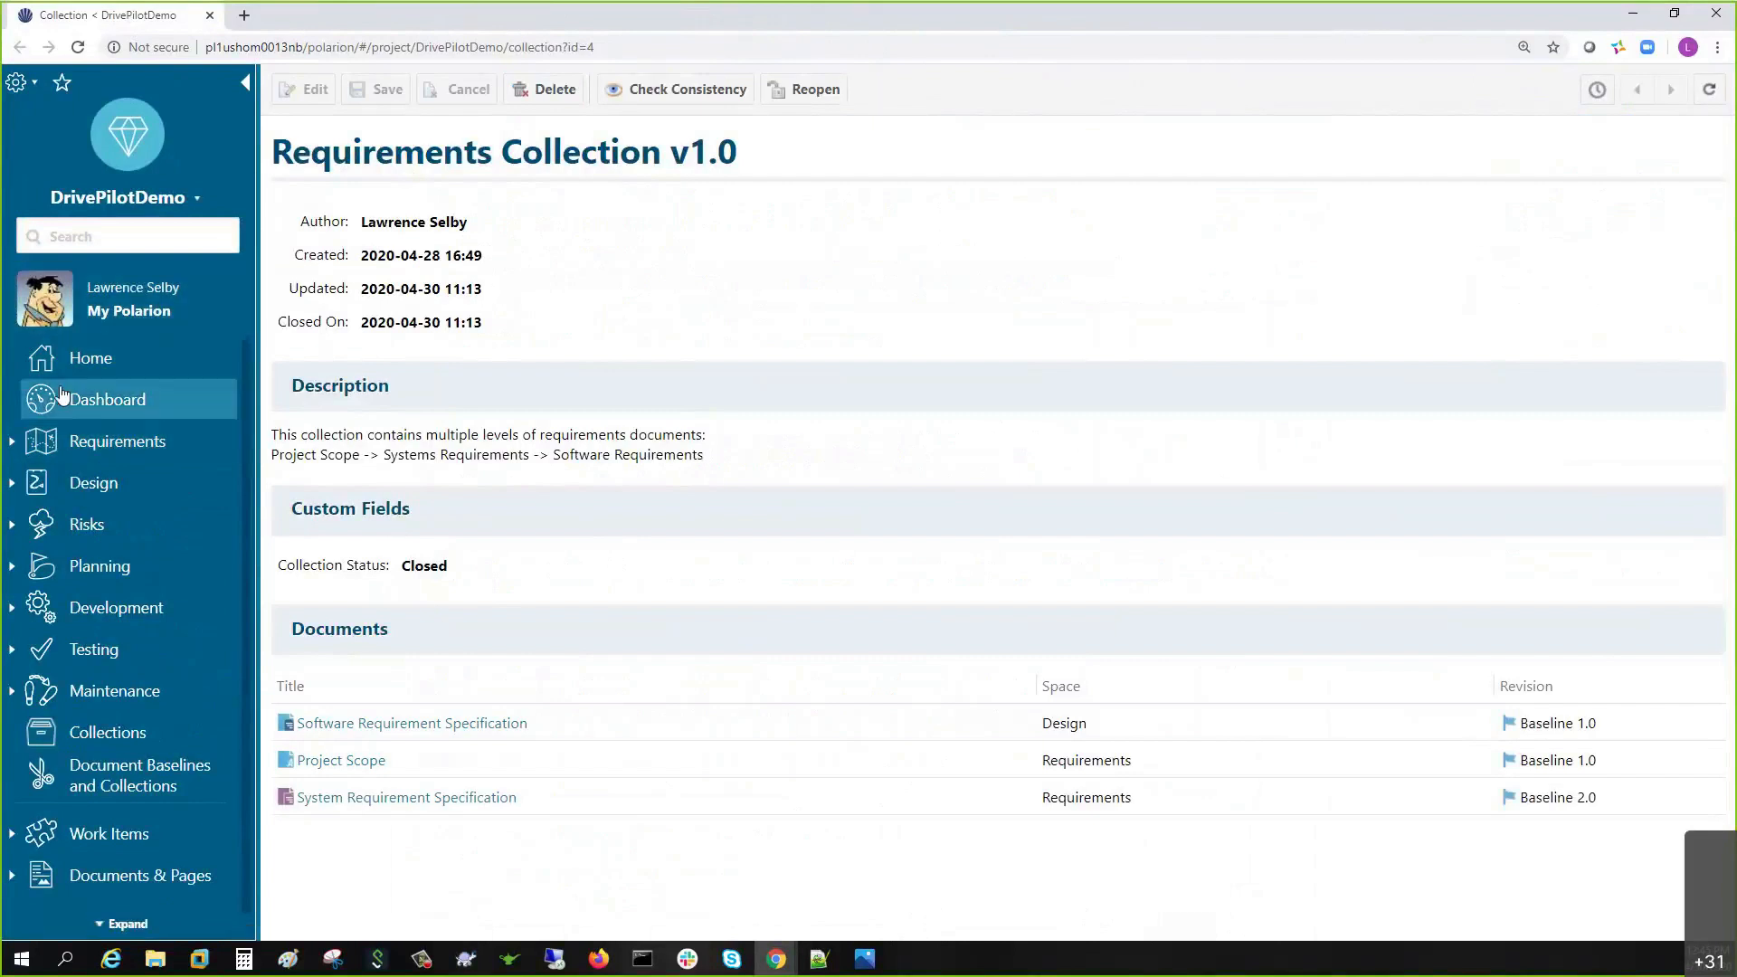
click(101, 733)
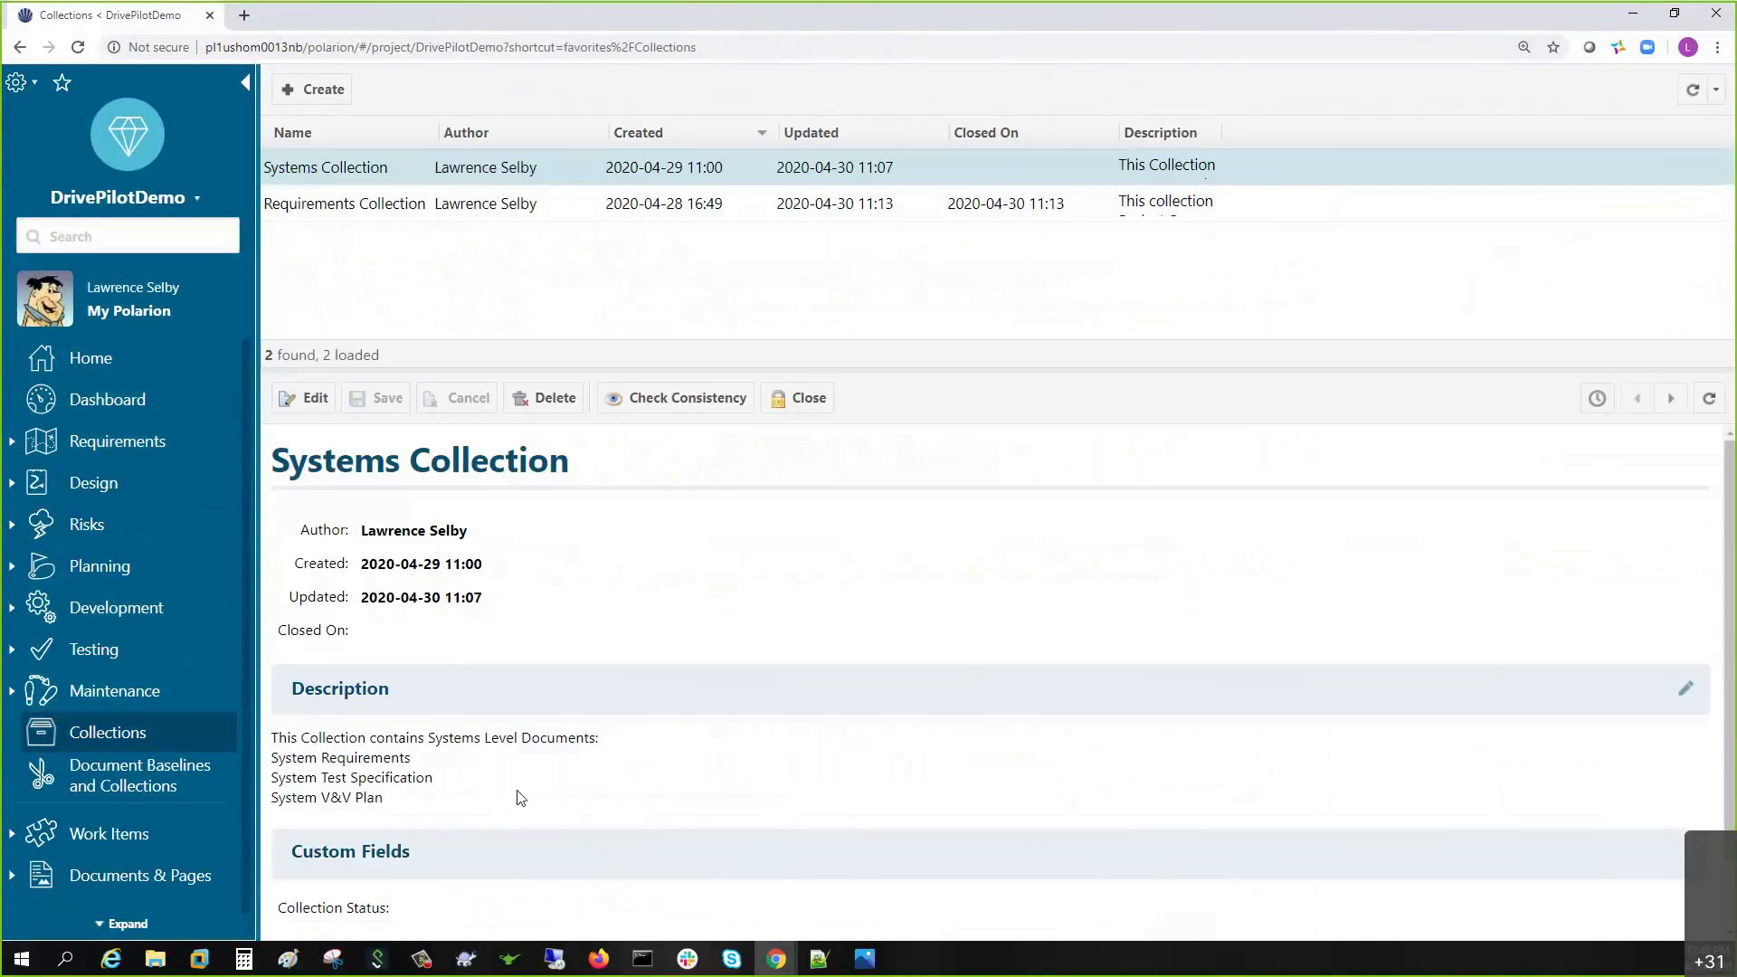
scroll(498, 783, down, 1)
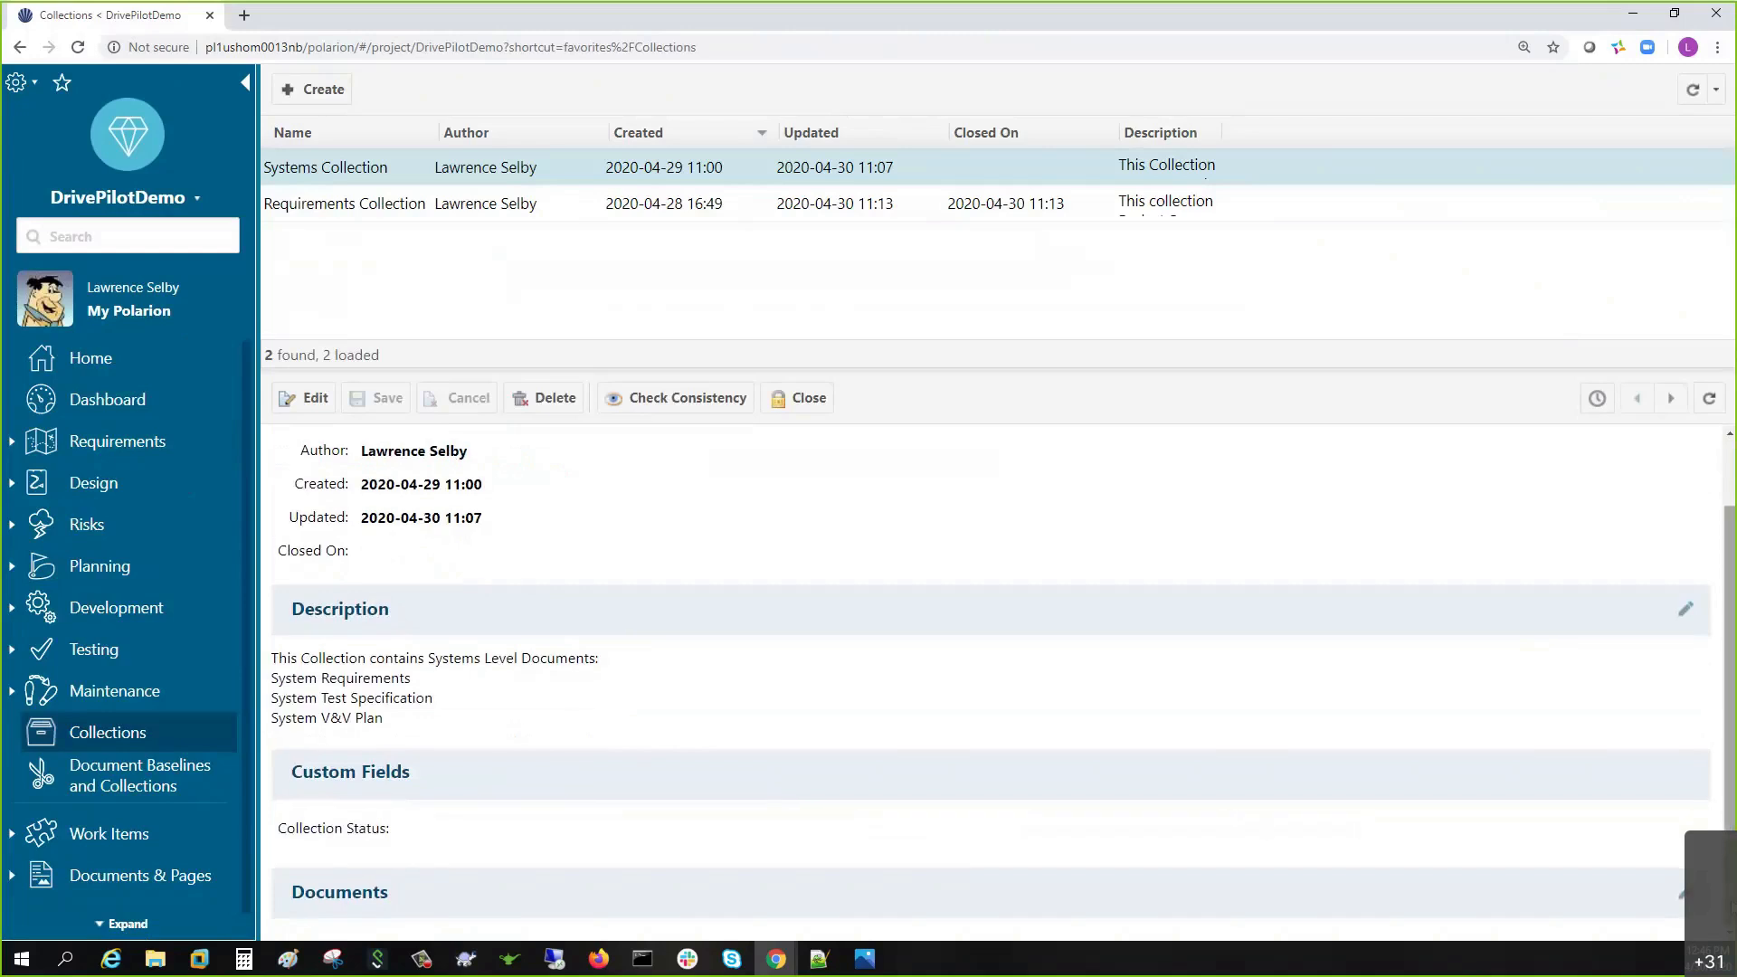
scroll(942, 811, down, 1)
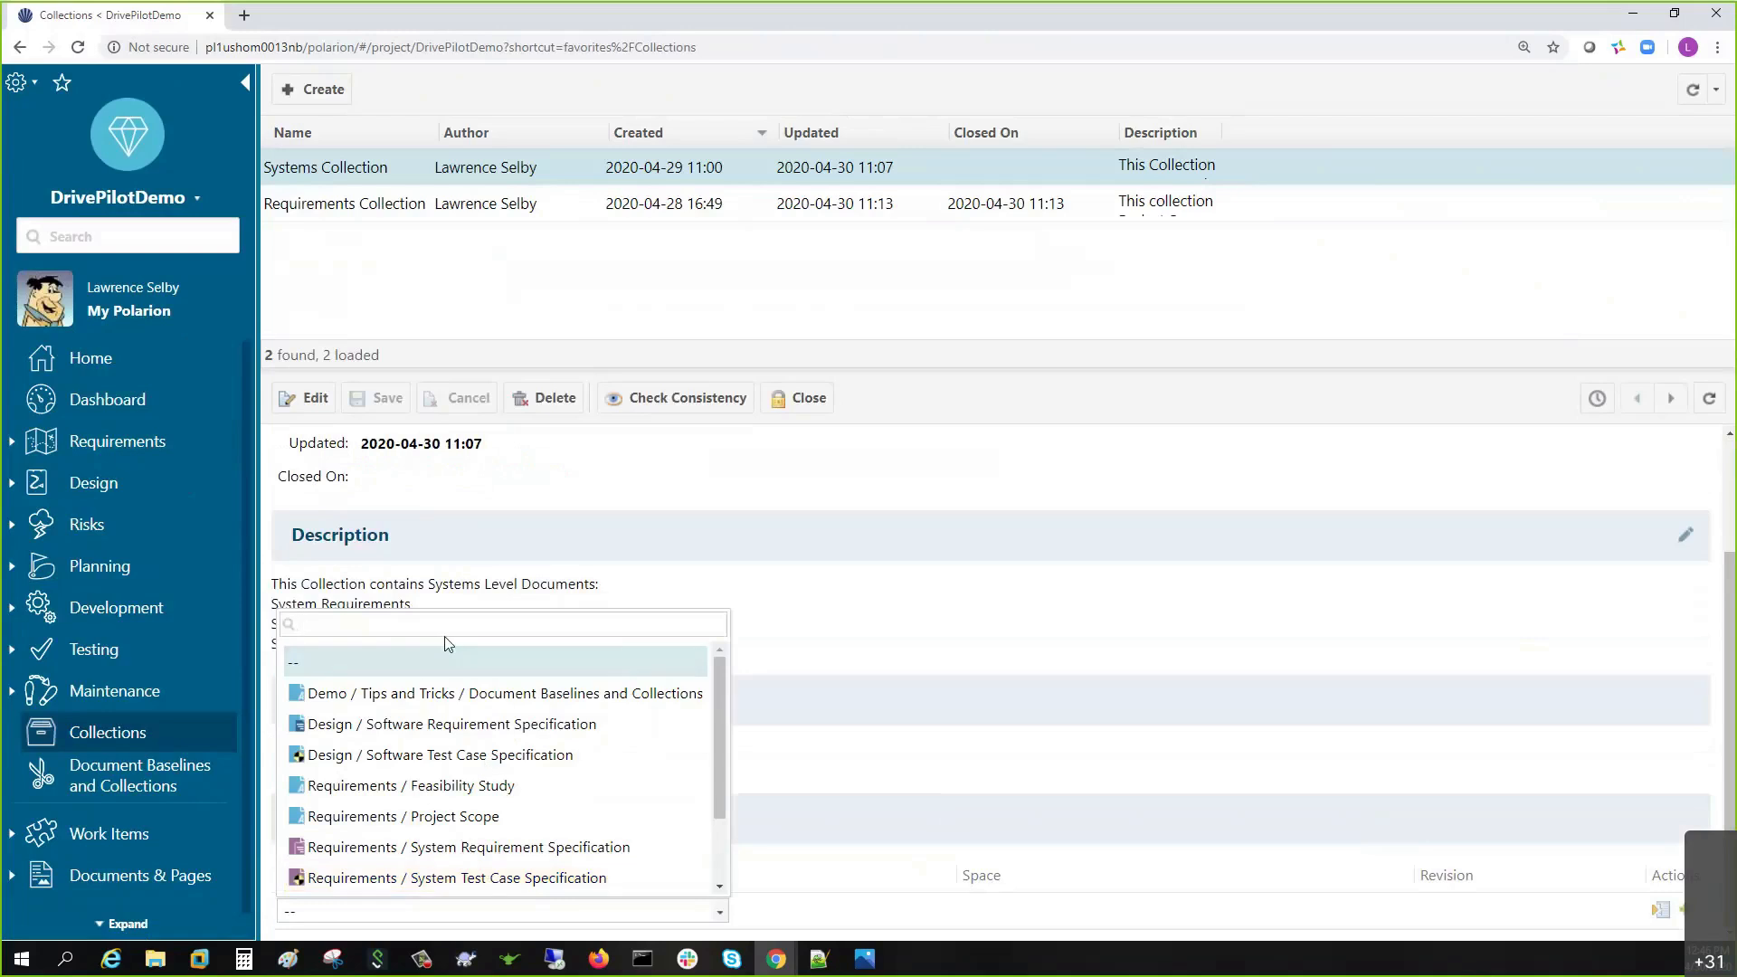
- Add the System Requirement Specification to the Systems Collection's Documents table
text(ssy)
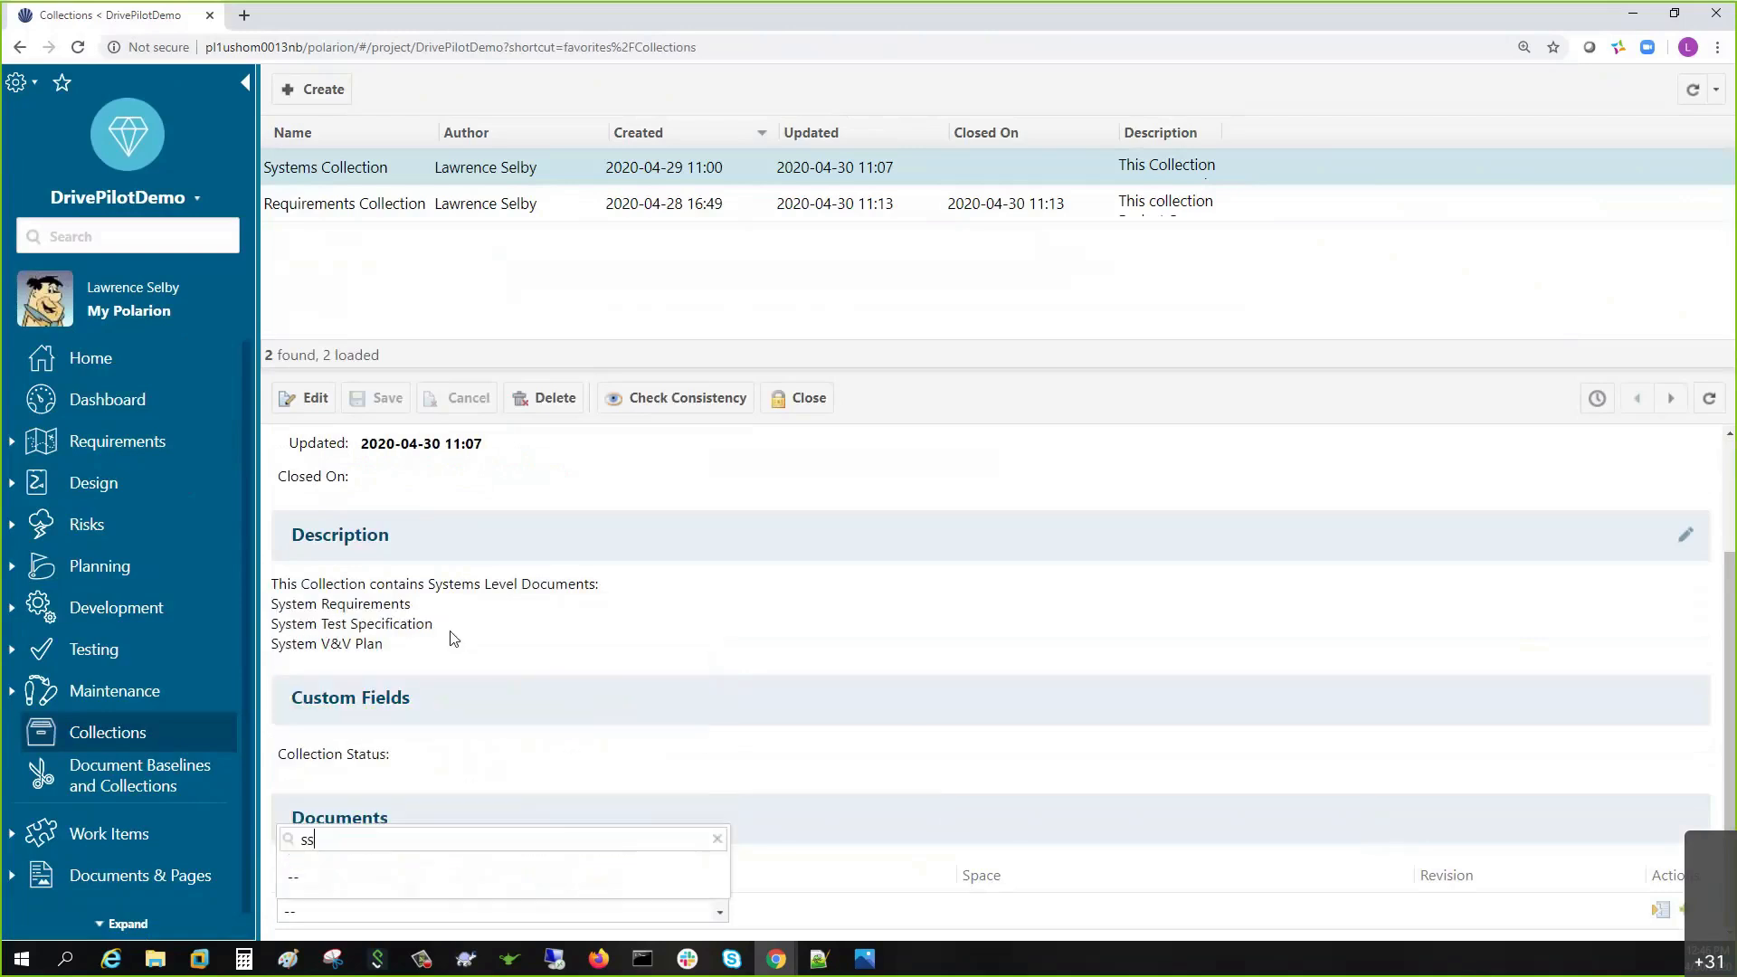
key(BackSpace)
key(BackSpace)
text(y)
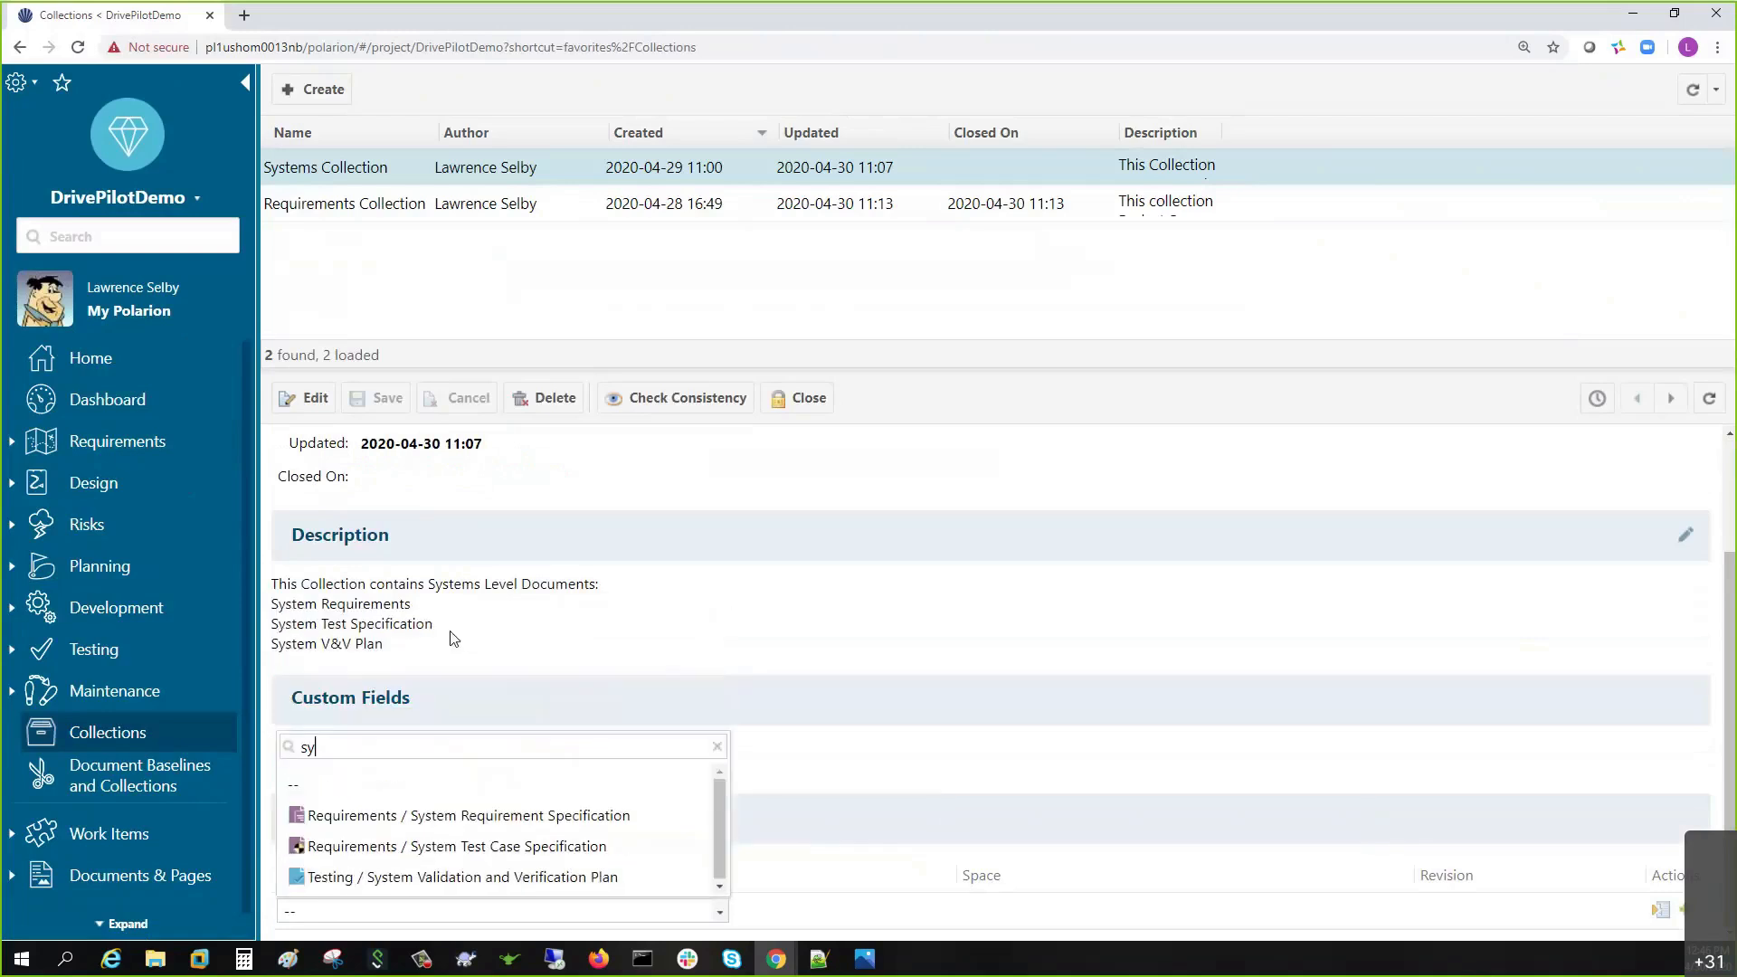
click(456, 817)
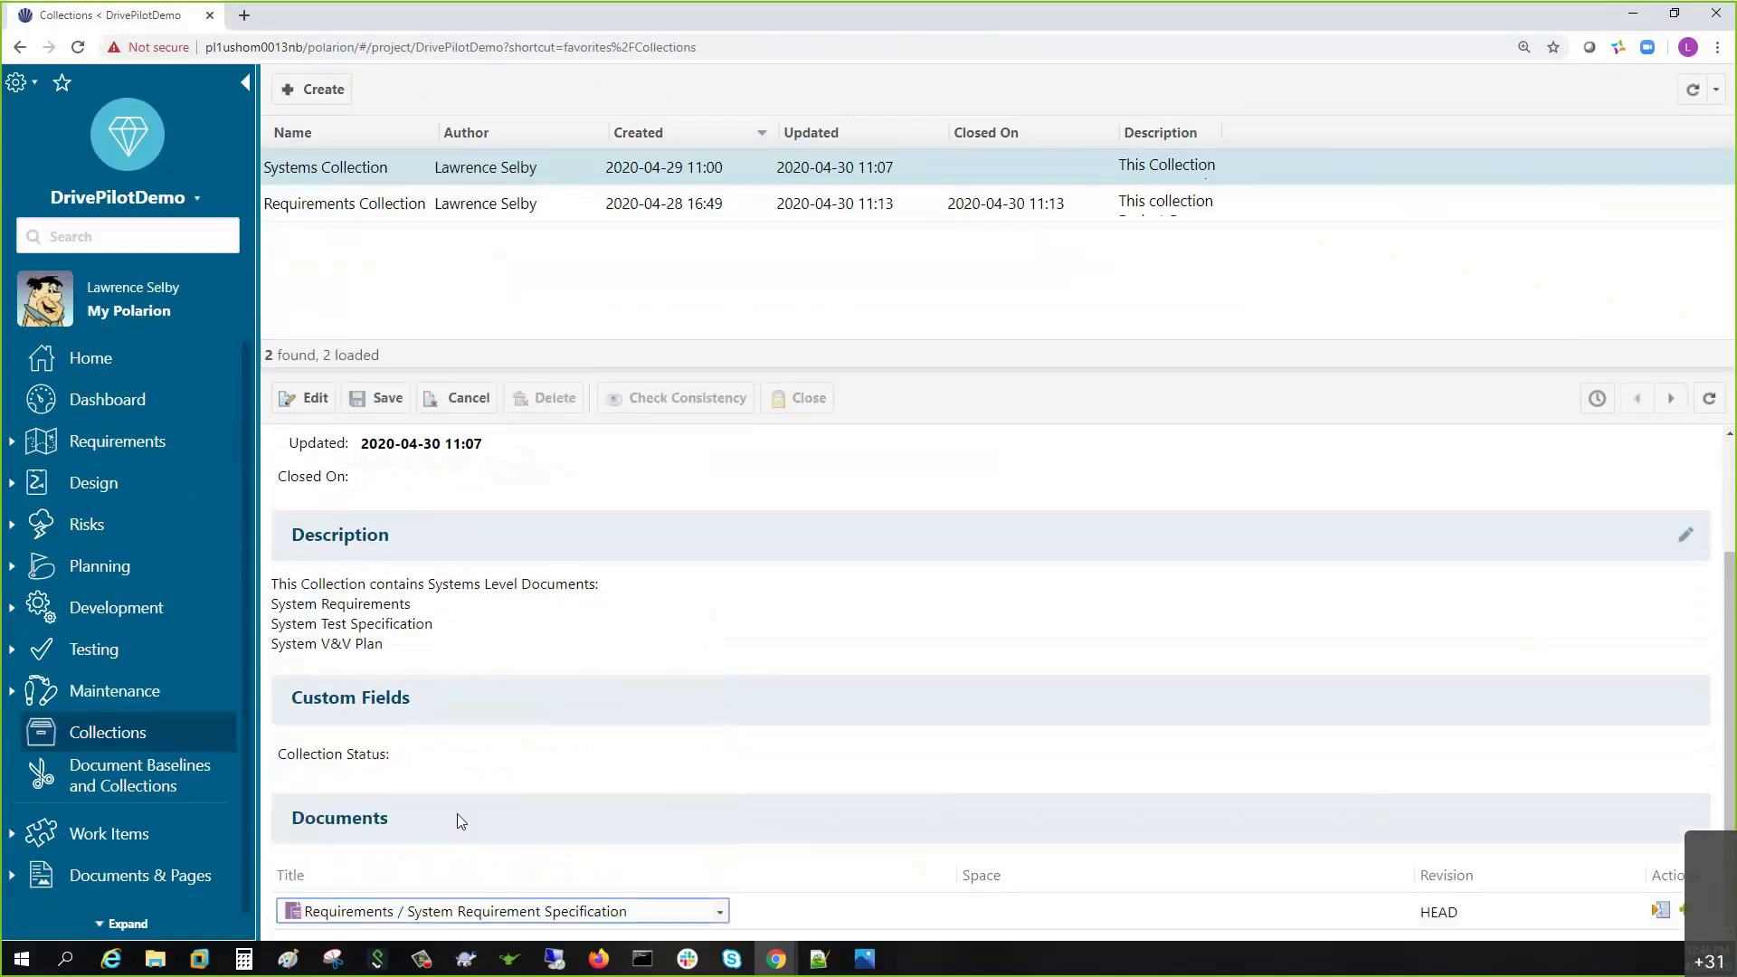
click(1683, 910)
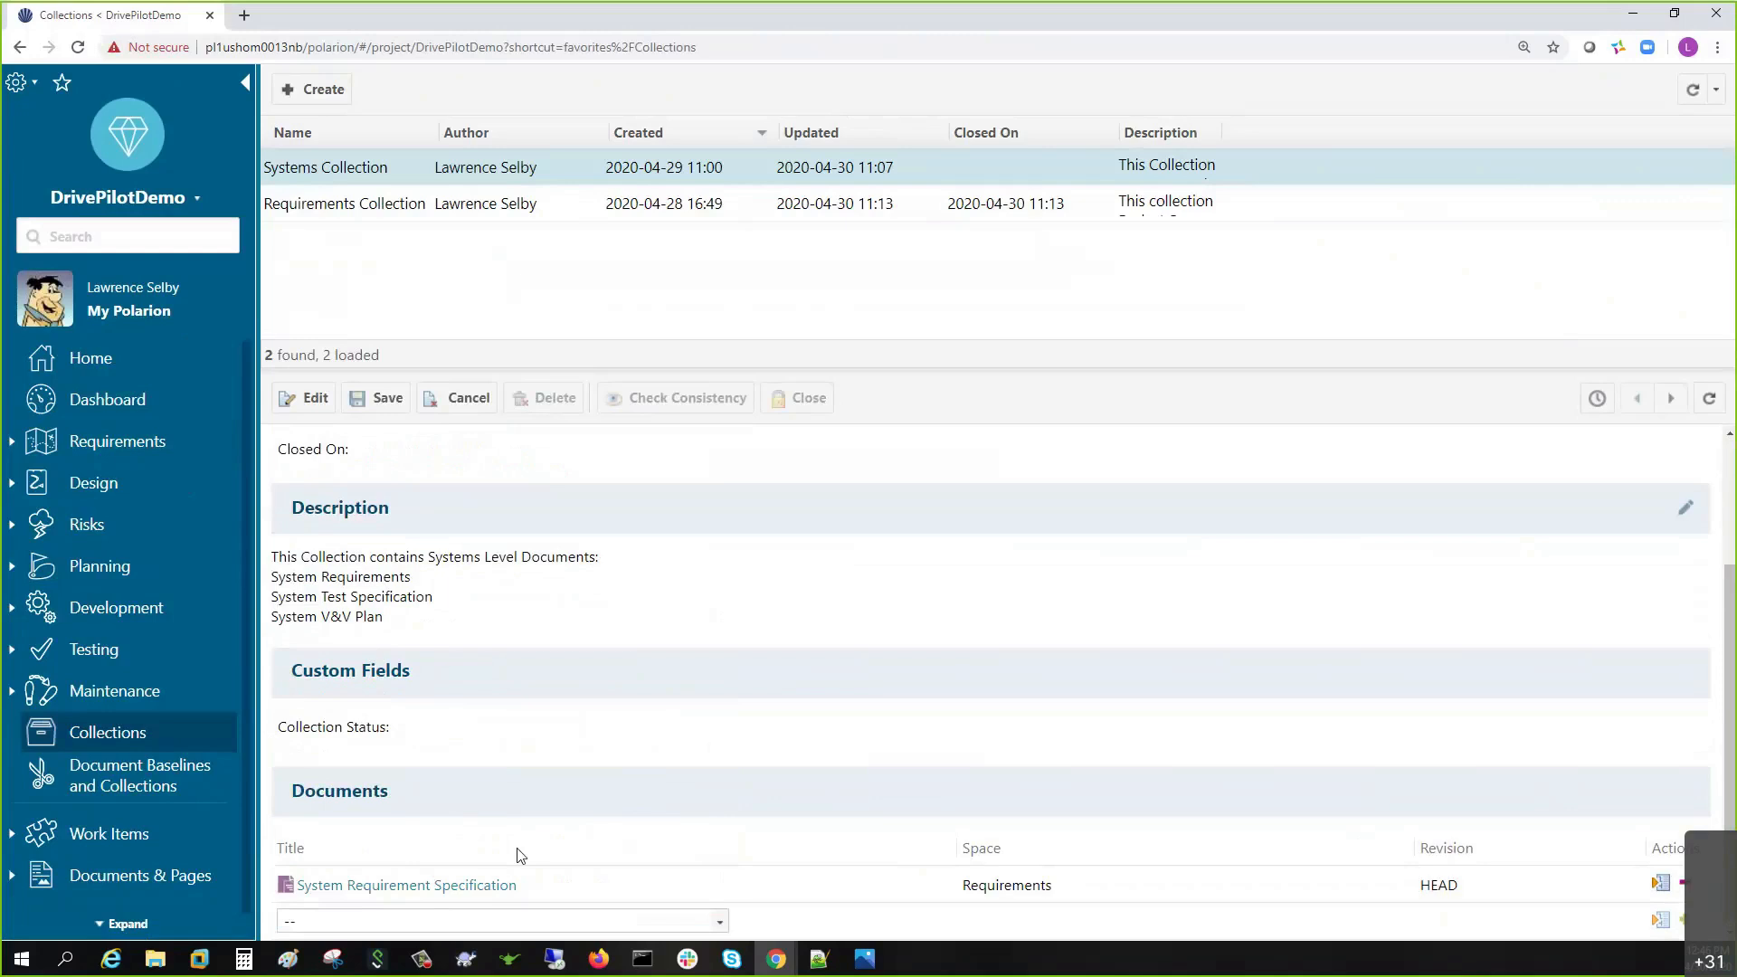
- Add System Test Case Specification and System Validation and Verification Plan, then save the collection
click(626, 921)
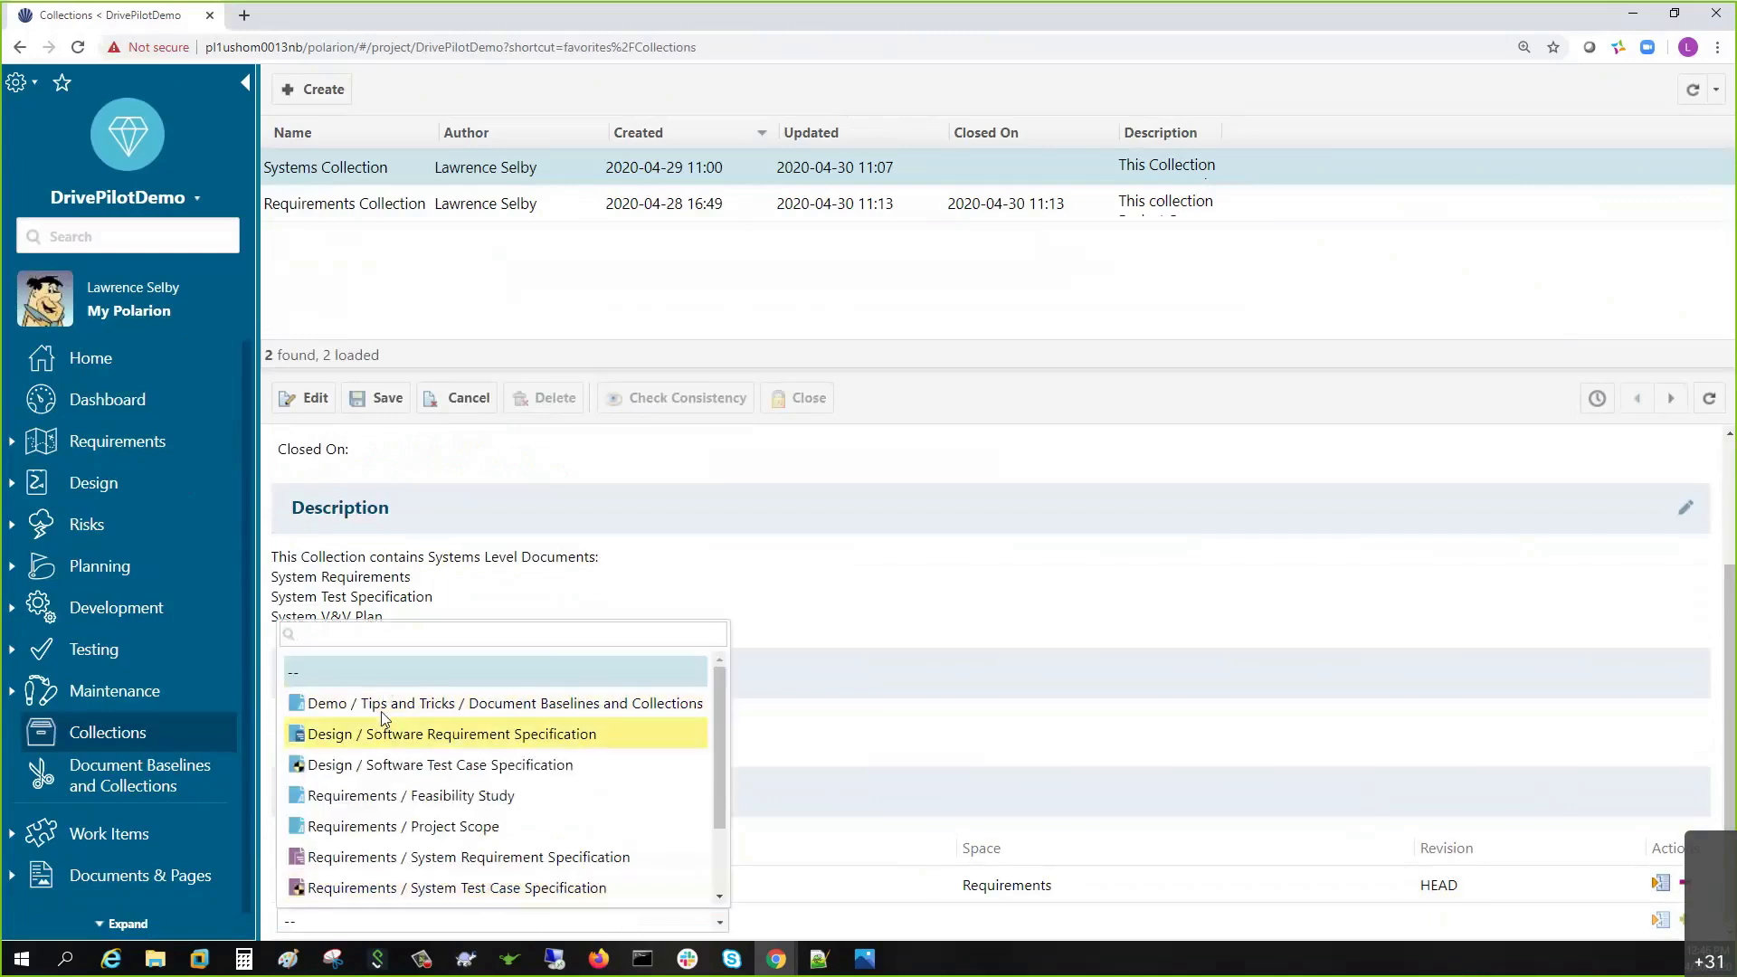
click(407, 888)
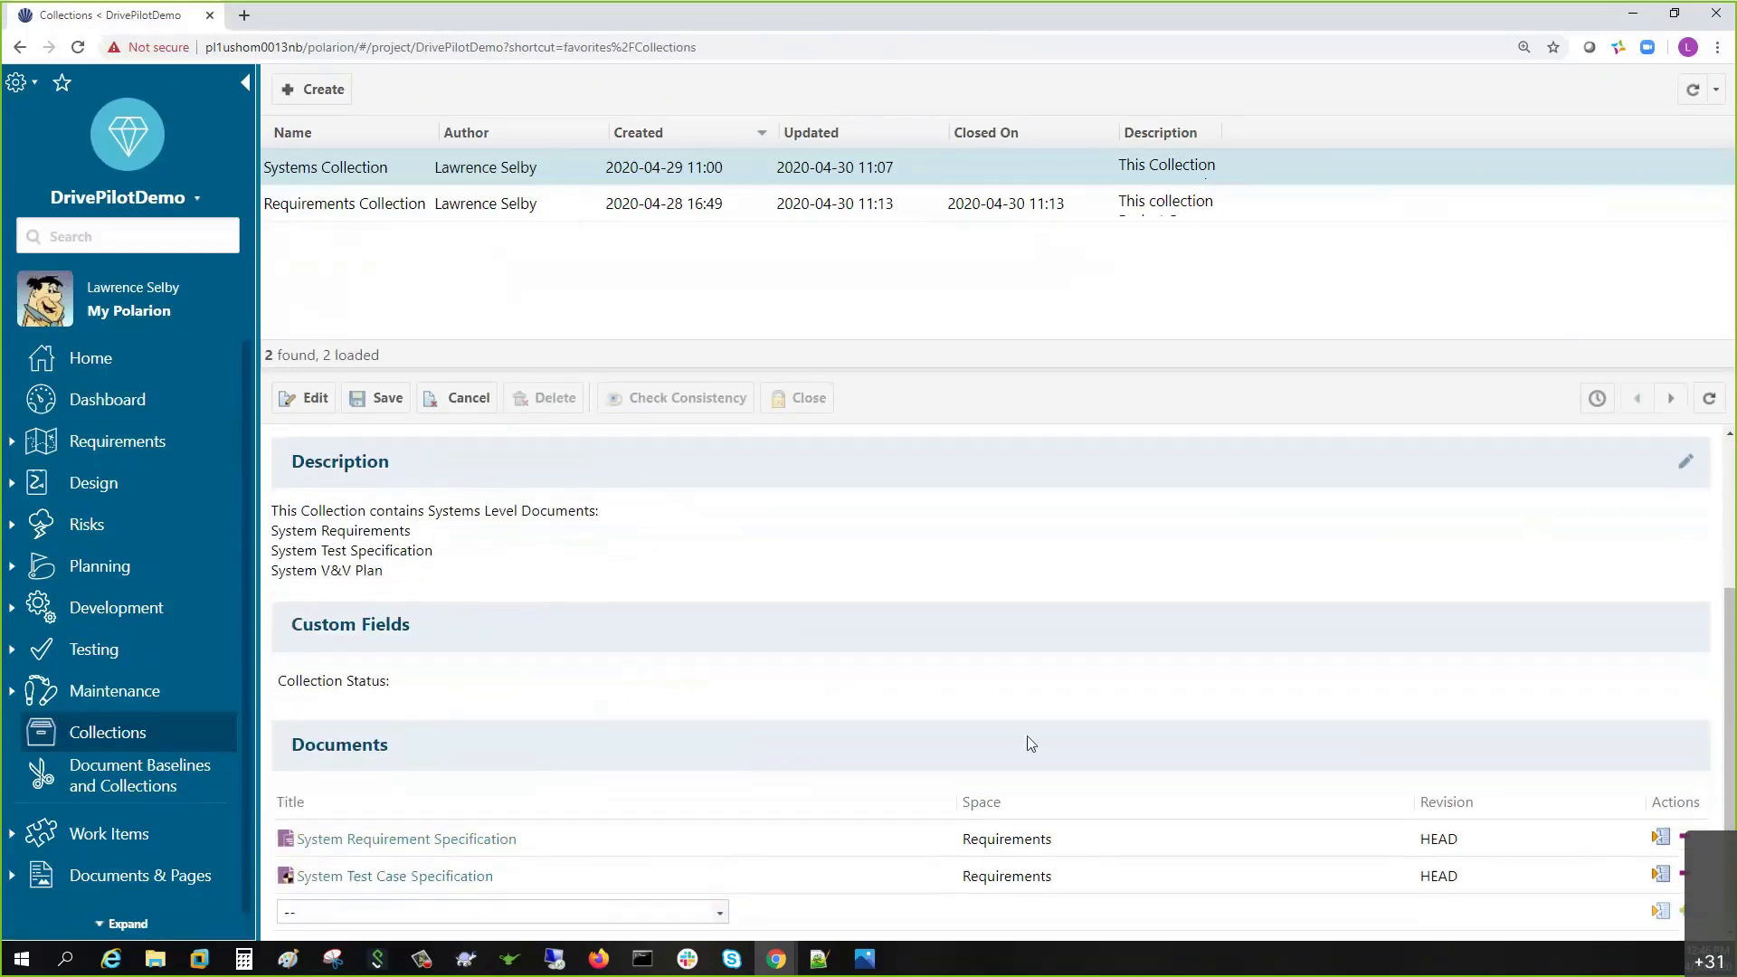
click(570, 913)
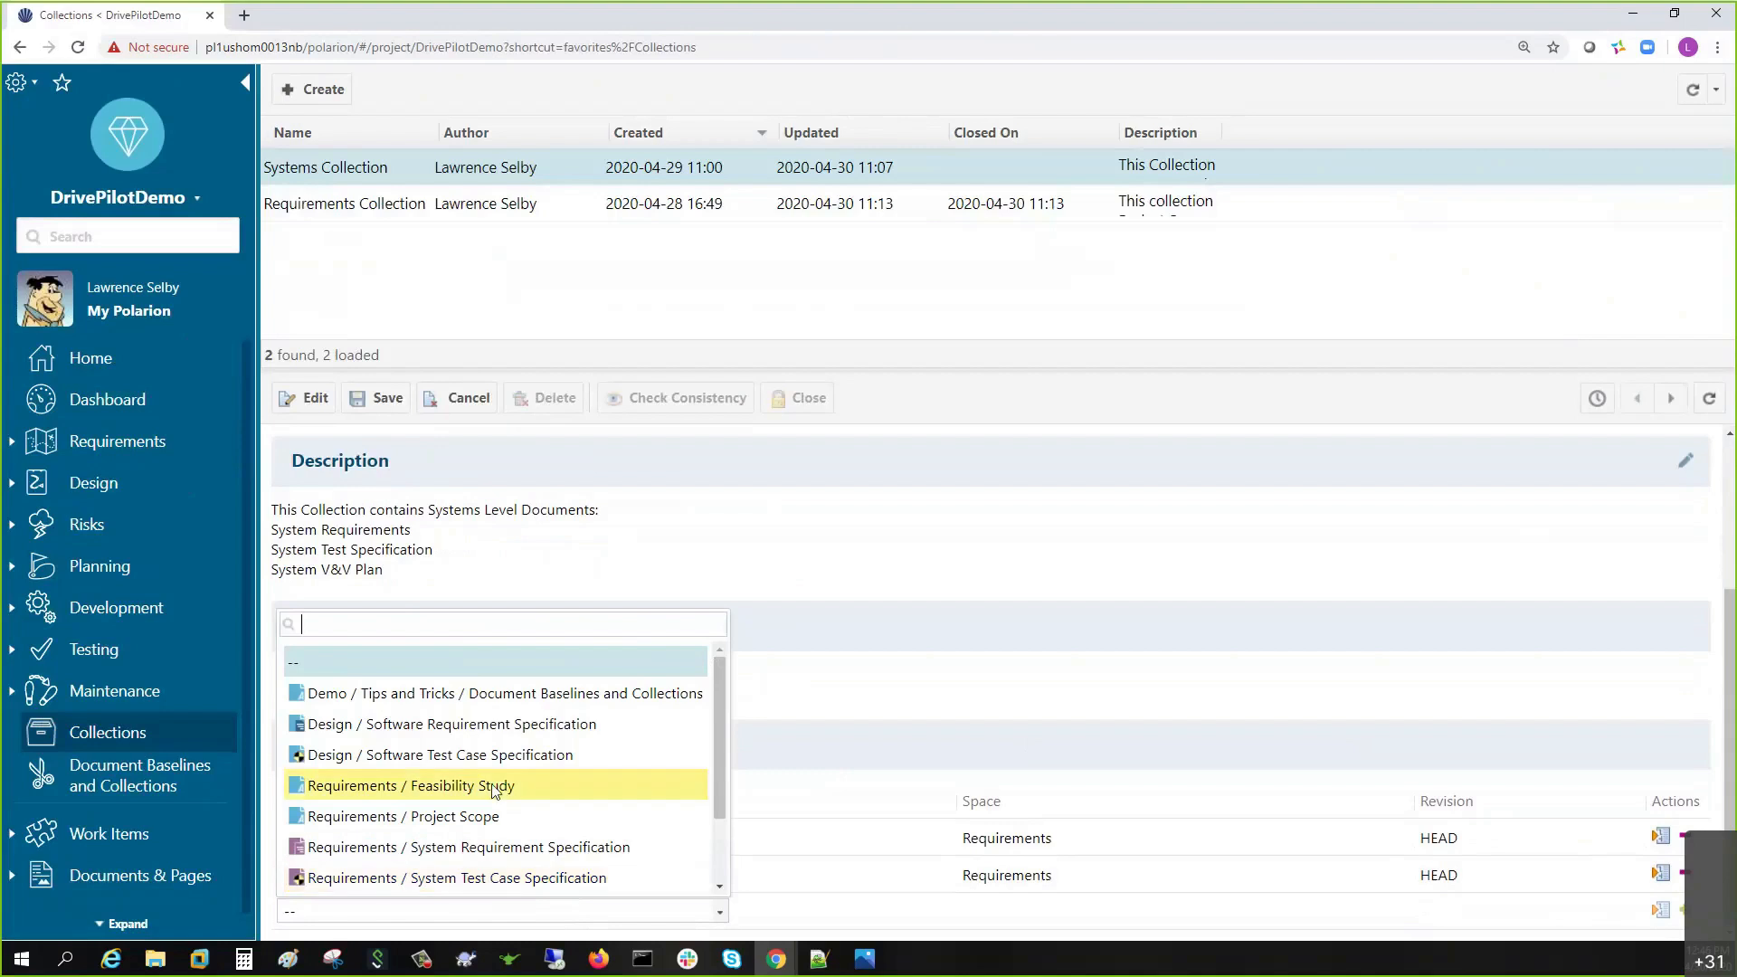
scroll(496, 792, down, 1)
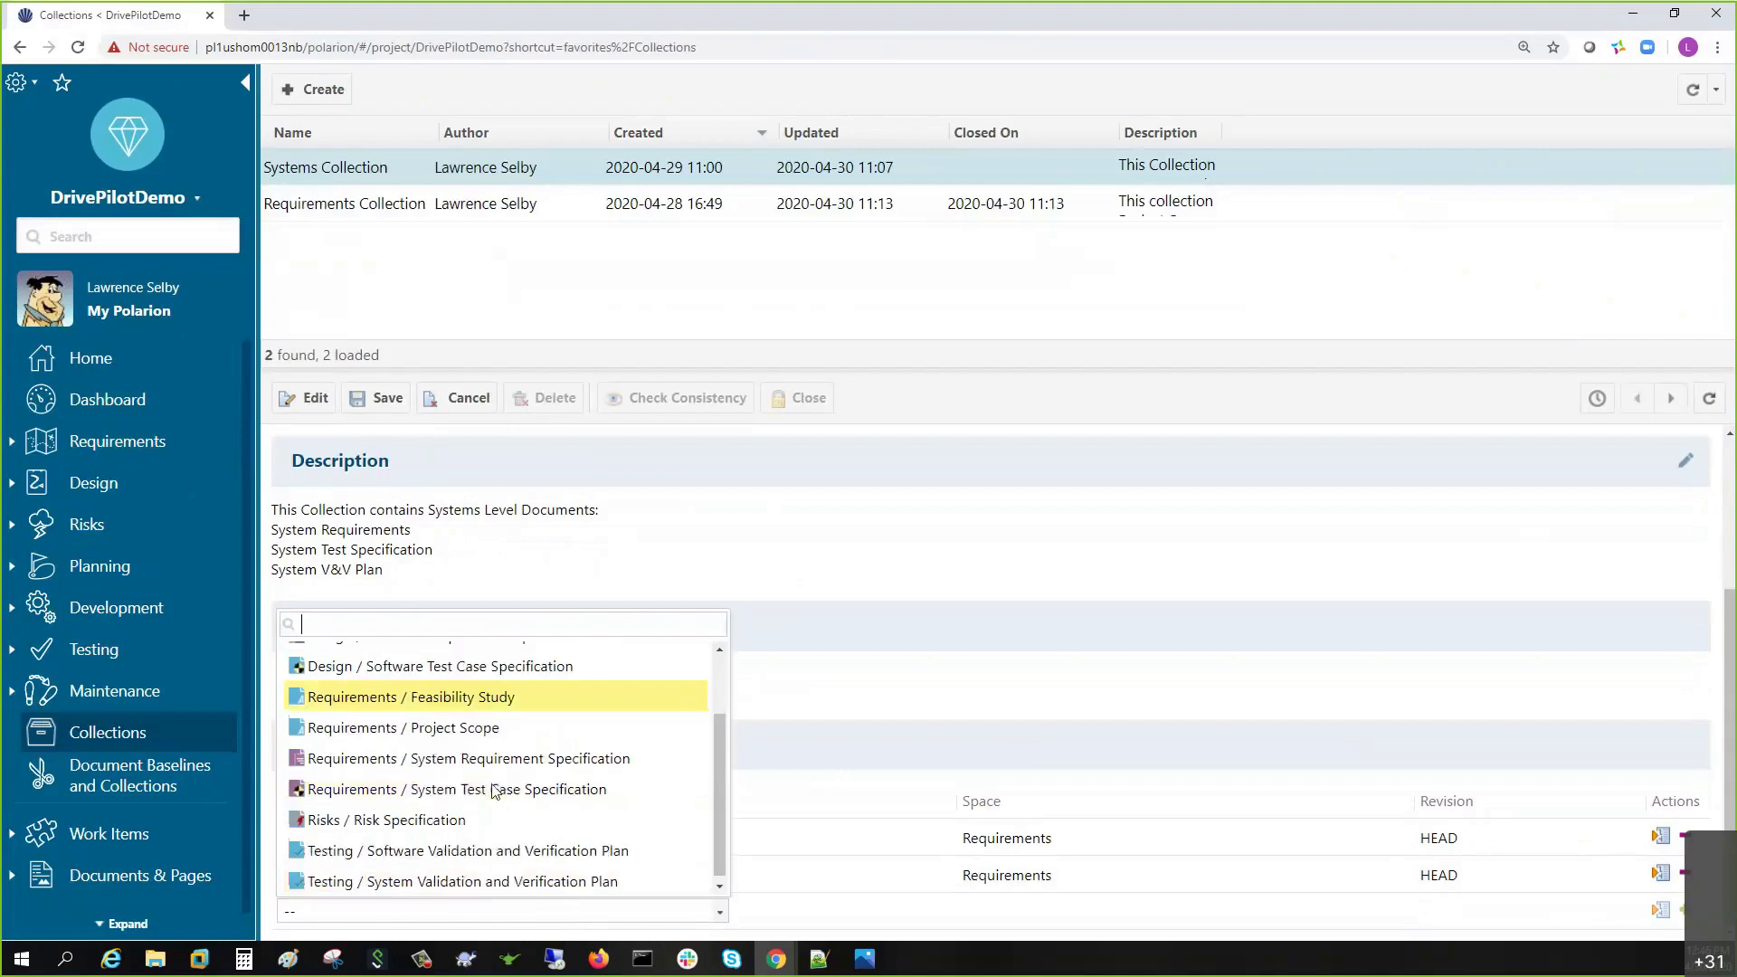
click(488, 882)
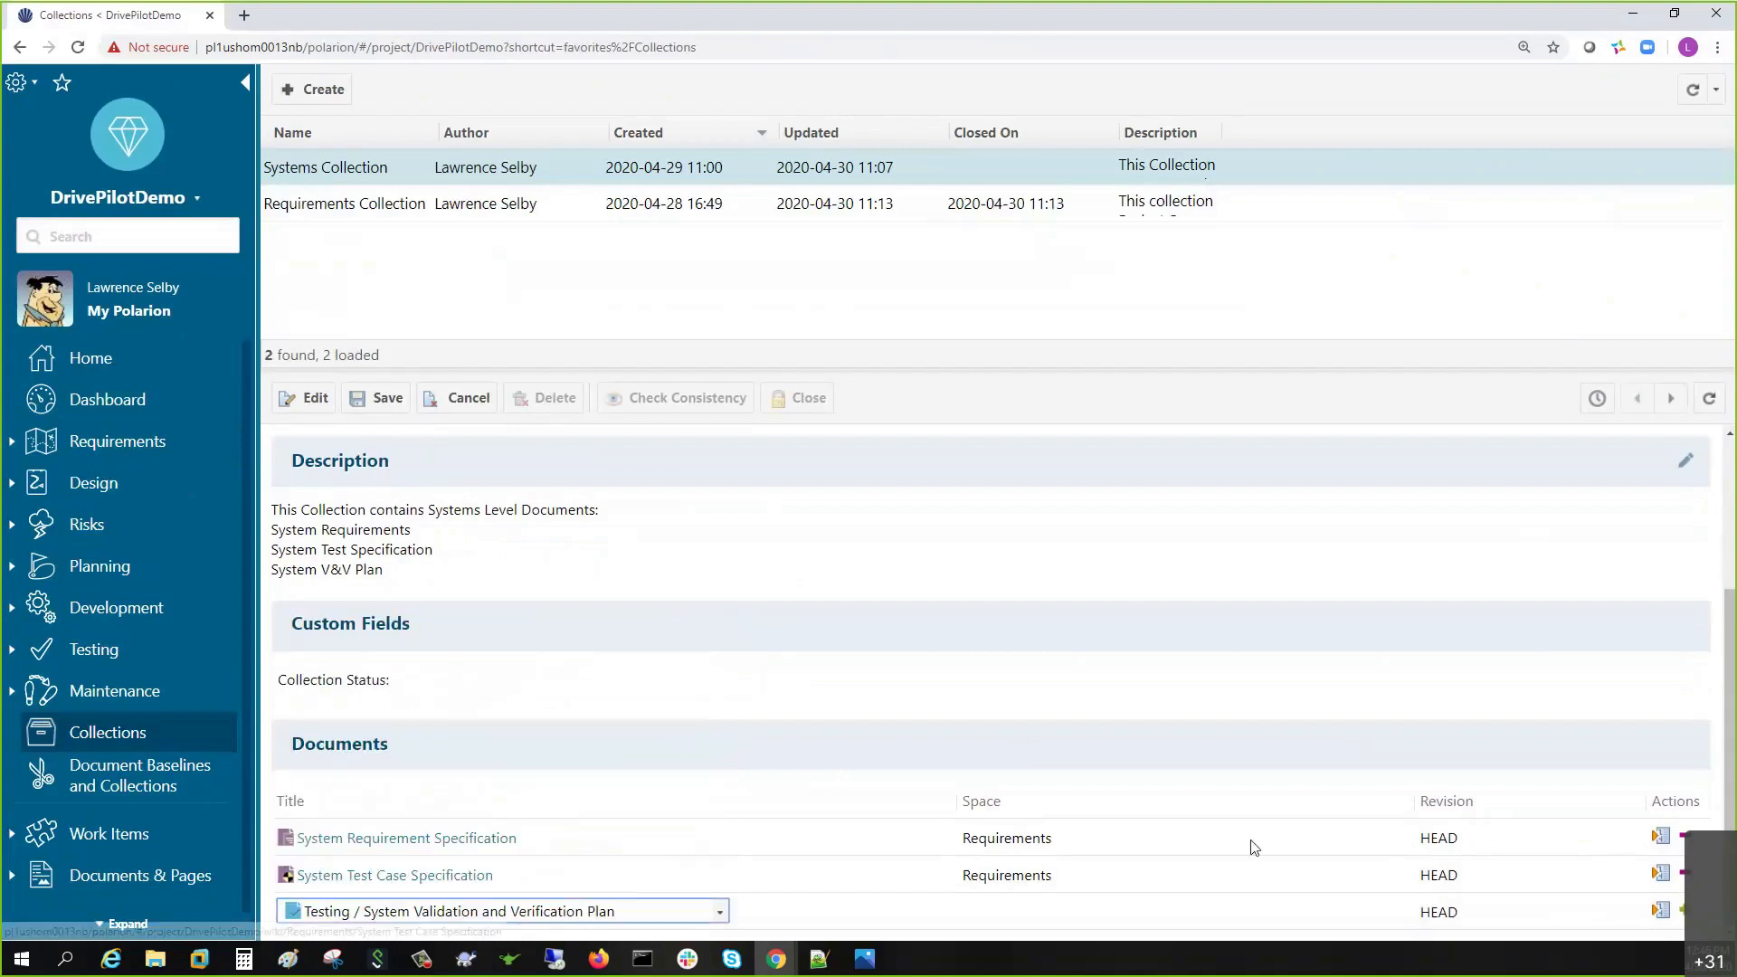
click(1682, 912)
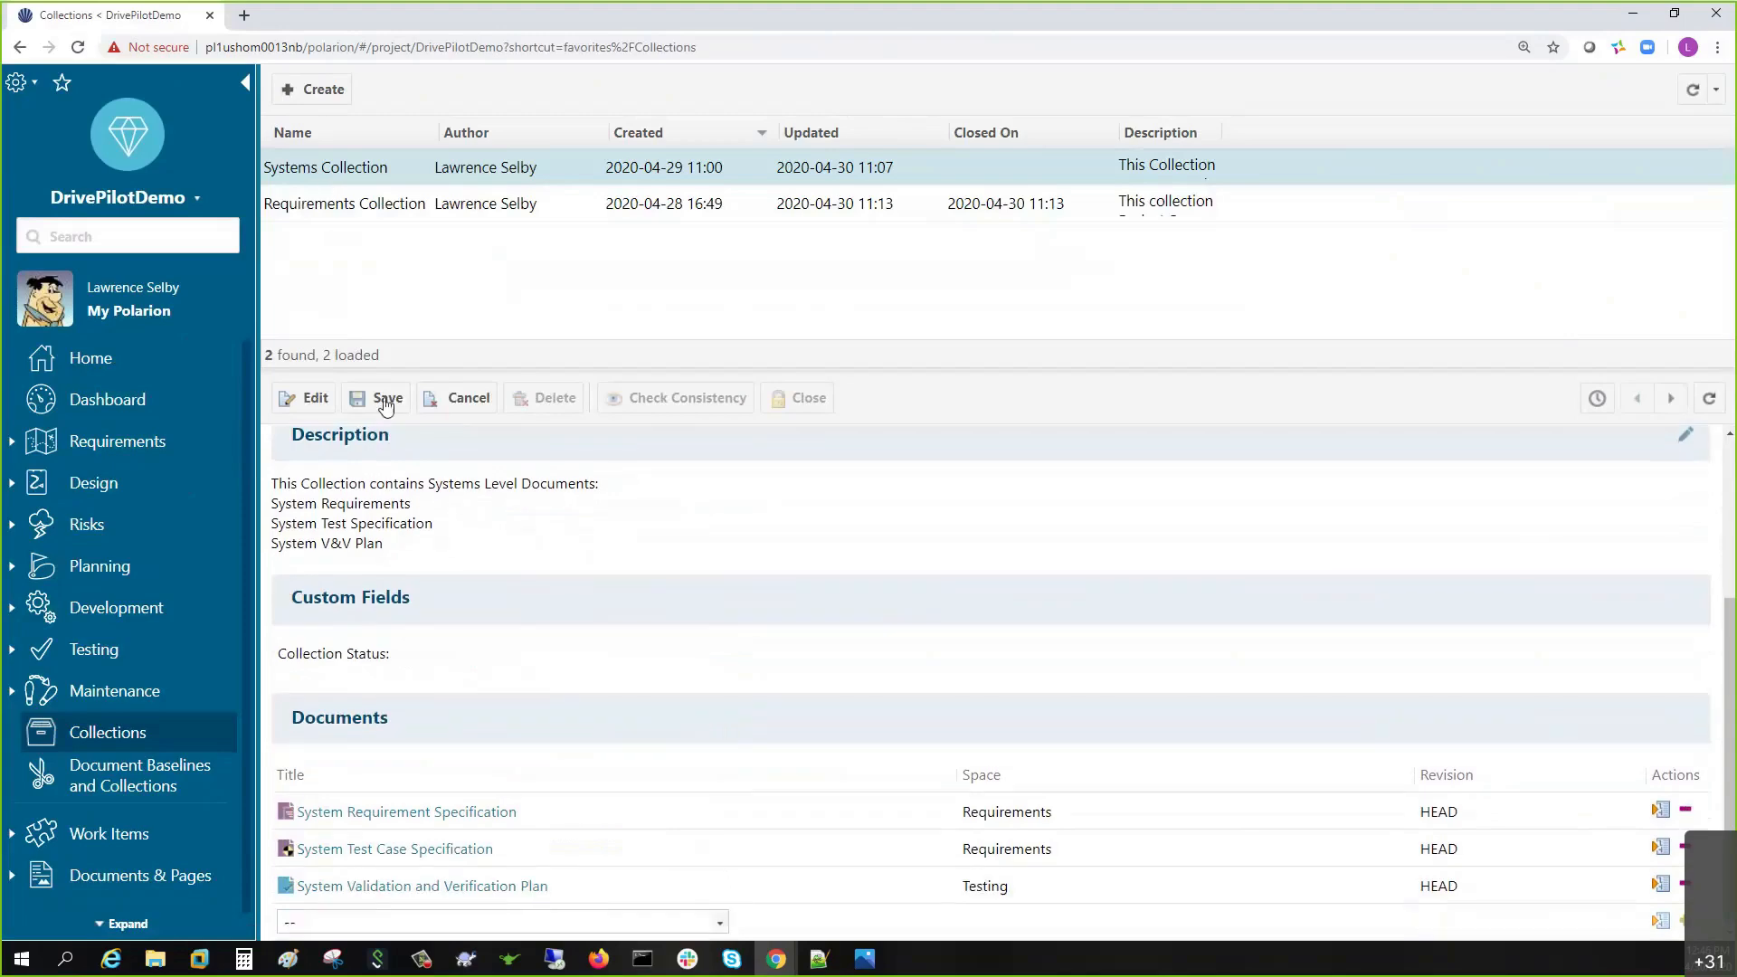
click(386, 400)
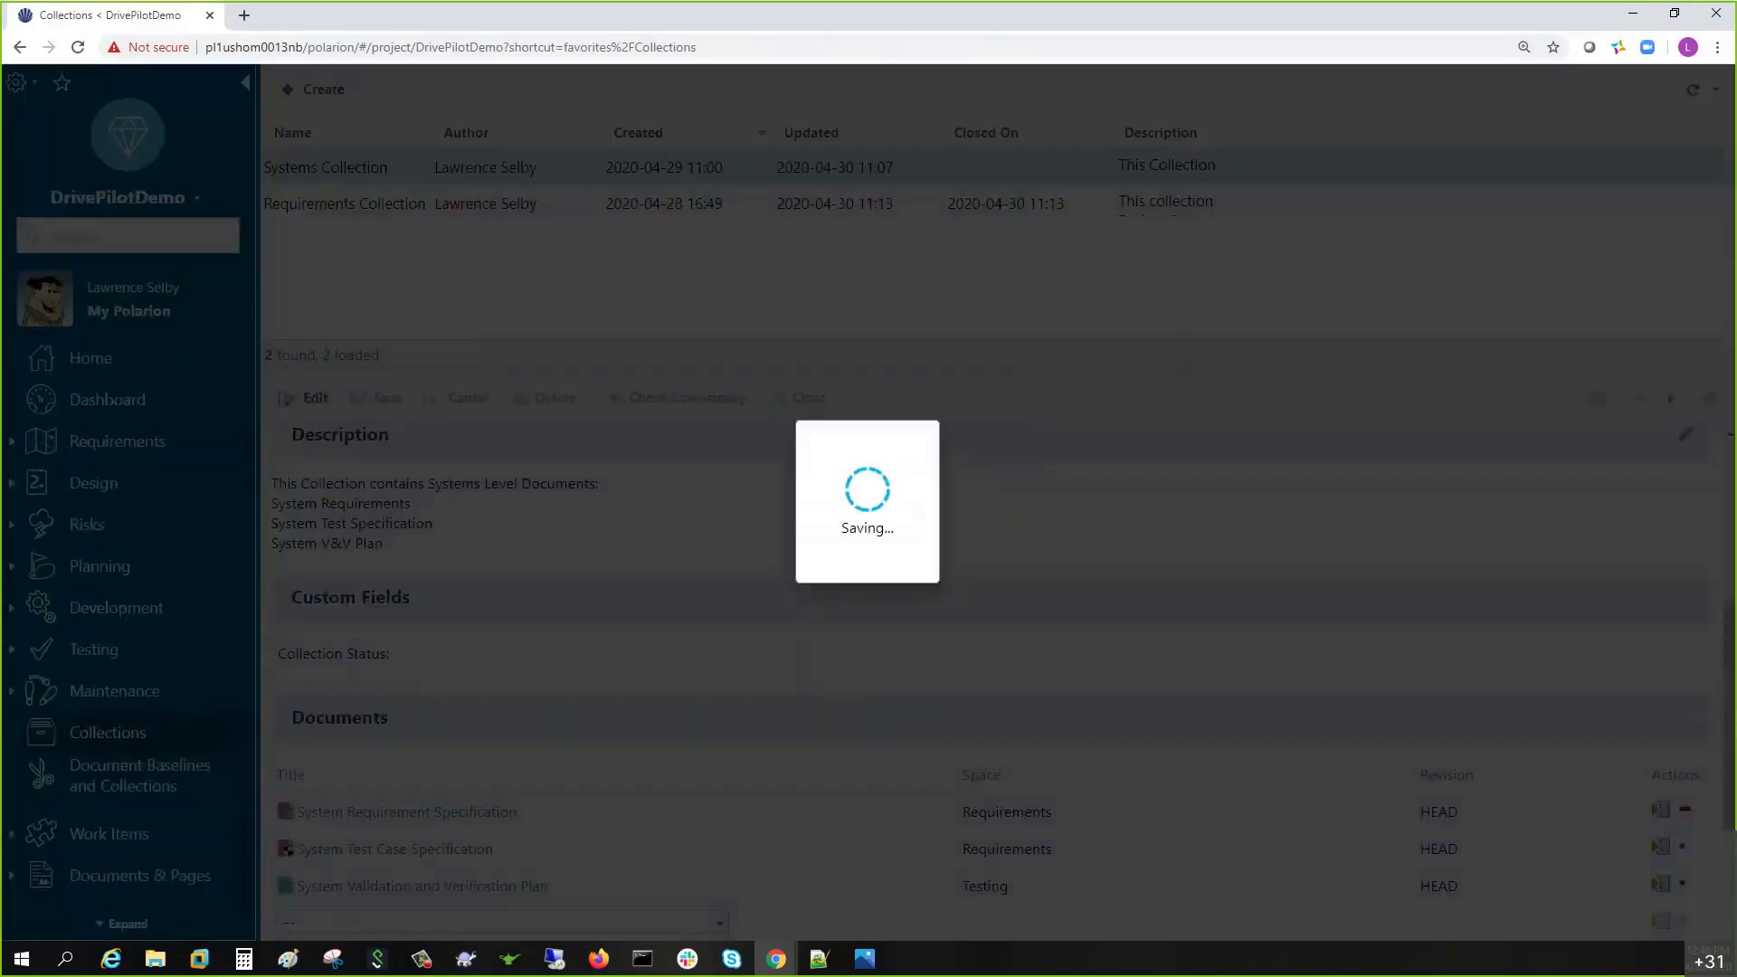
scroll(592, 806, down, 3)
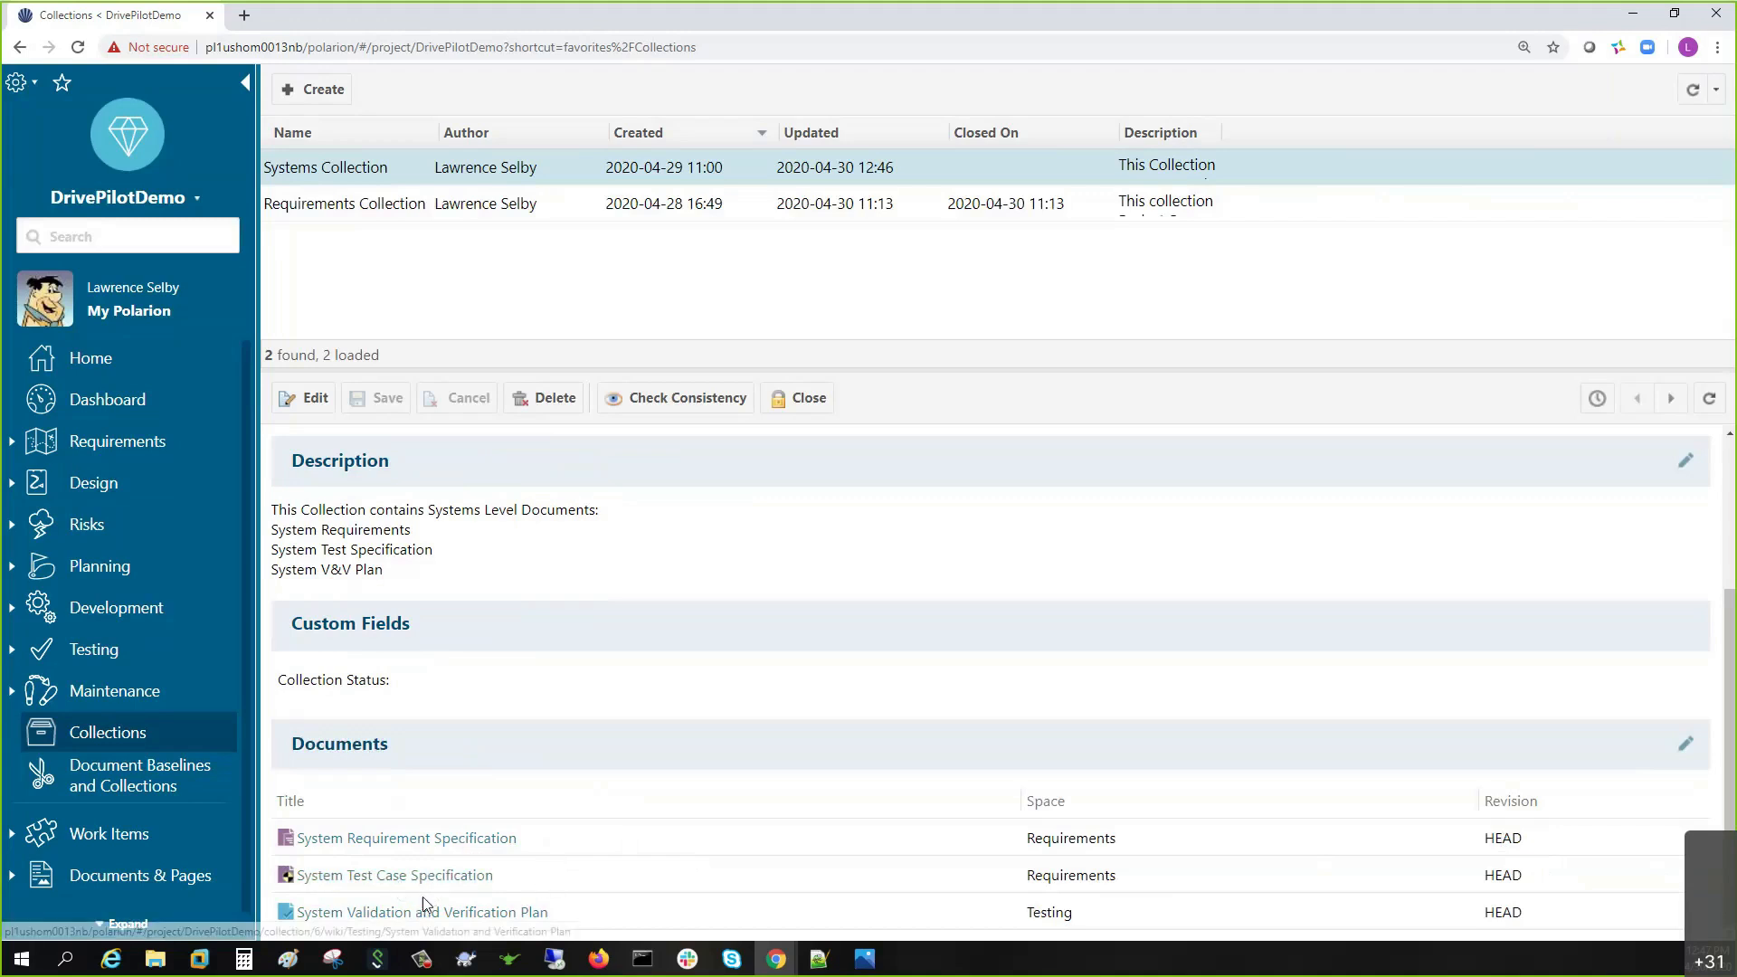
- Open the System Requirement Specification and show its Document Properties panel (Draft, version 3.0)
click(393, 839)
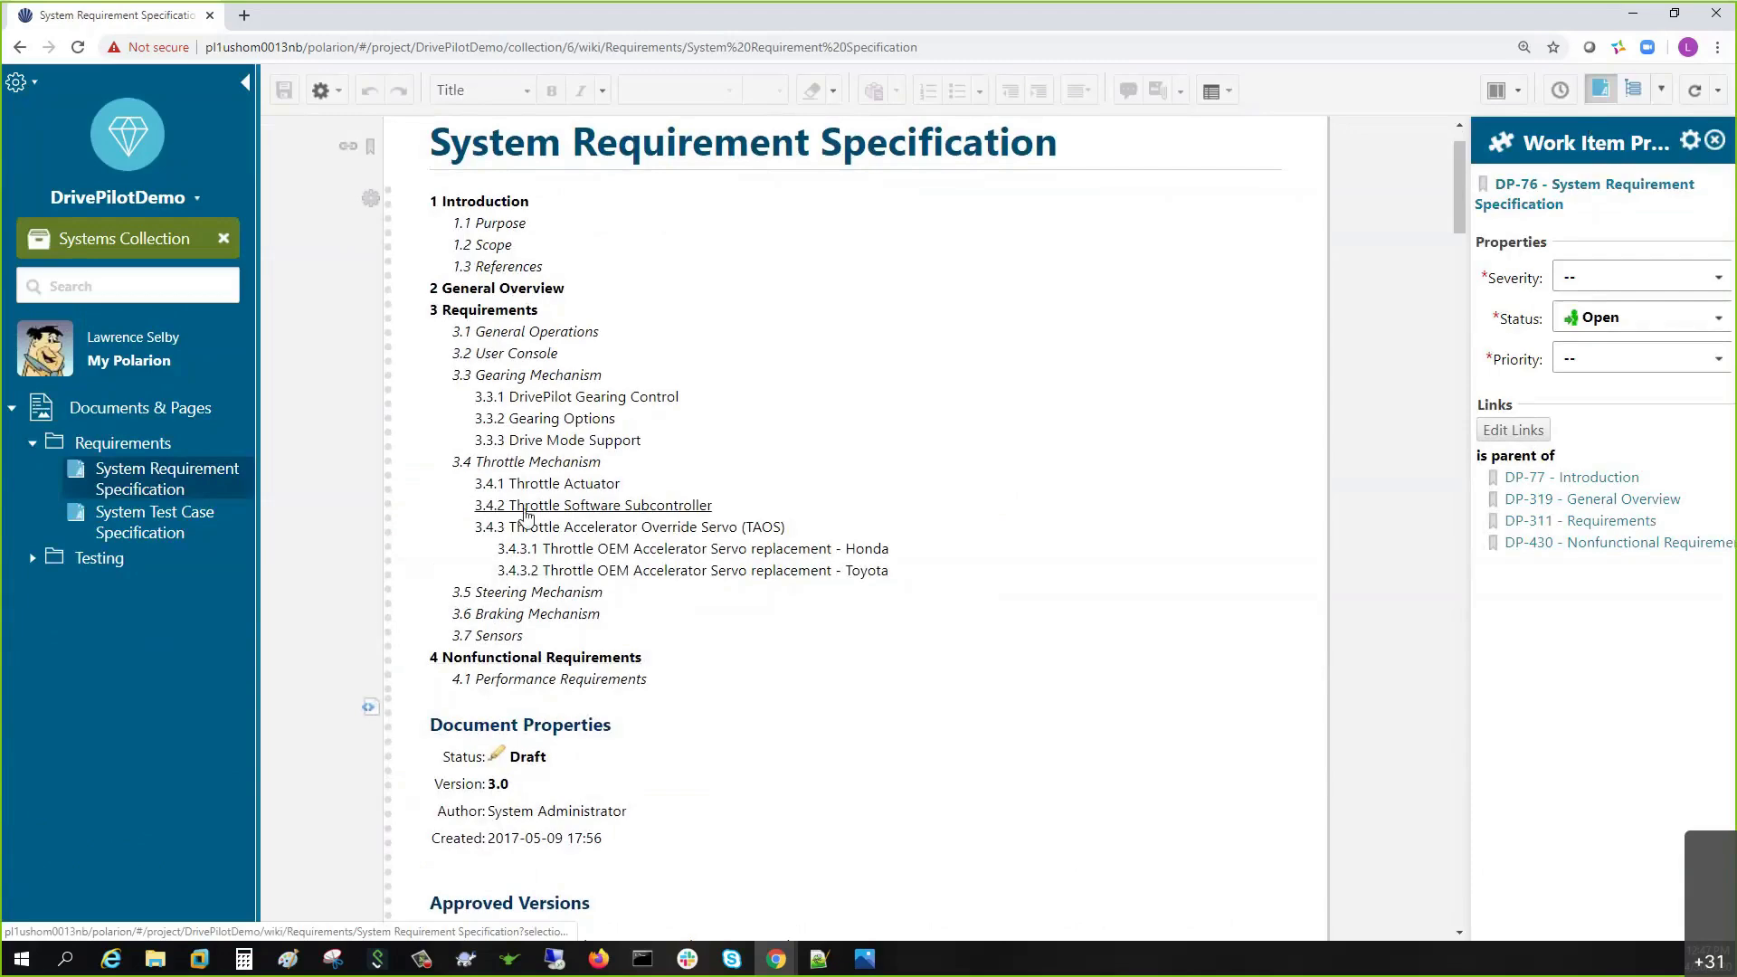
scroll(562, 678, down, 1)
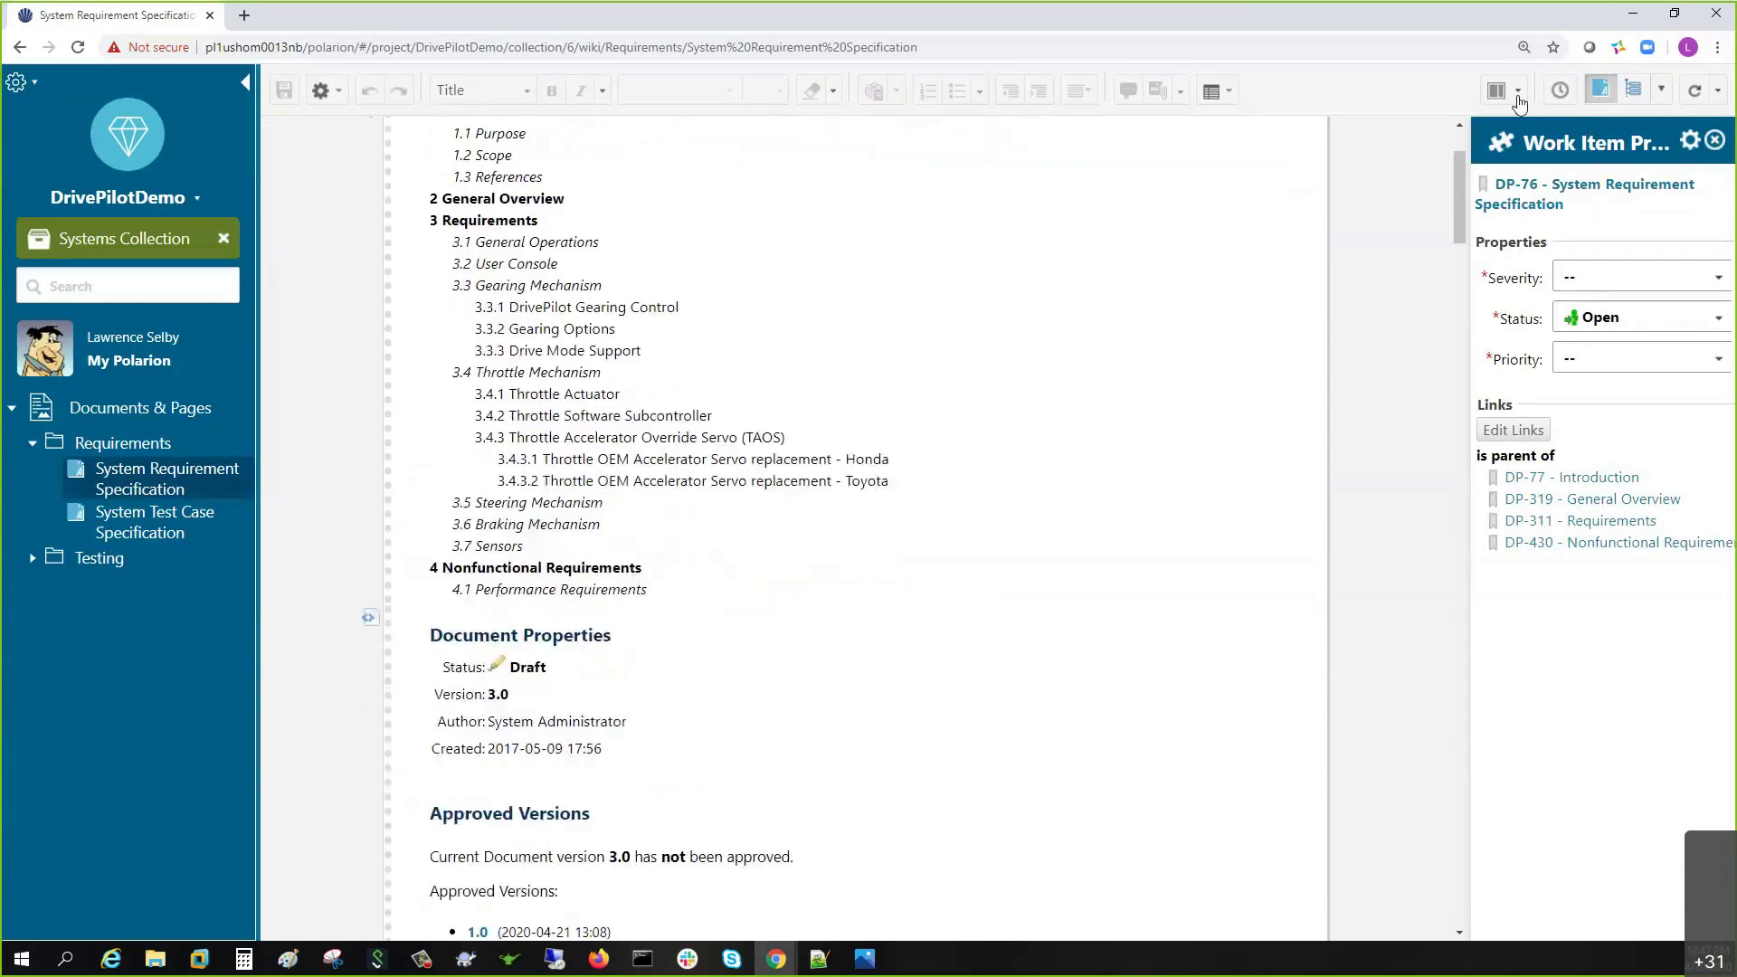
click(1518, 90)
click(1538, 272)
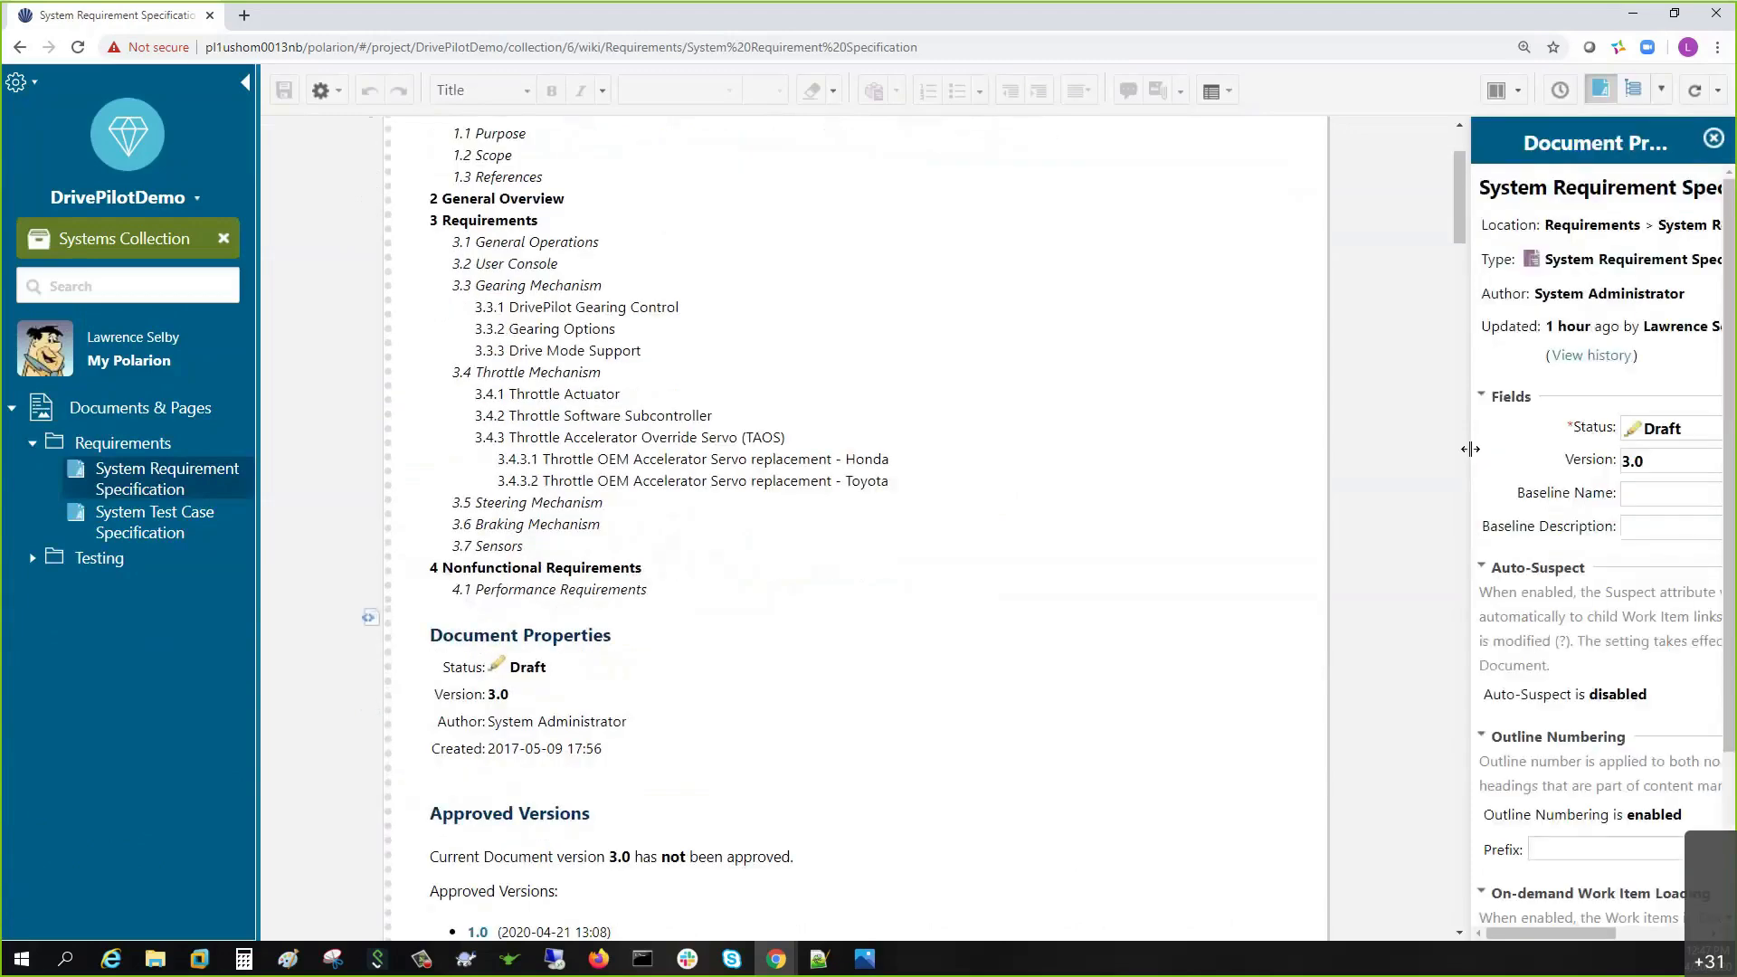
- Widen the properties panel, scroll to section 3.1 and open work item DP-313's options
drag(1471, 454, 1334, 454)
scroll(626, 559, down, 1)
scroll(625, 559, down, 3)
scroll(614, 547, down, 3)
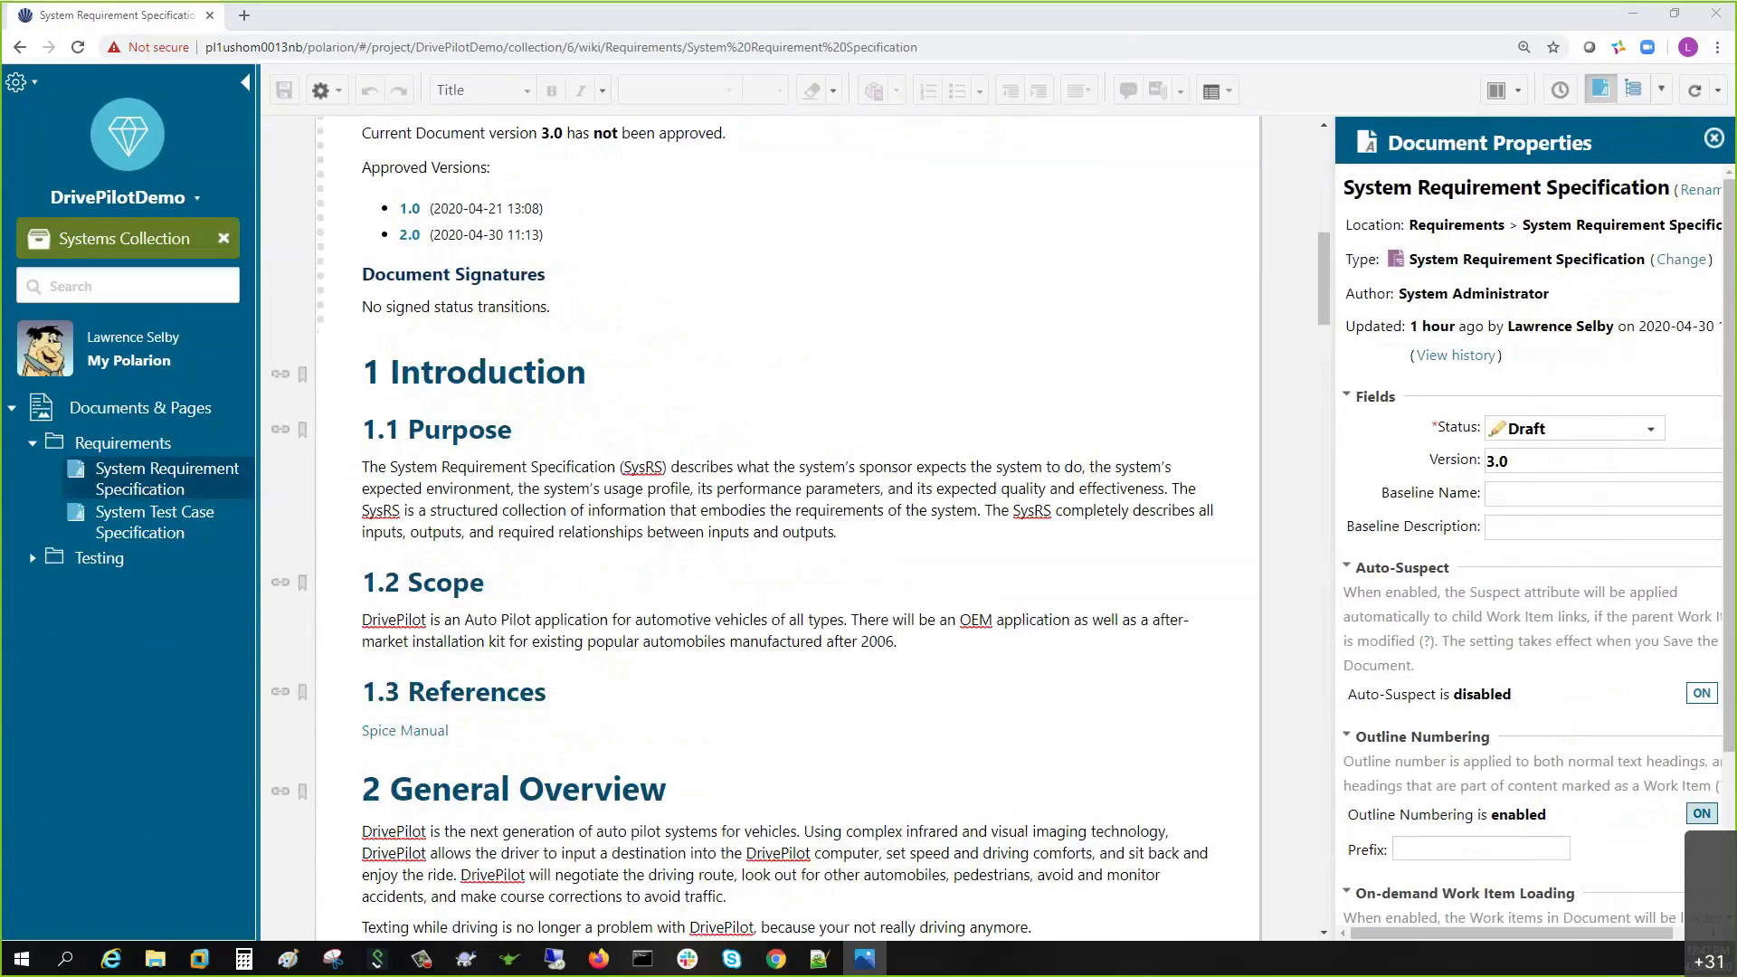
scroll(347, 773, down, 5)
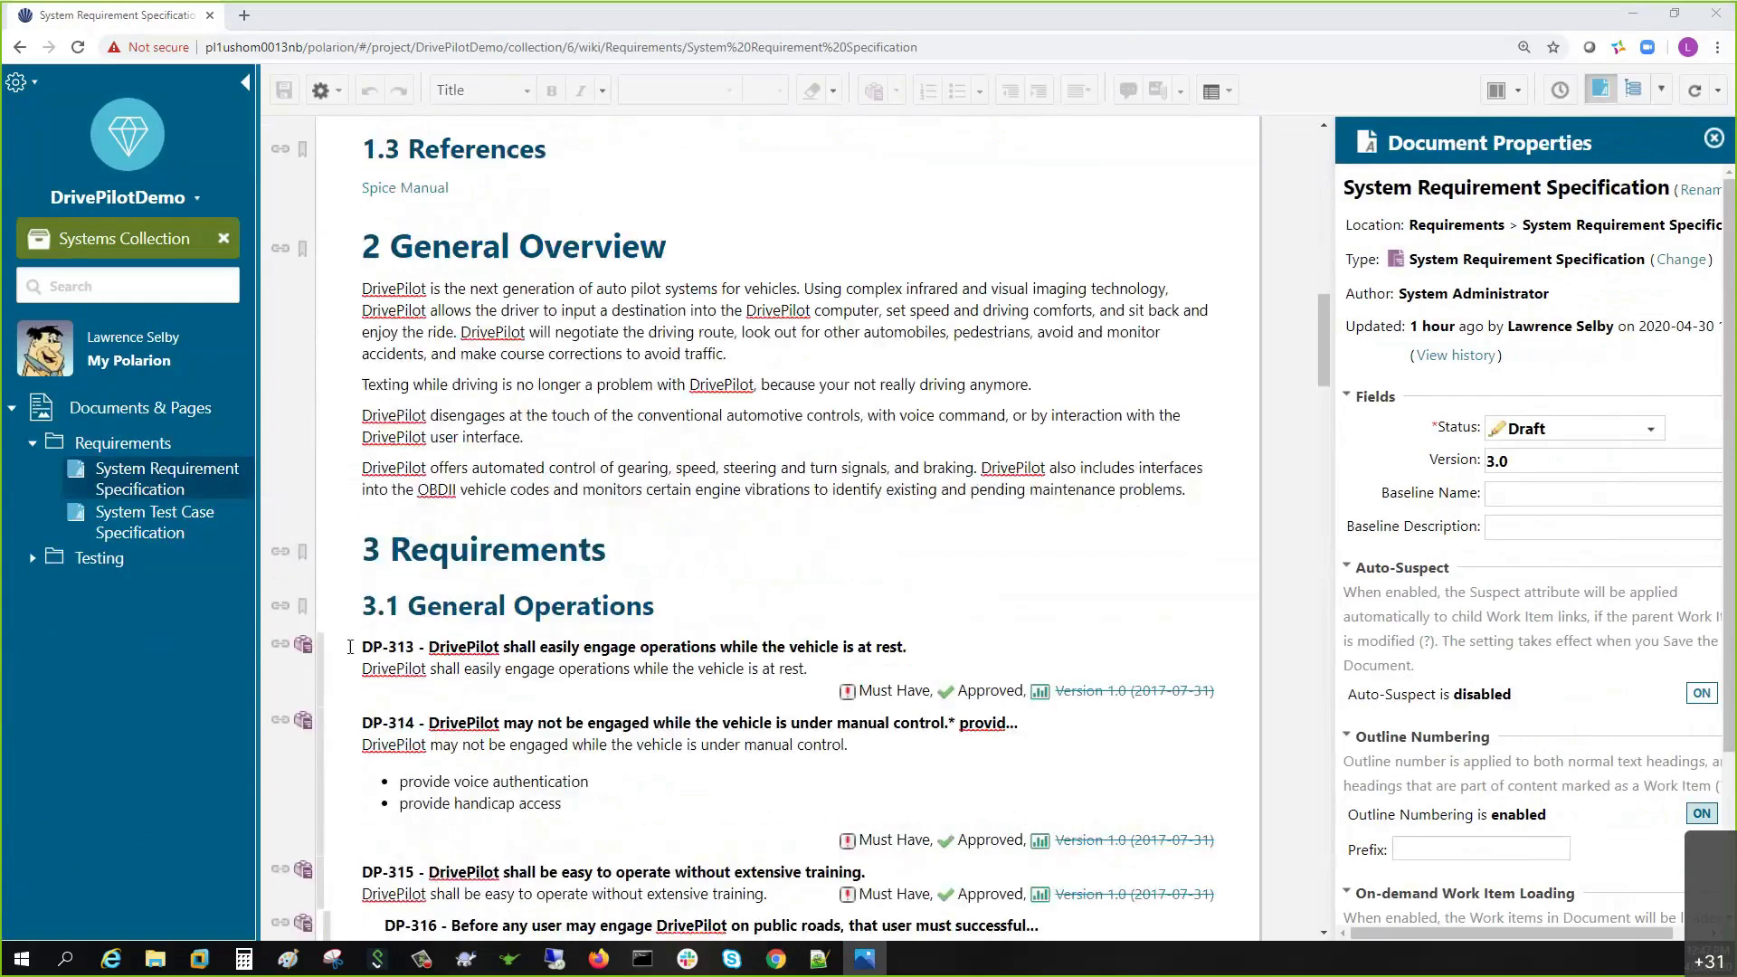
click(303, 645)
- Insert two empty paragraphs above DP-313 and type 'The vehicle has have a HUD feature.'
mouse_move(345, 899)
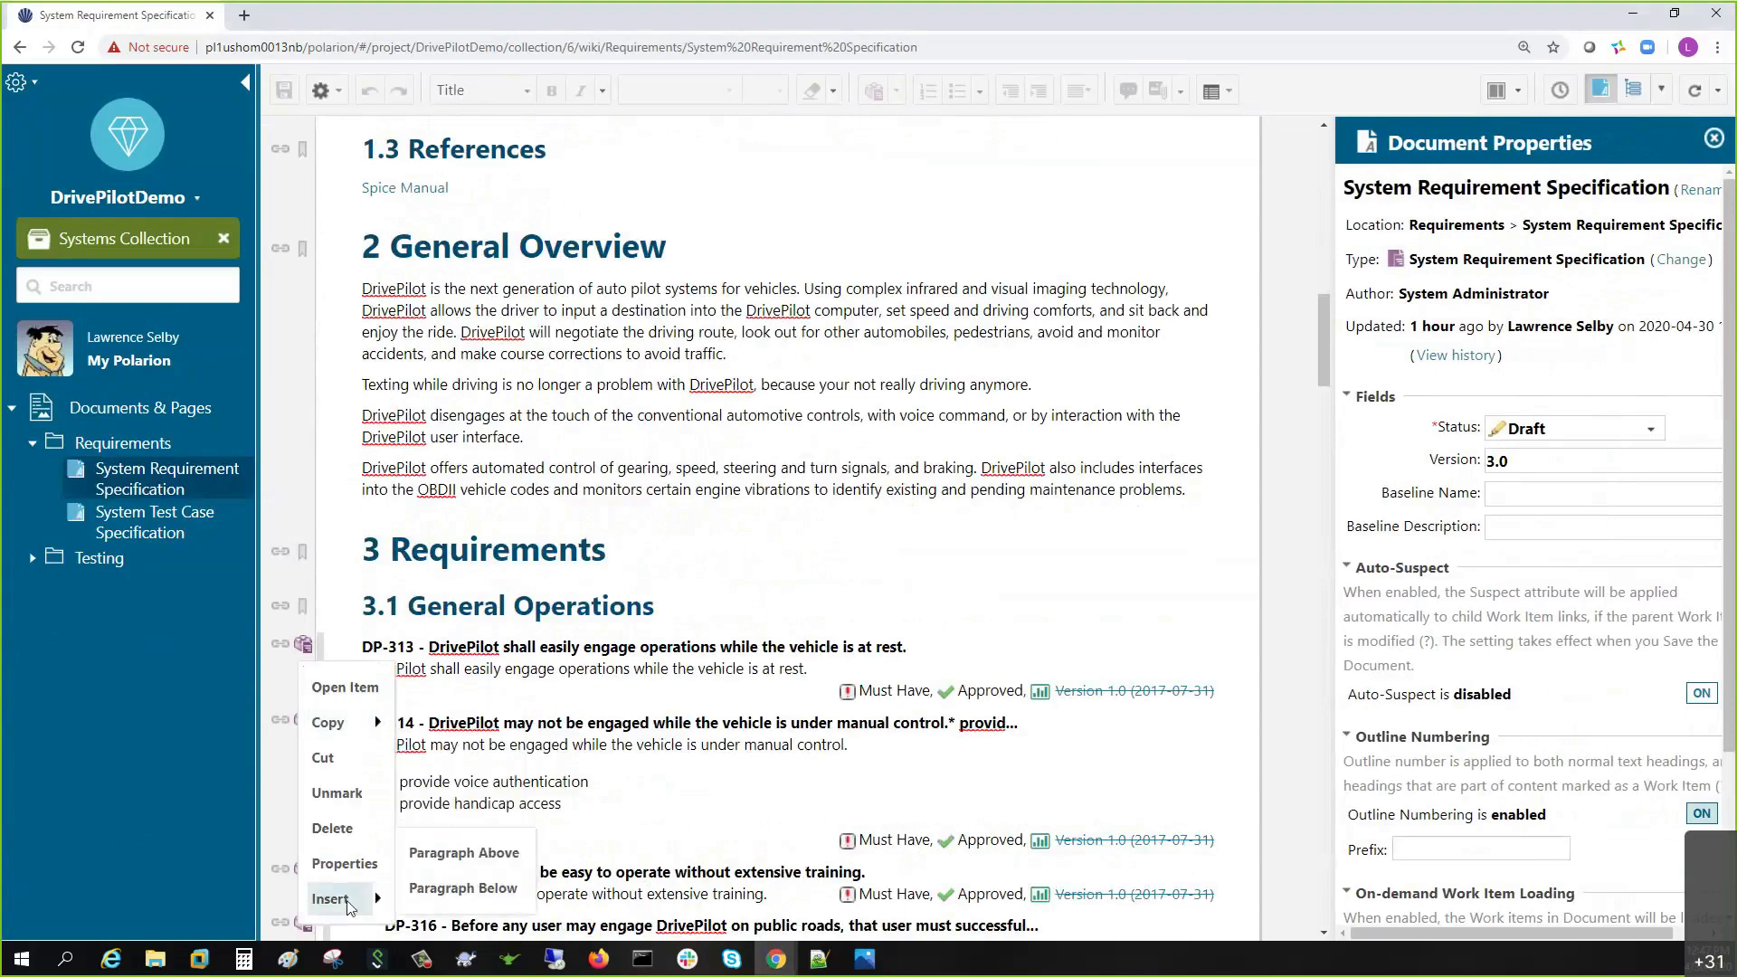
click(461, 853)
key(Return)
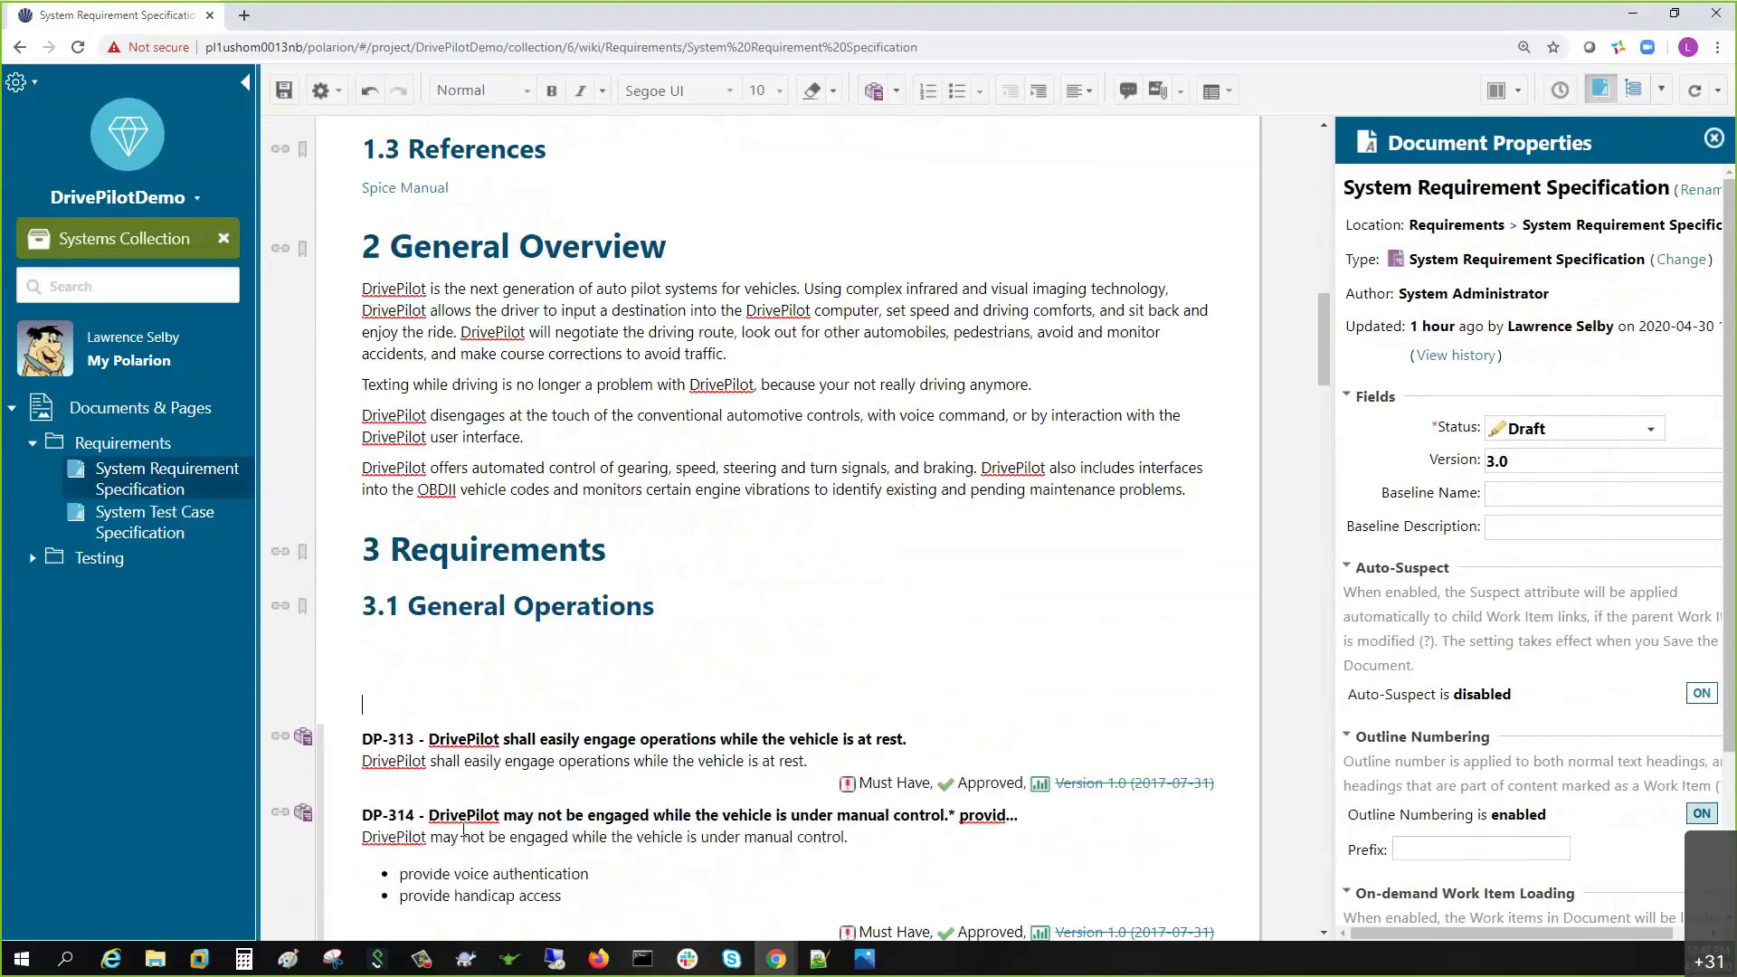
key(Up)
text(The vehicle has have a HUD feature.)
key(Return)
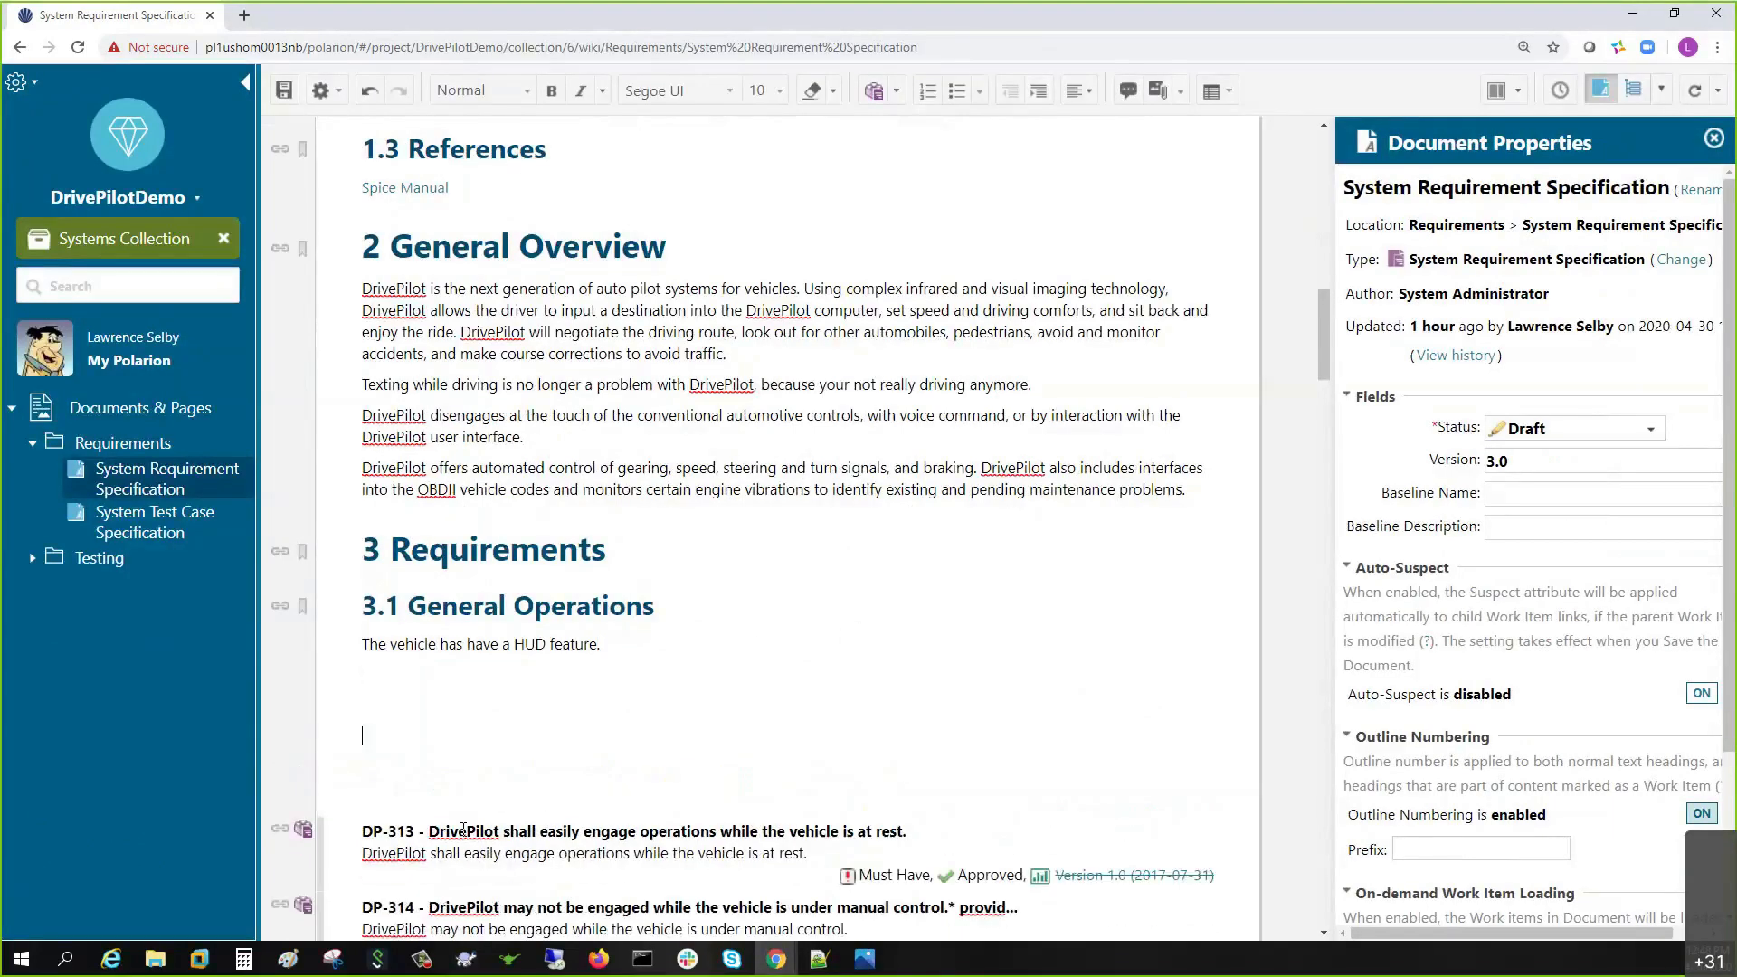
- Type 'The HUD shall flash YELLOW or RED based on WARNING or DANGER conditions as specified.'
text(The HUY)
key(BackSpace)
text(D shall flash YELLOW or)
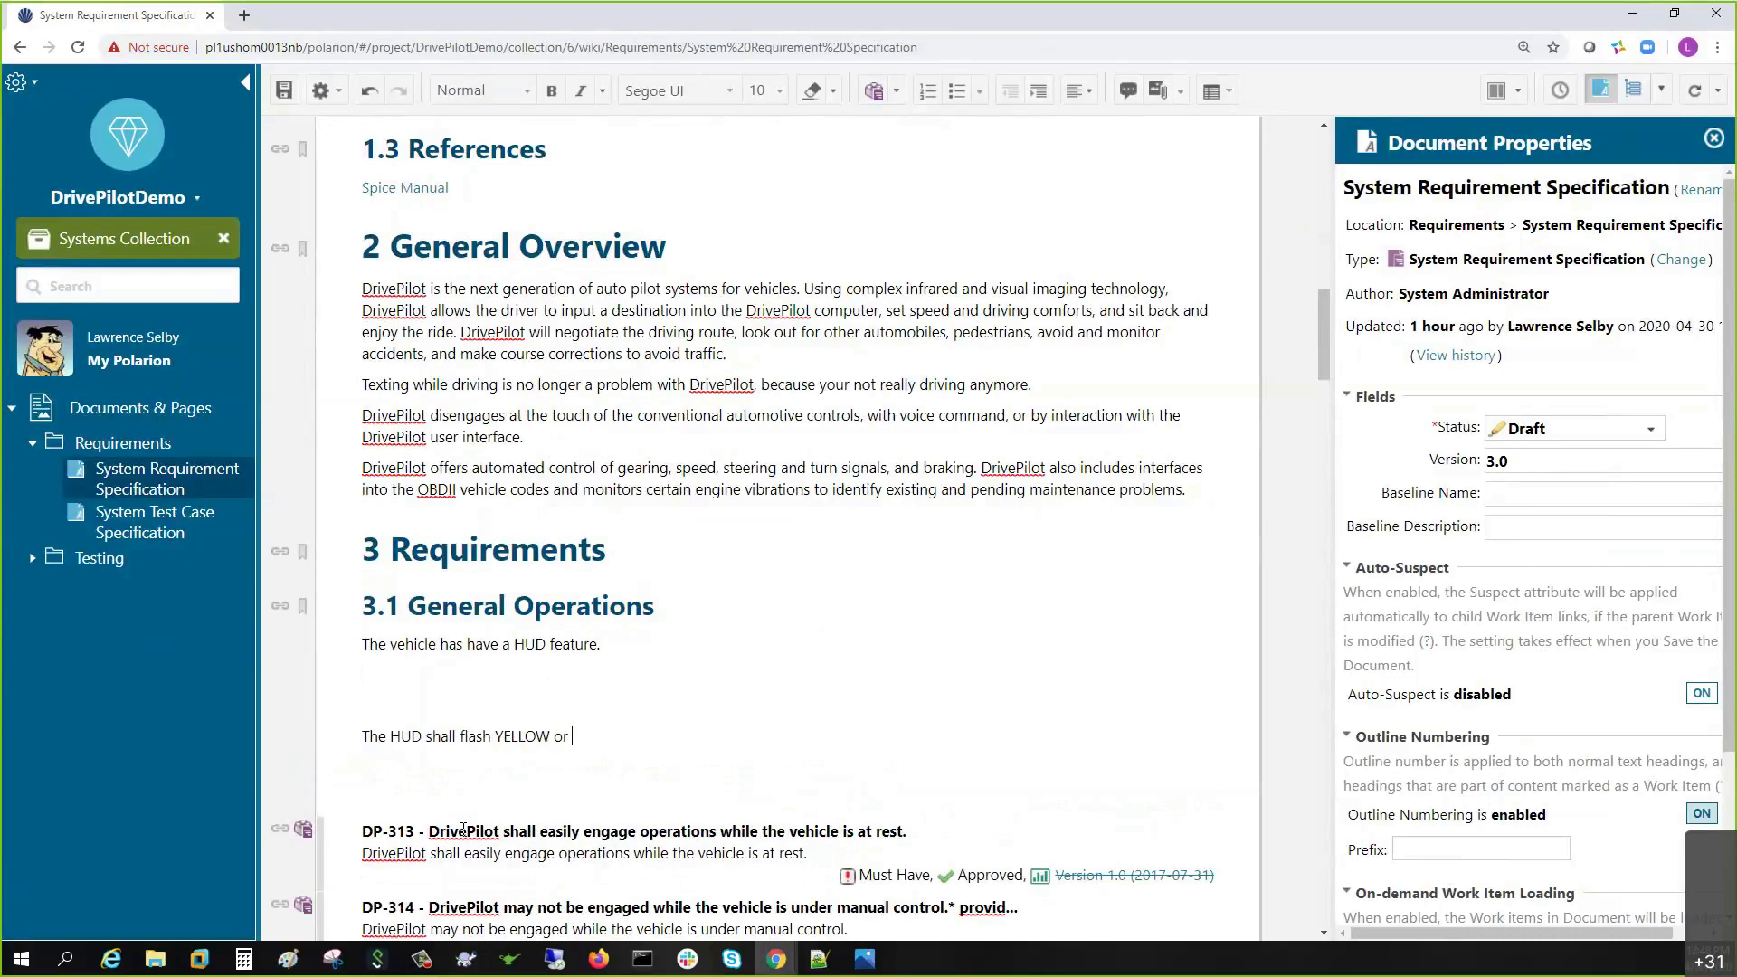
text( RED based on WARNING or )
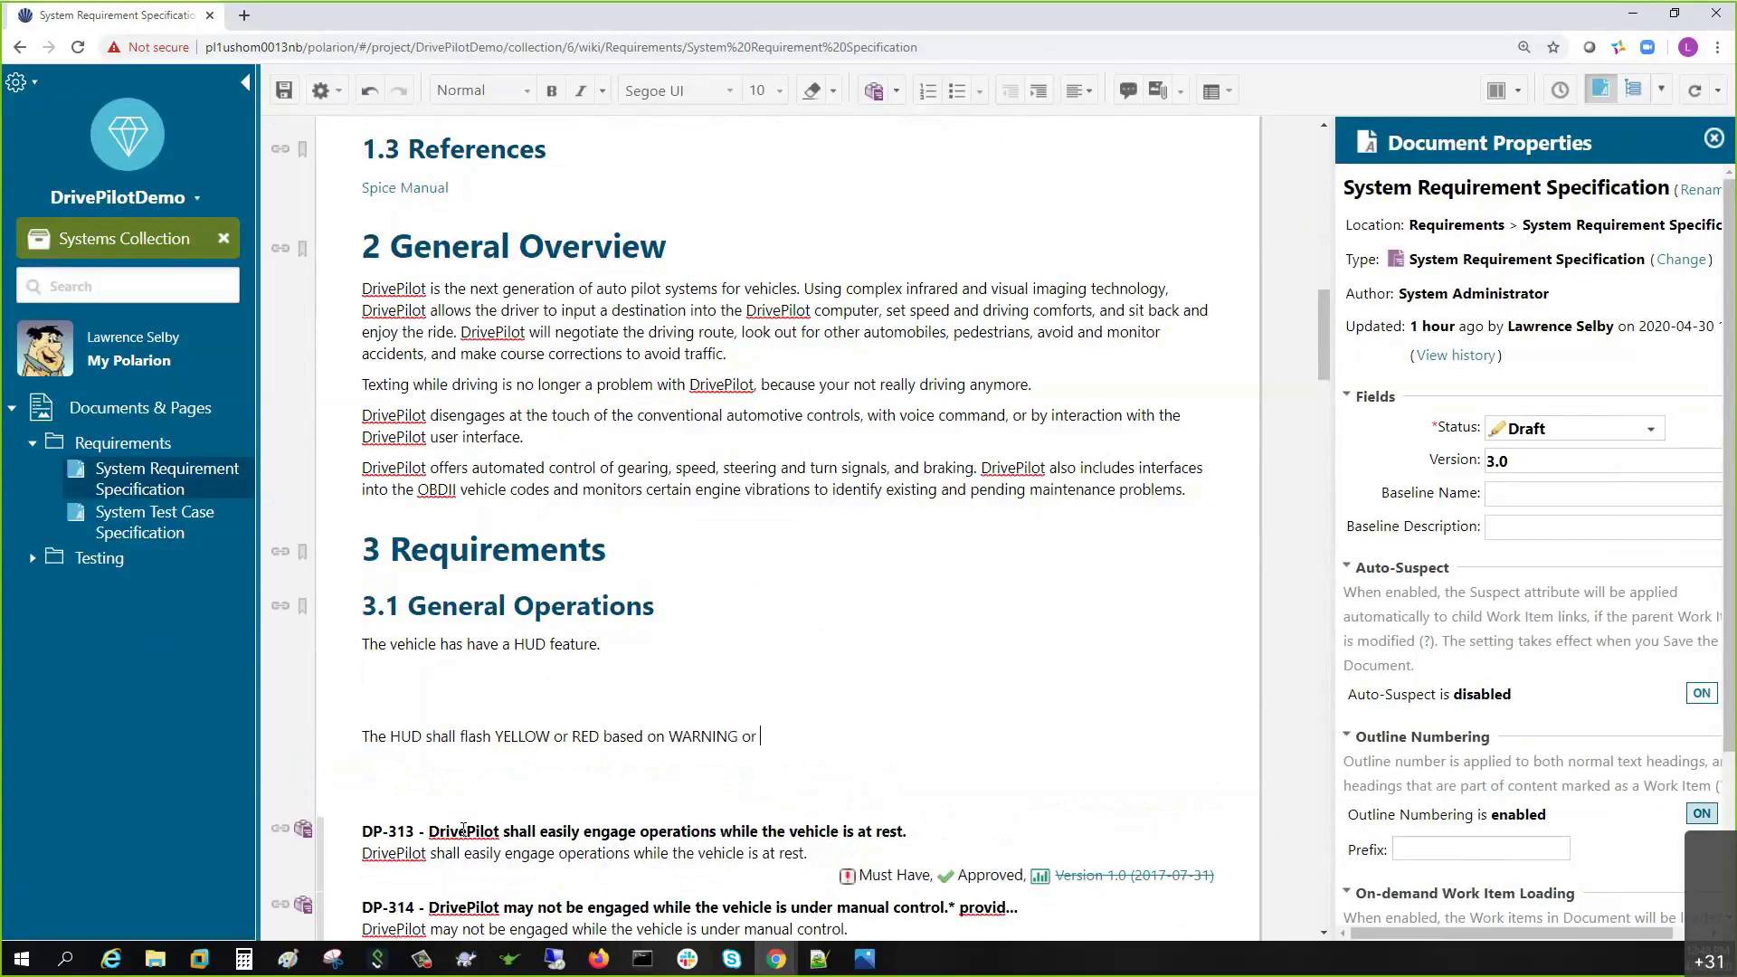
text(ERROR conditions)
double_click(776, 740)
text(DANGER)
click(937, 739)
text(as specified.)
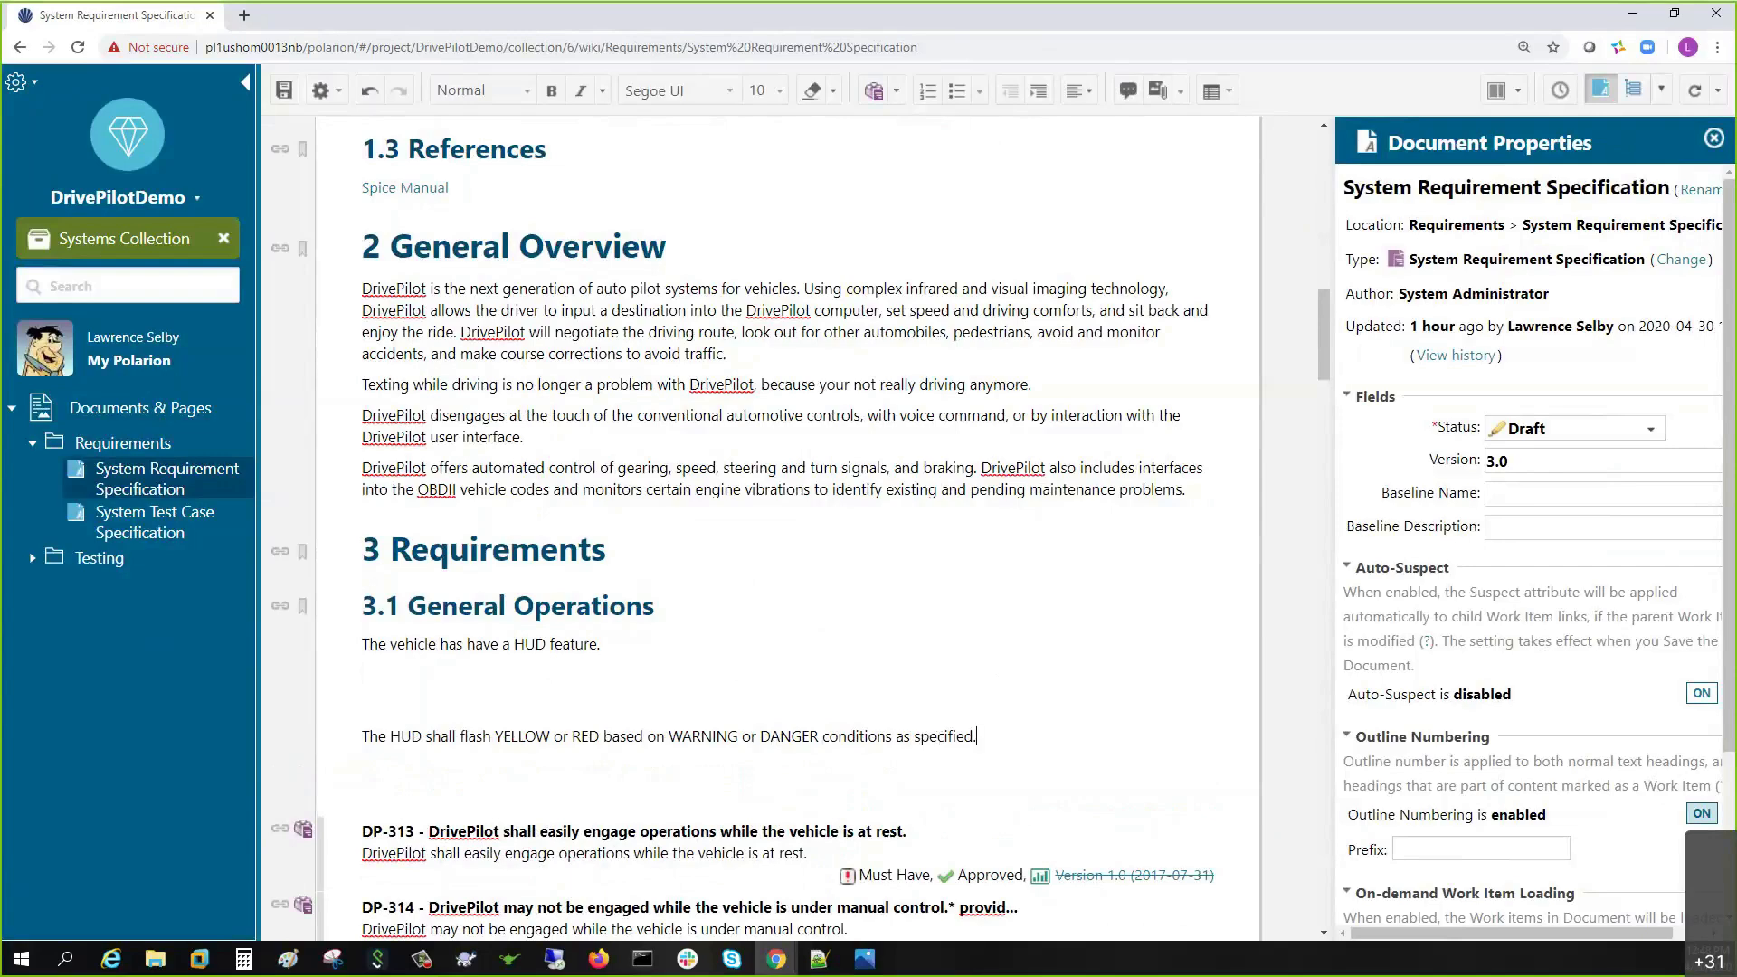
key(alt+Tab)
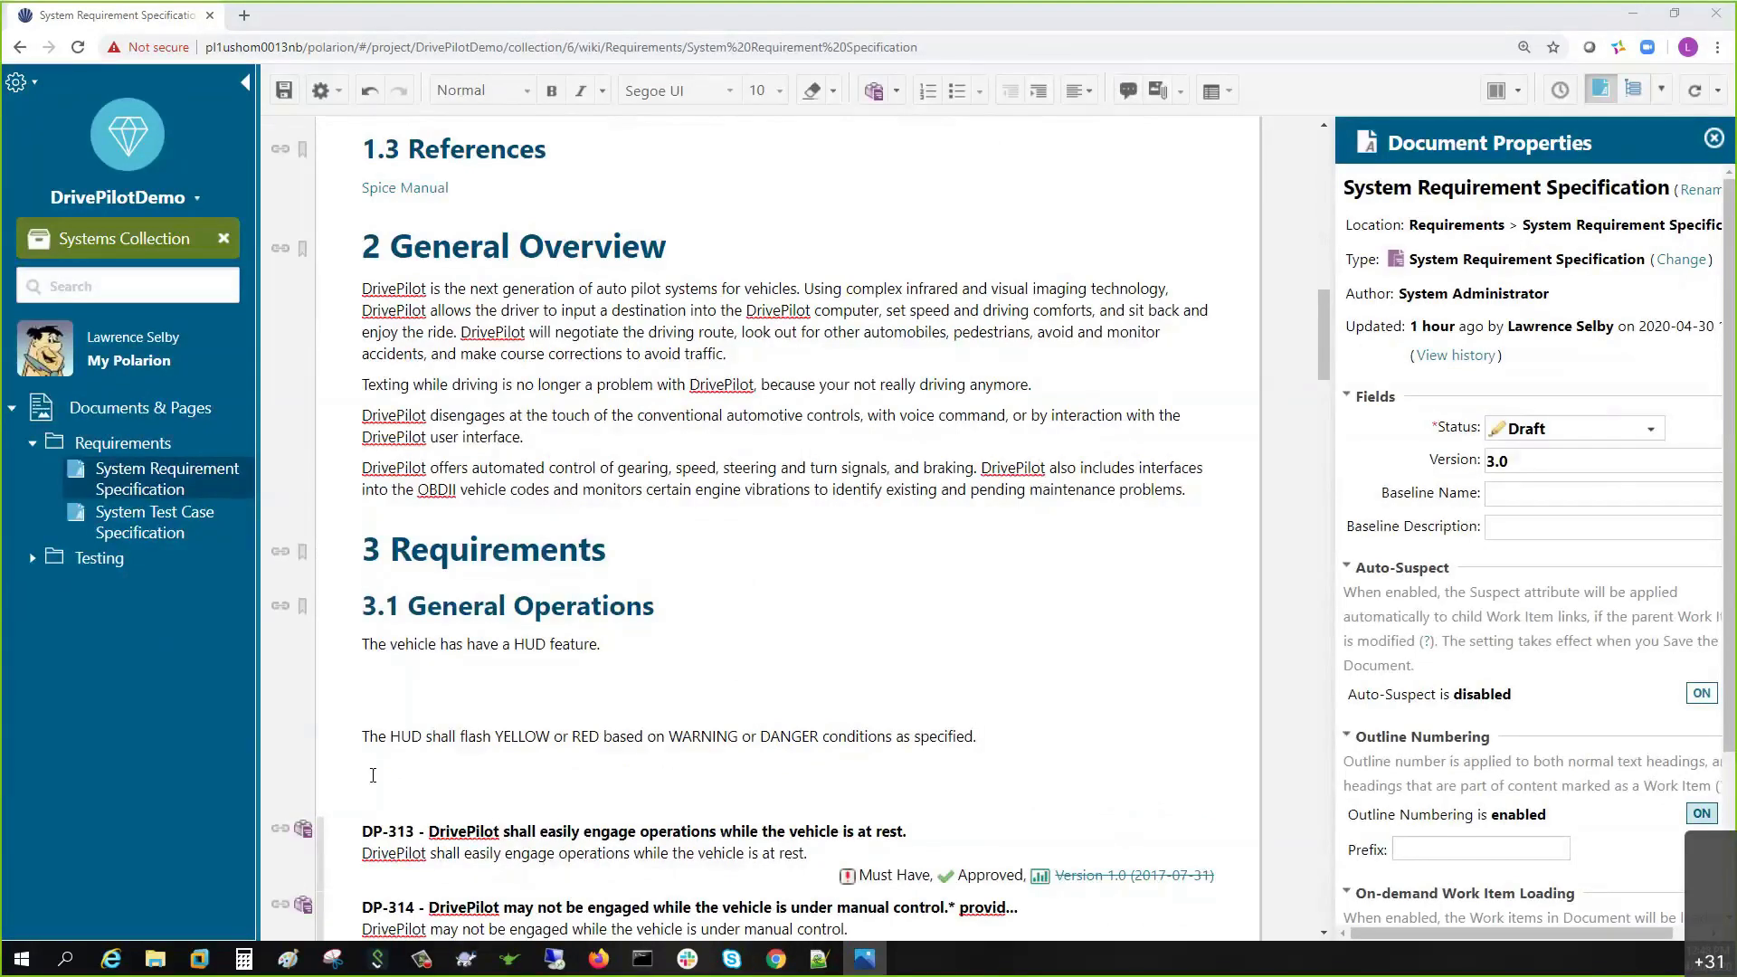
- Paste the HUD photo into the empty line below the first HUD sentence
click(394, 669)
right_click(395, 669)
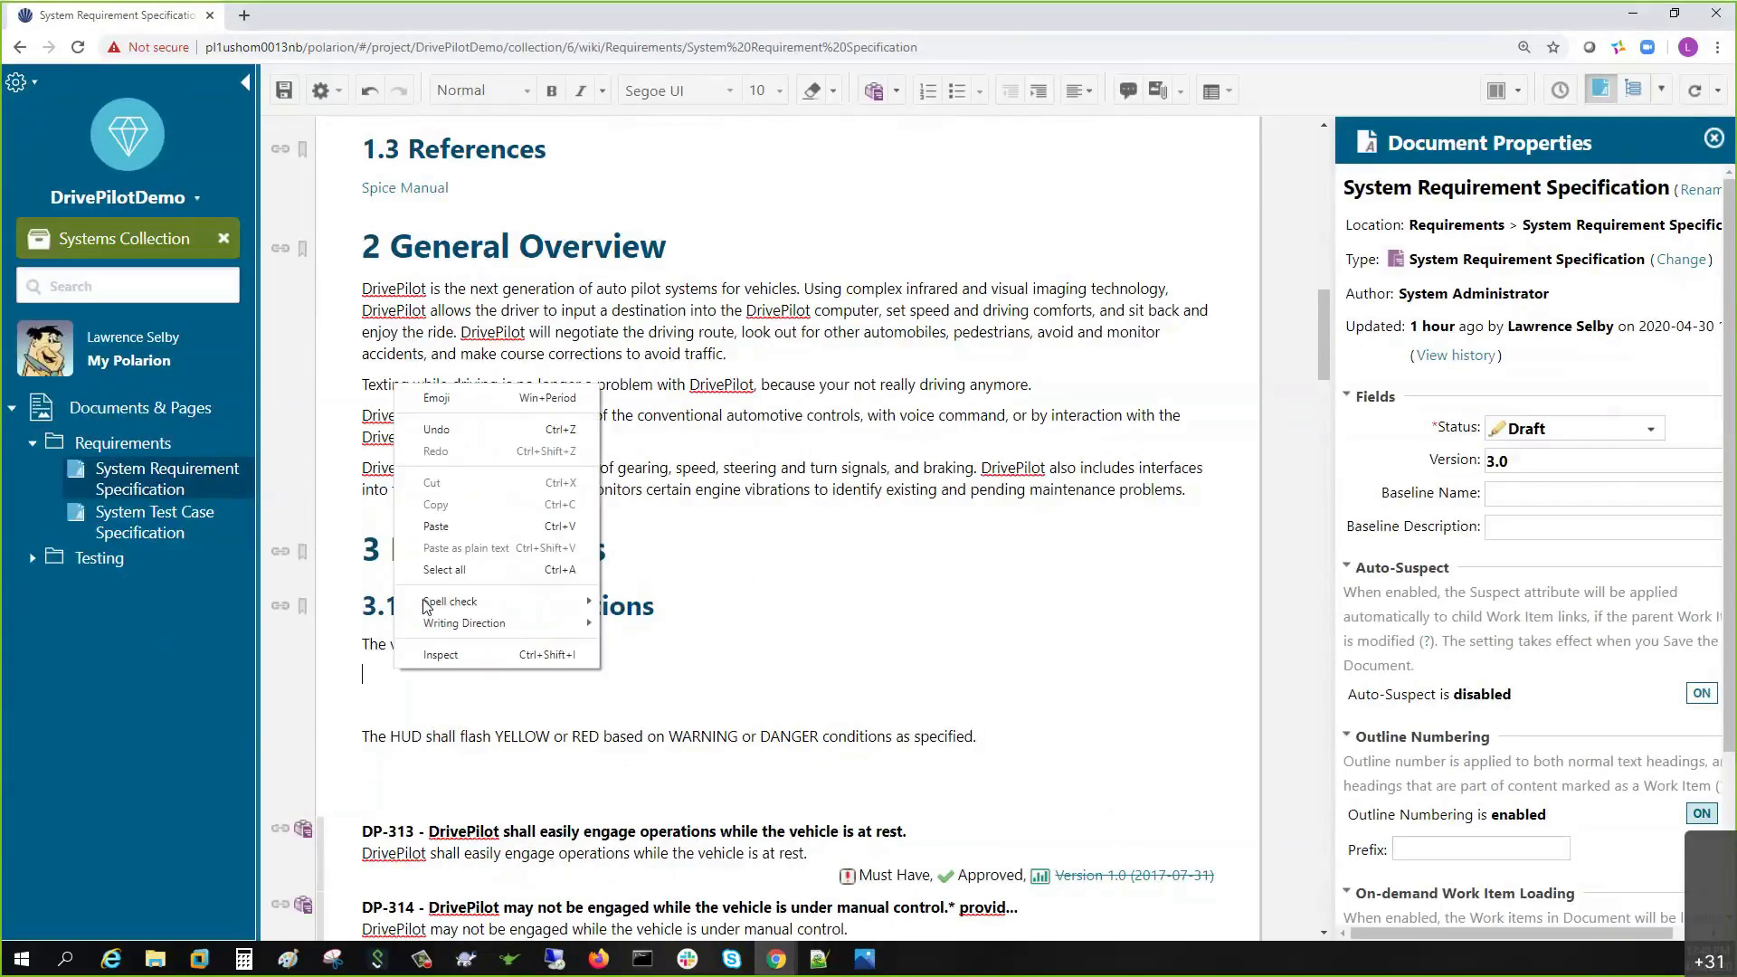
click(439, 514)
scroll(530, 677, down, 4)
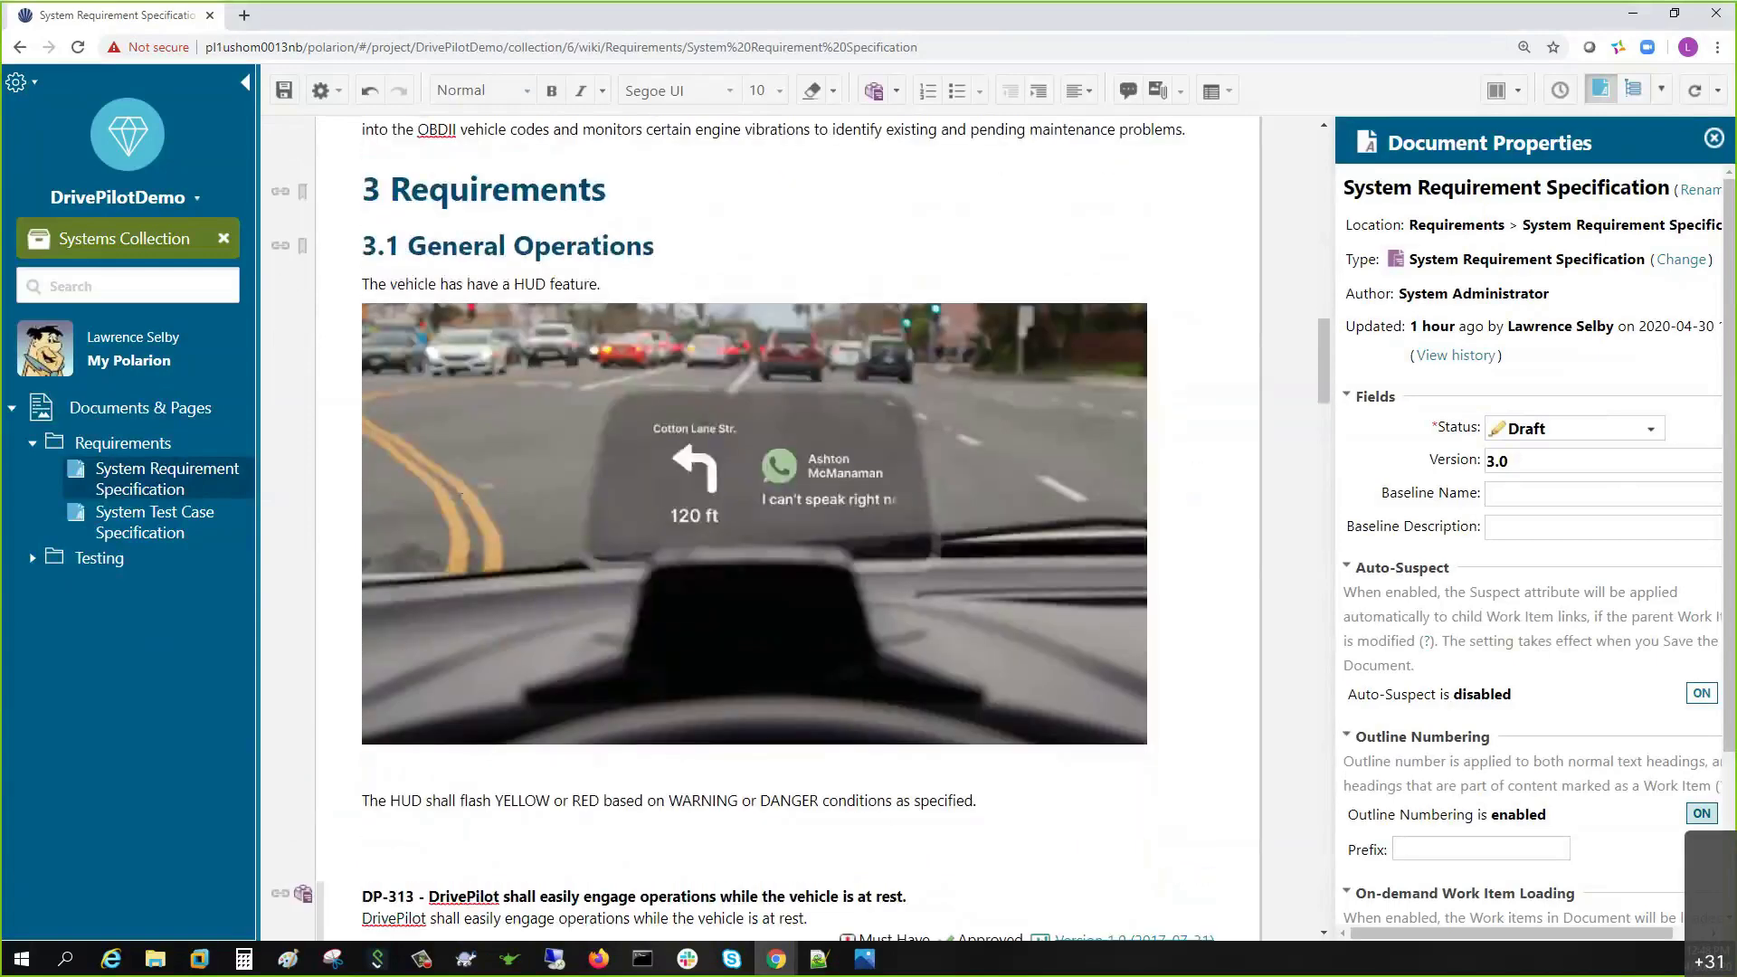
- Convert the HUD sentence with photo and the flash sentence into work items, then save
drag(363, 283, 799, 700)
click(874, 91)
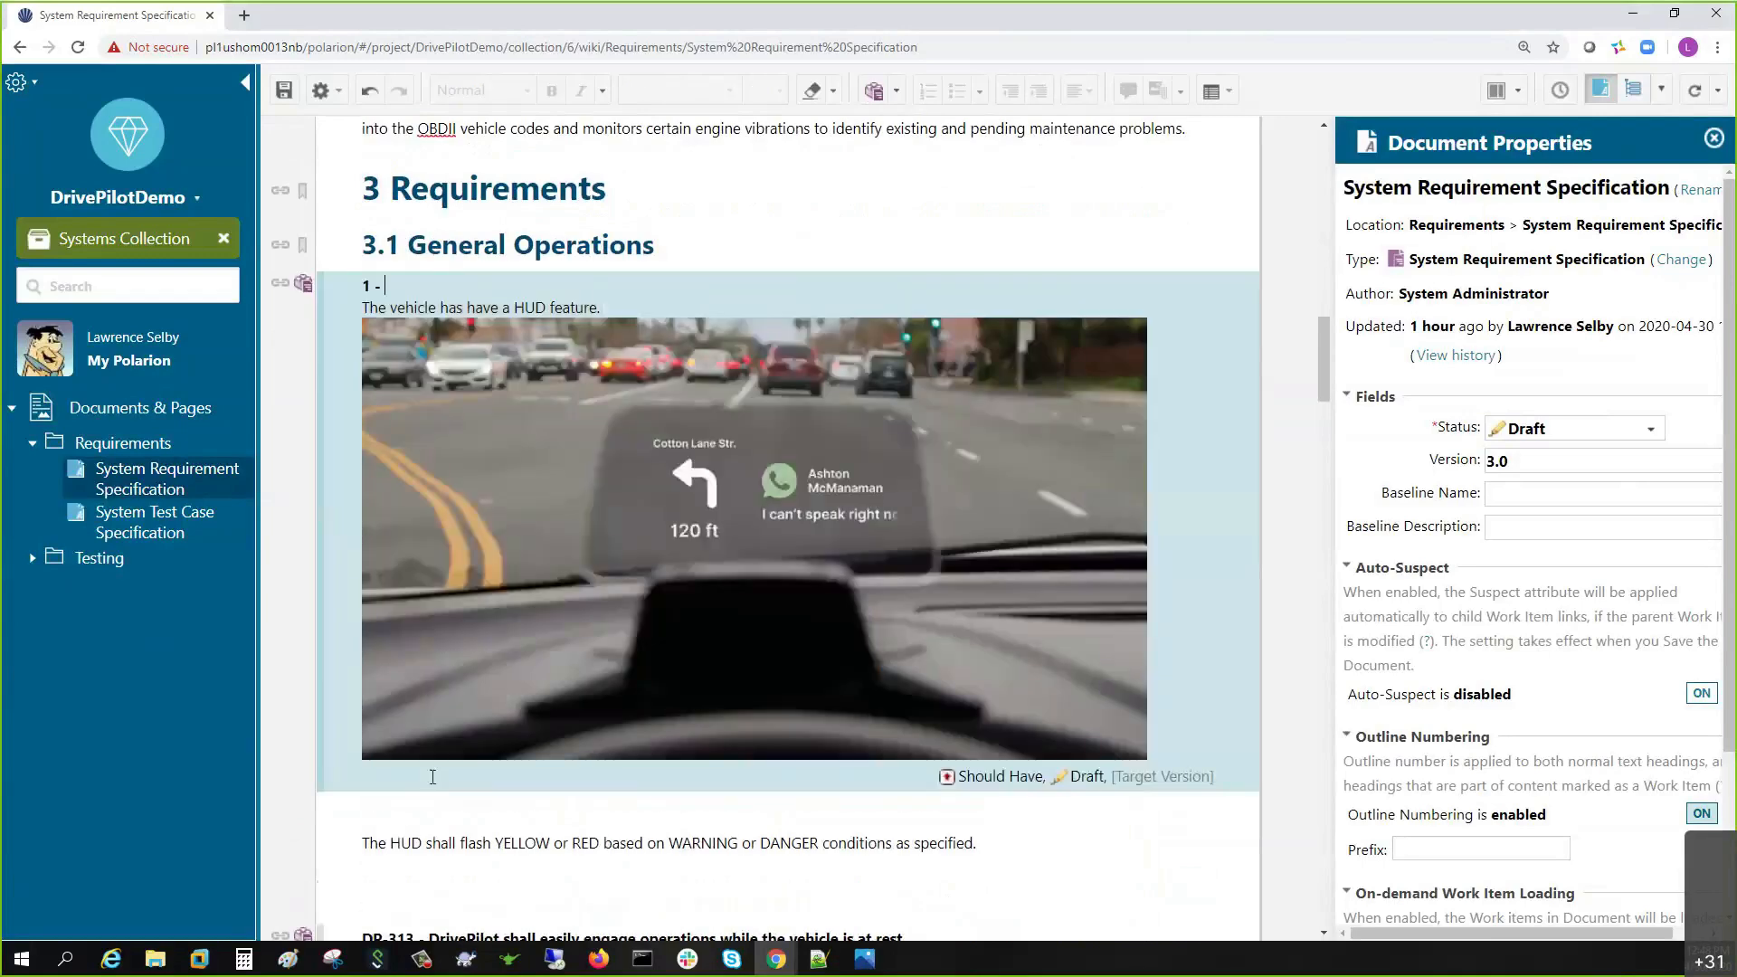
scroll(505, 570, down, 3)
click(507, 570)
click(874, 90)
click(284, 90)
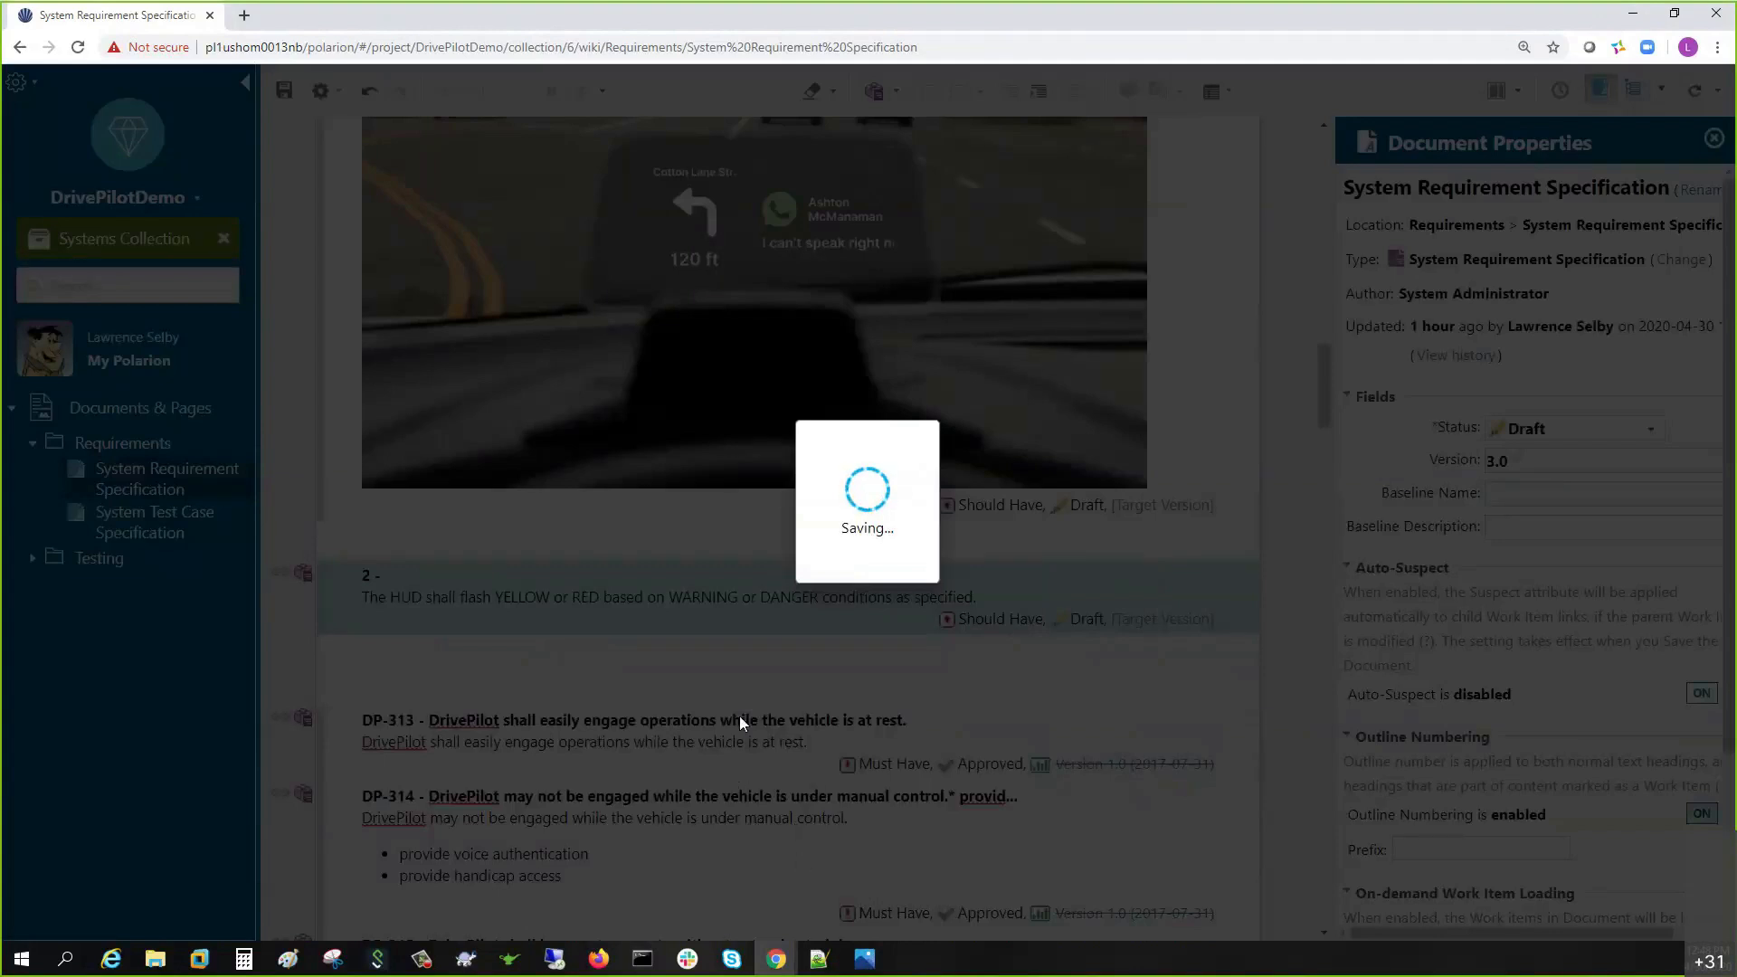
scroll(642, 667, up, 10)
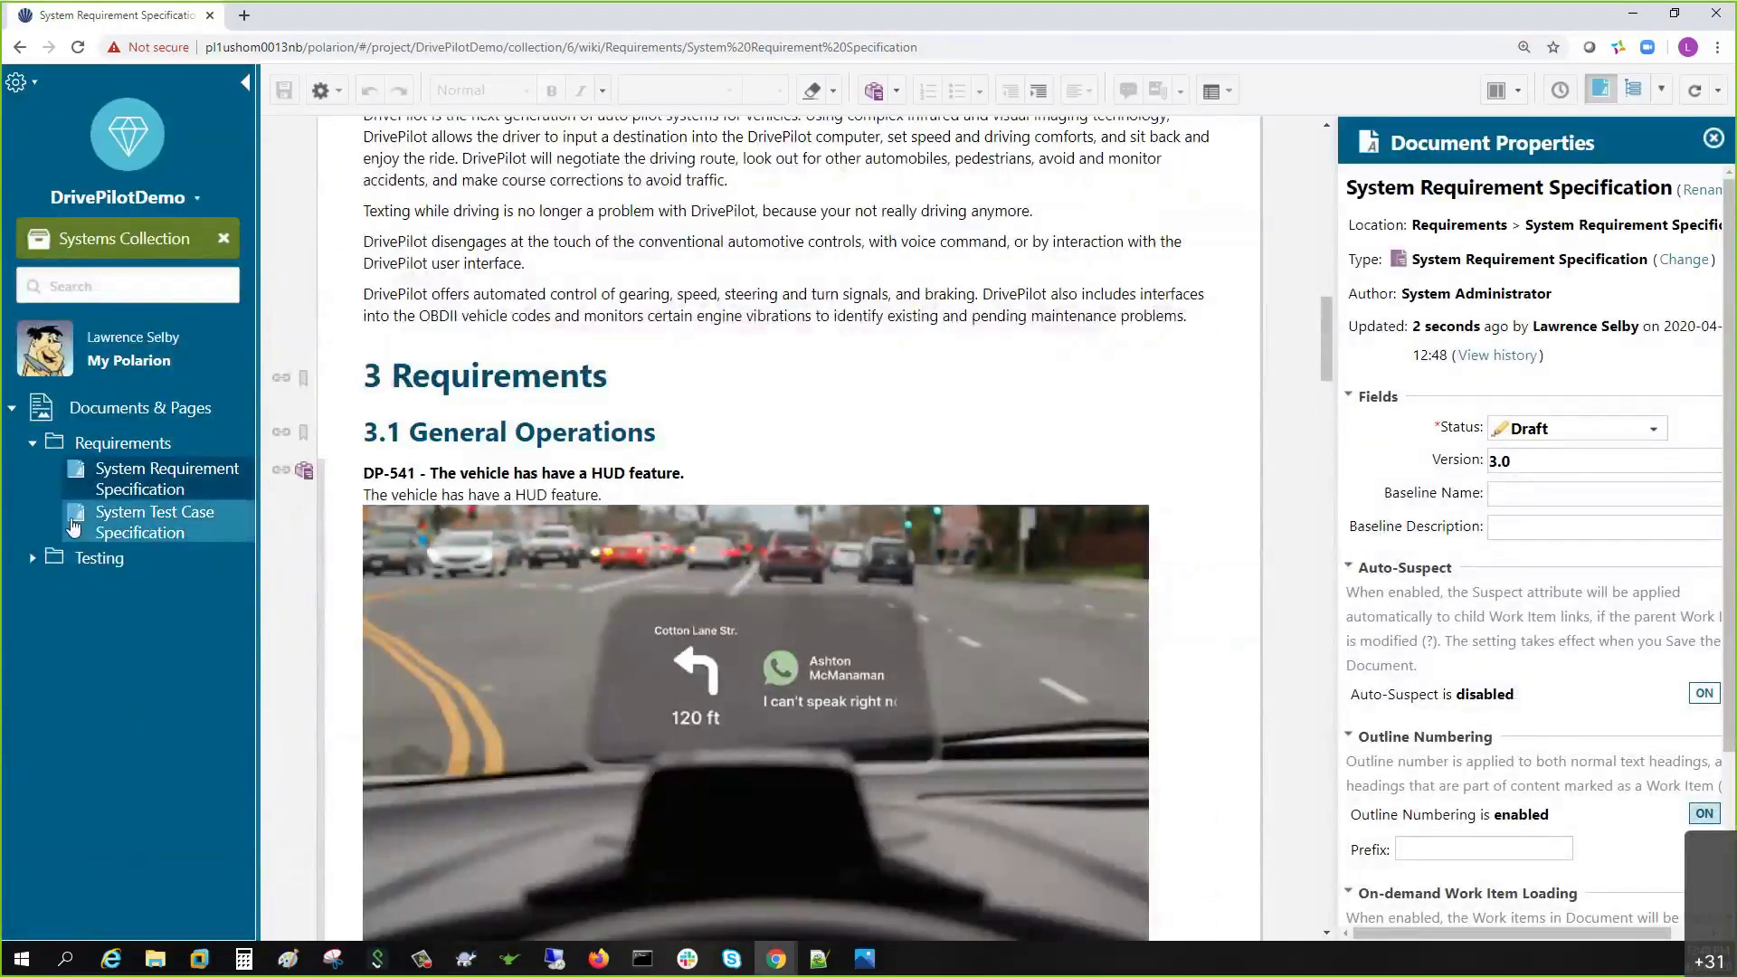
- Open the System Test Case Specification in a new tab and link test case DP-473 to verify DP-541
right_click(125, 524)
click(166, 541)
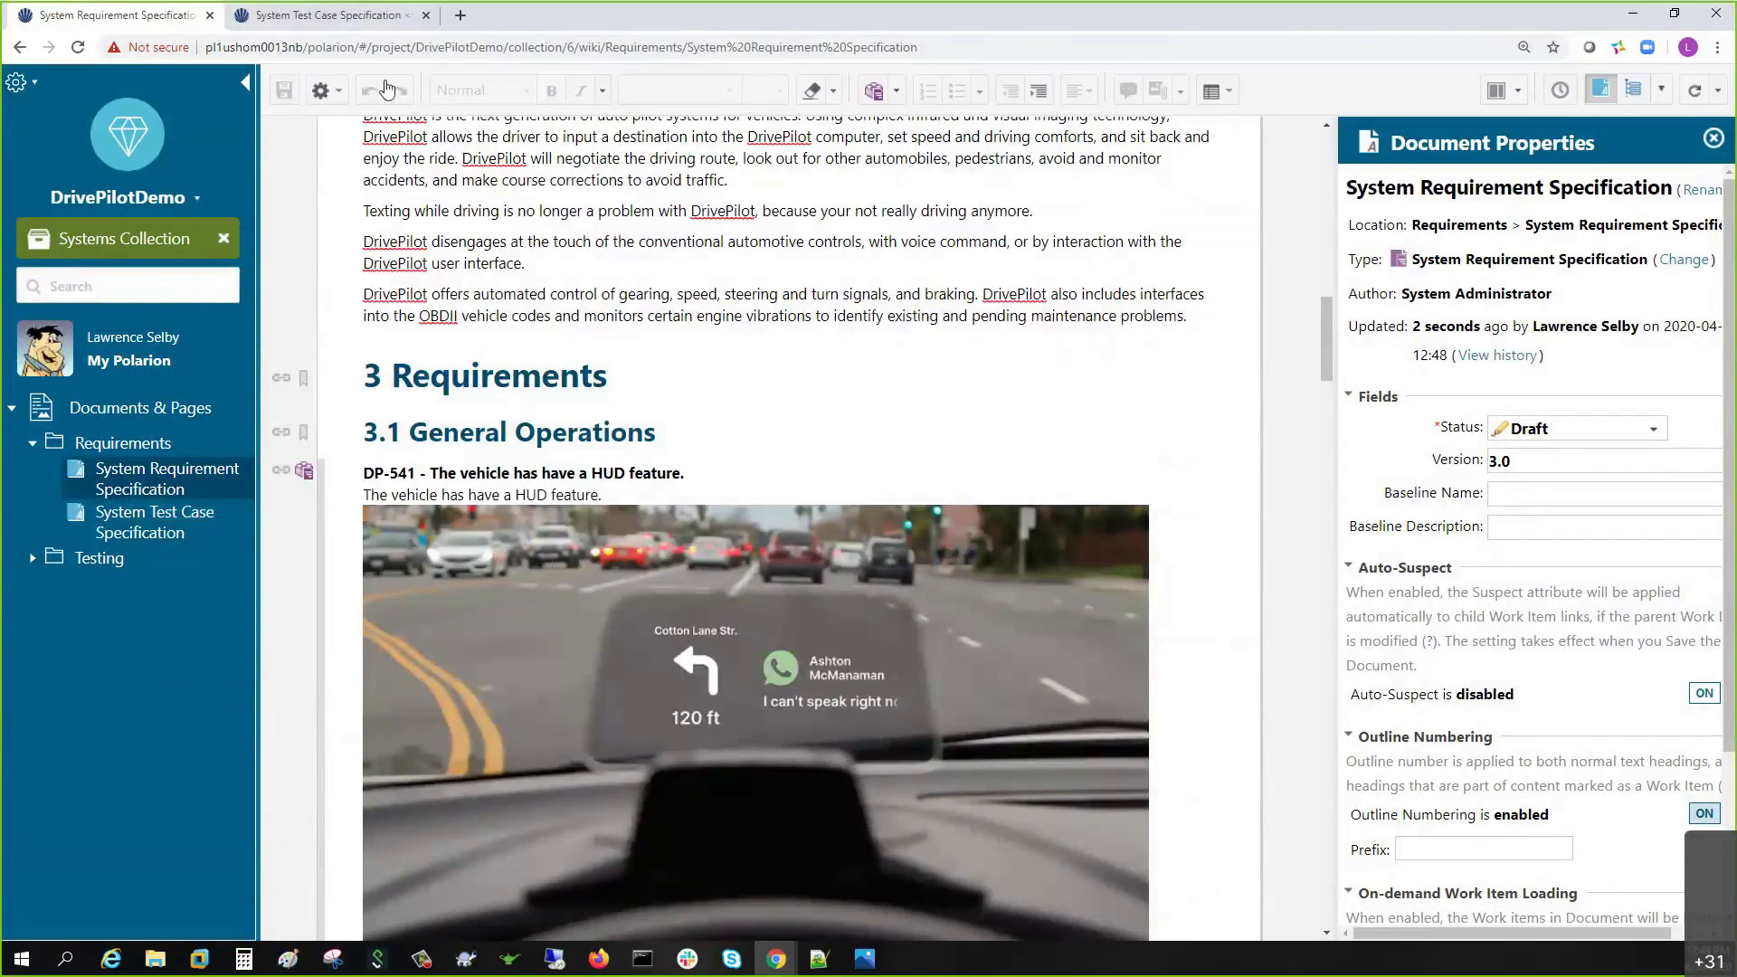
click(378, 20)
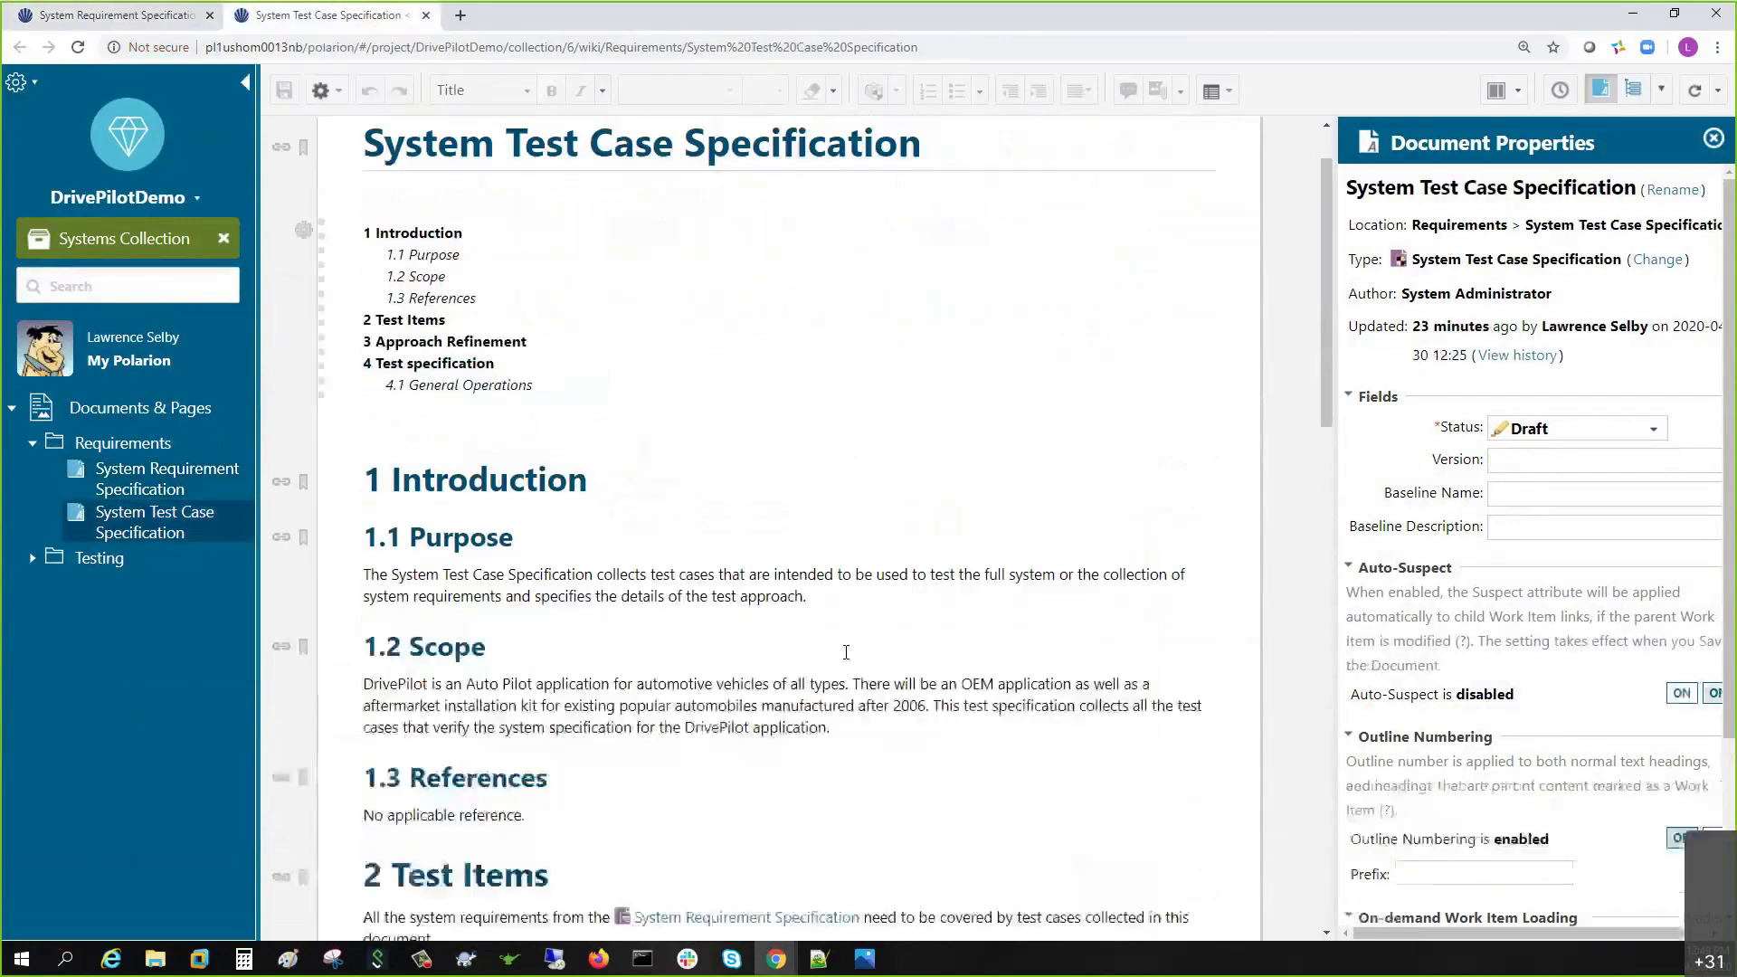
scroll(685, 595, down, 3)
scroll(684, 594, down, 20)
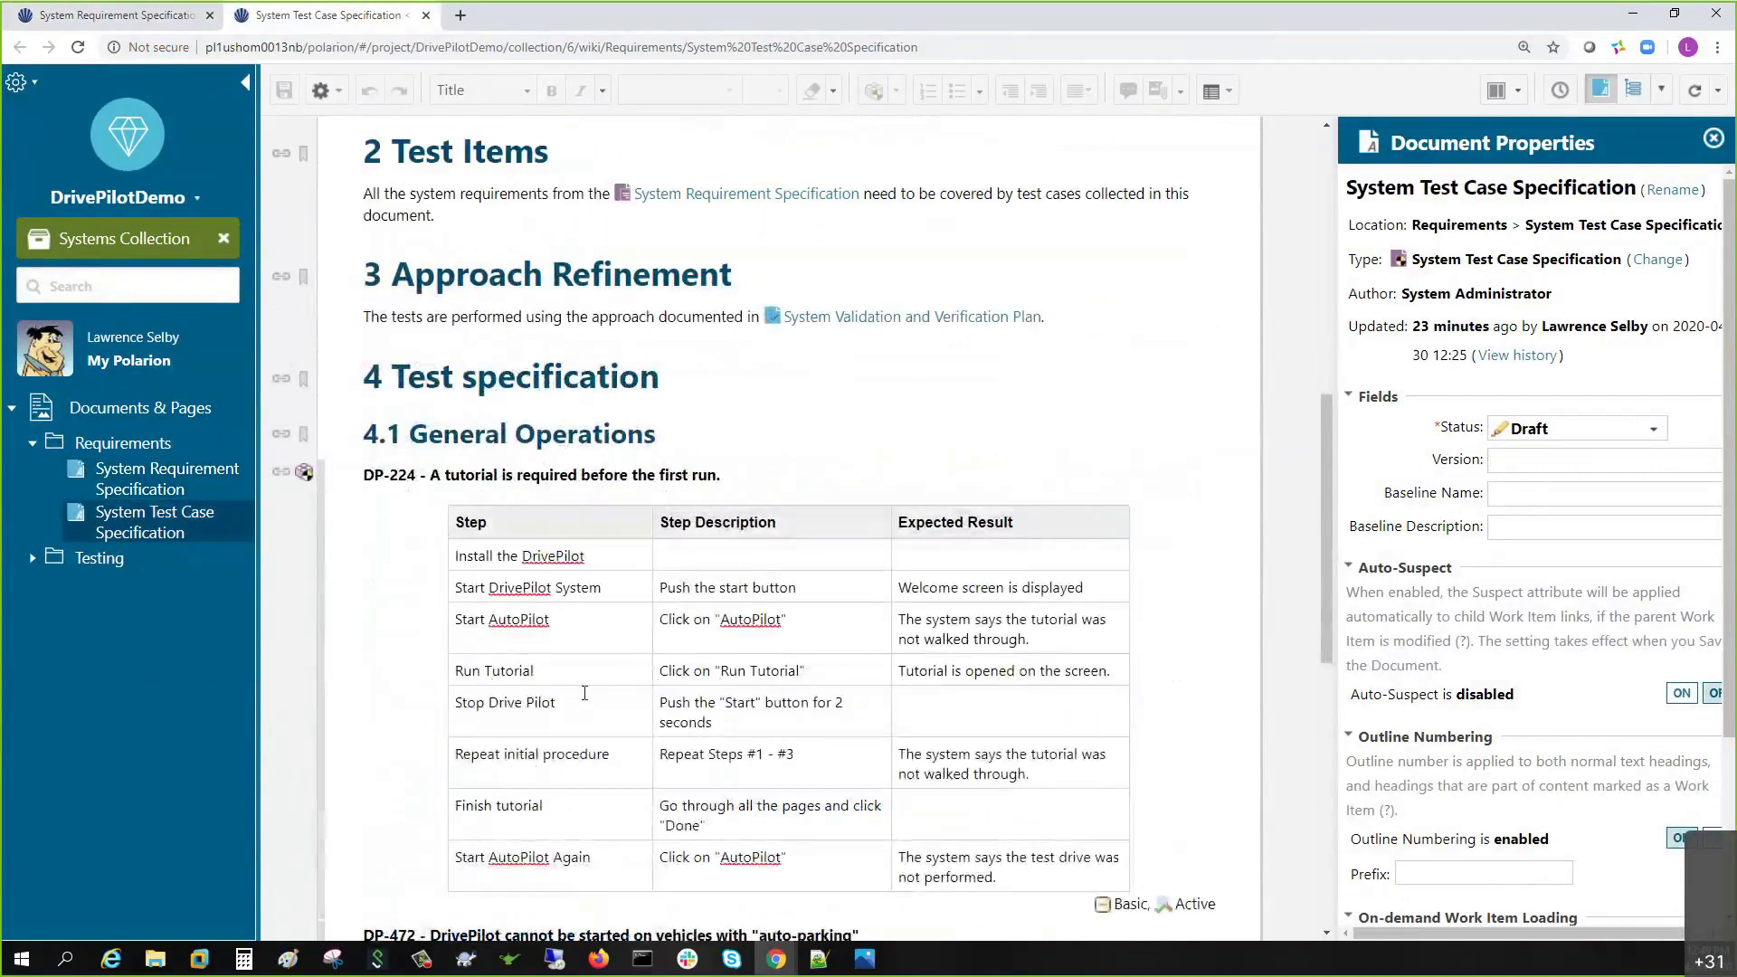
scroll(584, 669, up, 1)
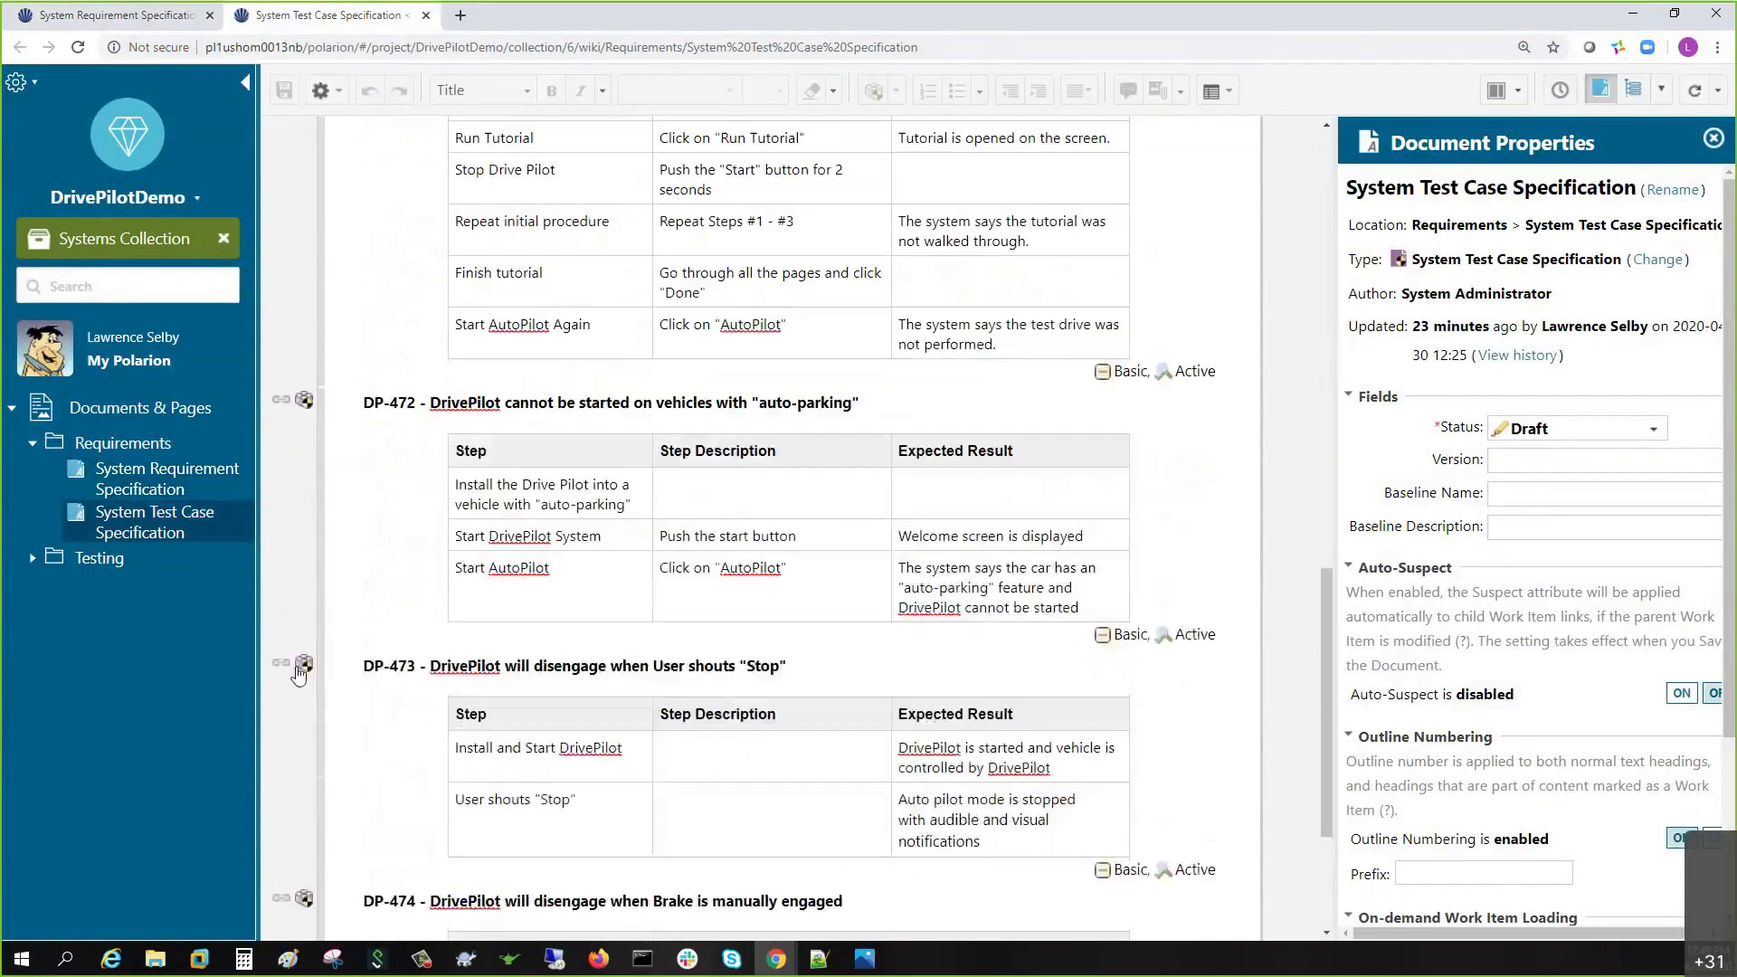
click(282, 663)
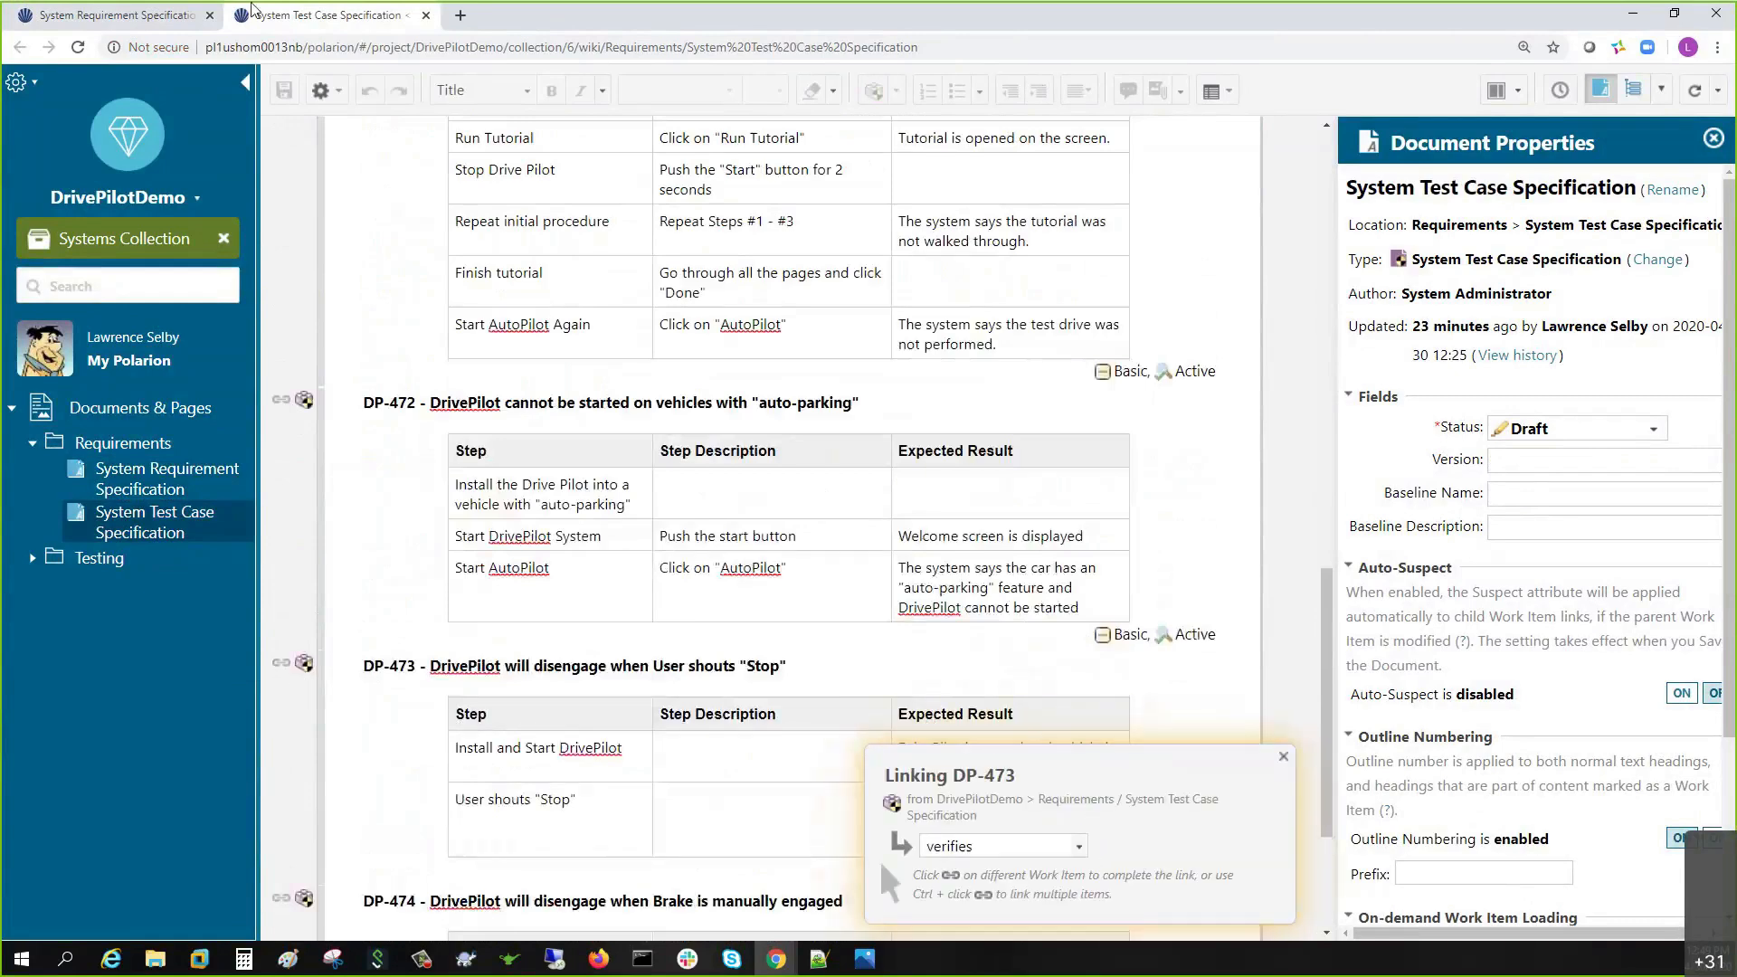
click(93, 19)
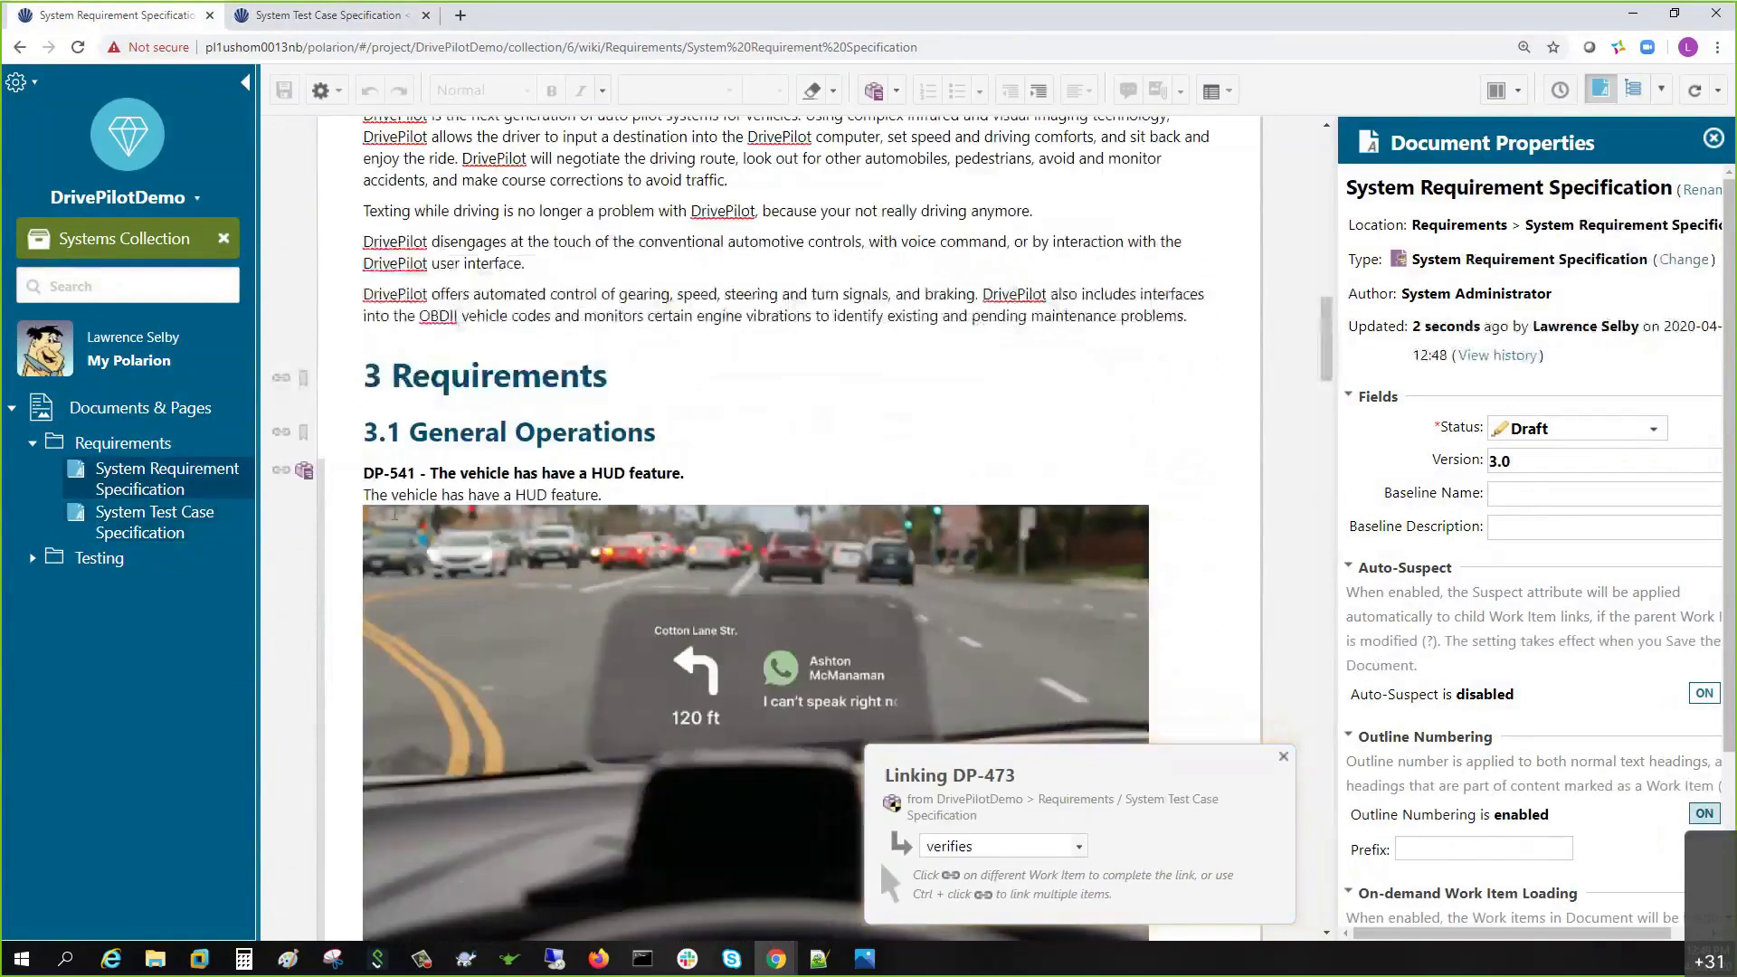
click(281, 472)
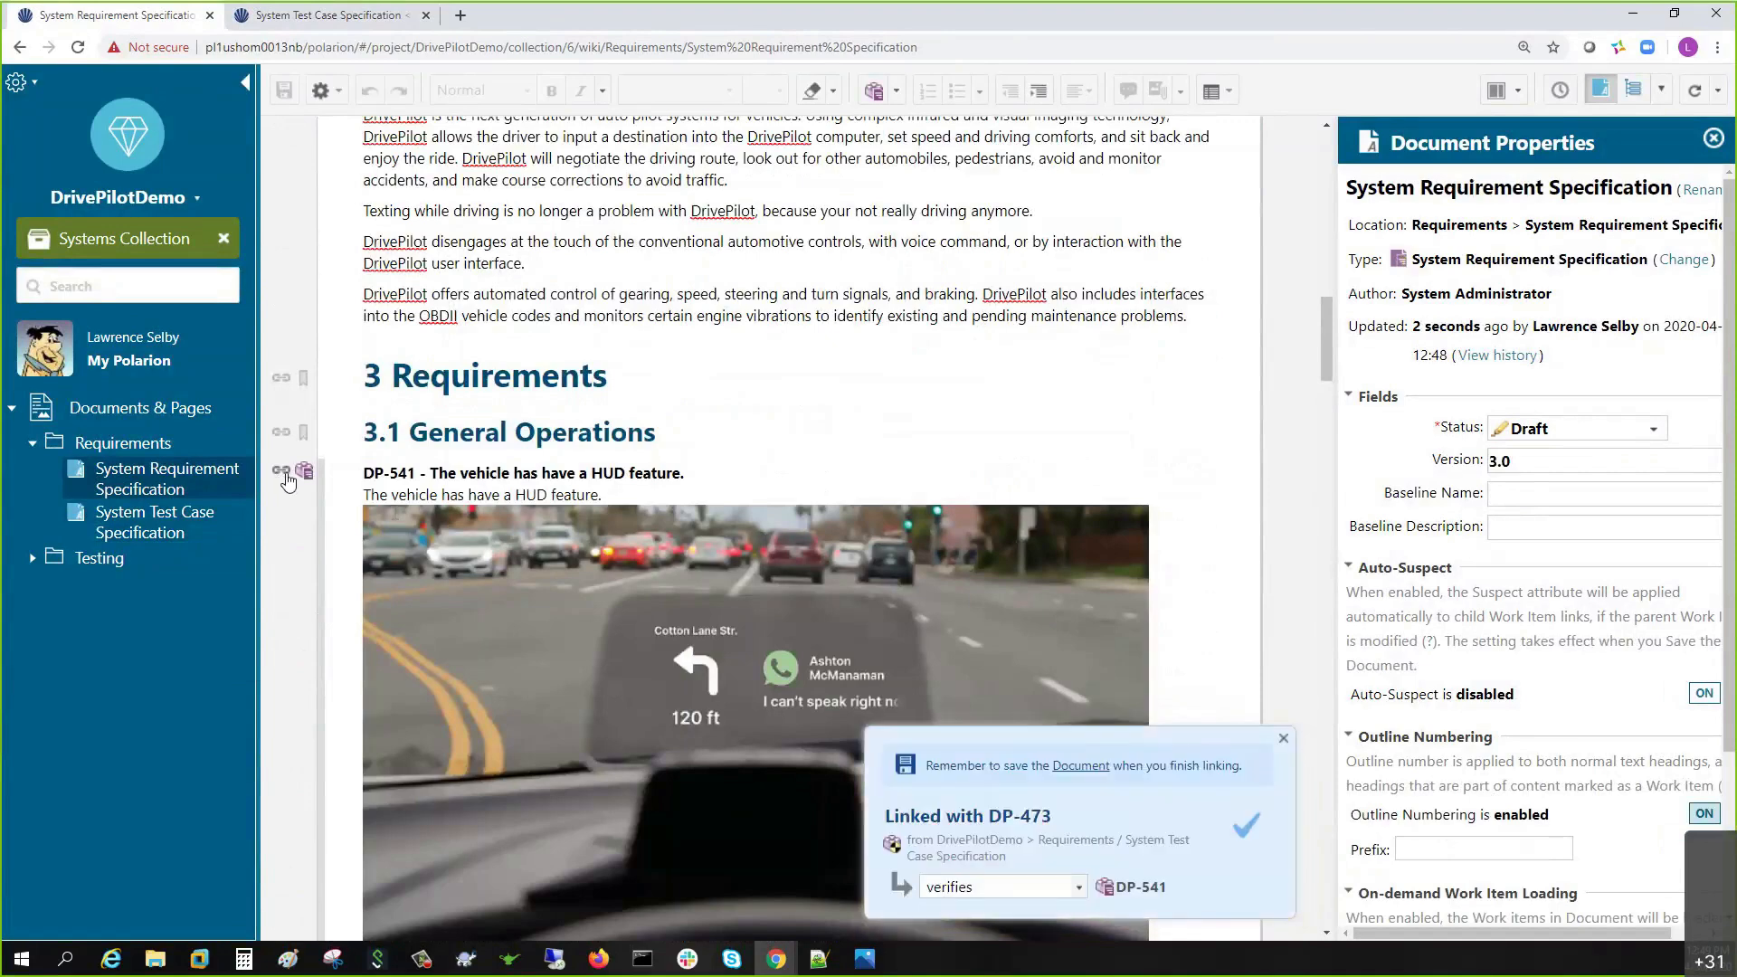
key(ctrl+Tab)
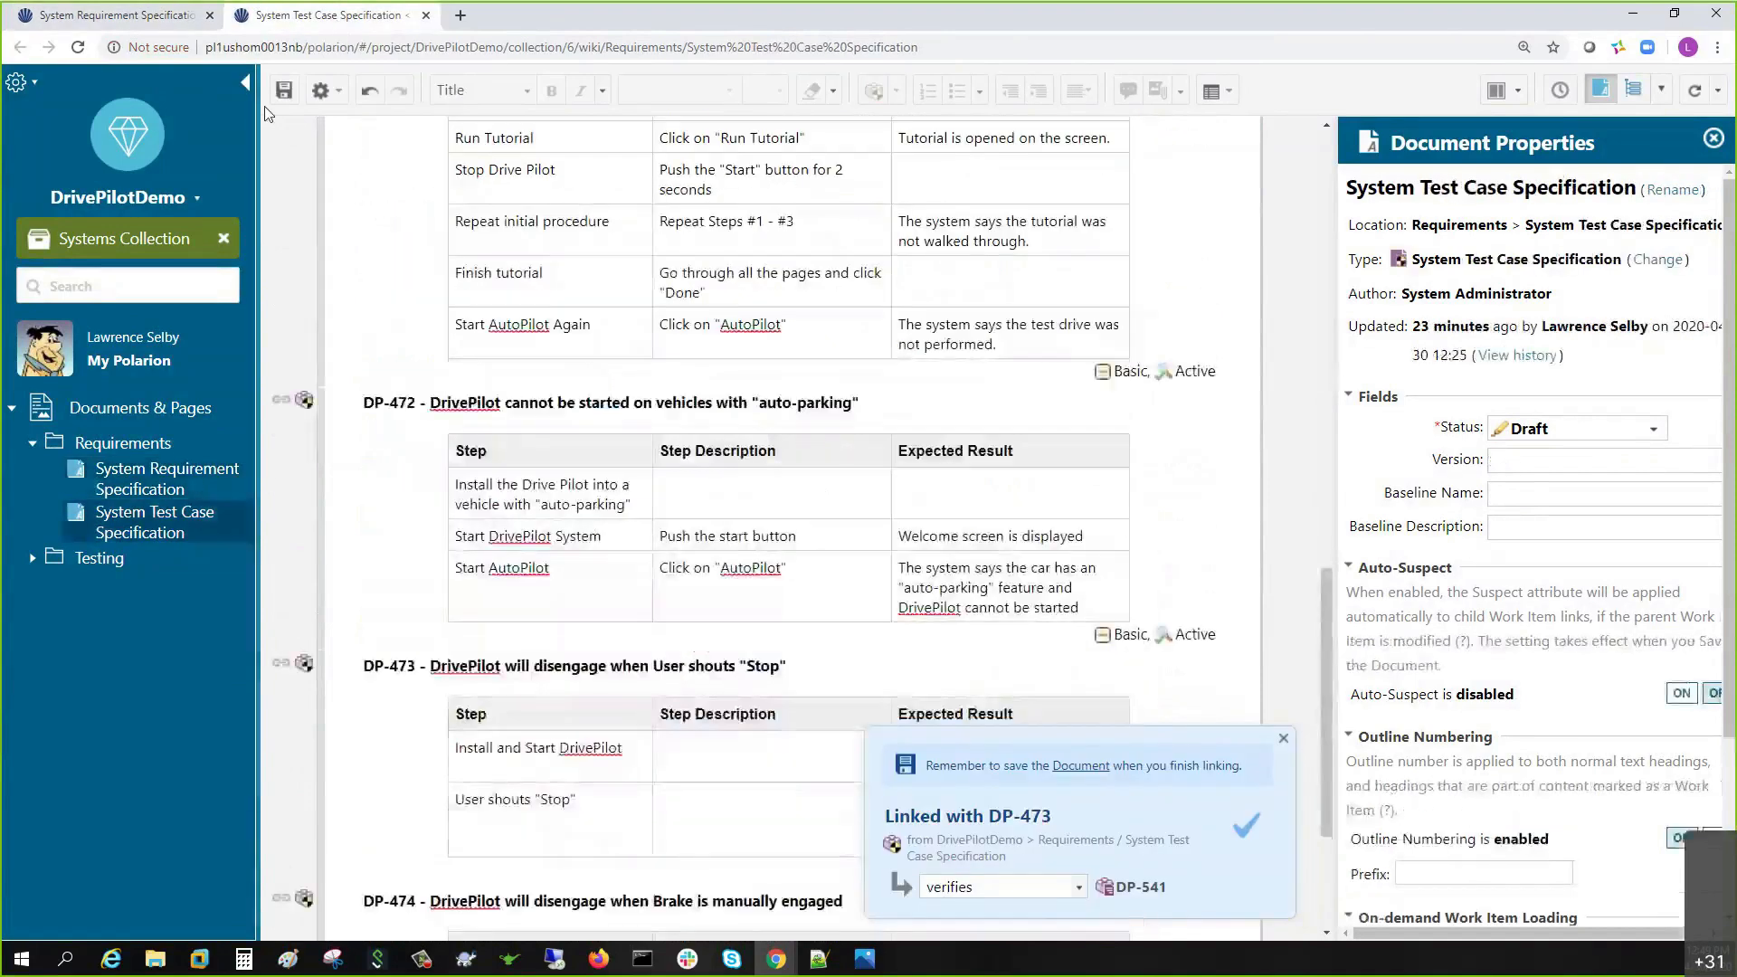
- Save the test specification and confirm DP-473's links in the Work Item Properties panel
click(282, 93)
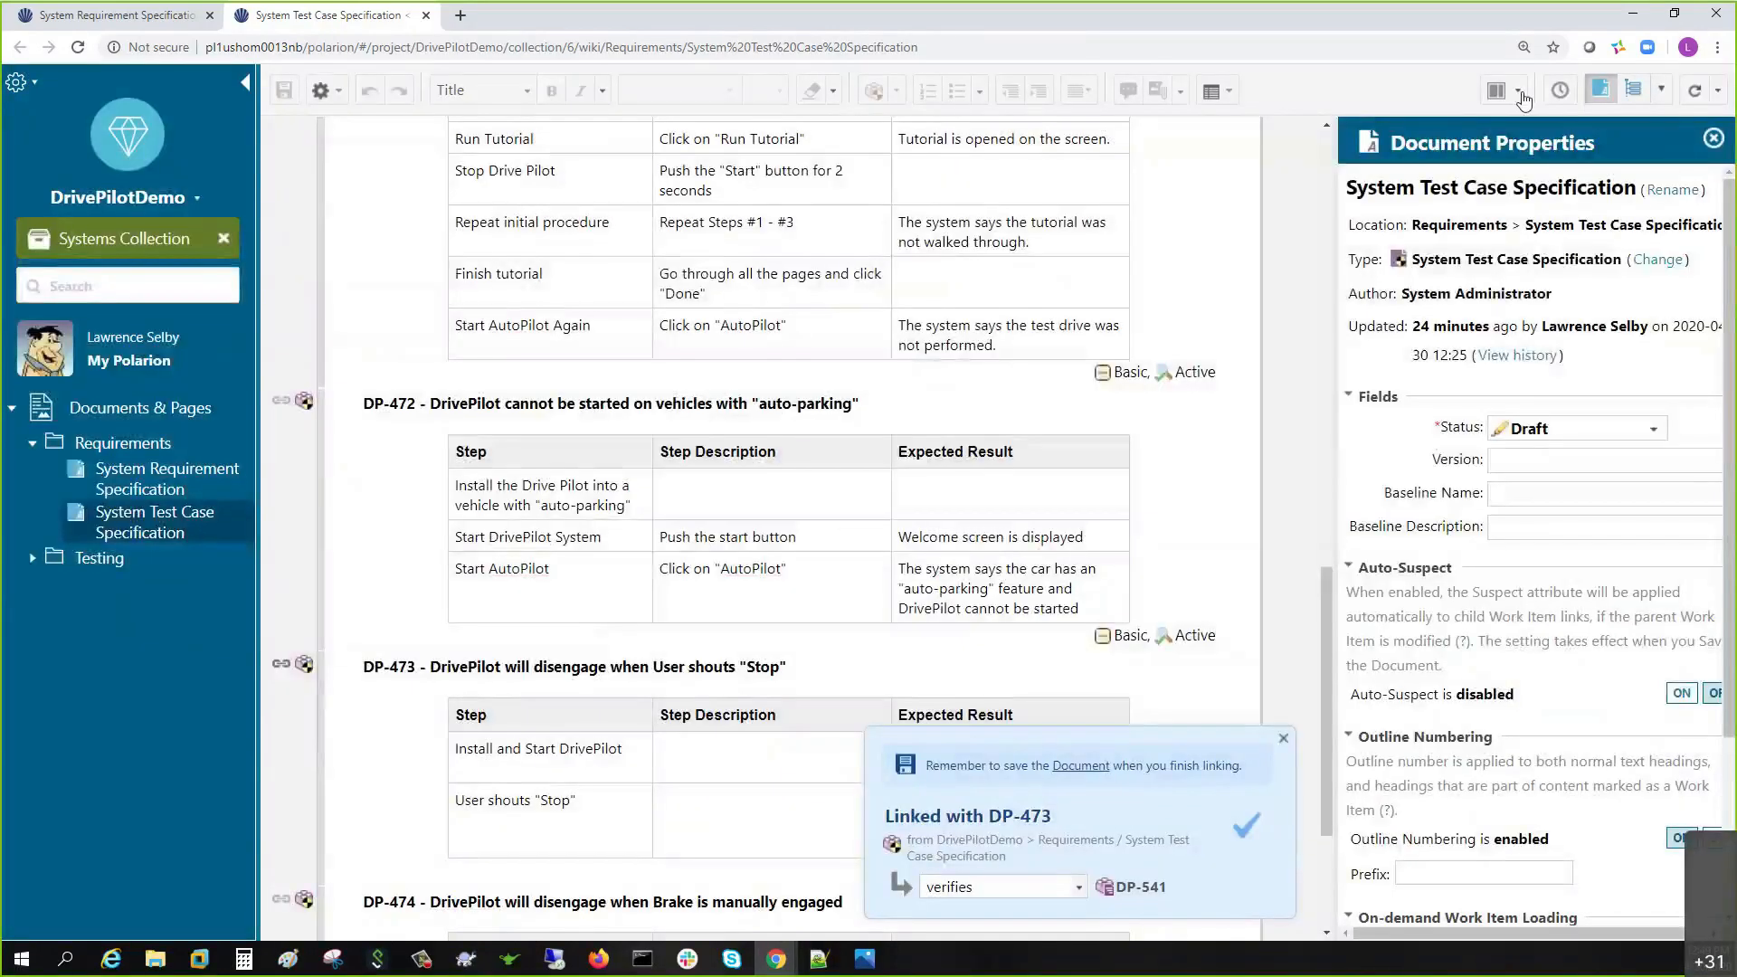
click(1699, 98)
click(1282, 741)
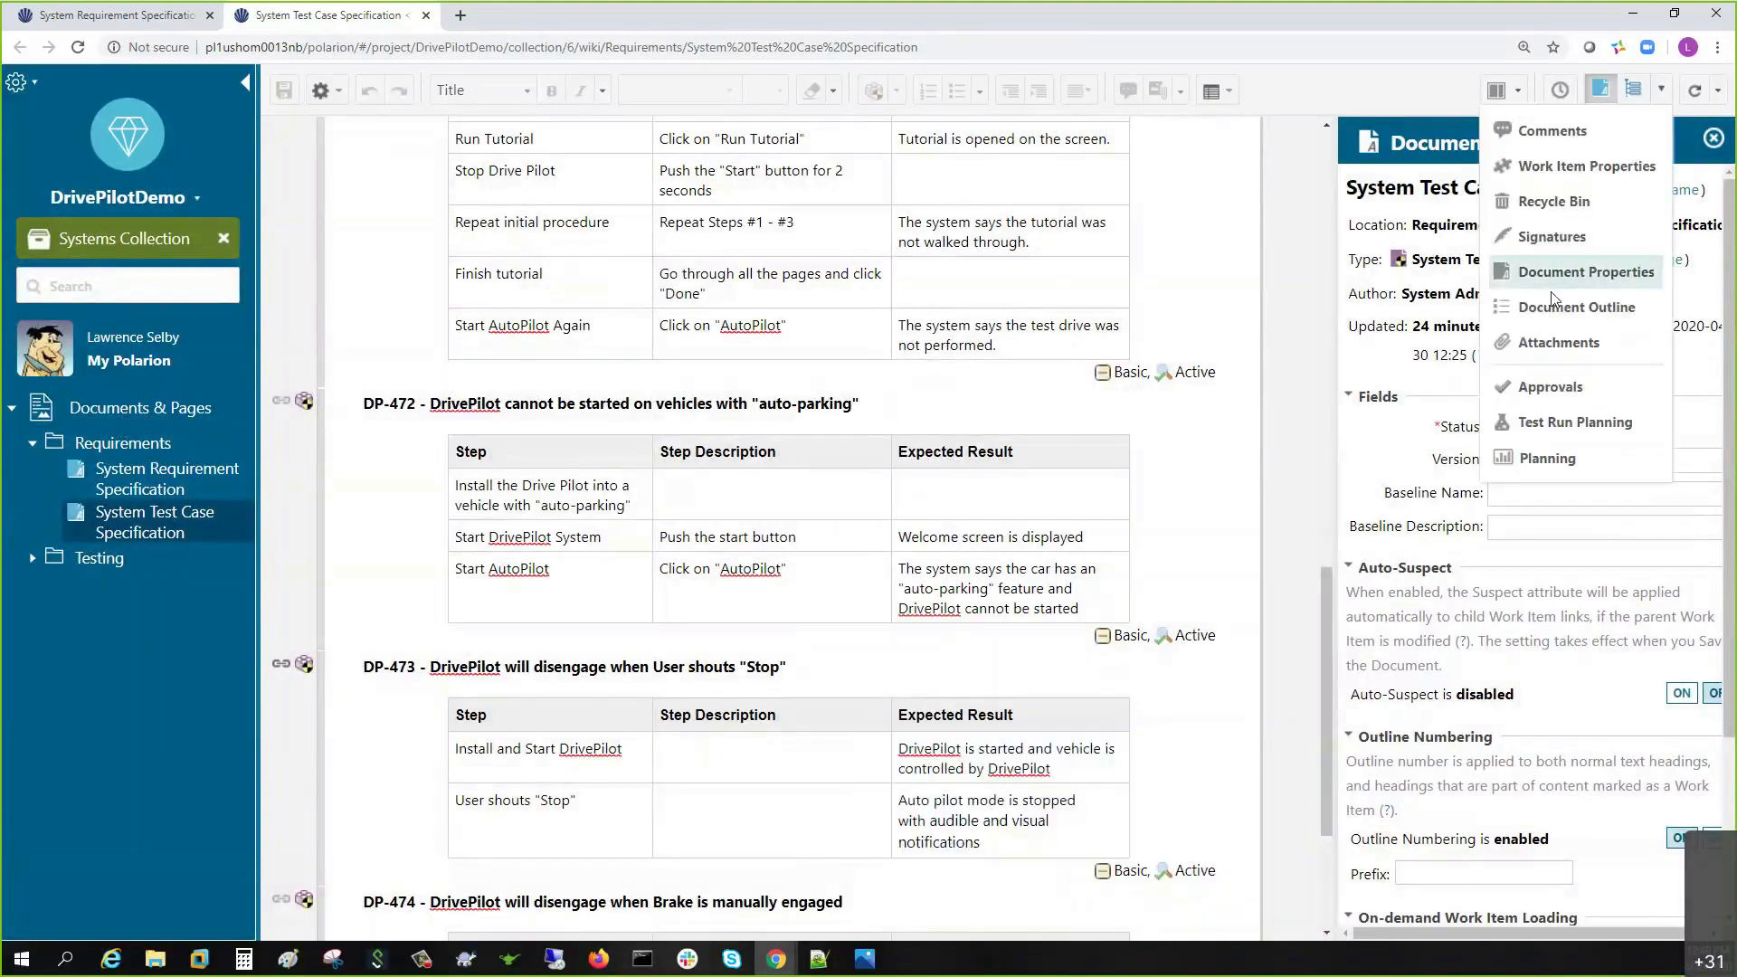
click(1541, 167)
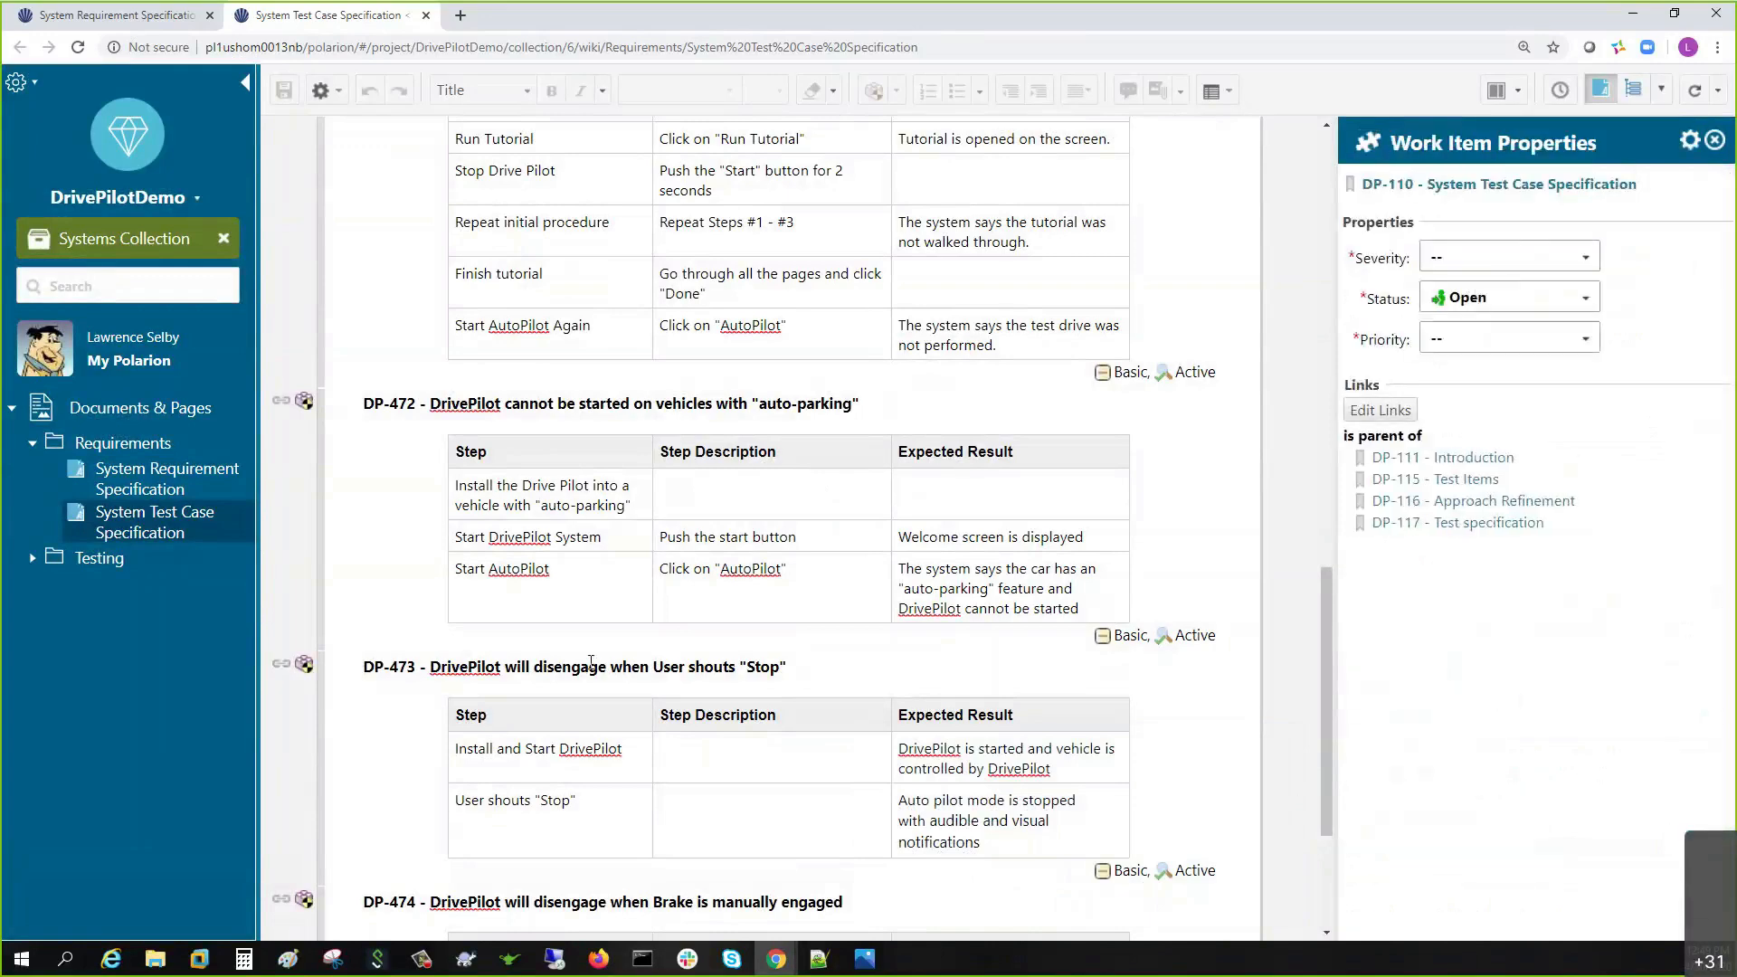
click(1027, 667)
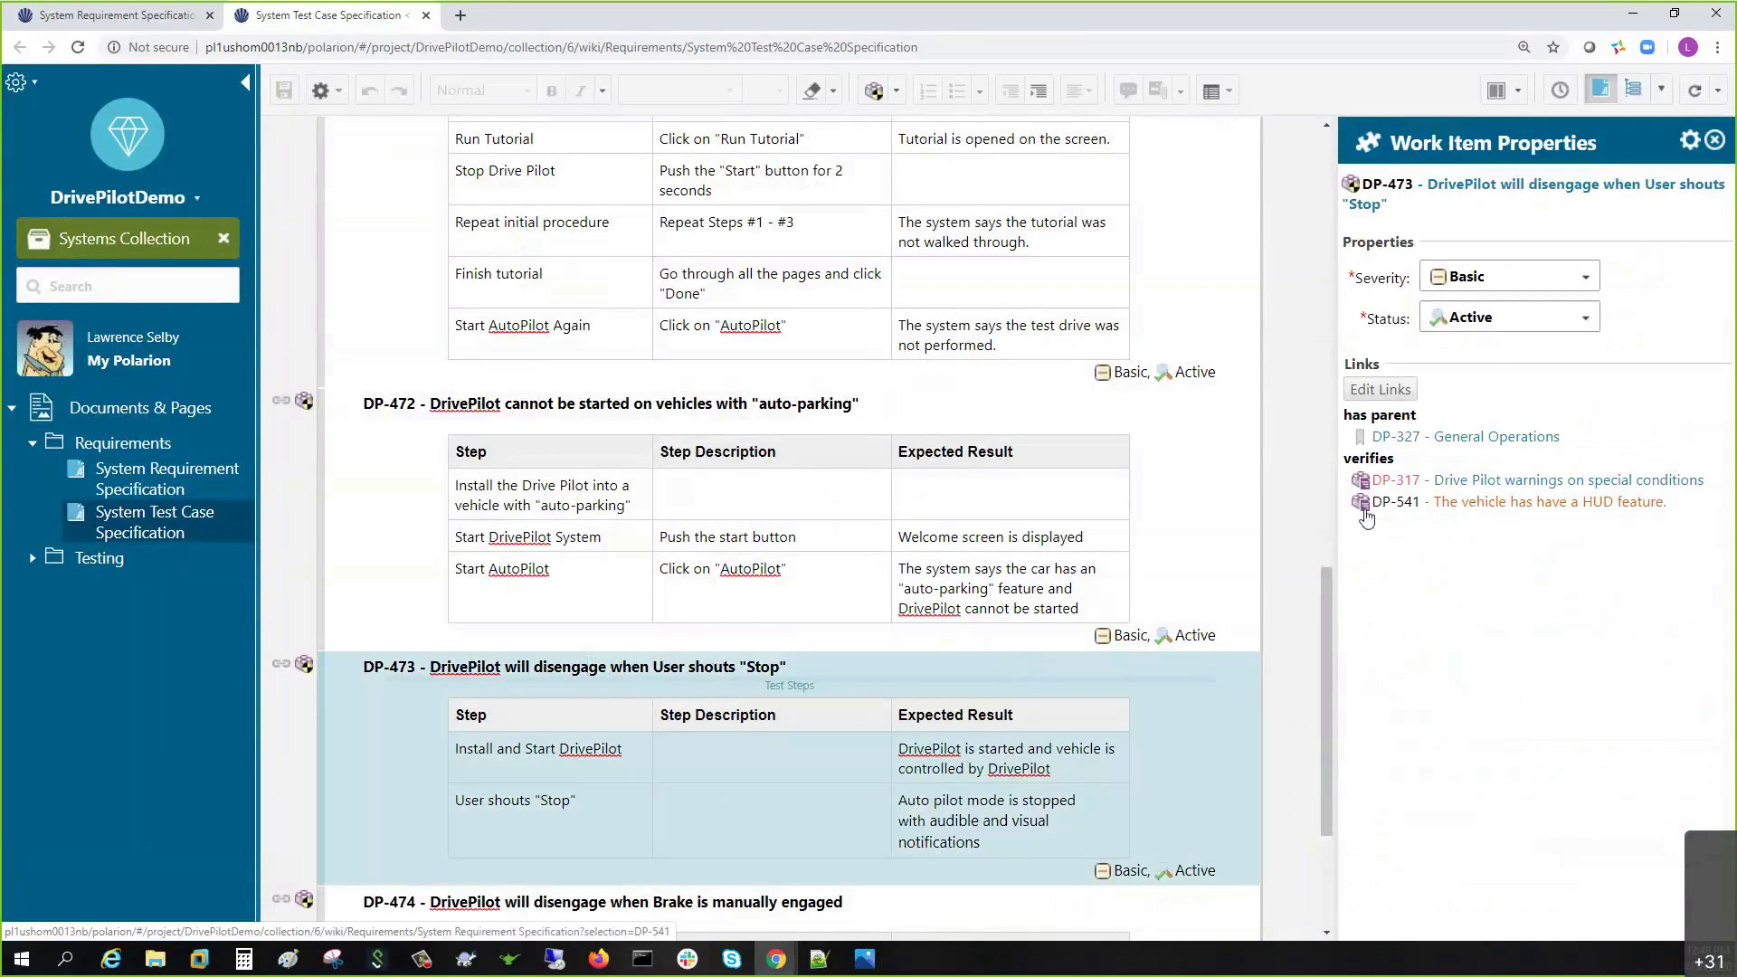
click(116, 16)
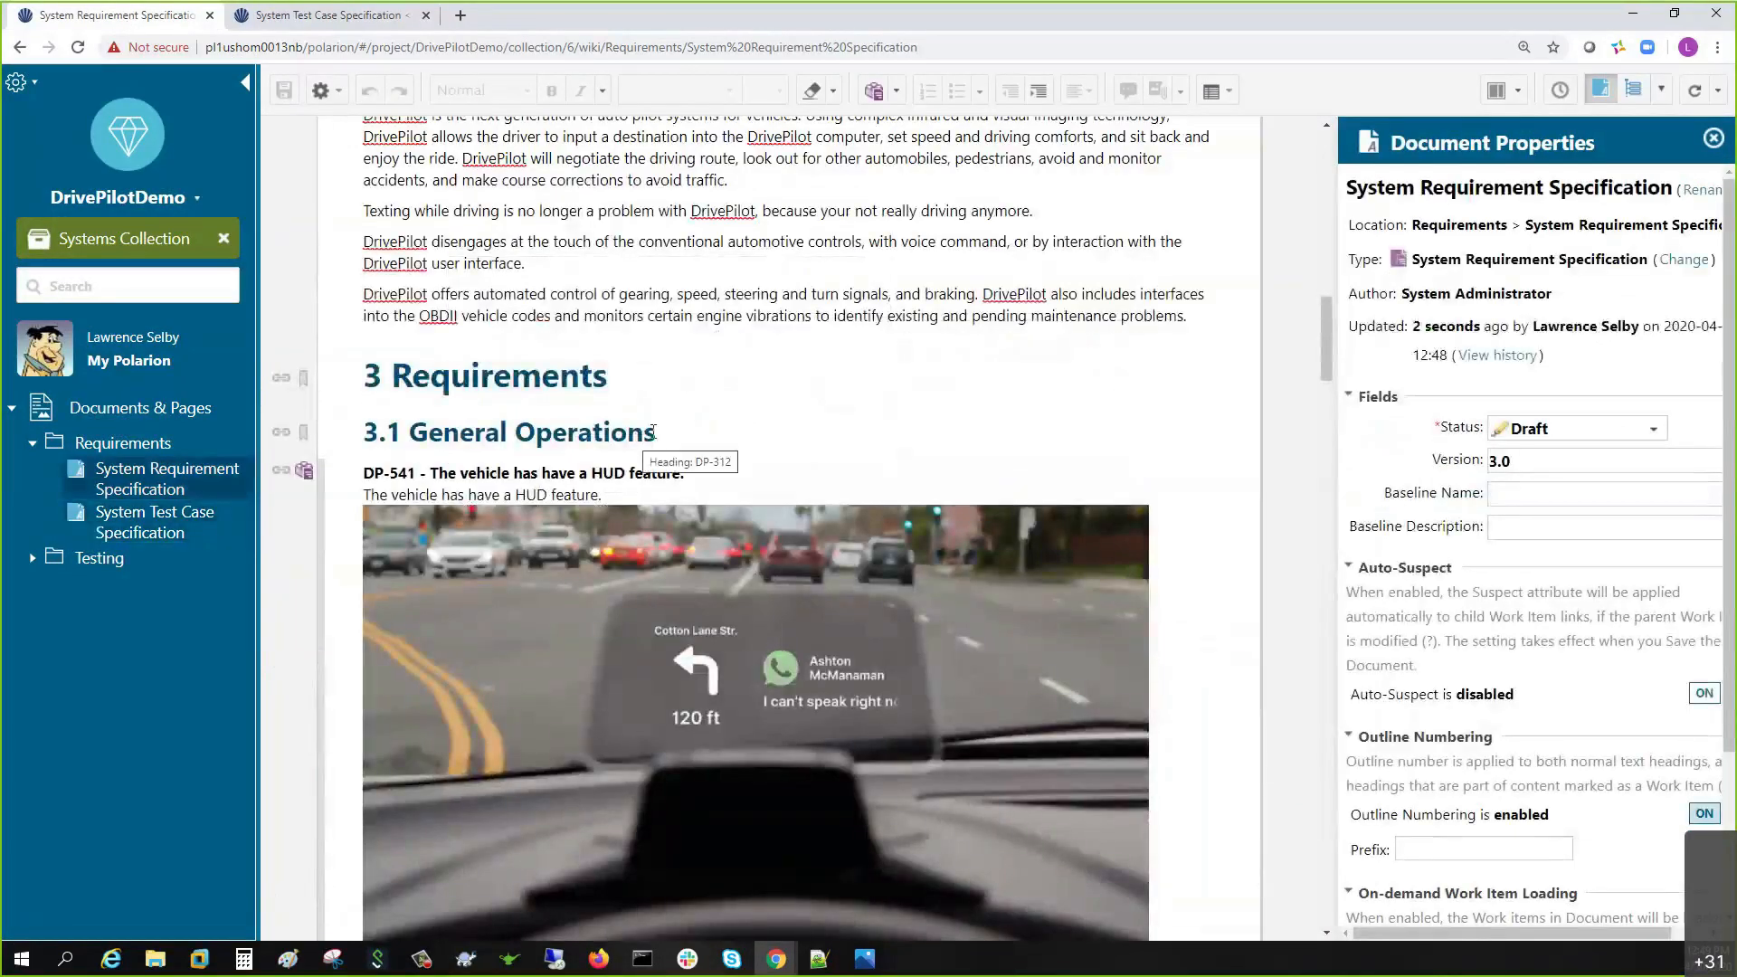
- Send the System Requirement Specification to In Review and save the status change
scroll(631, 386, down, 3)
scroll(687, 389, up, 1)
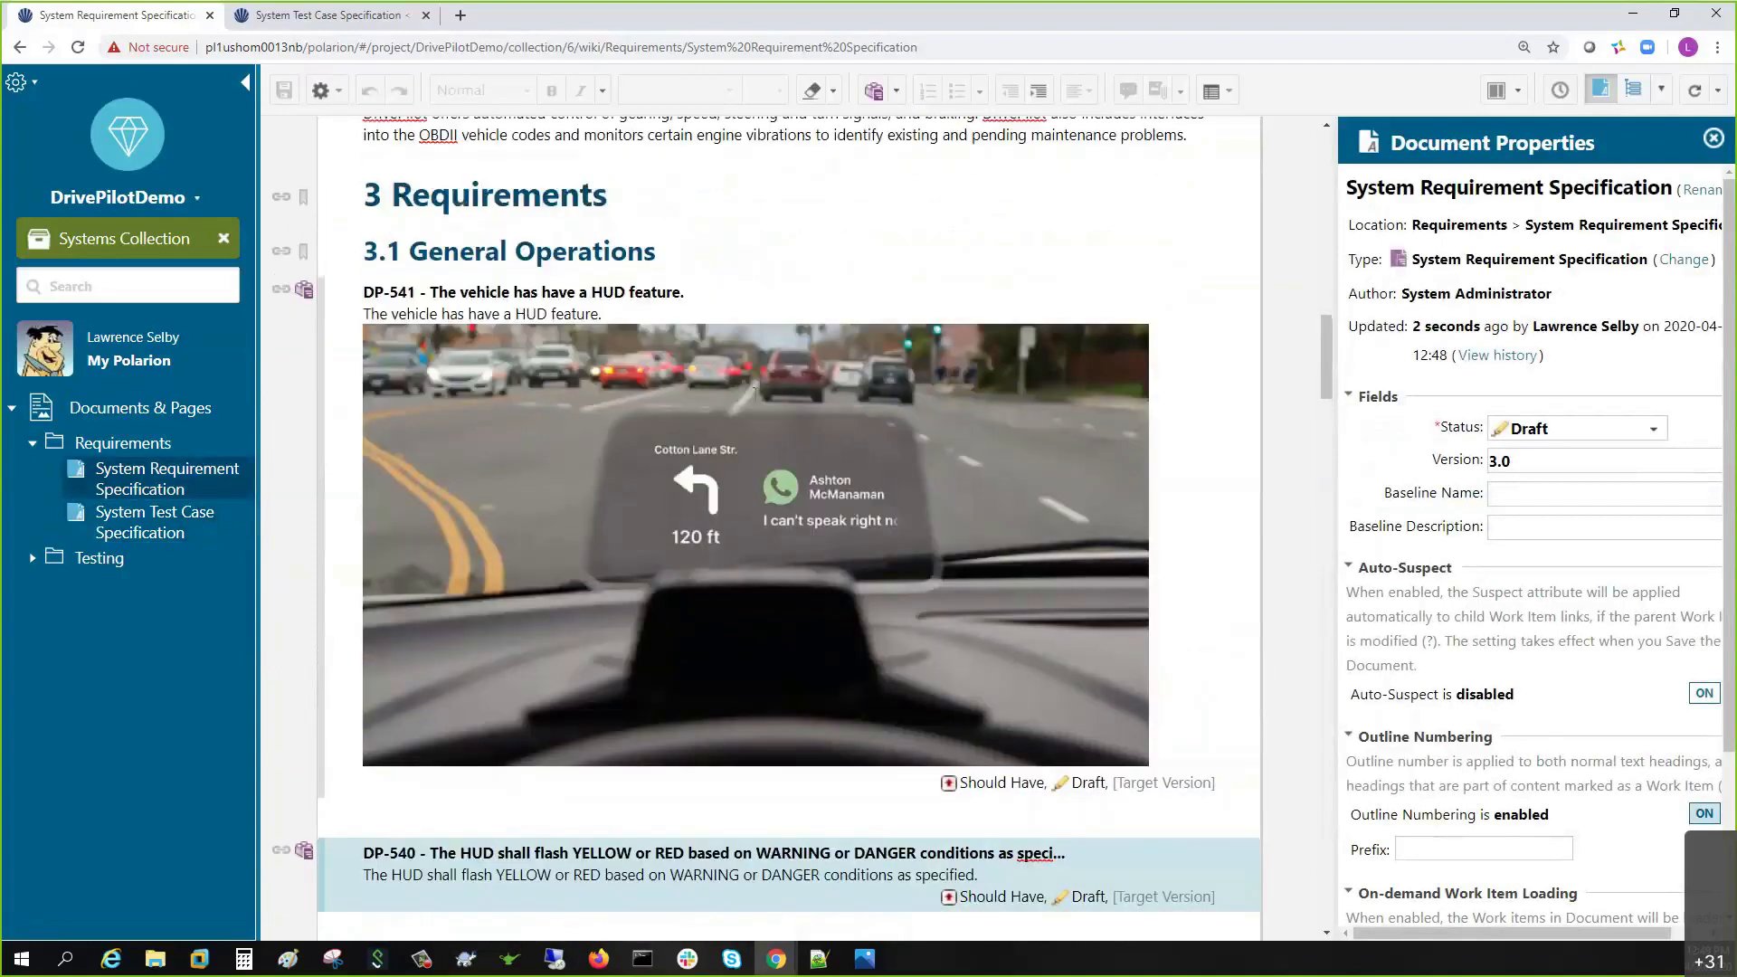
click(1542, 441)
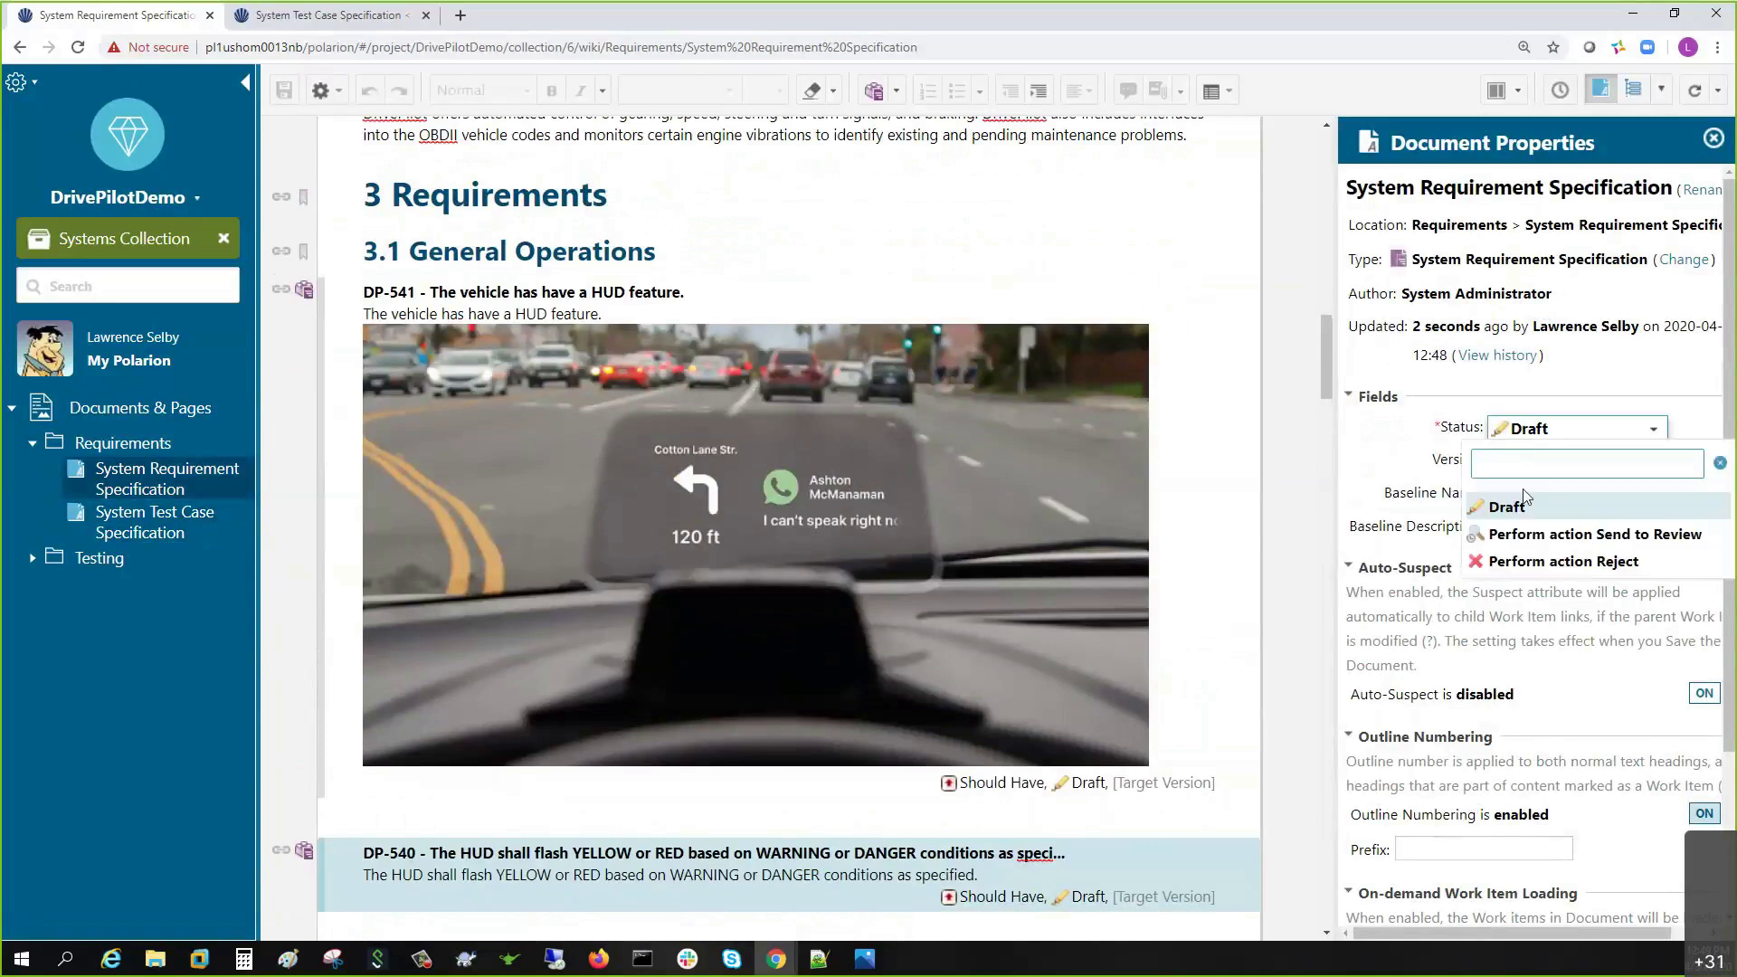
click(1513, 535)
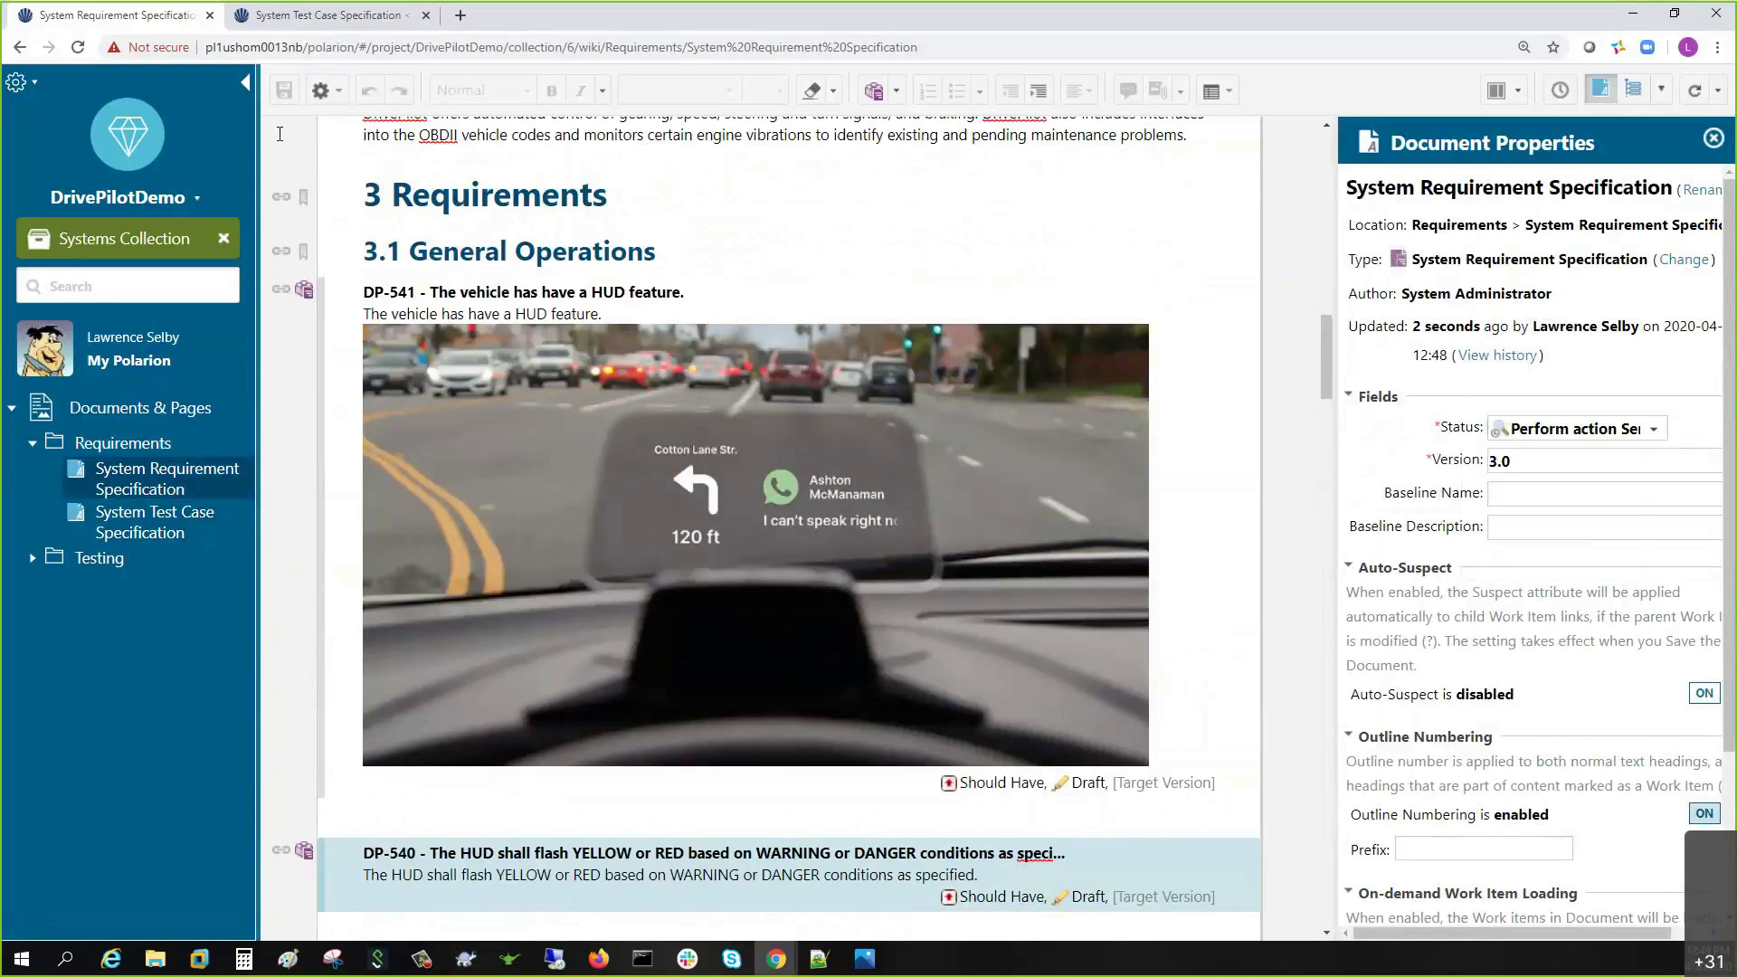
click(285, 94)
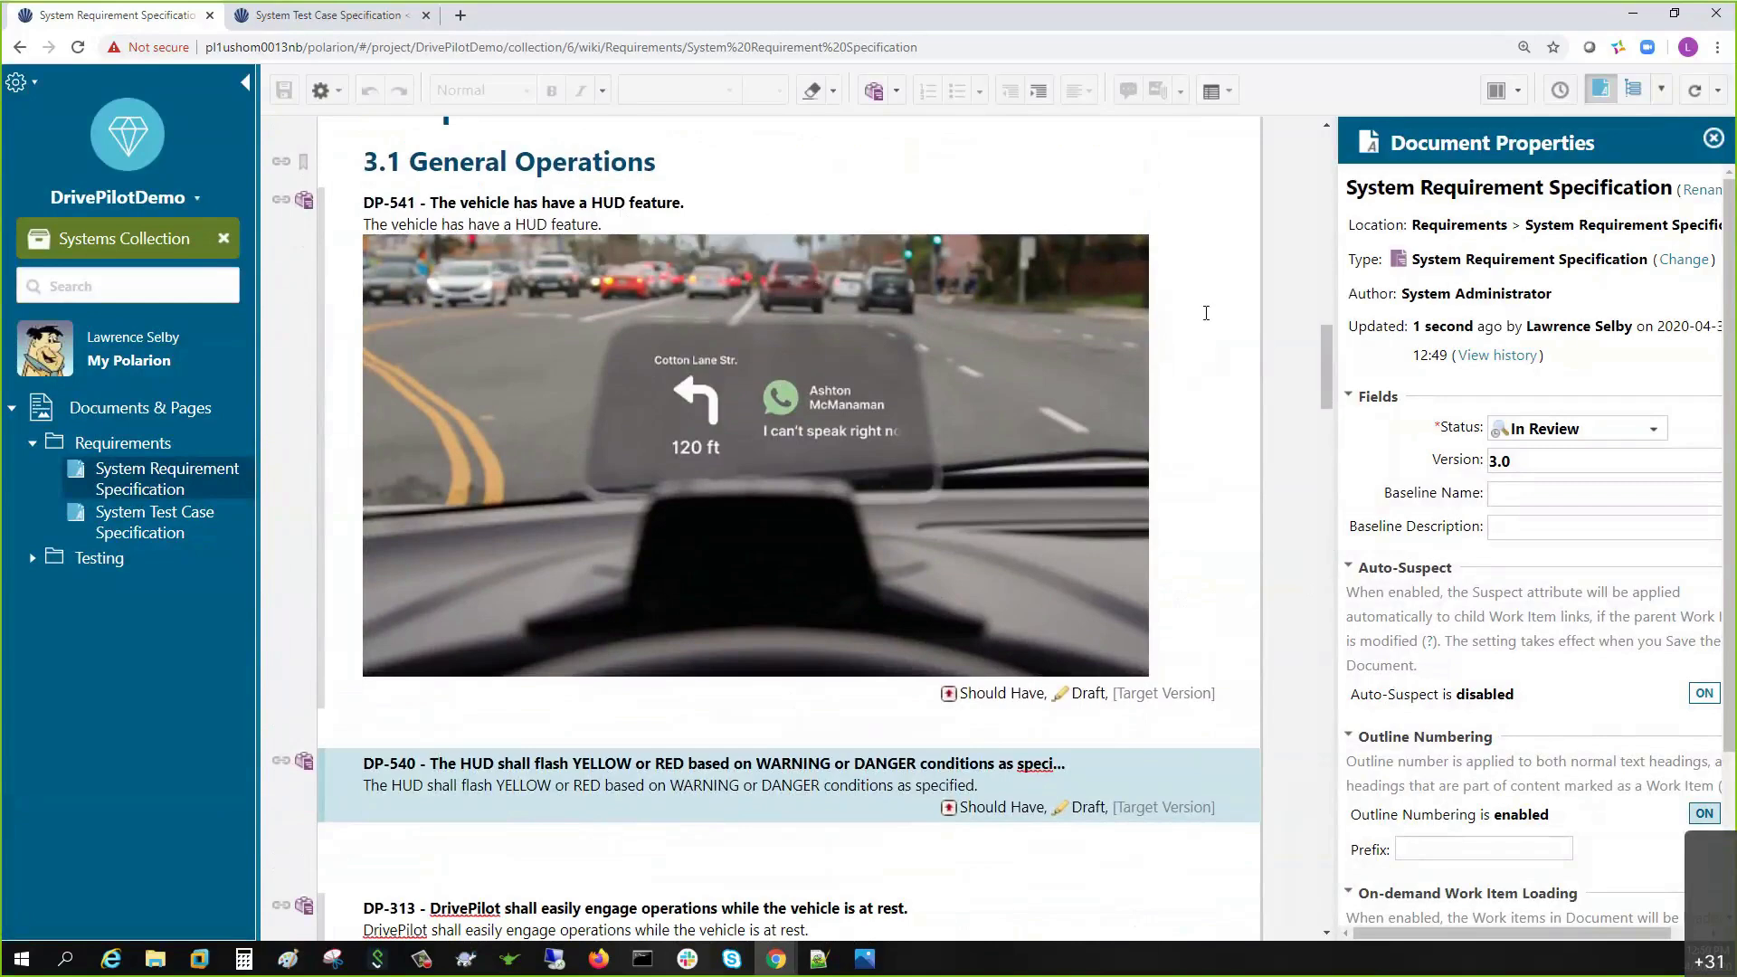
- Choose Mark Reviewed for the version 3.0 document and save it
click(1566, 432)
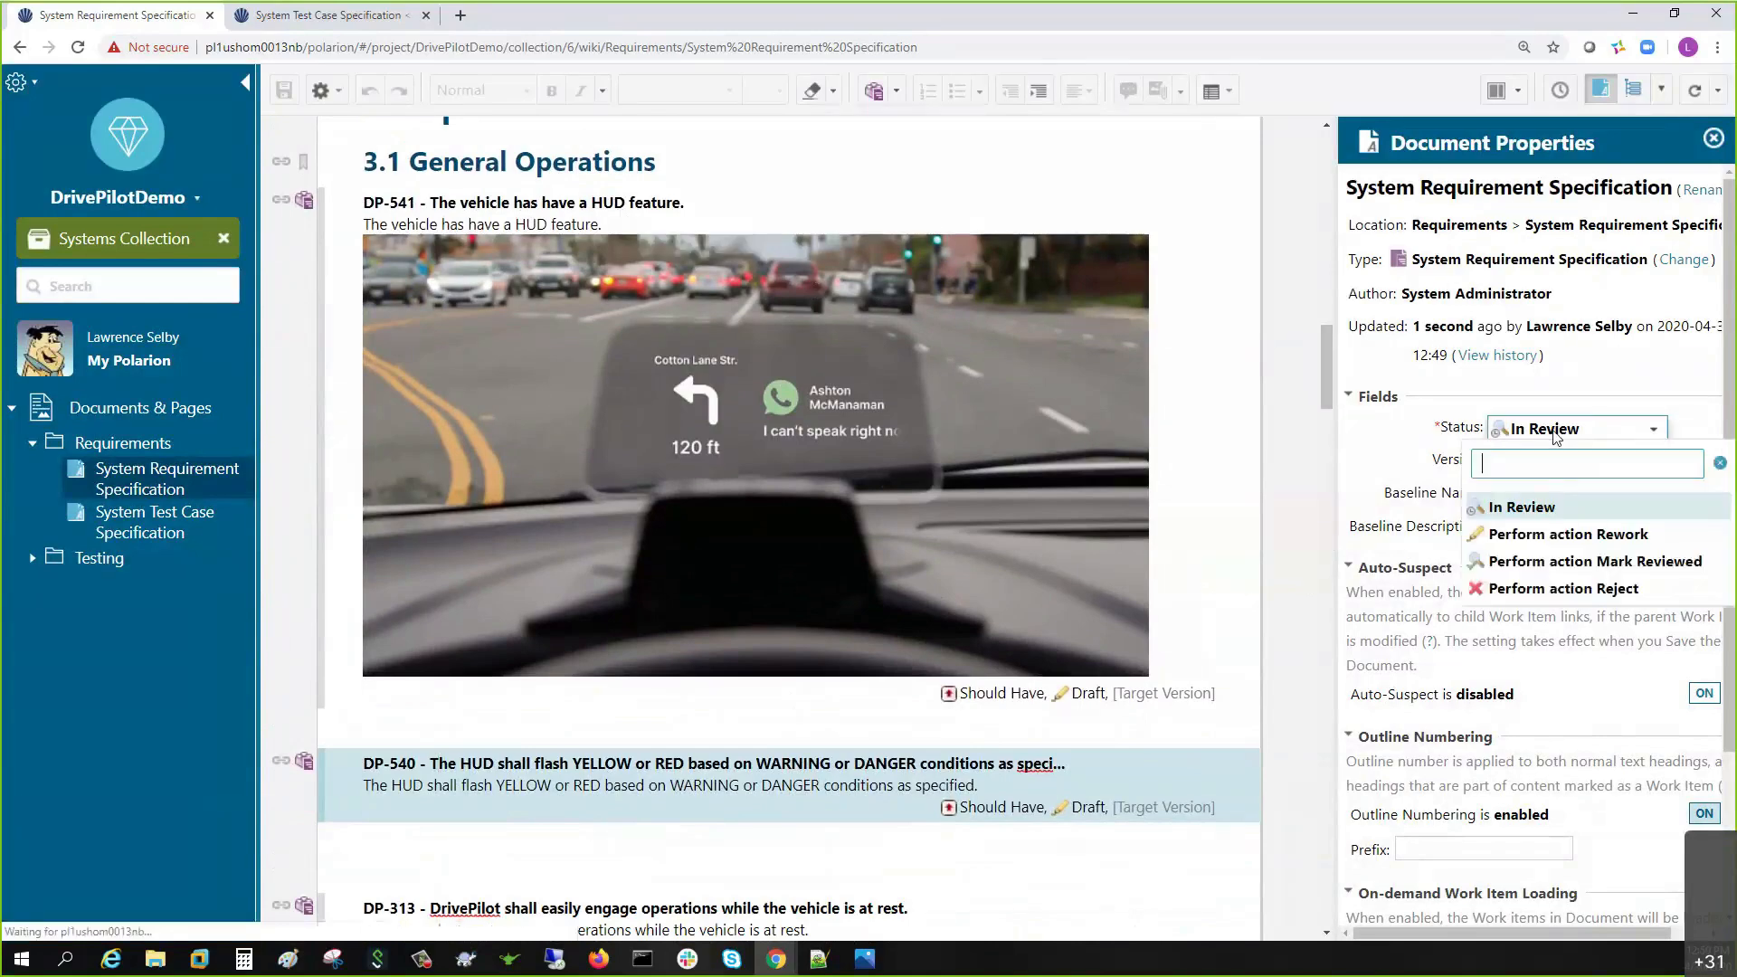
click(1556, 561)
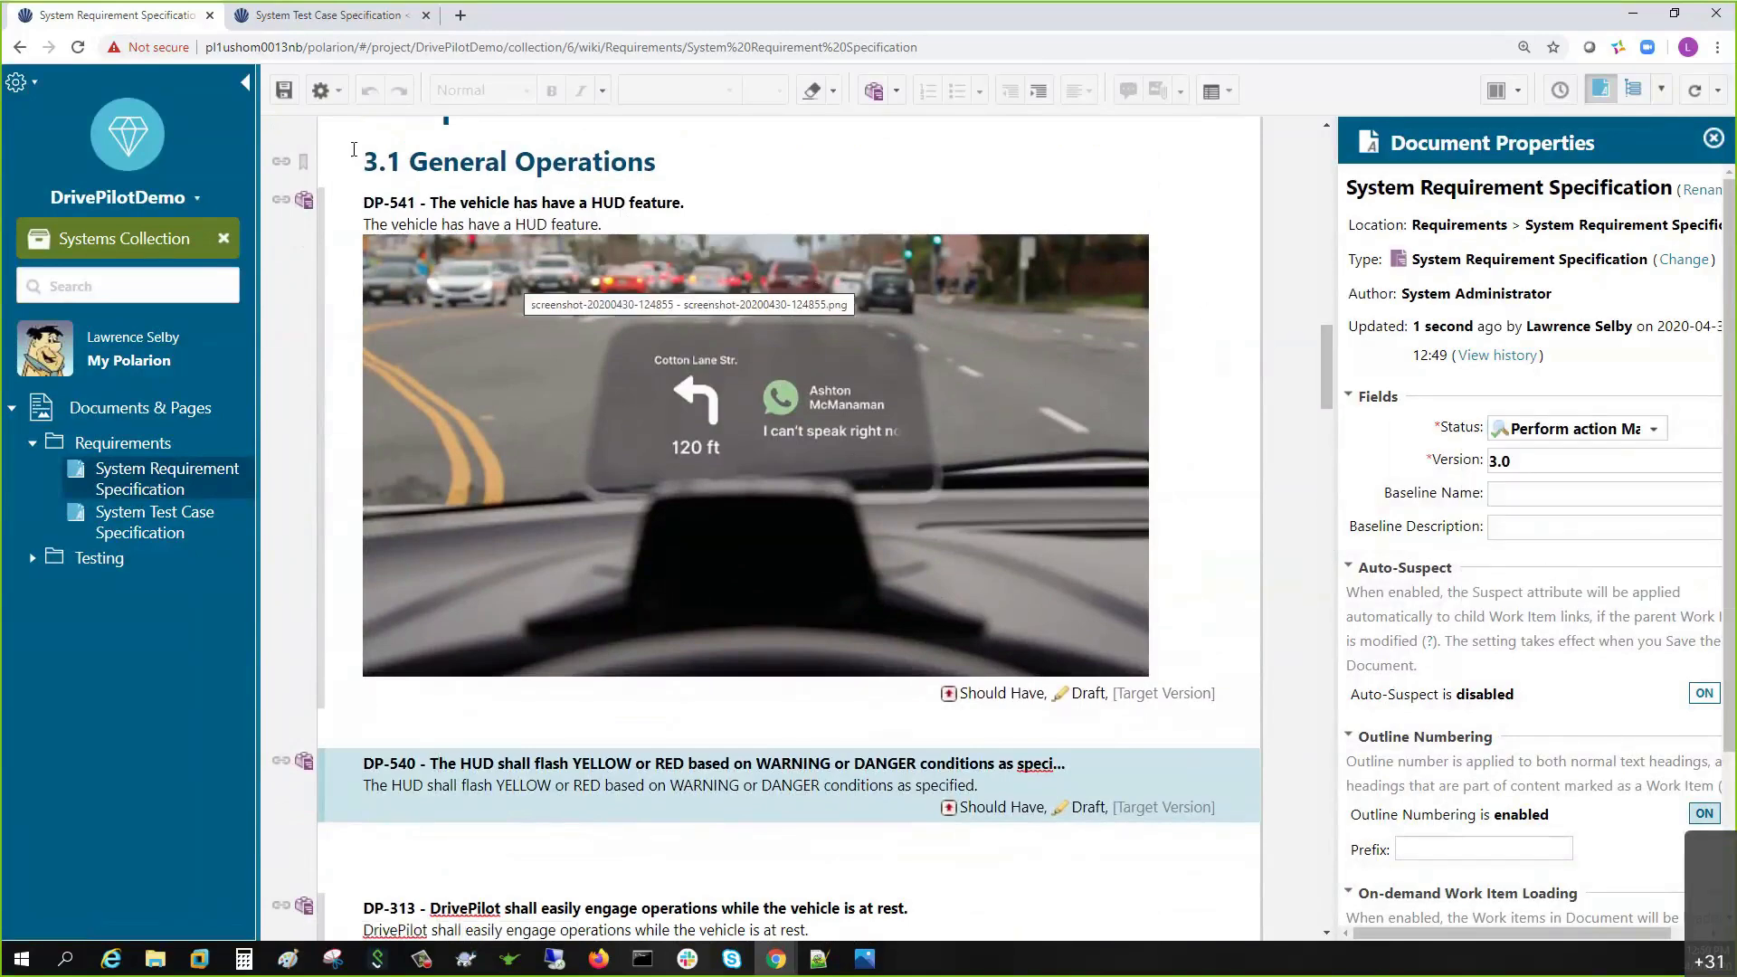
click(284, 90)
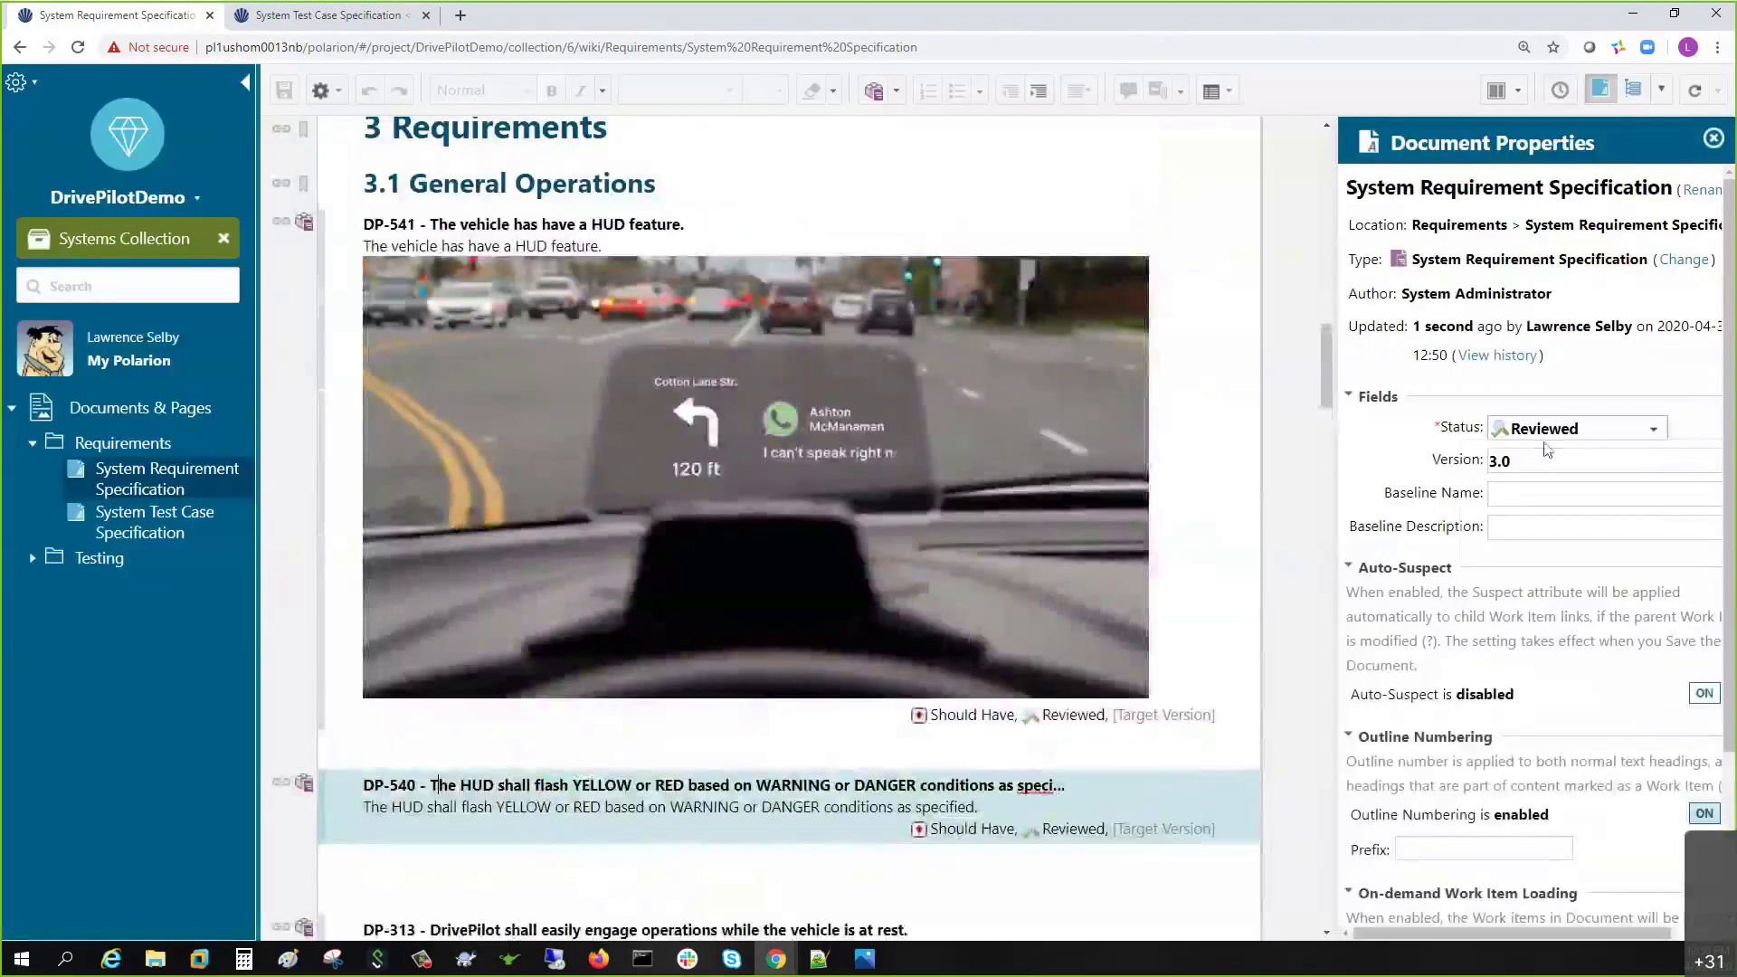
- In the Signatures side panel, begin signing the Mark Approved status change
click(1552, 431)
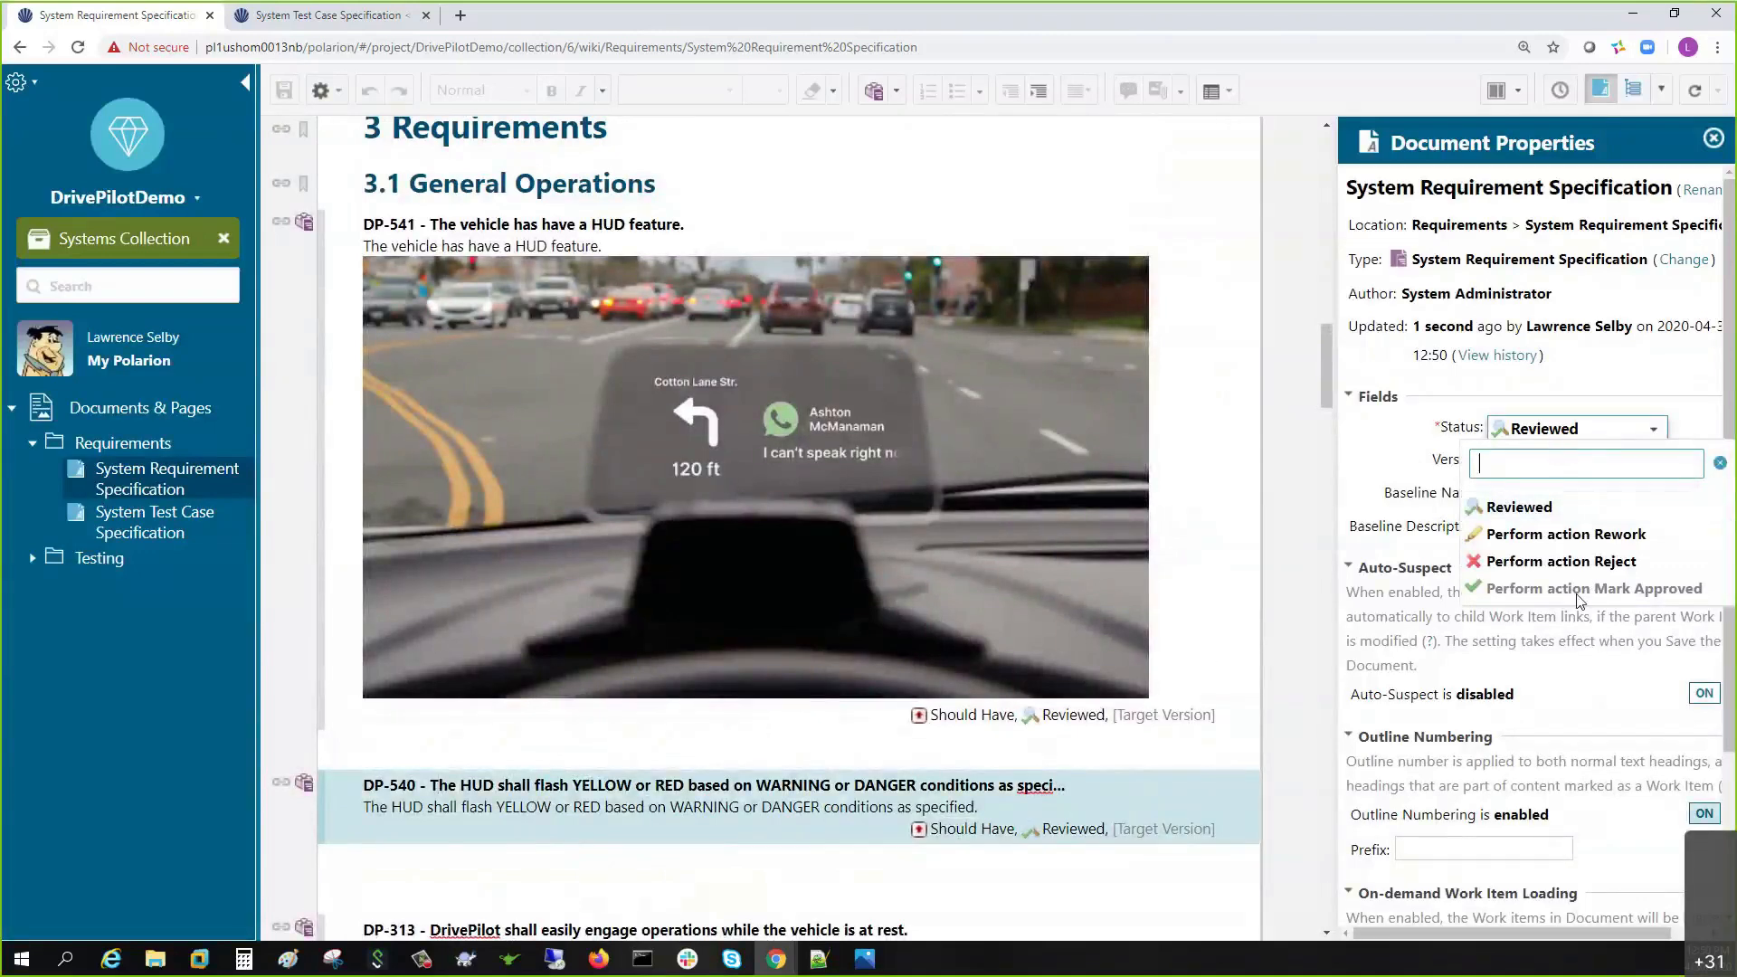
mouse_move(1593, 589)
click(1447, 518)
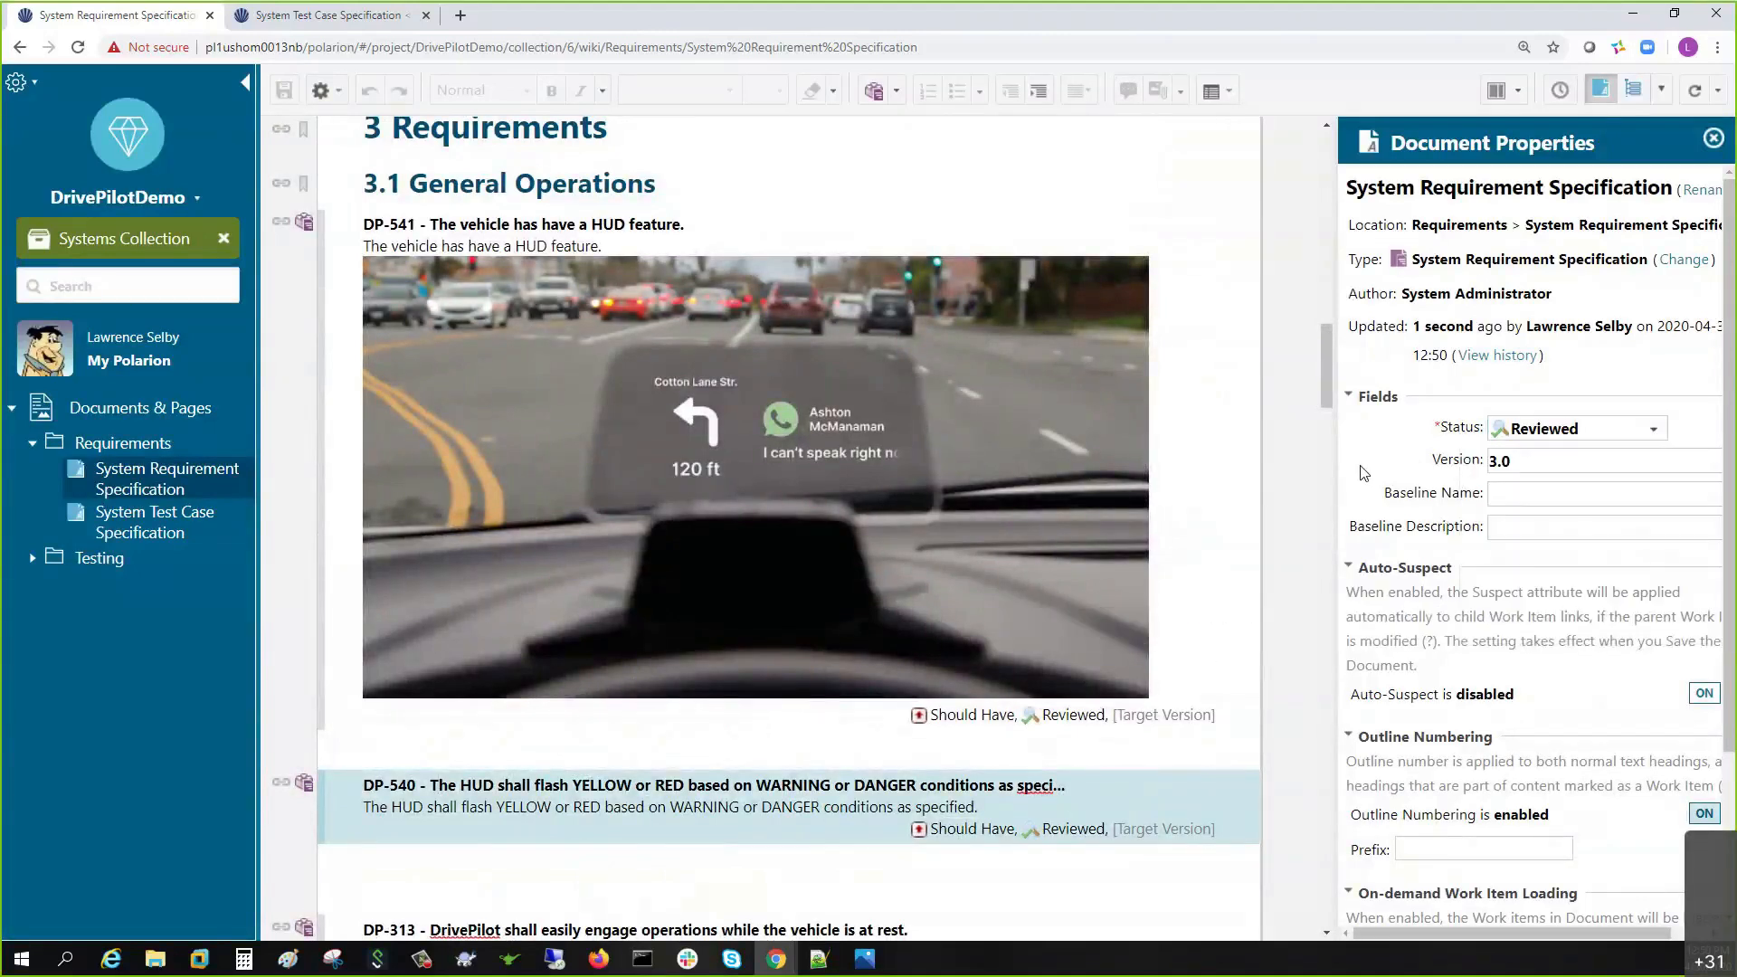
click(1518, 91)
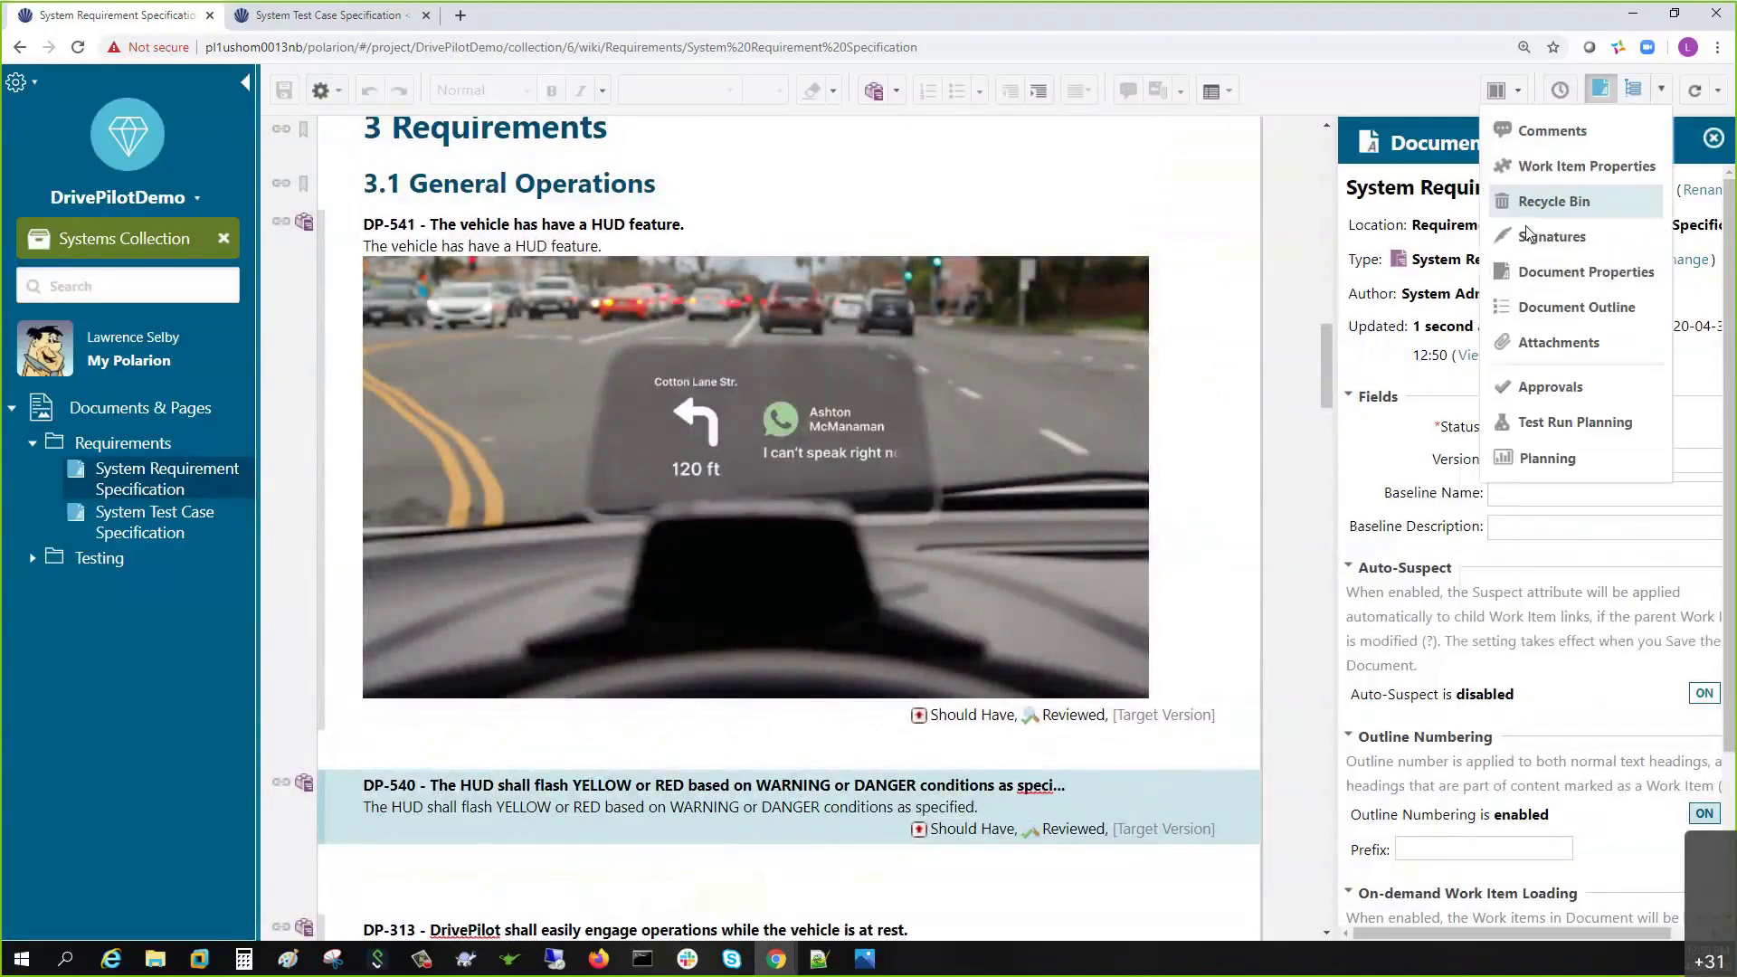
click(1488, 228)
click(1489, 217)
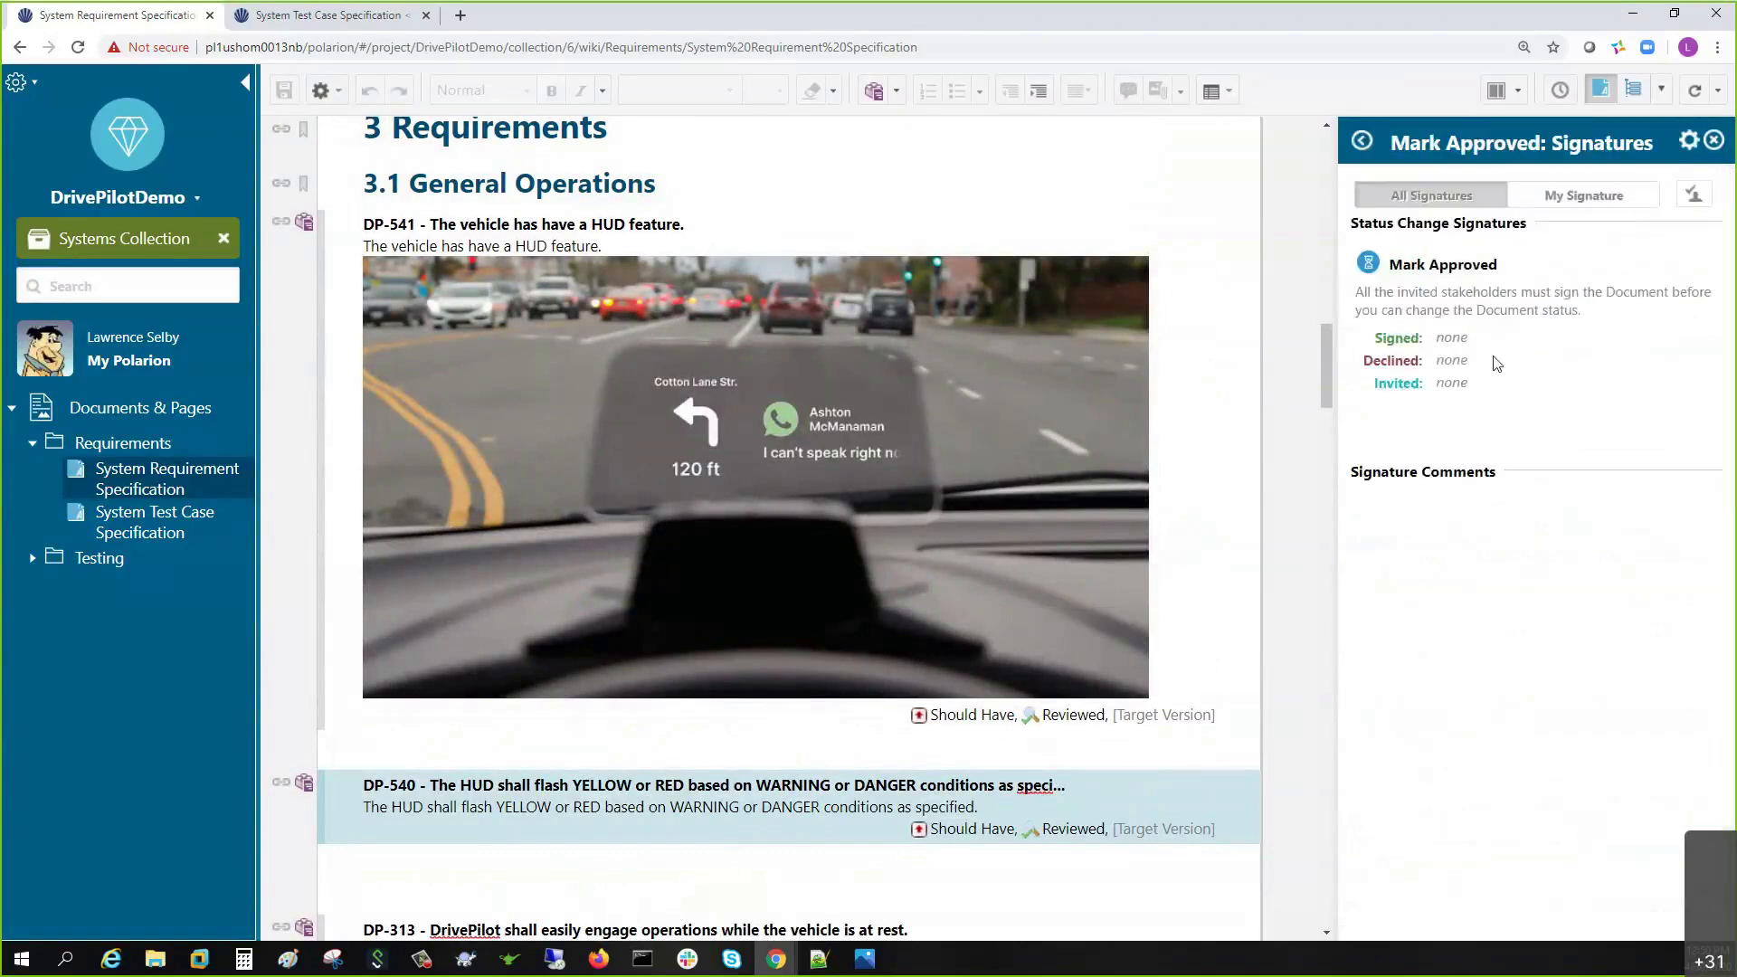
click(1568, 199)
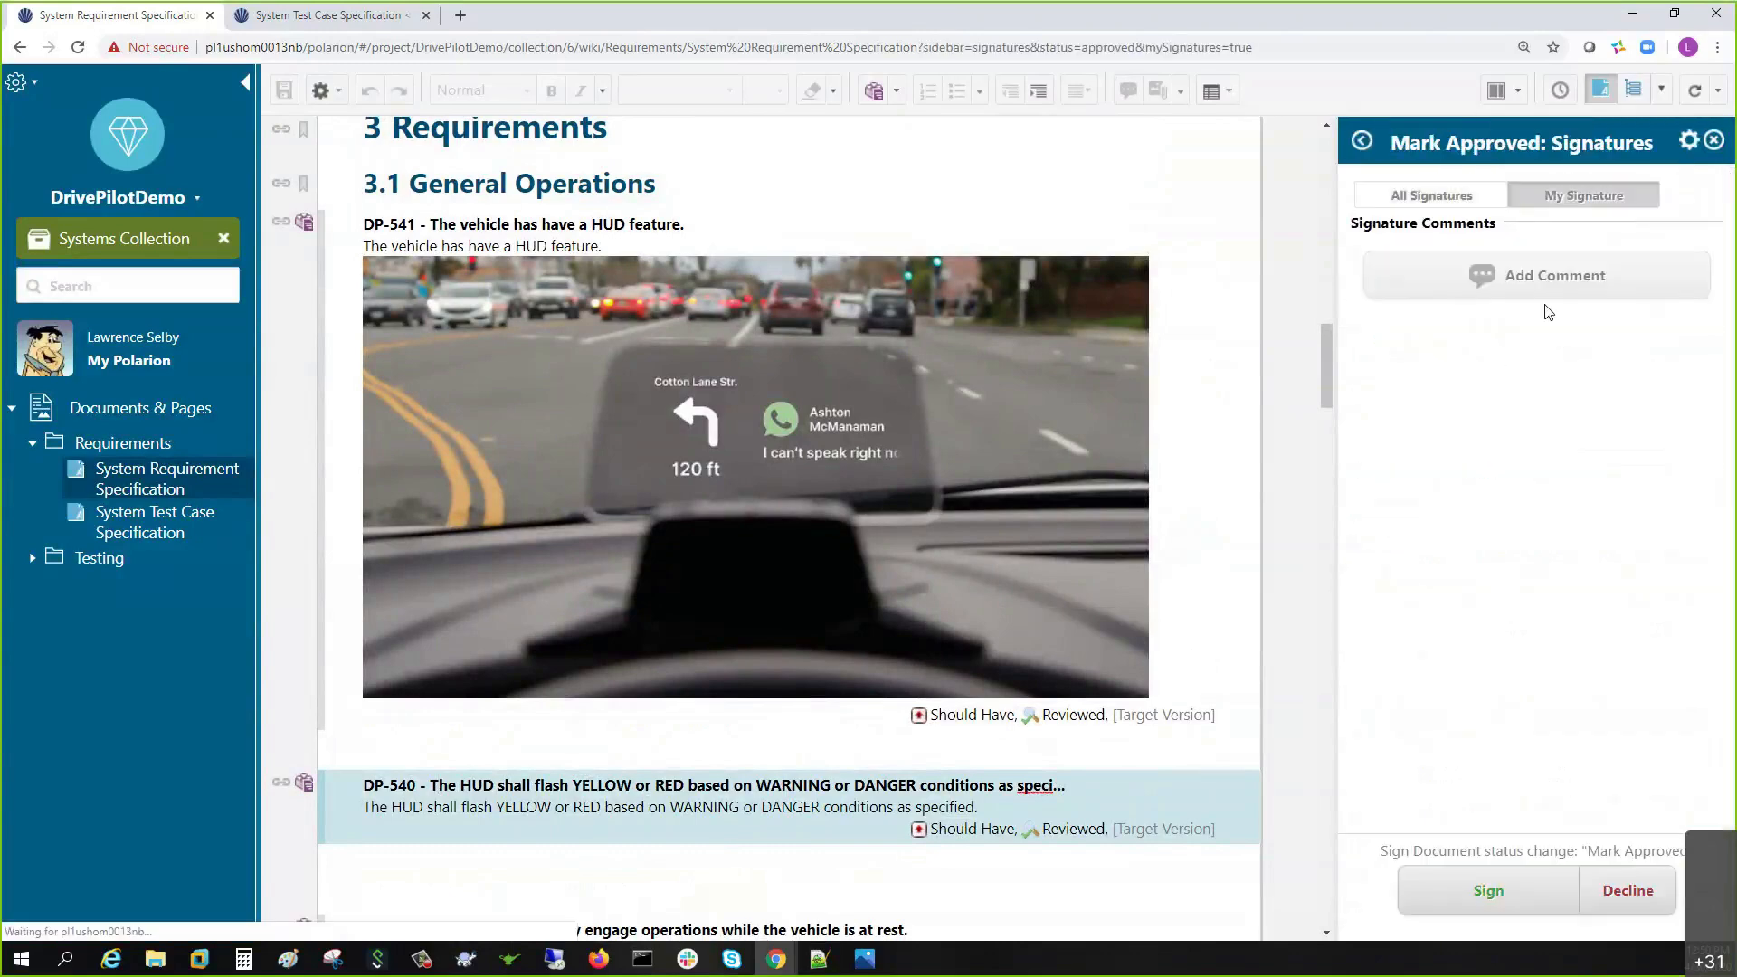
click(1429, 883)
- Submit the Mark Approved e-signature with the user's name and password
click(286, 88)
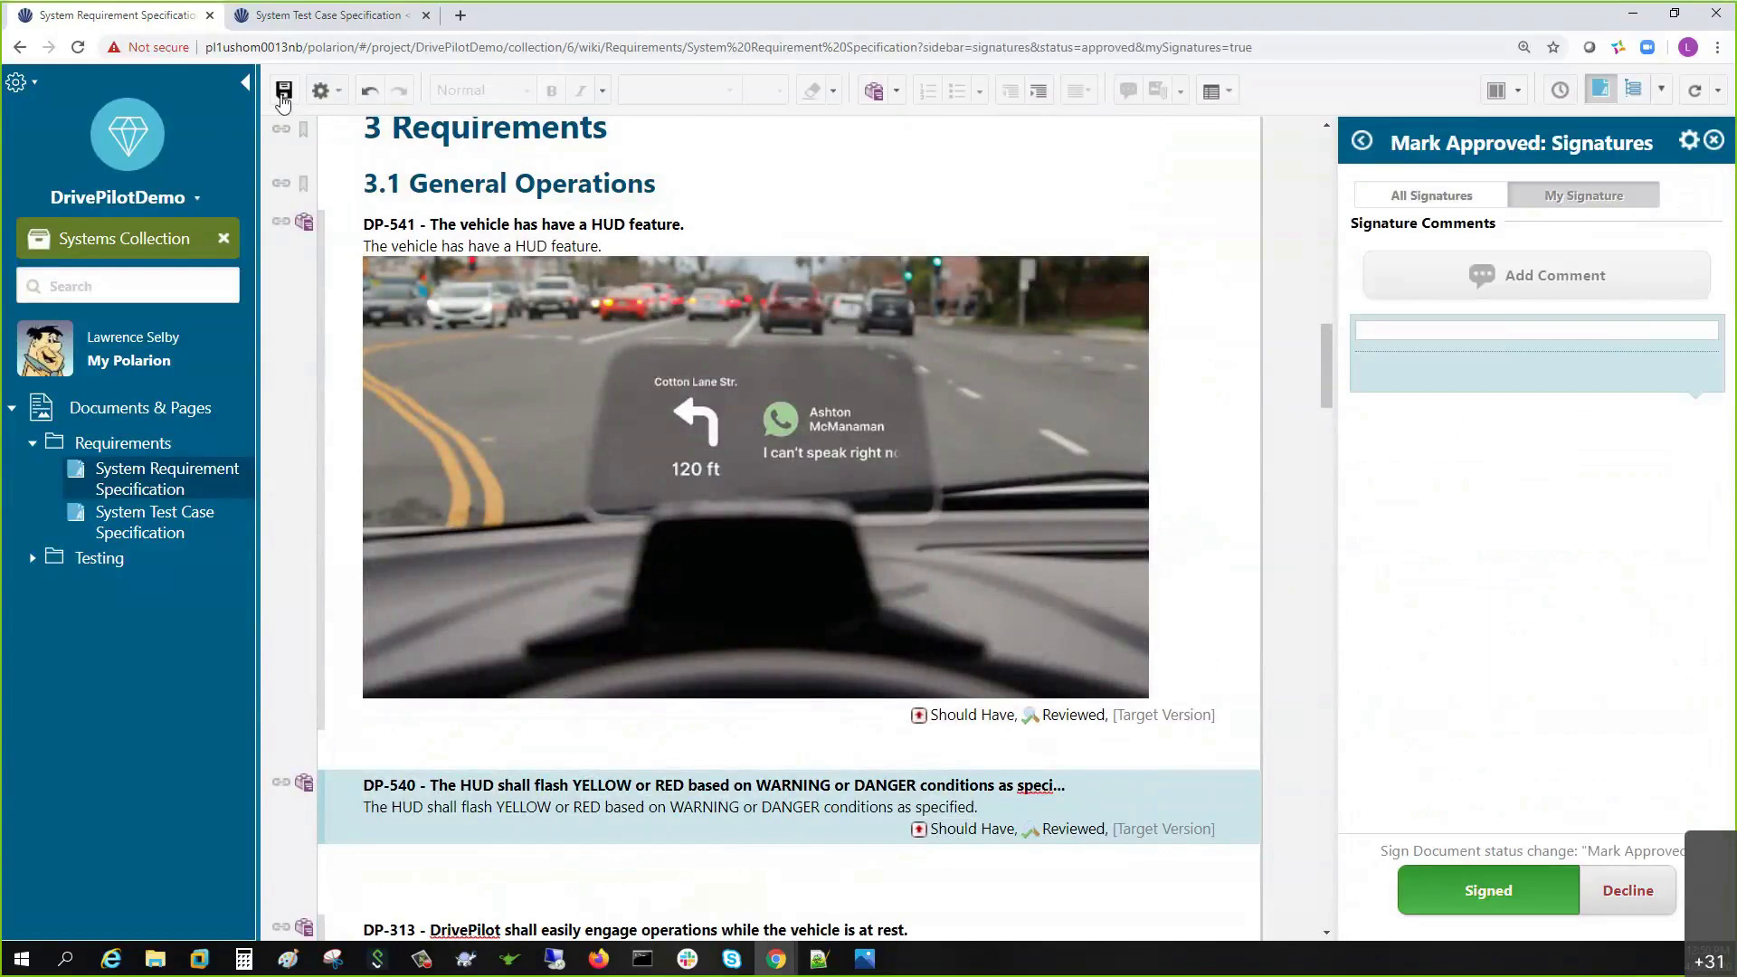
click(723, 630)
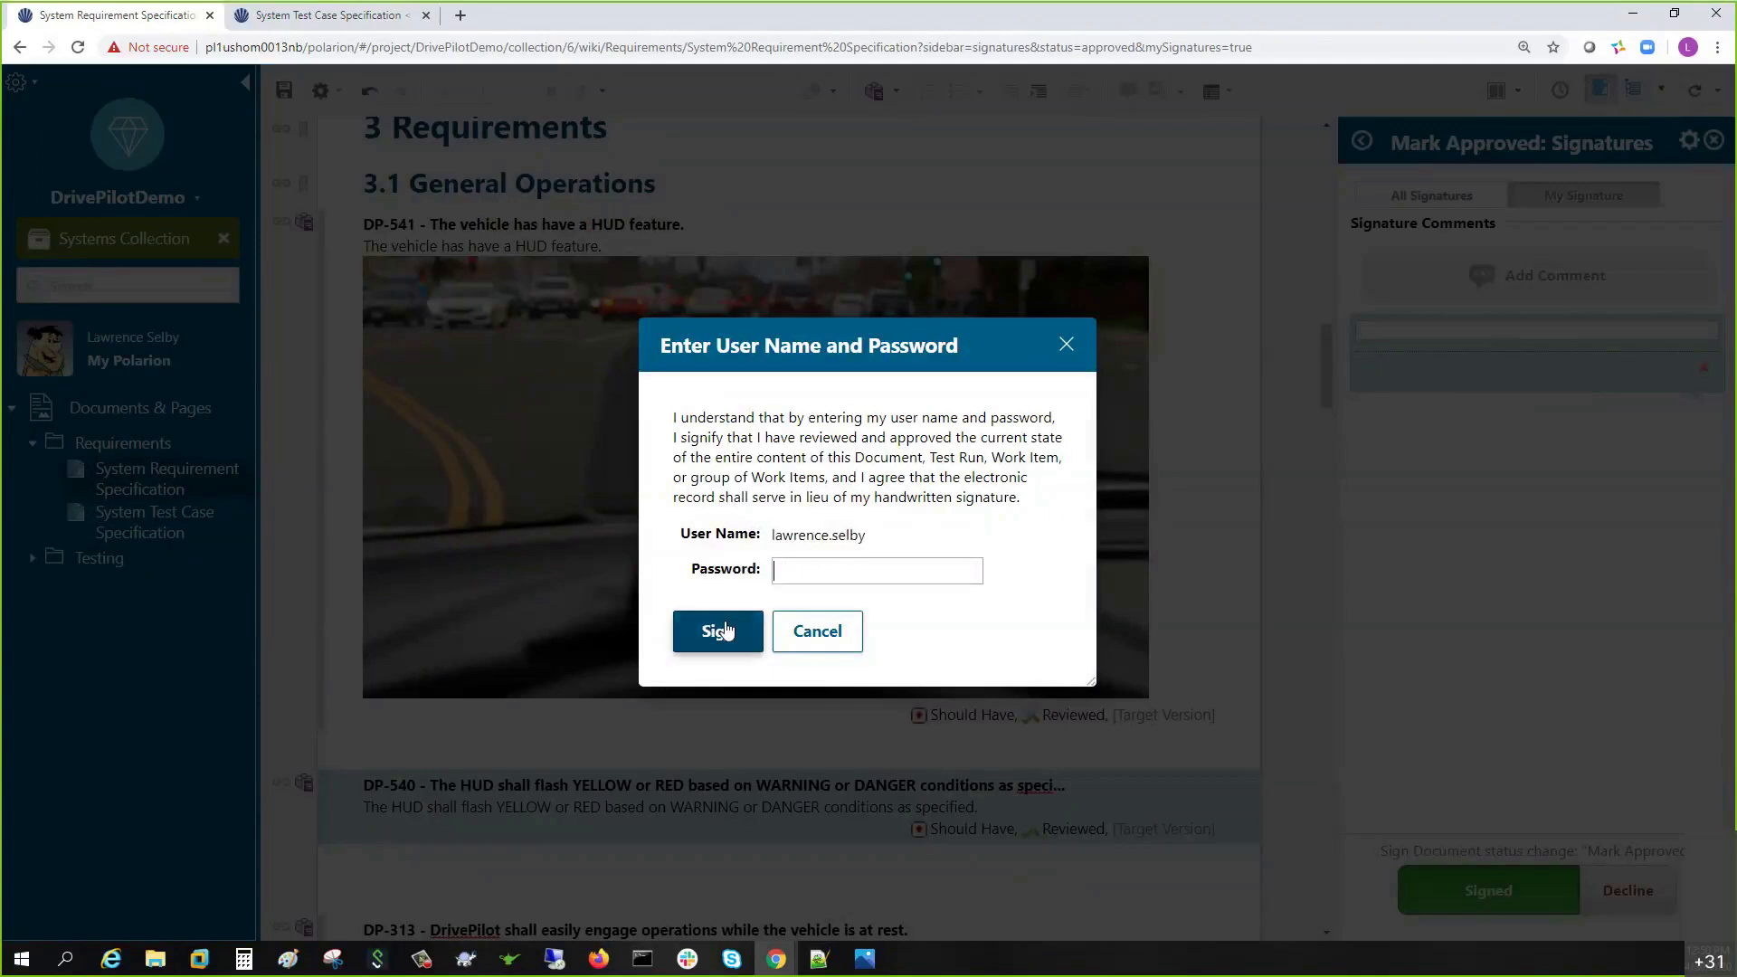
text(*********)
click(725, 630)
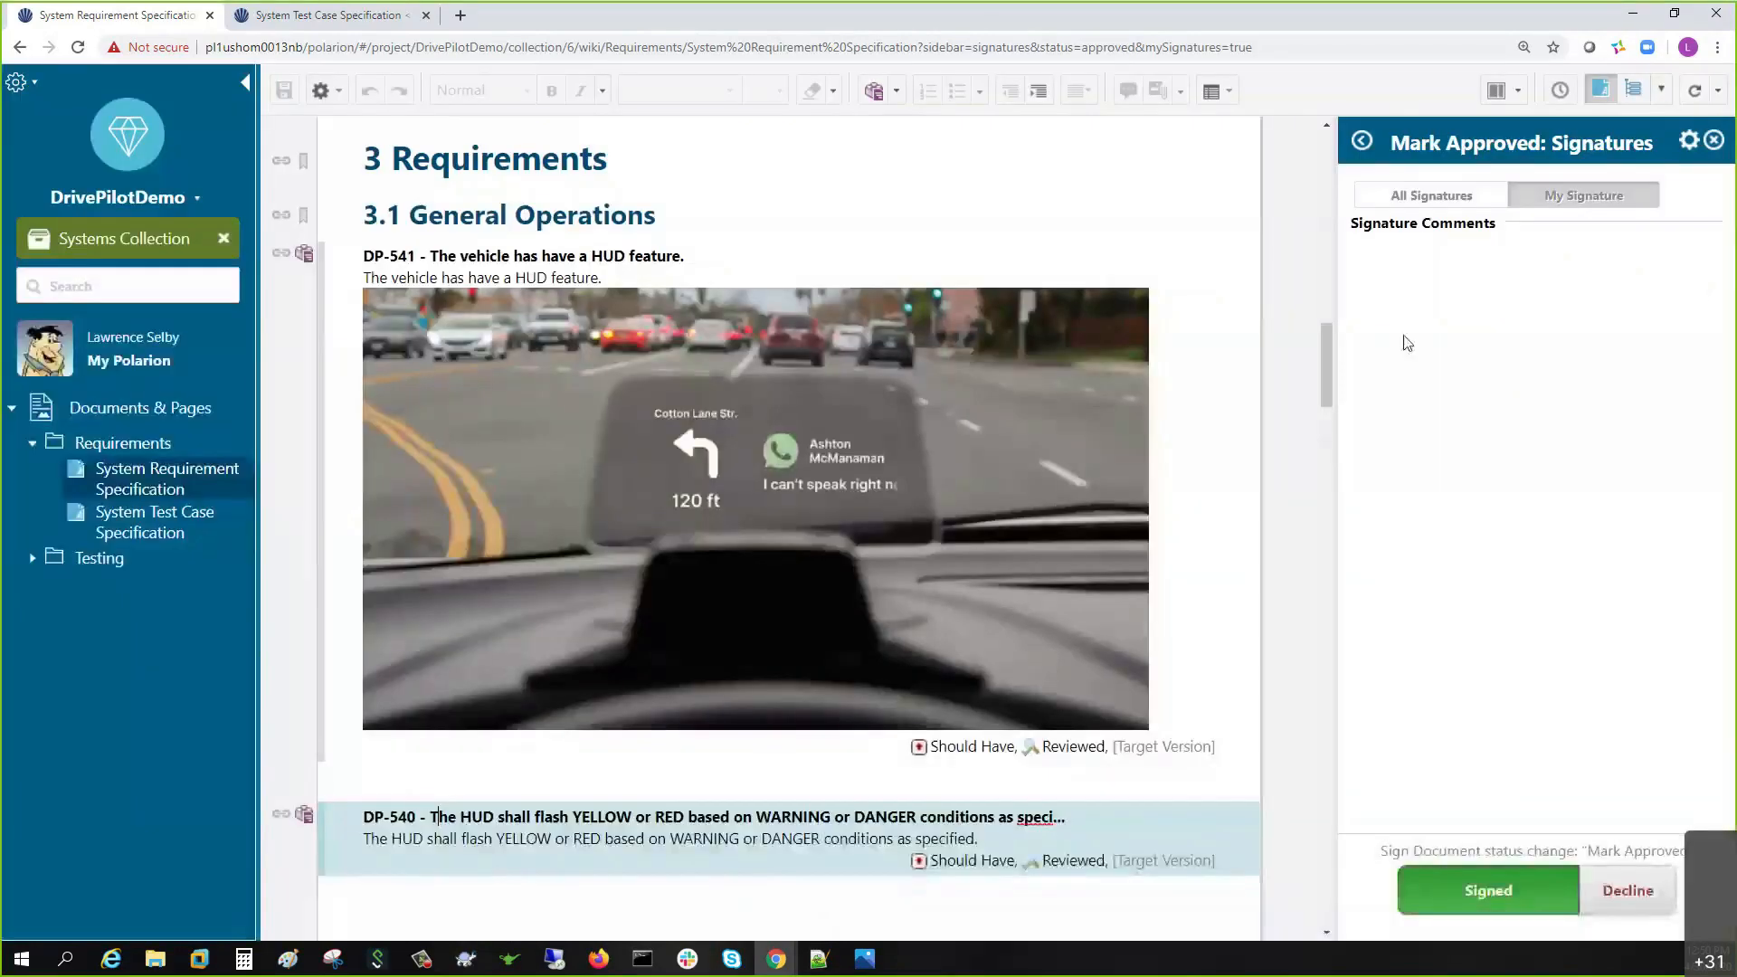
click(1661, 89)
- Perform Mark Approved with 'Baseline 3.0' as both Baseline Name and Baseline Description, and save
click(1554, 287)
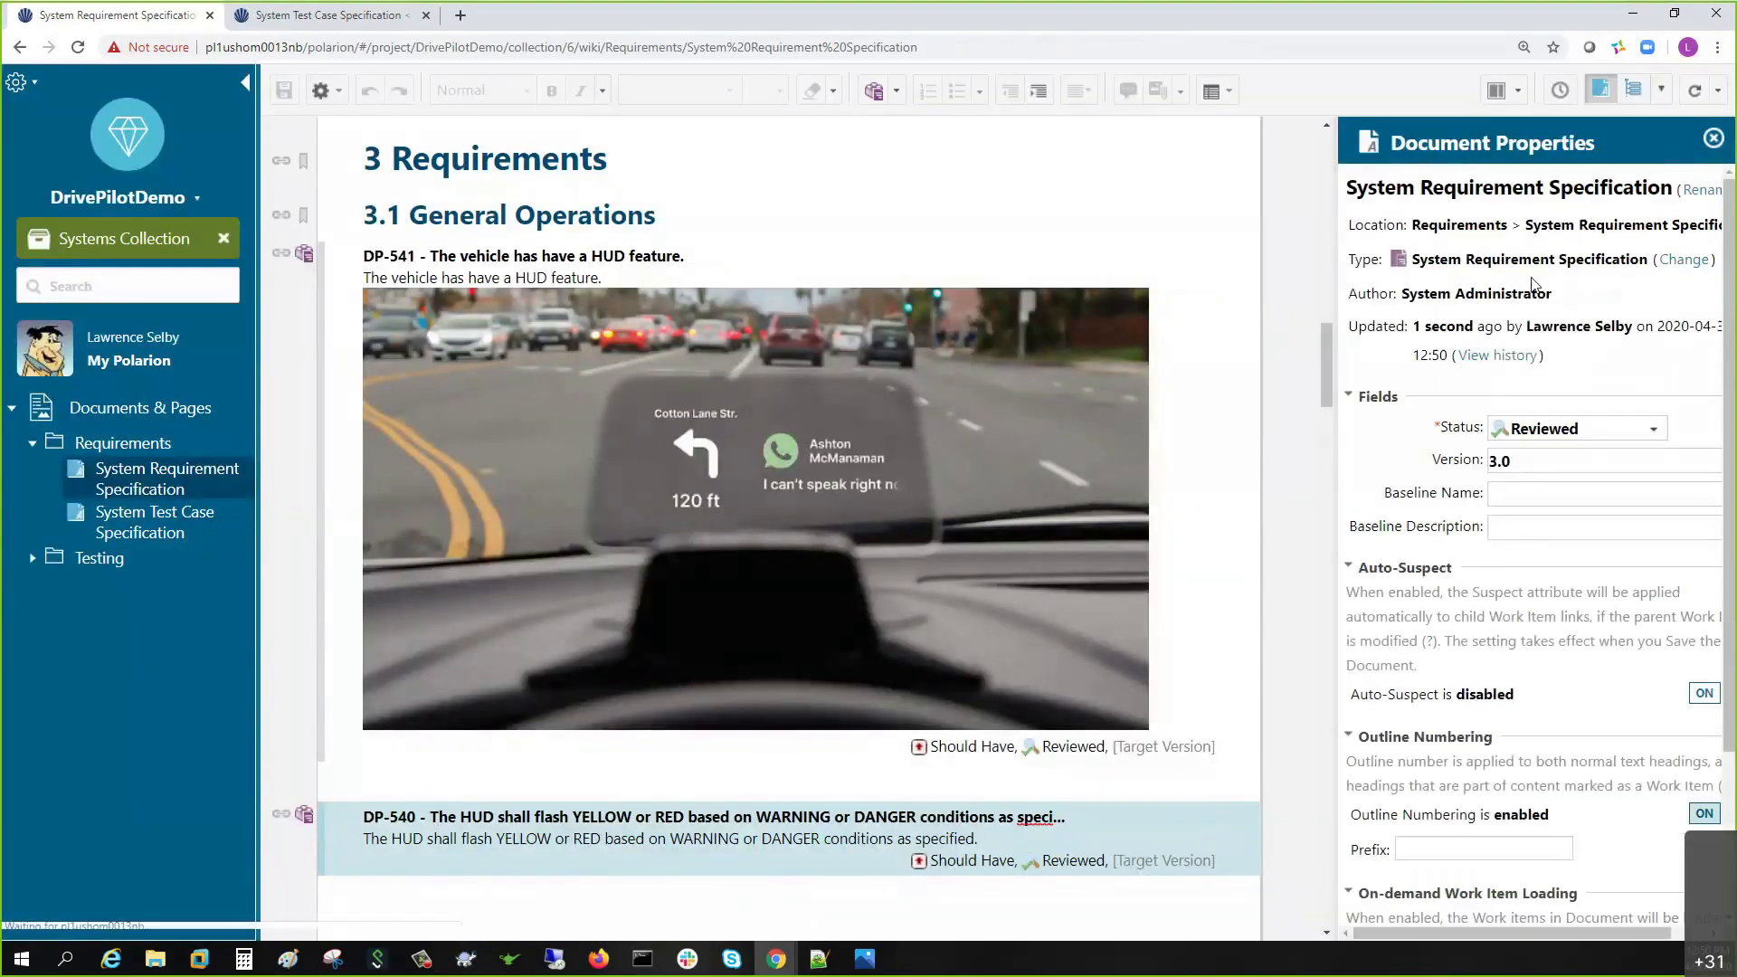
click(1575, 442)
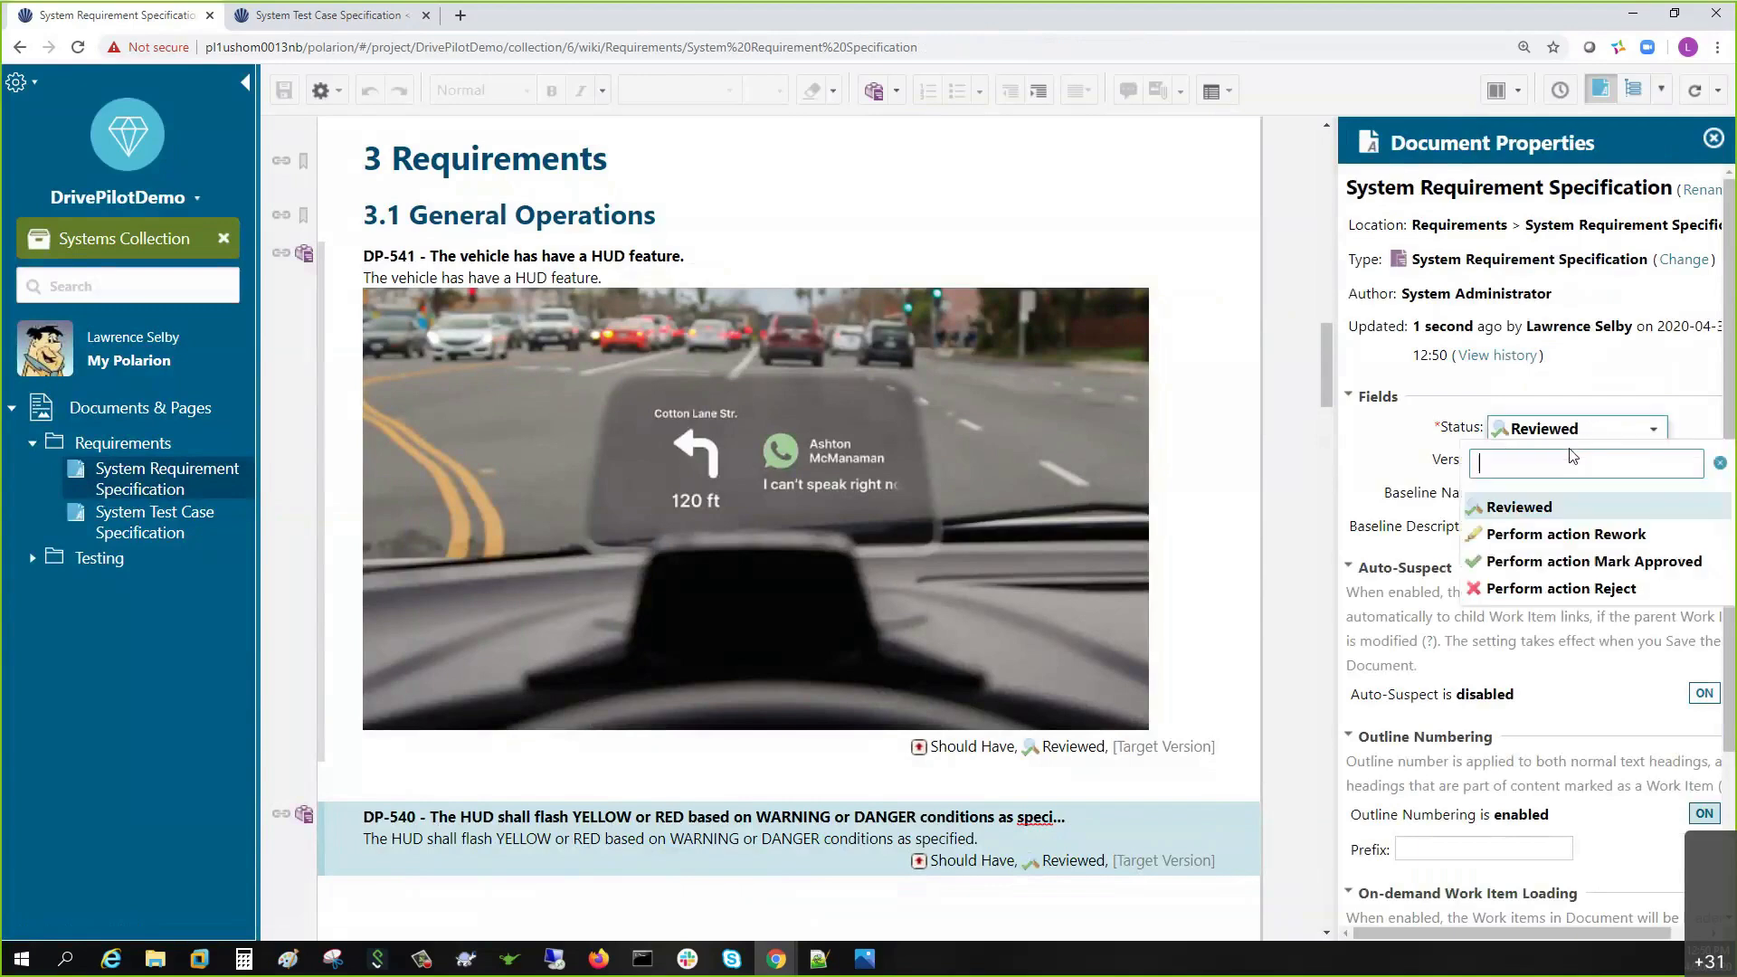
click(1557, 558)
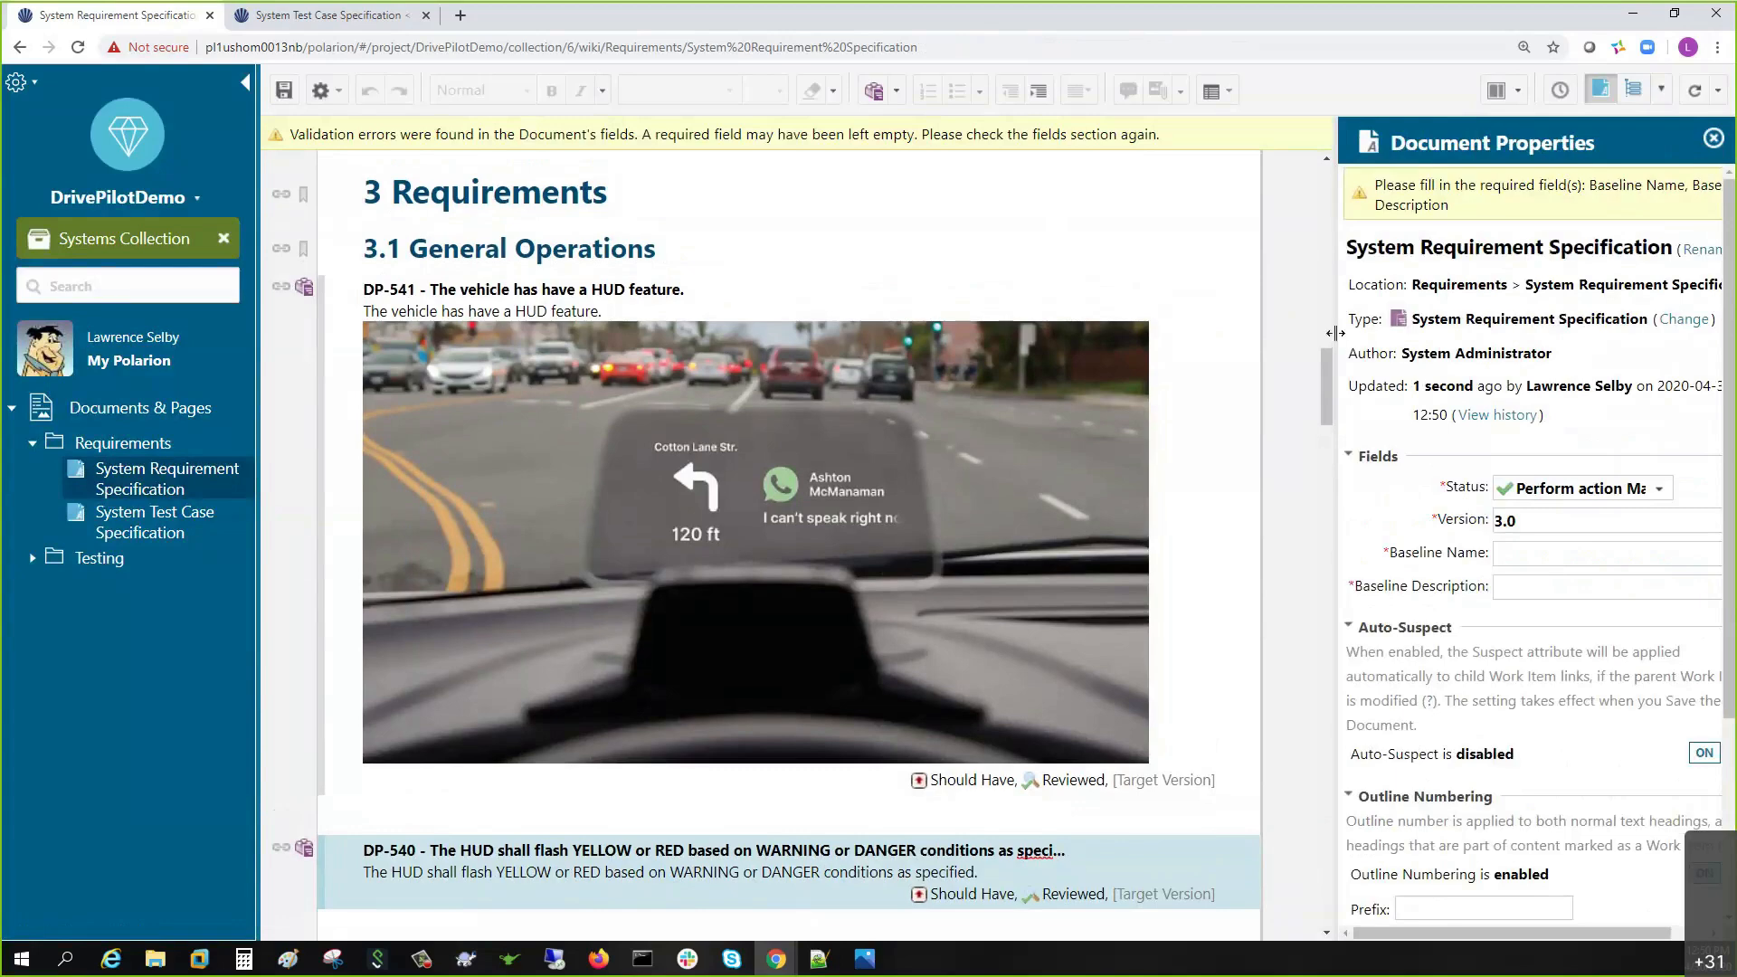
drag(1339, 340, 1262, 335)
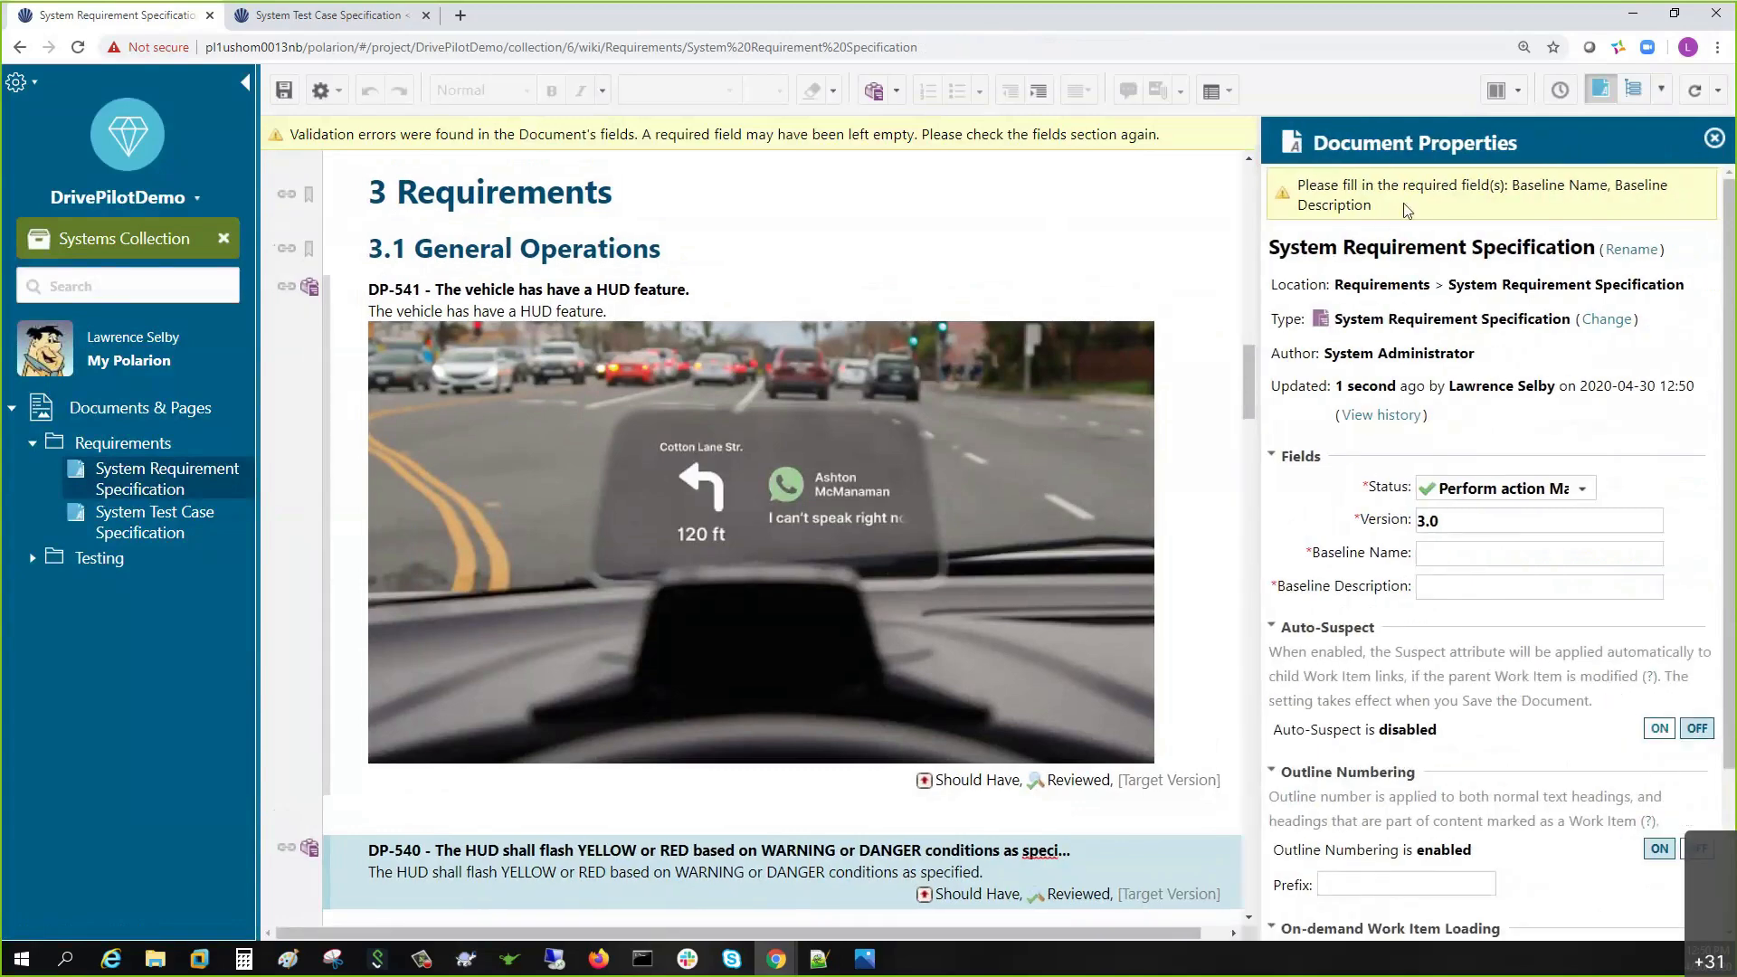
click(1439, 556)
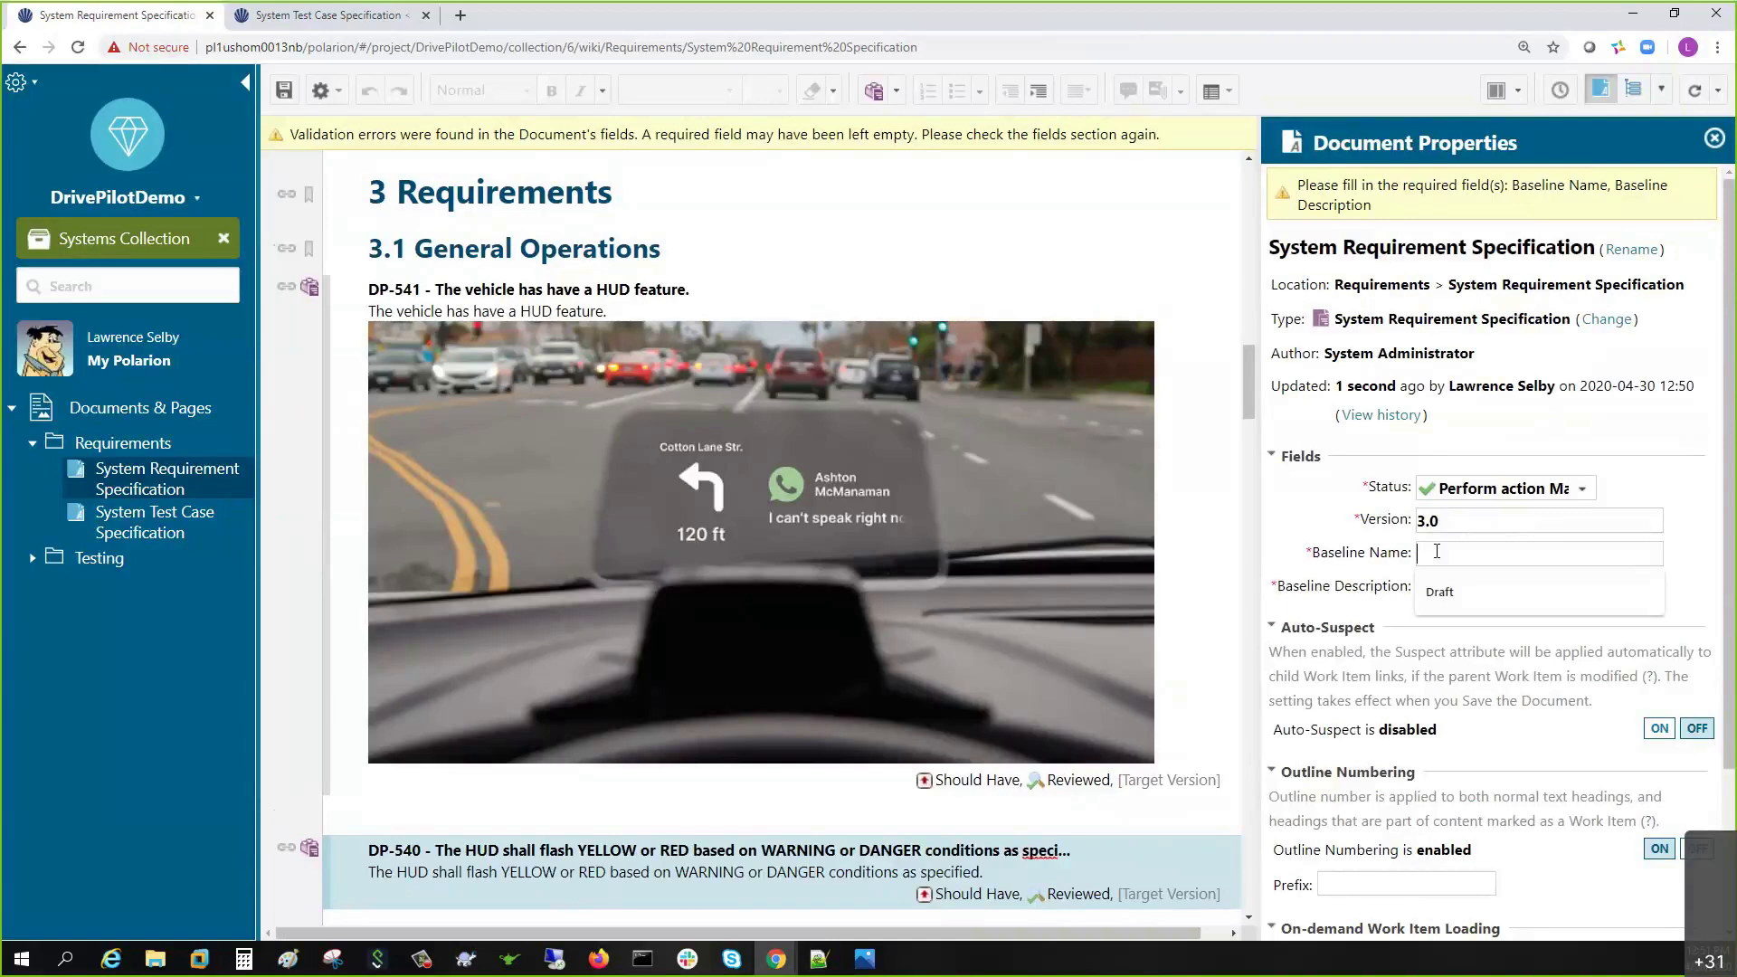
text(Baseline 3.0)
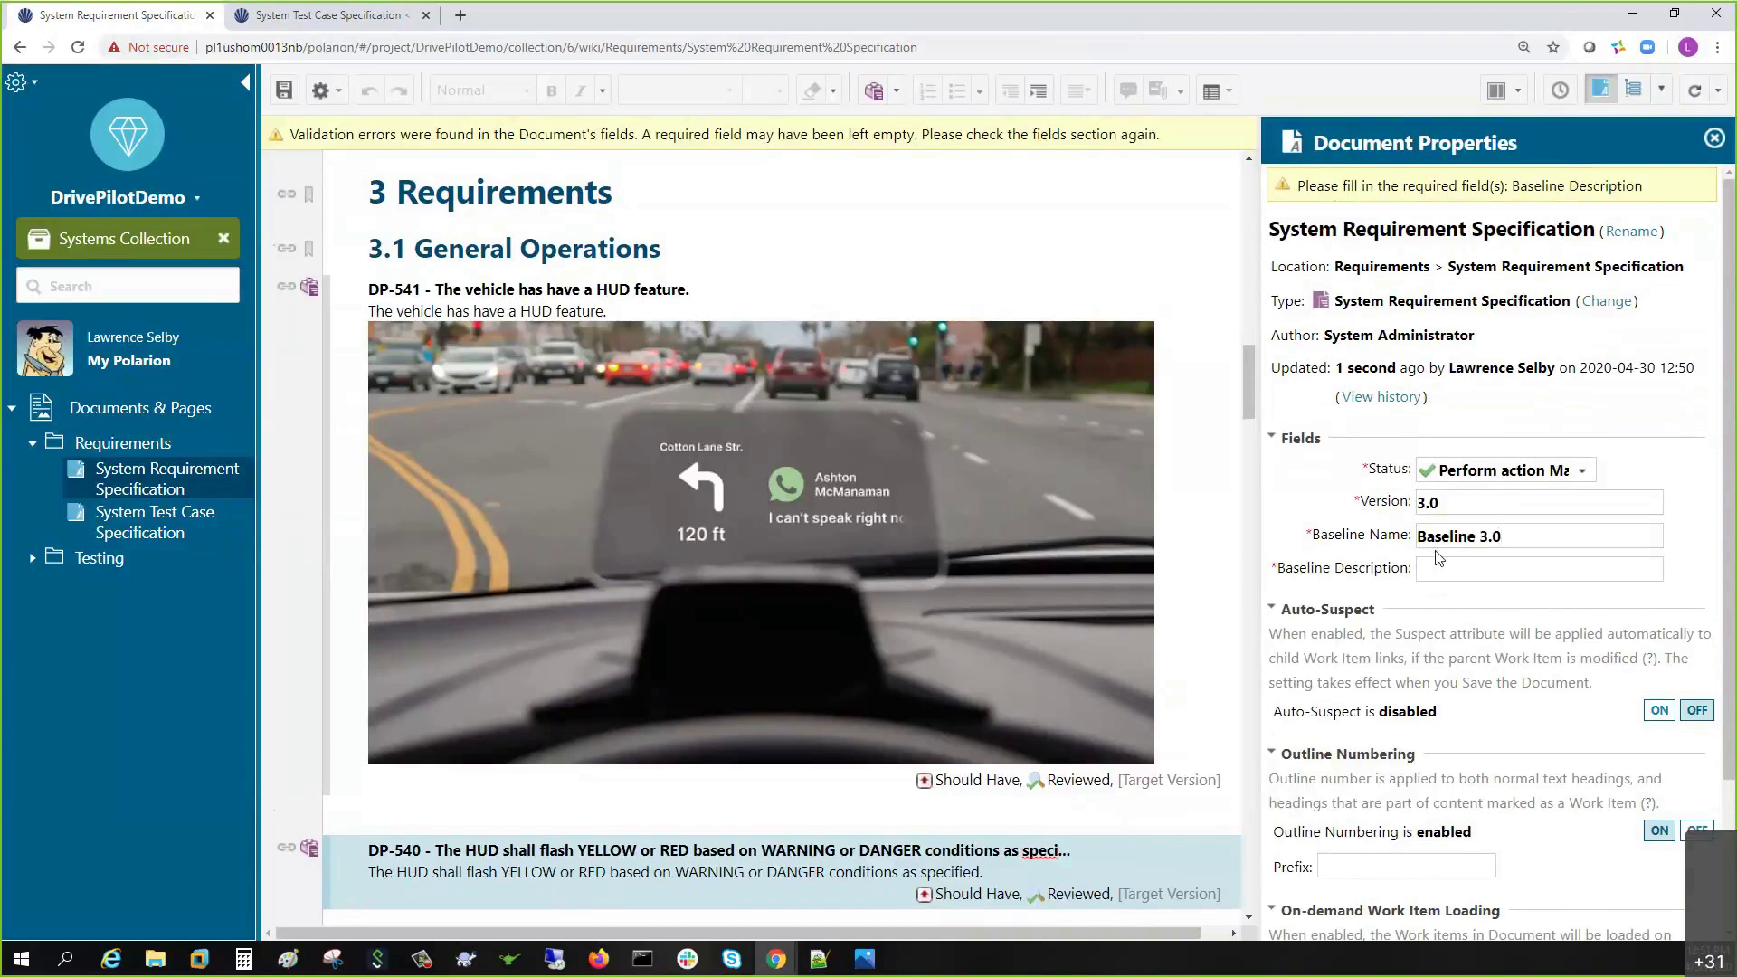
key(ctrl+a)
key(ctrl+c)
key(Tab)
key(ctrl+v)
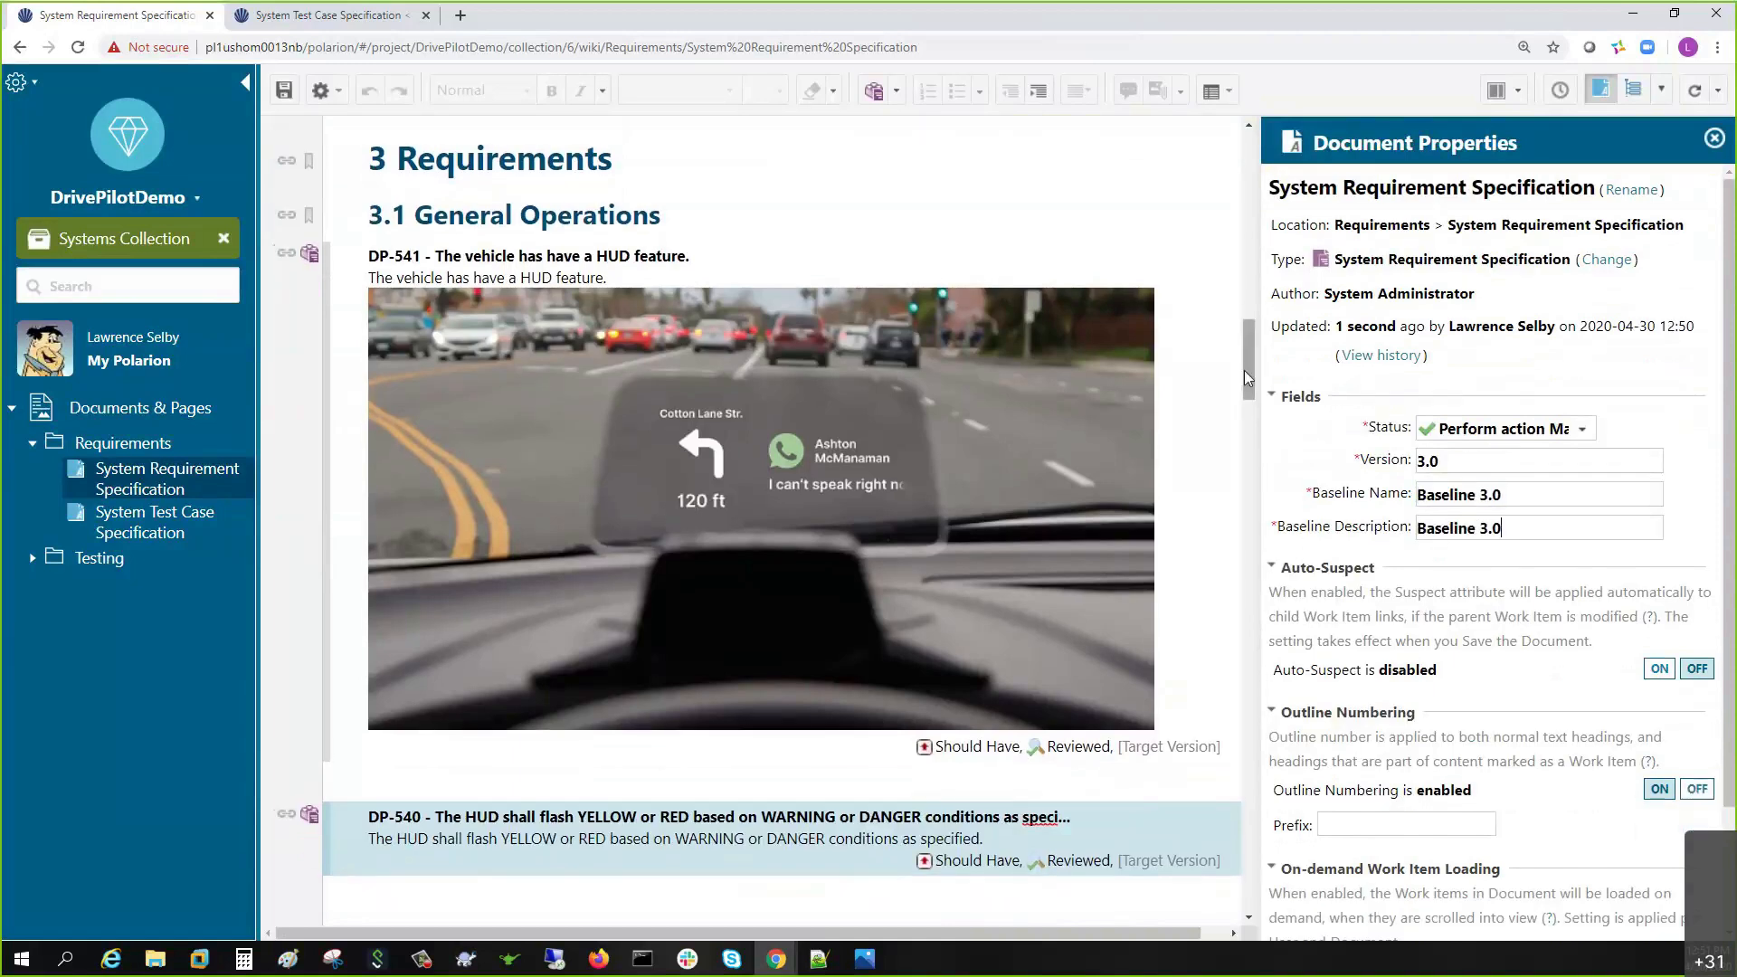
click(284, 90)
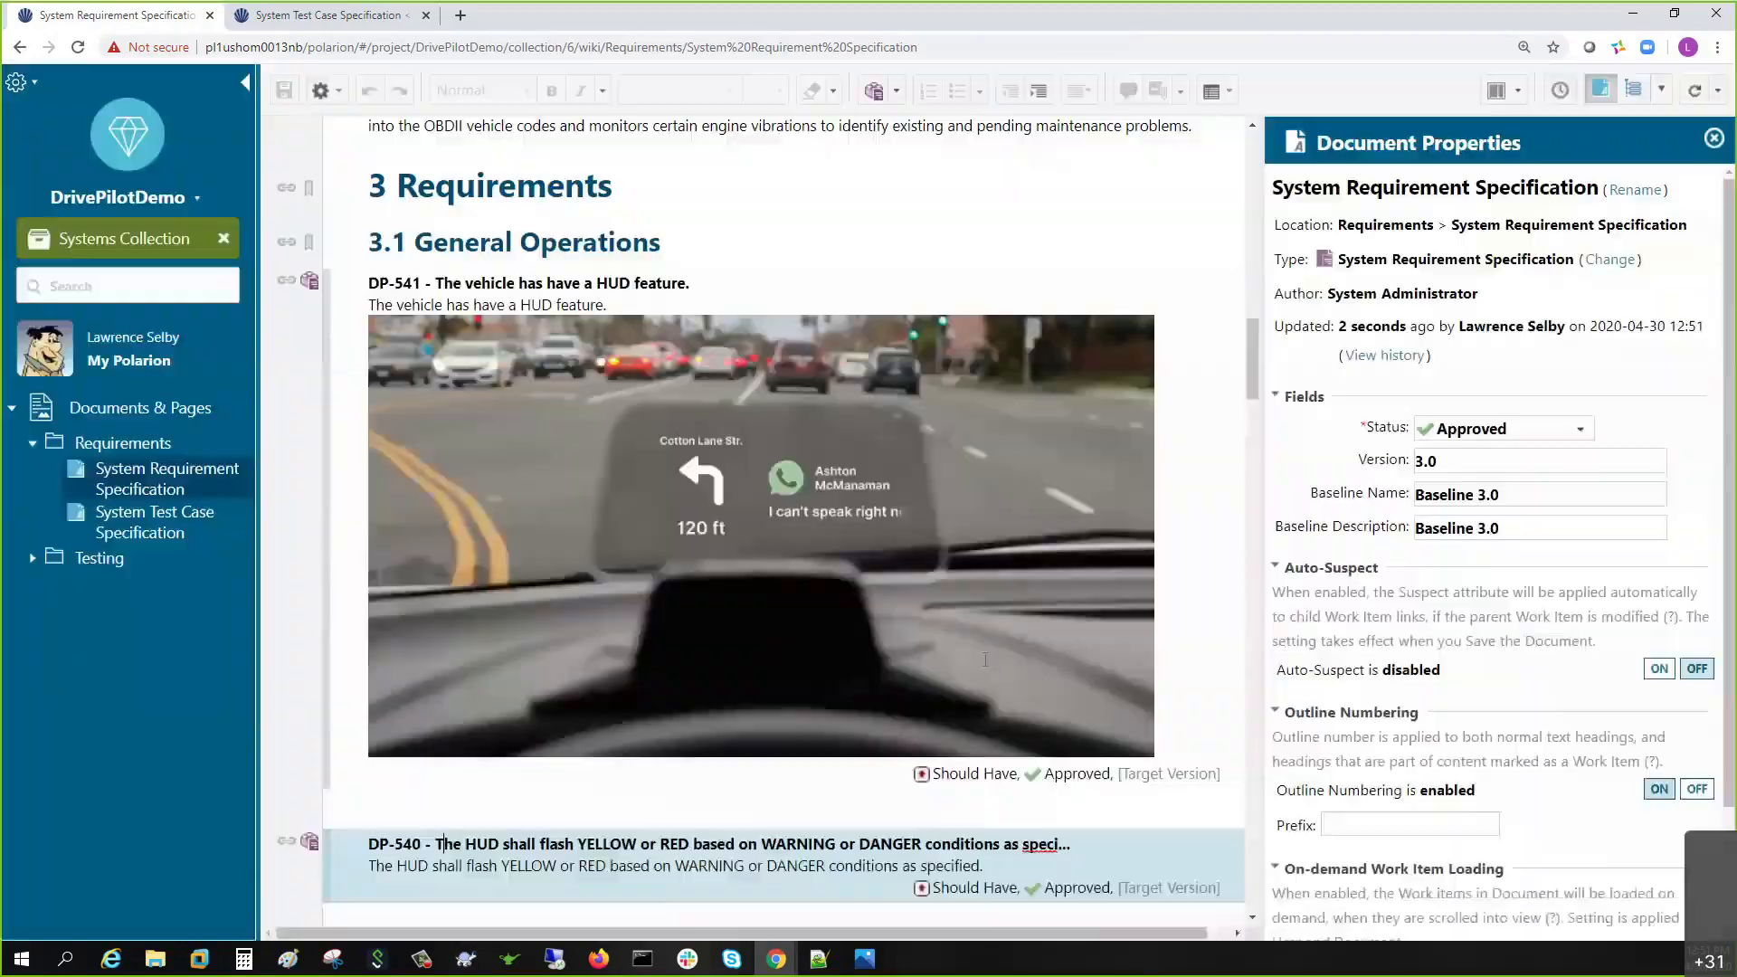
- Start a new version of the System Requirement Specification and save it as Draft 4.0
scroll(1142, 642, up, 7)
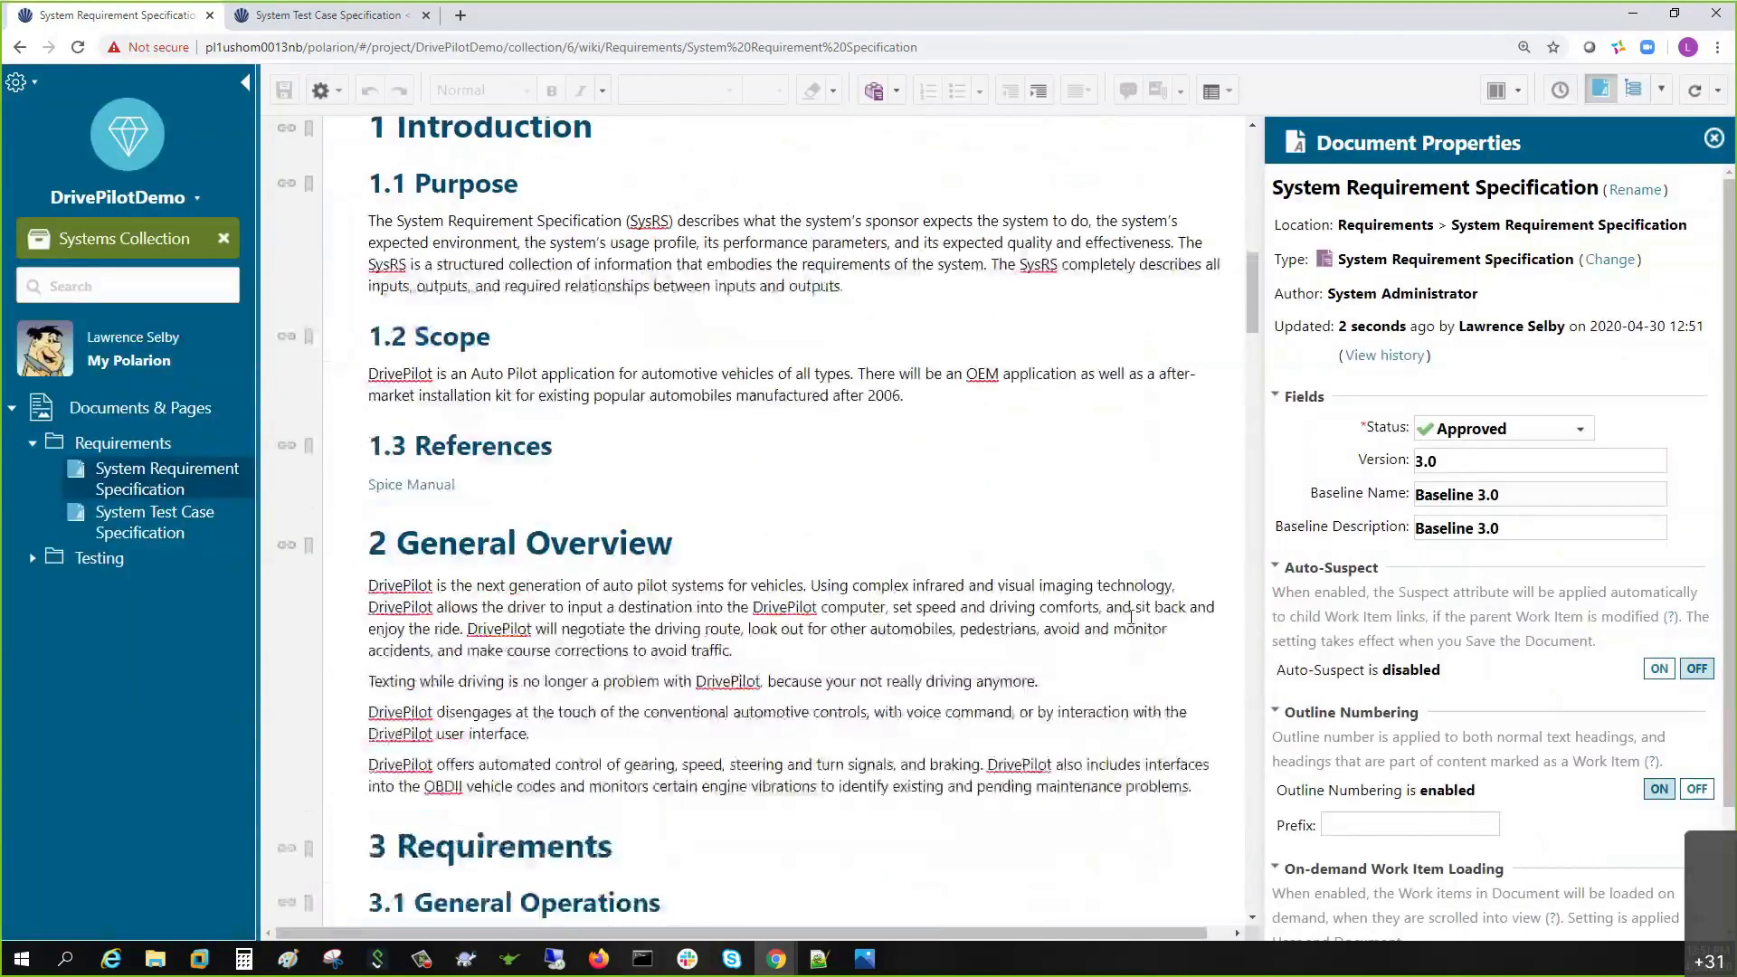
scroll(1131, 616, down, 4)
scroll(1131, 616, down, 1)
scroll(1033, 510, up, 12)
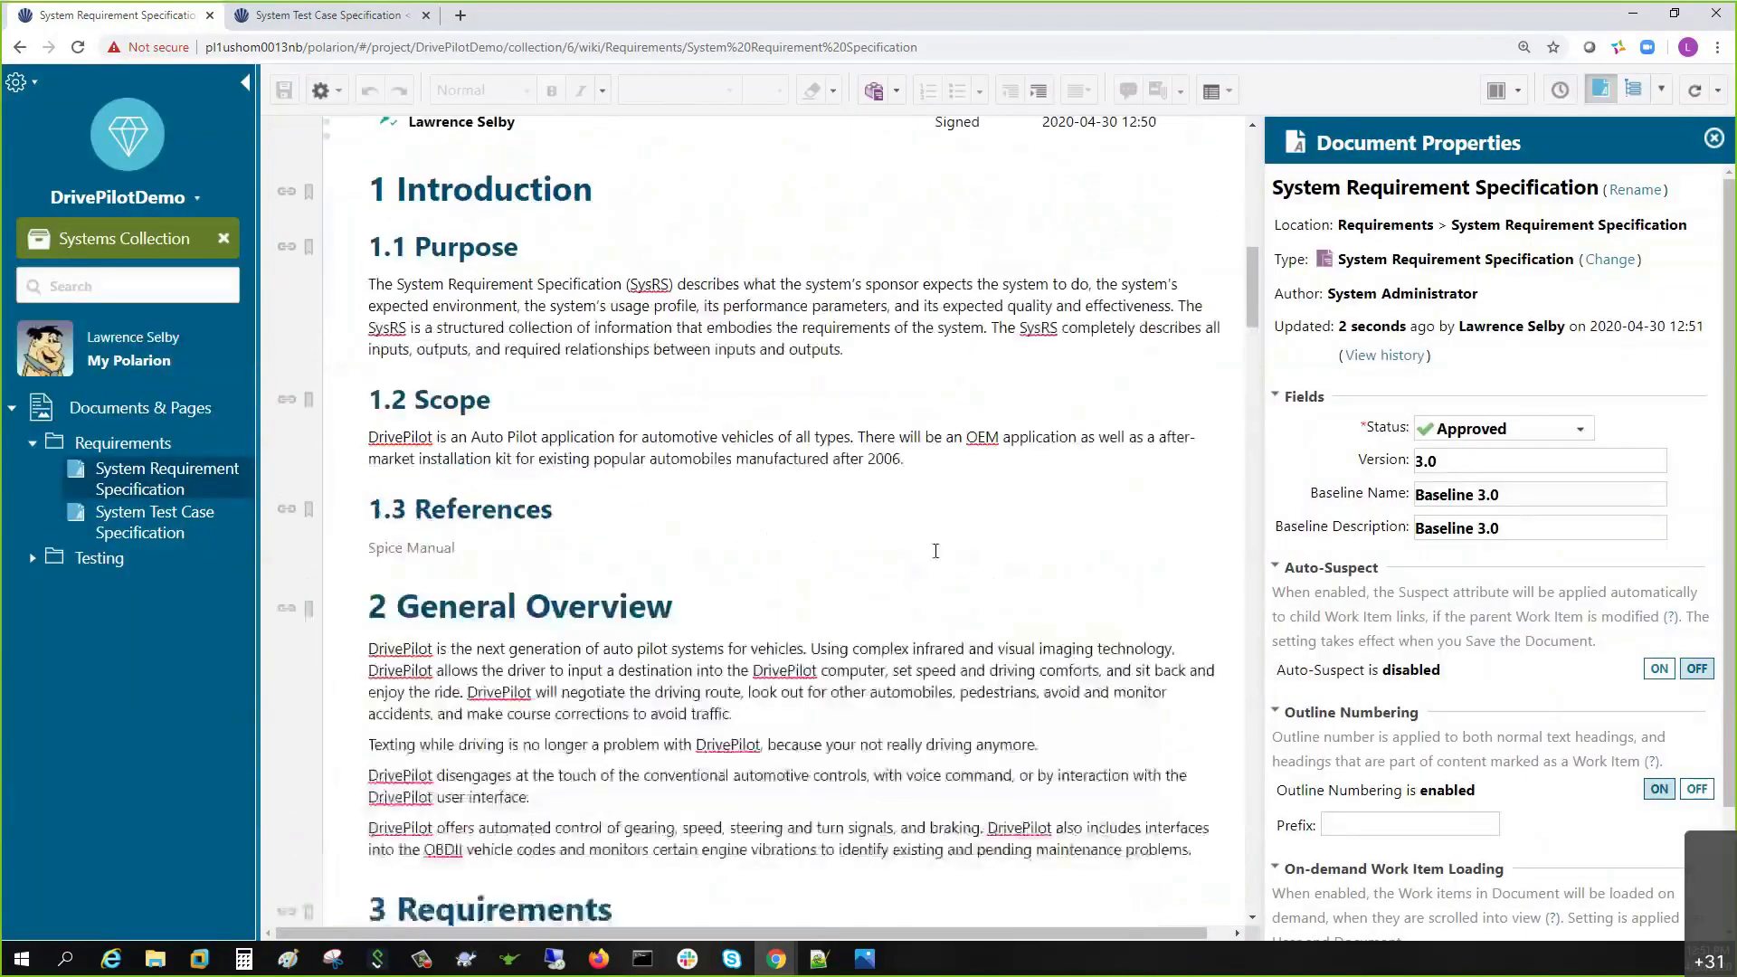
scroll(935, 551, down, 5)
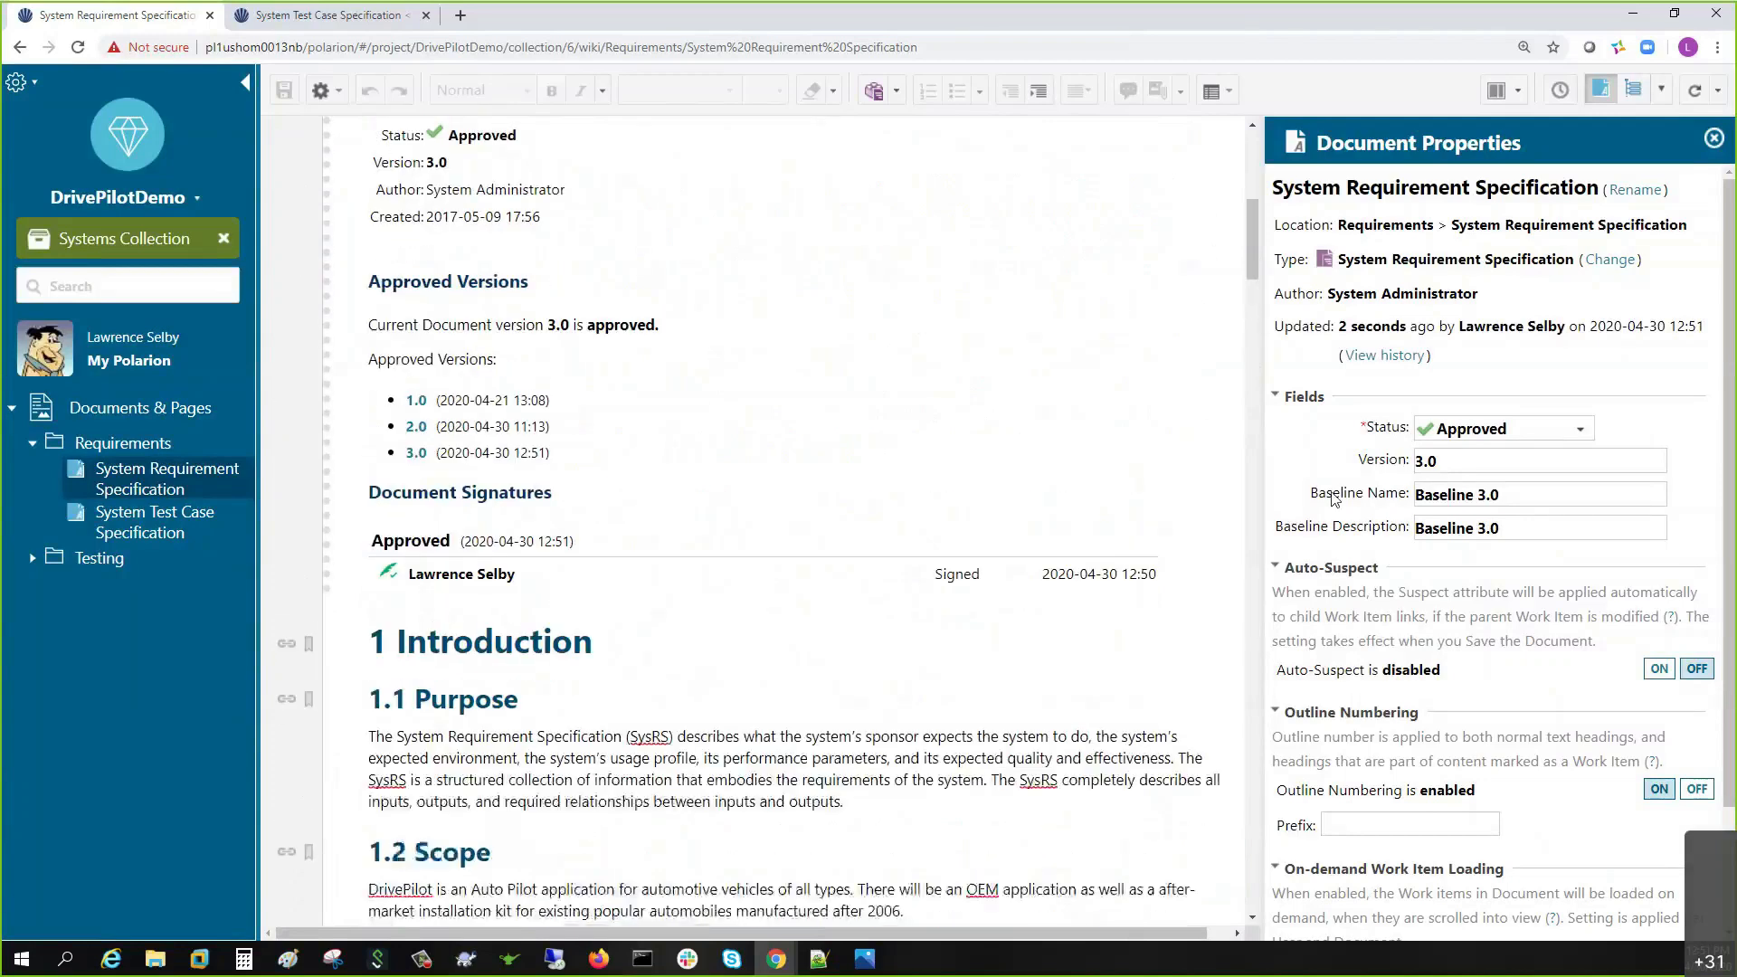
click(1485, 438)
click(1501, 534)
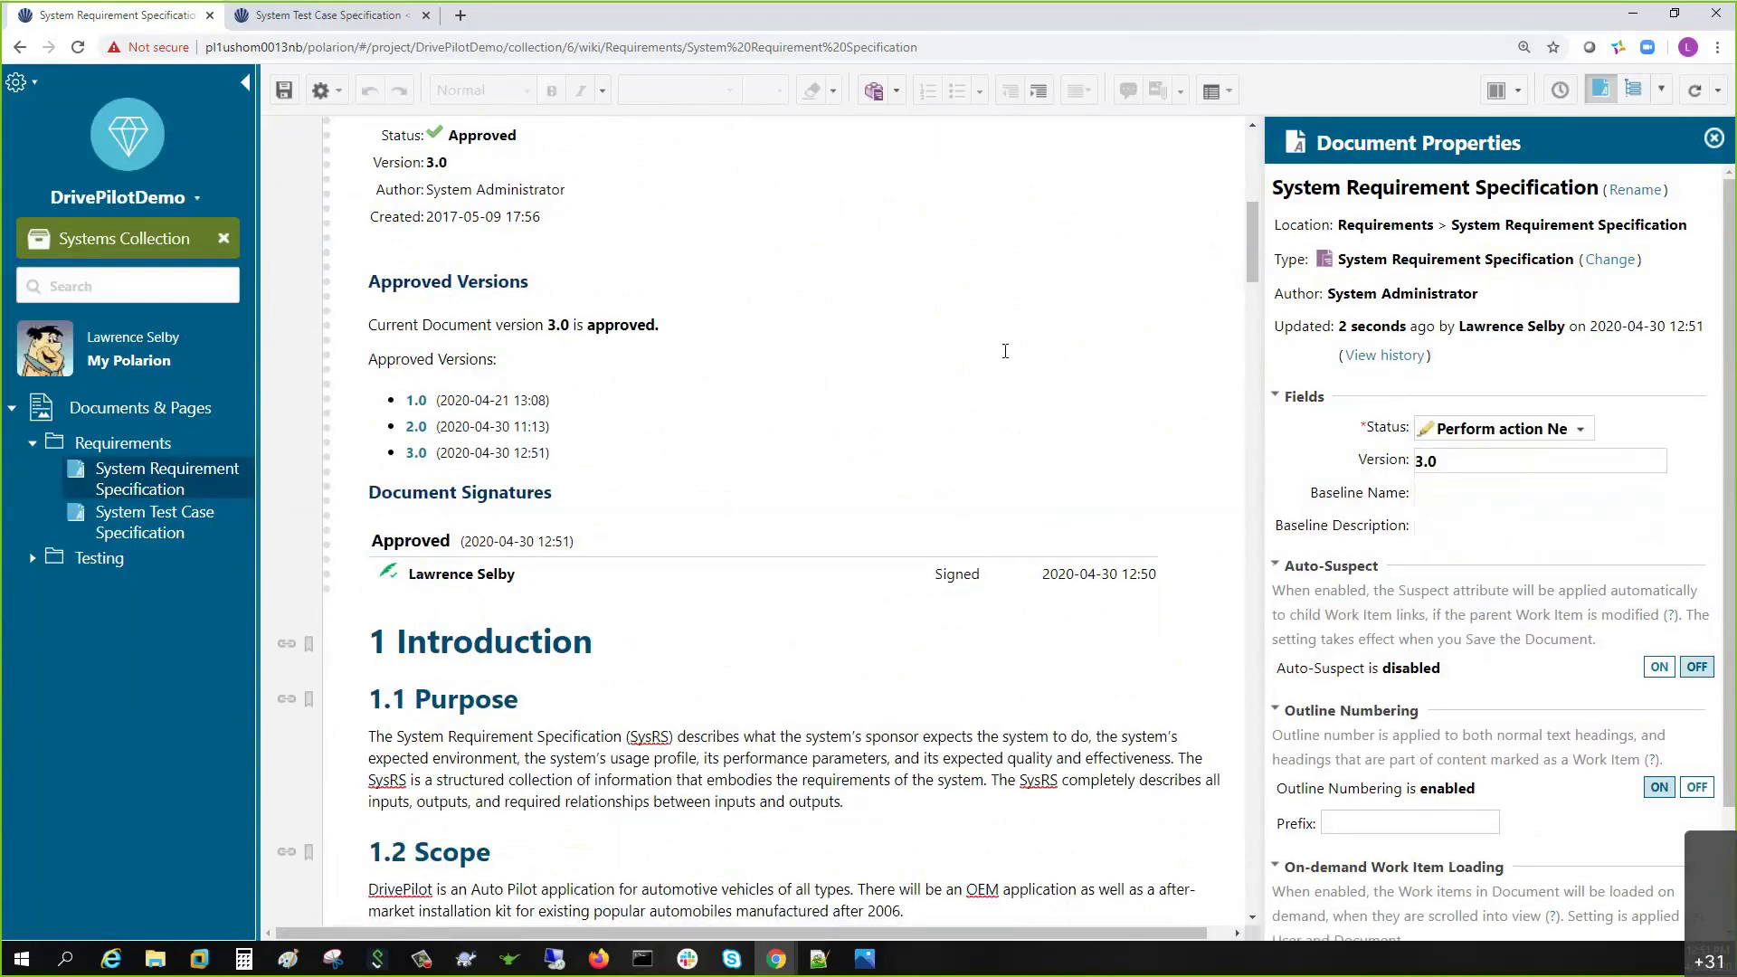
key(ctrl+s)
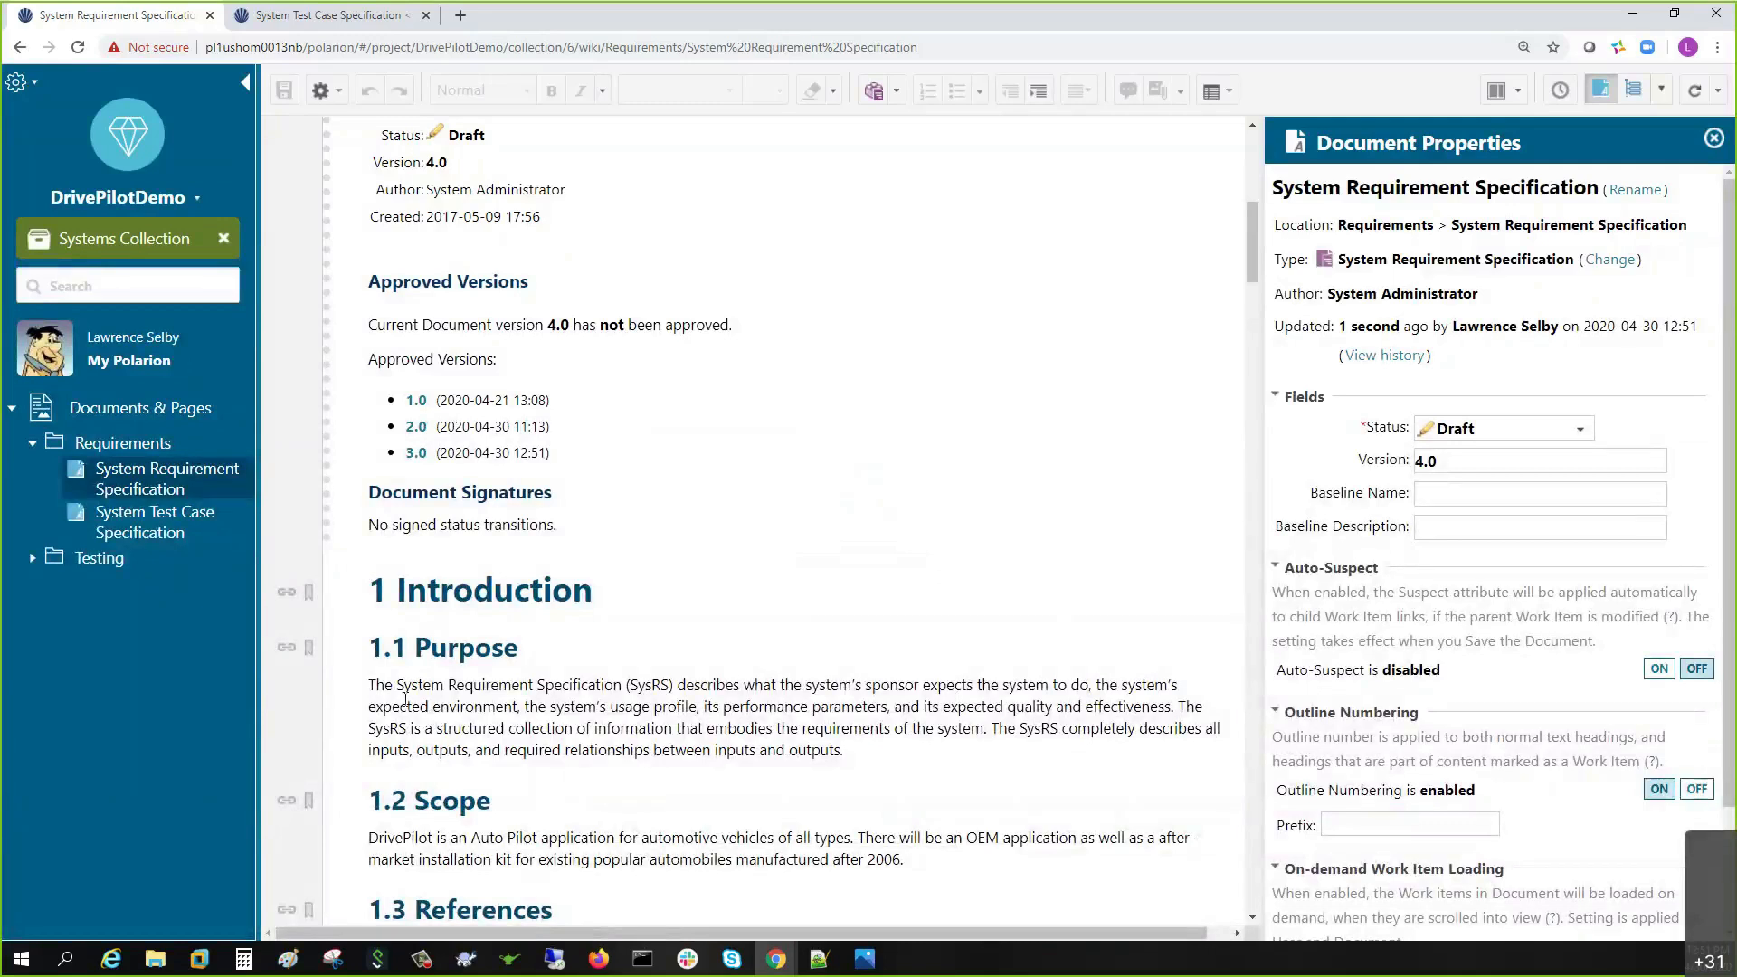
- Open the Systems Collection in a new tab placed first in the tab bar
right_click(116, 237)
click(158, 247)
drag(511, 30, 108, 18)
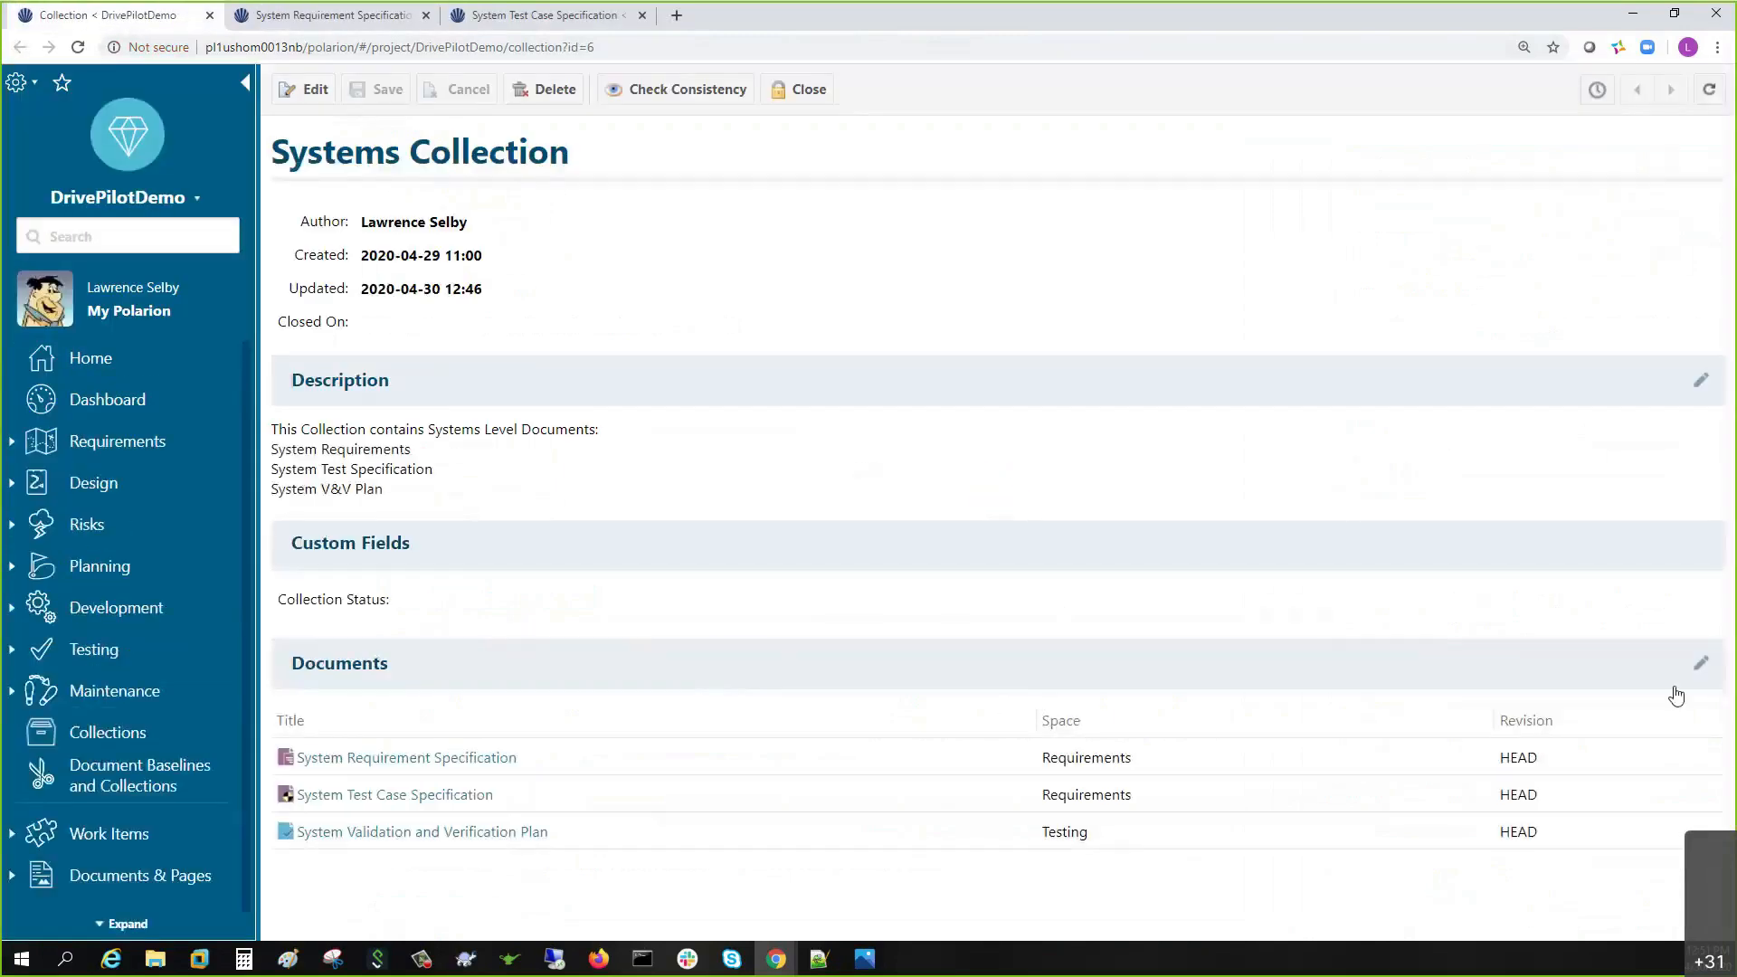
- Set the System Requirement Specification's revision in the collection to Baseline 3.0 and save the collection
click(1701, 663)
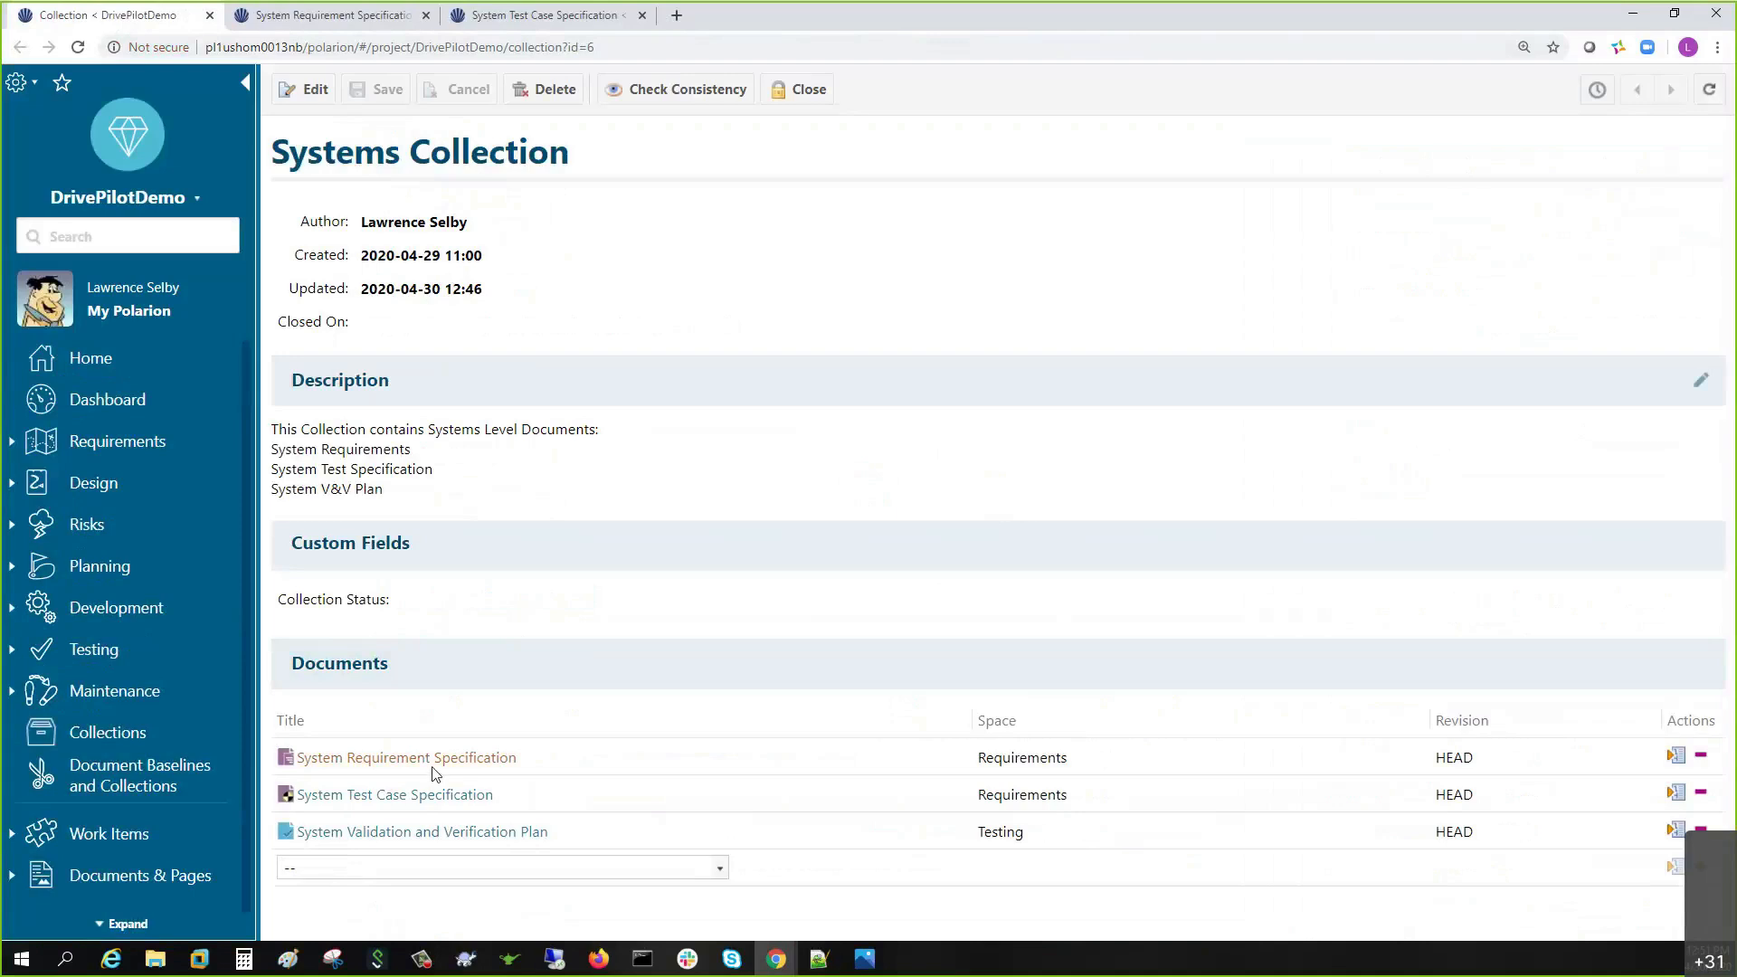
click(1671, 758)
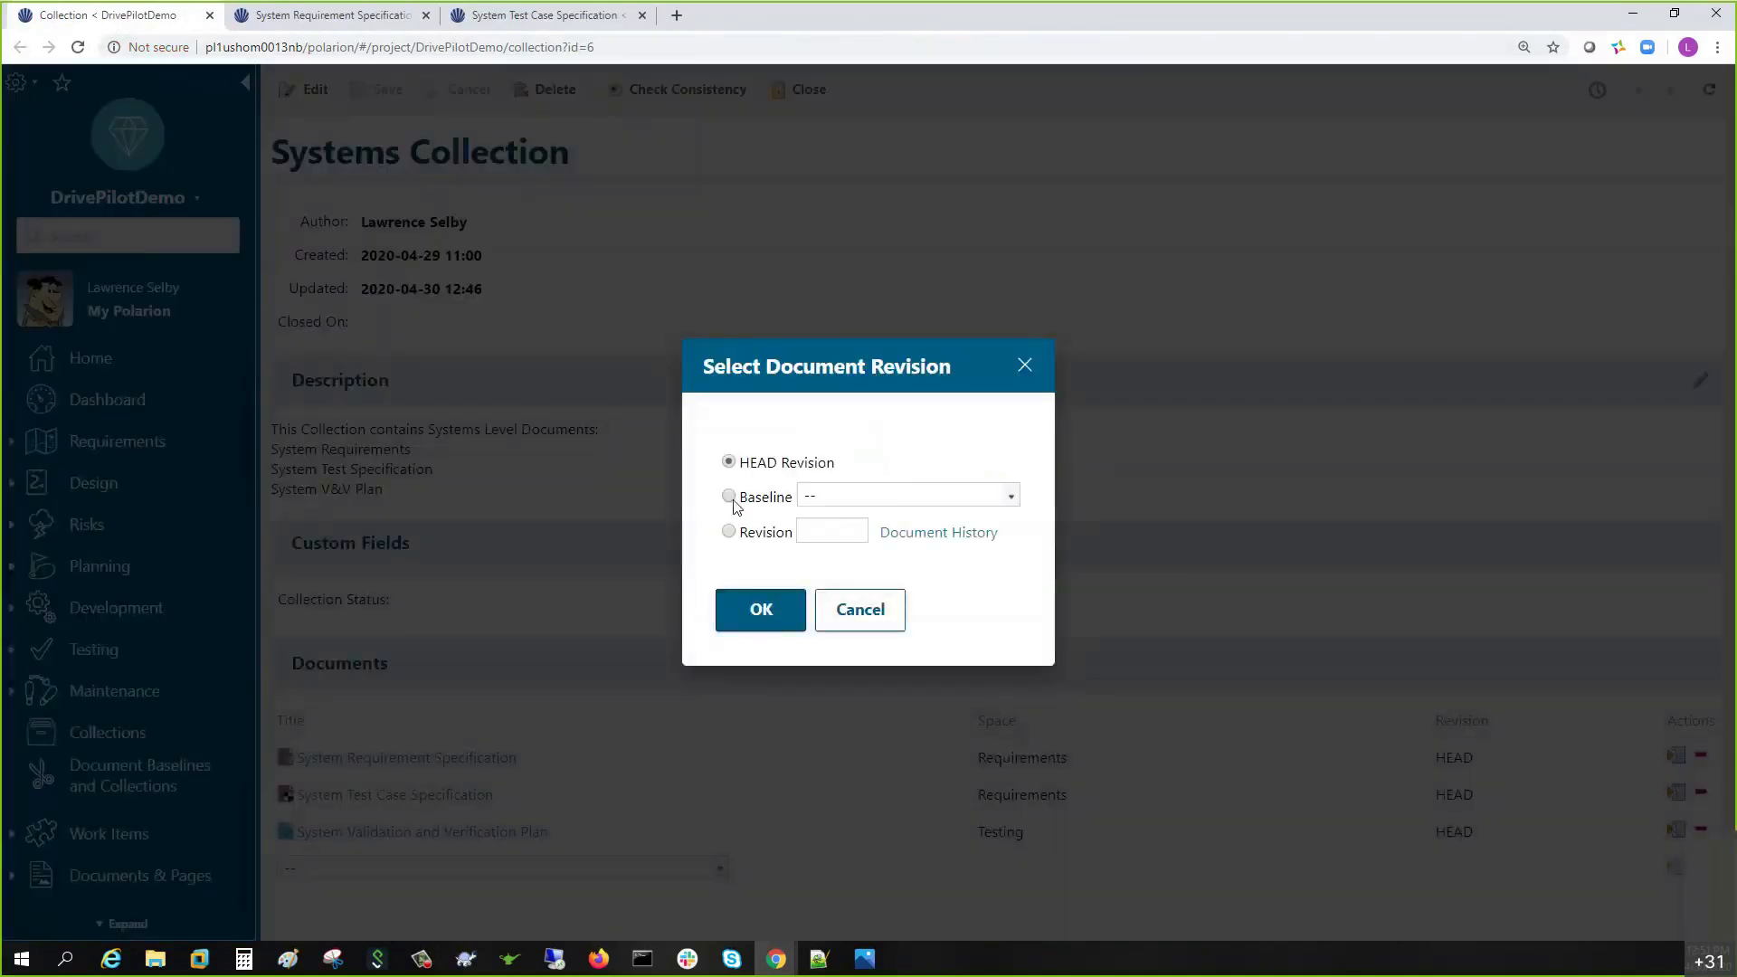
click(729, 497)
click(860, 504)
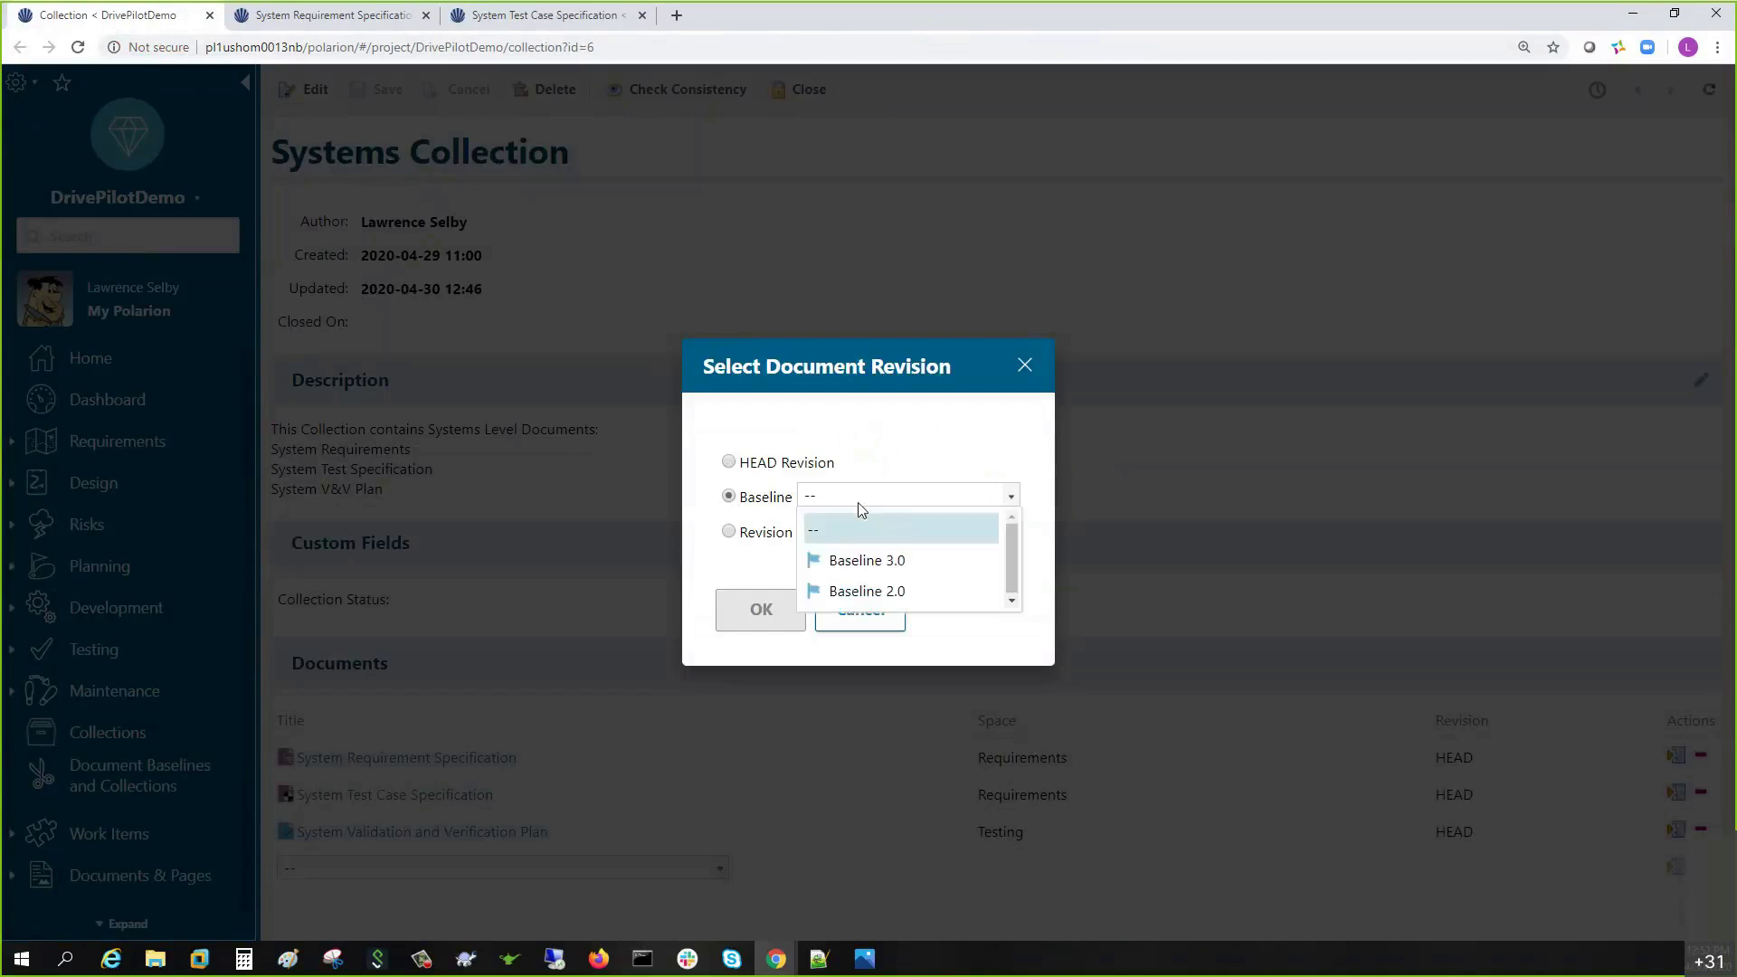
click(866, 560)
click(763, 612)
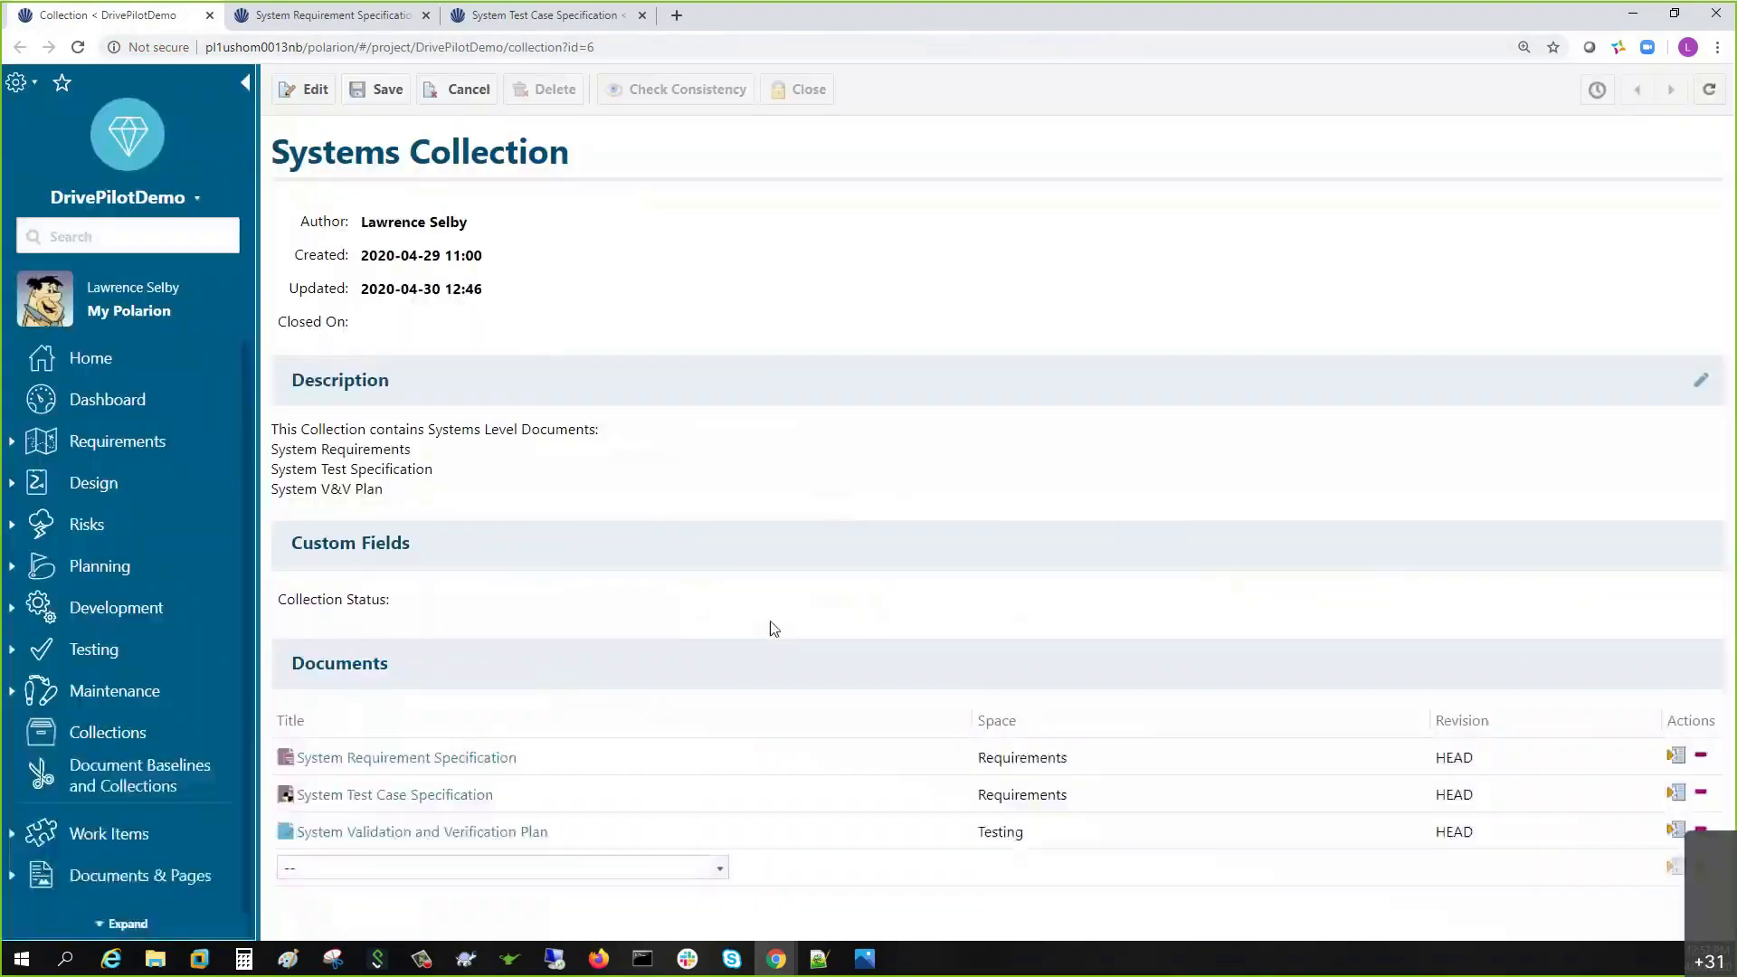
click(375, 89)
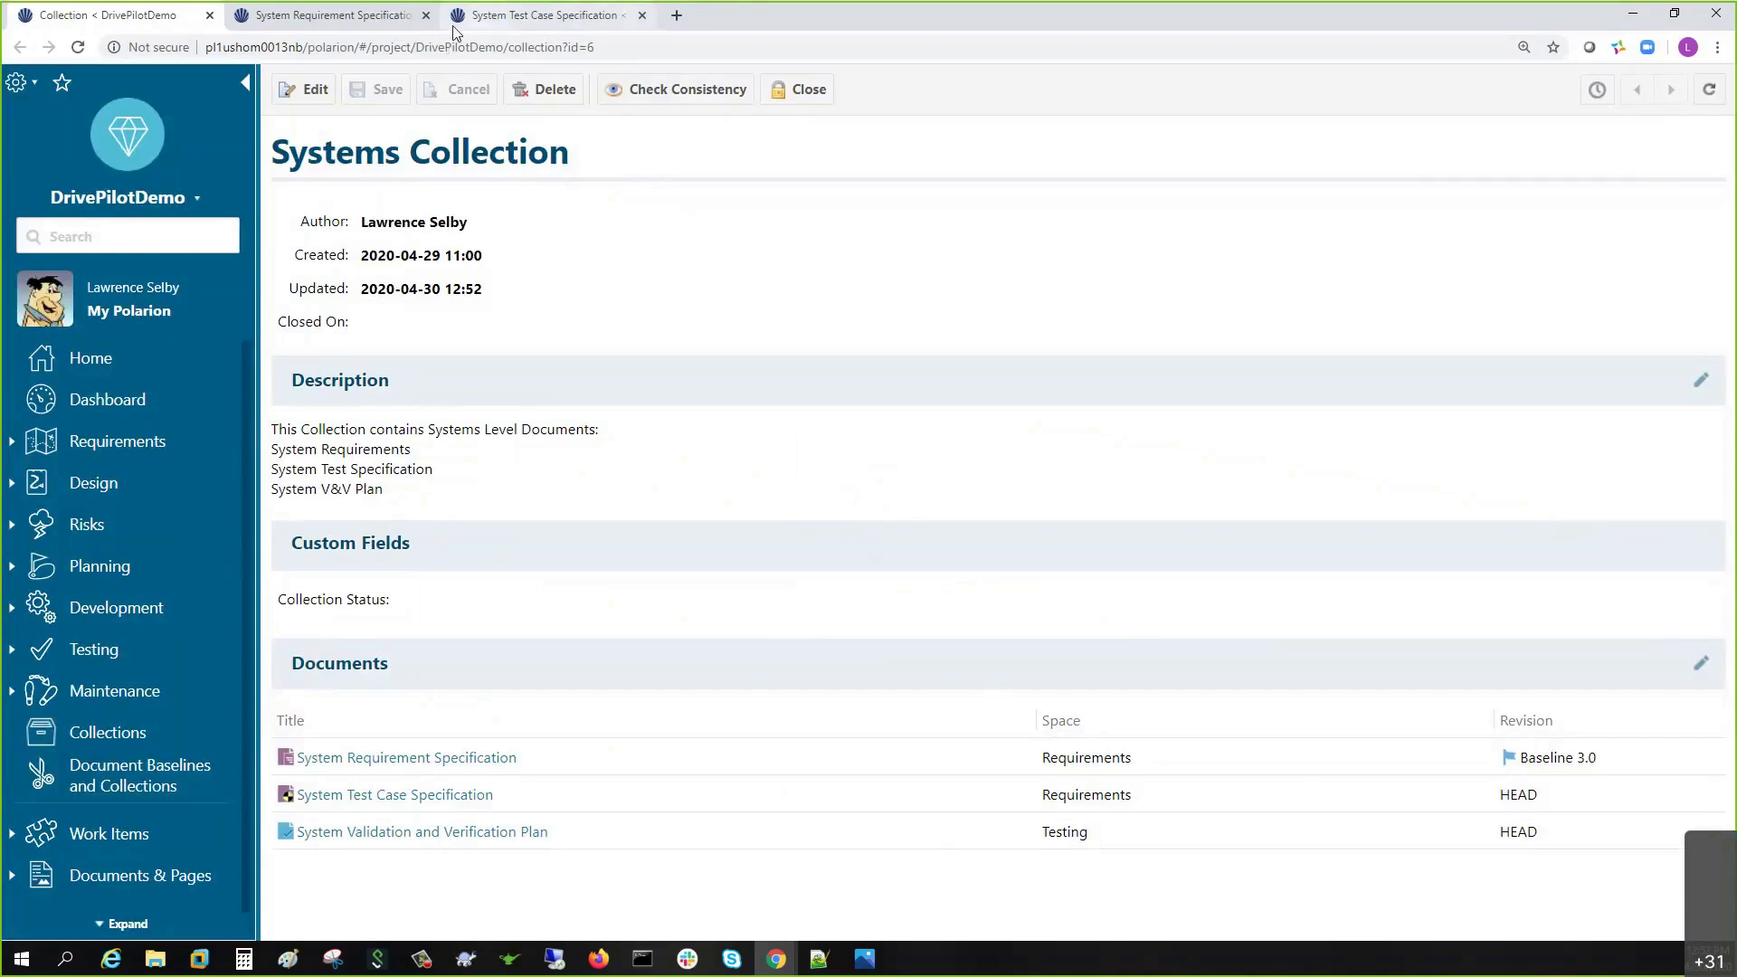
click(339, 15)
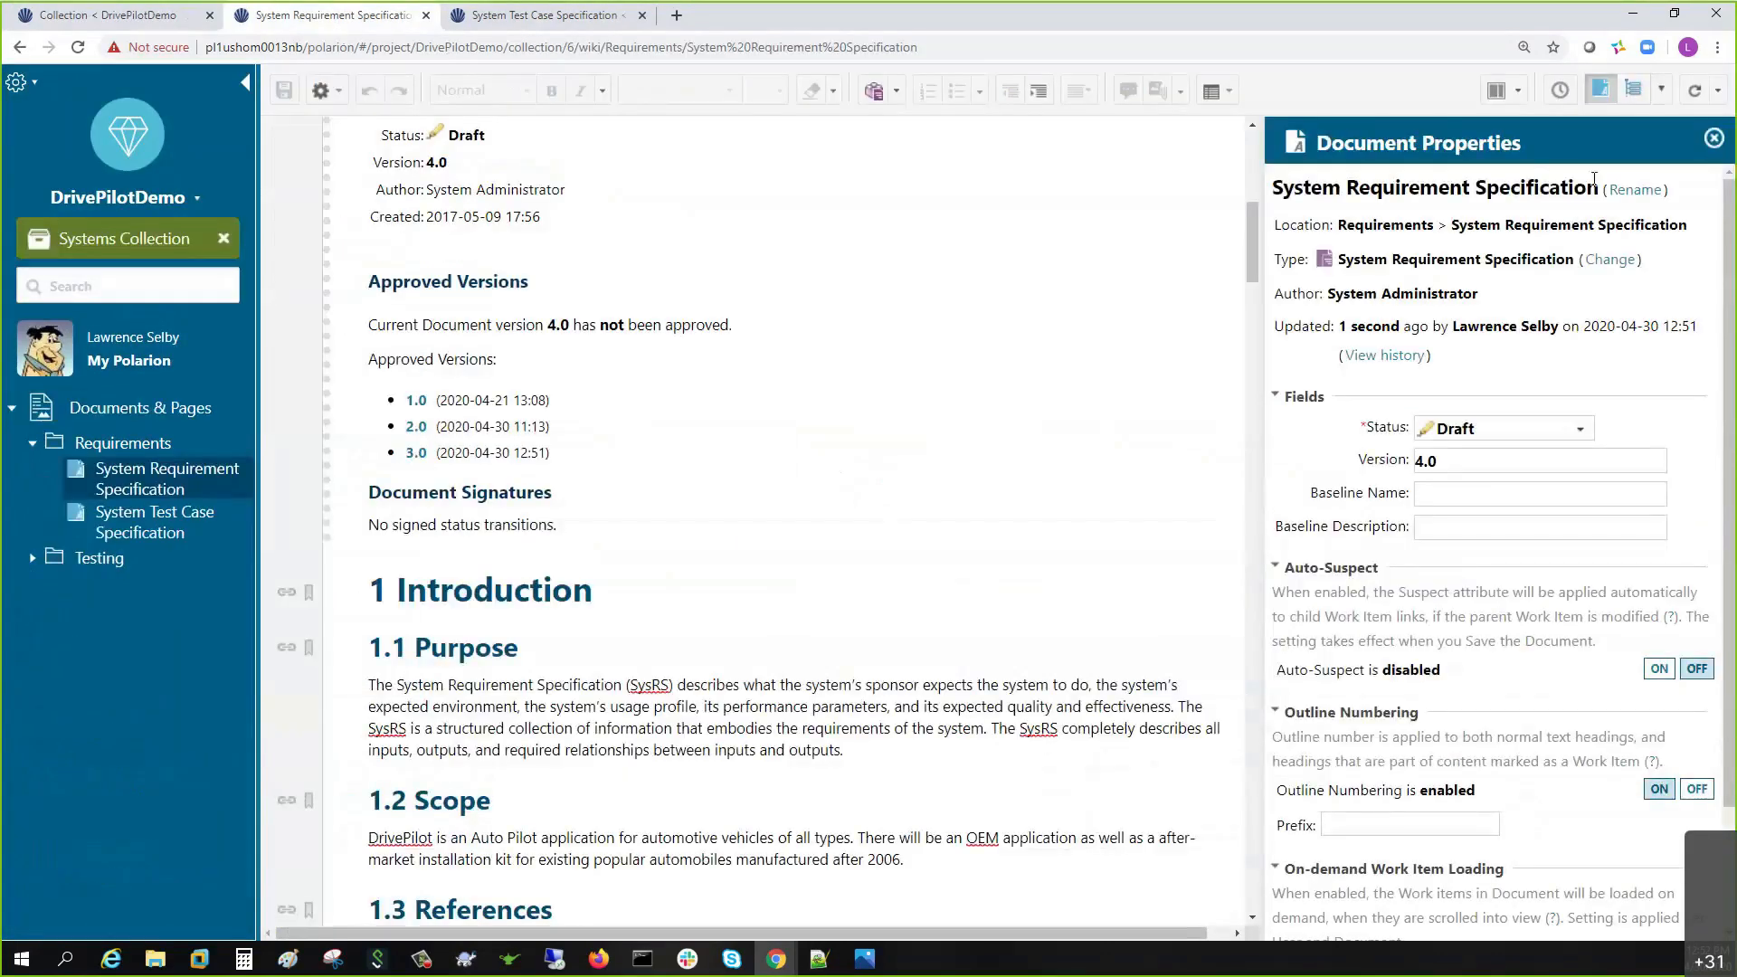
- Open the Baseline 3.0 System Requirement Specification from the Systems Collection and review DP-541
click(1713, 139)
scroll(697, 534, up, 6)
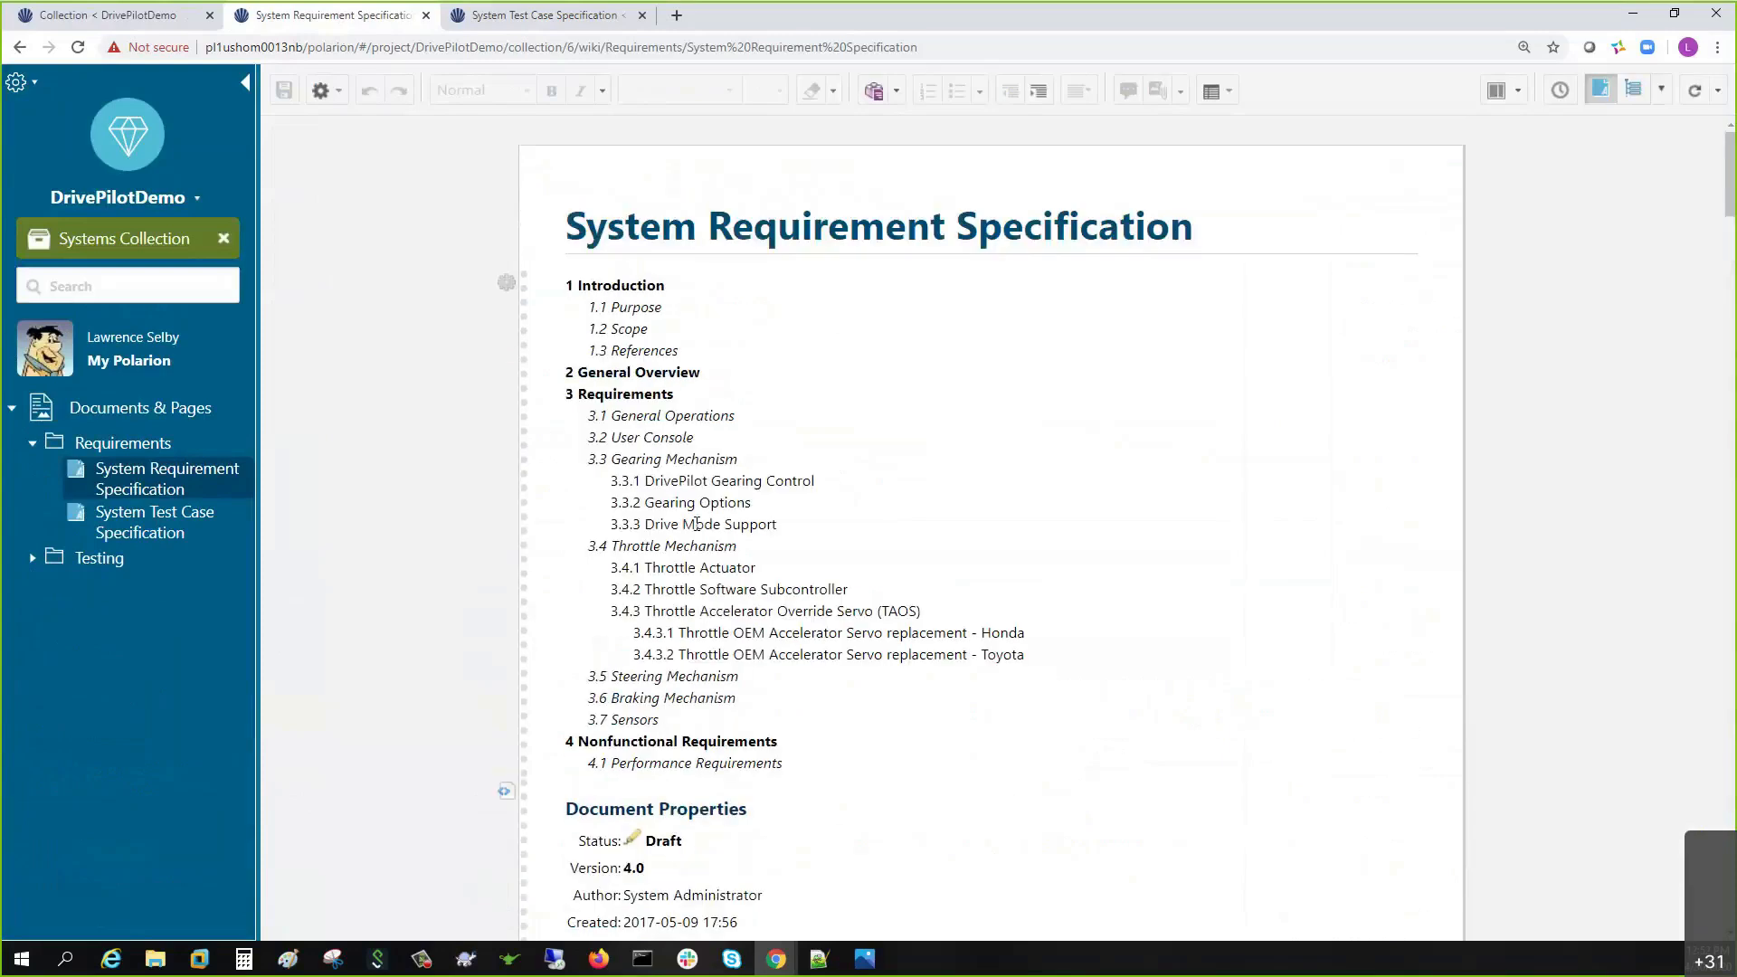
scroll(317, 528, down, 1)
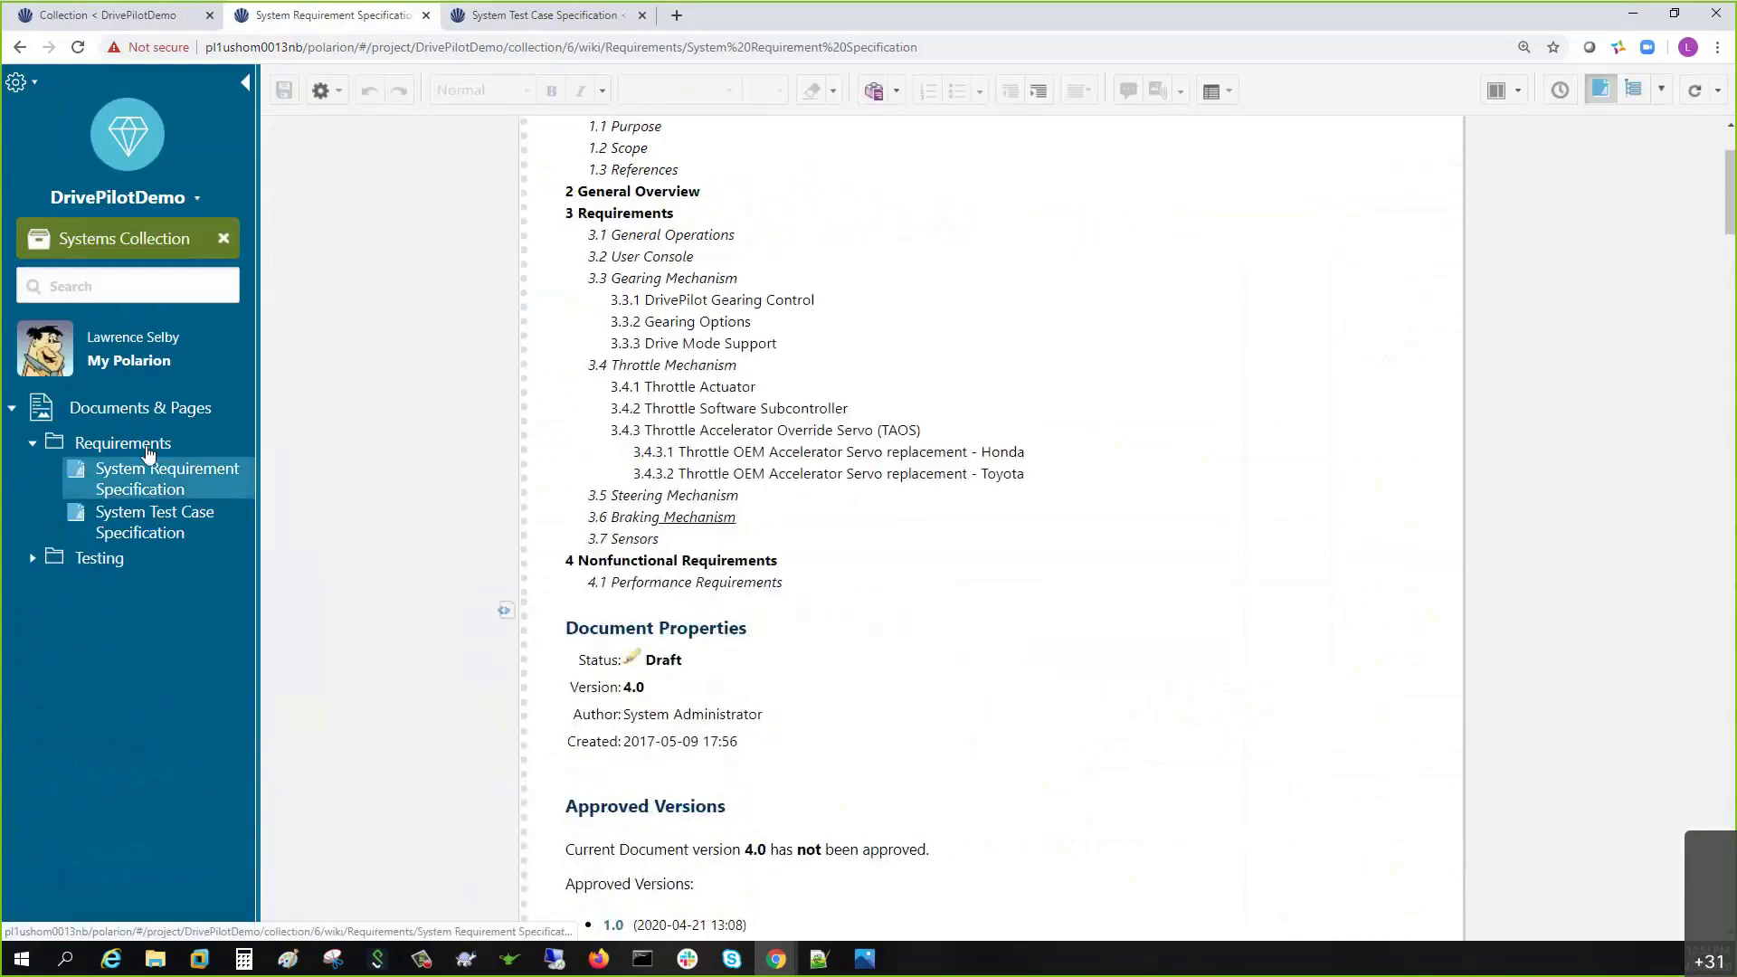
click(129, 241)
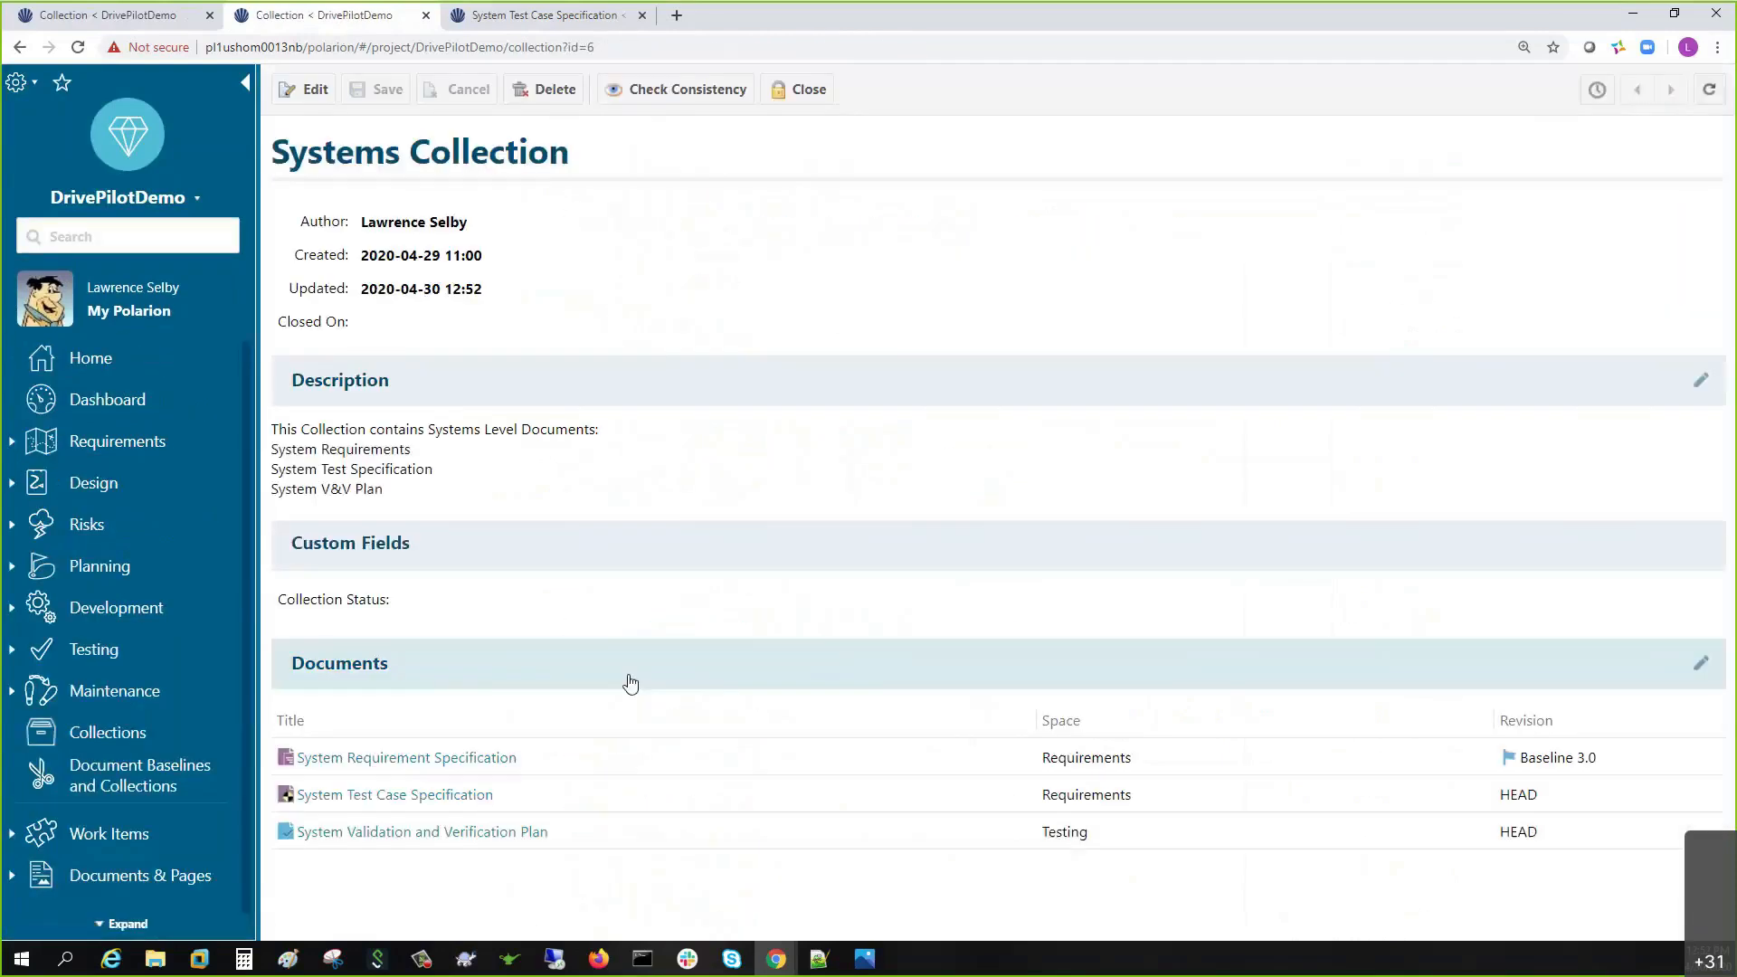
click(454, 760)
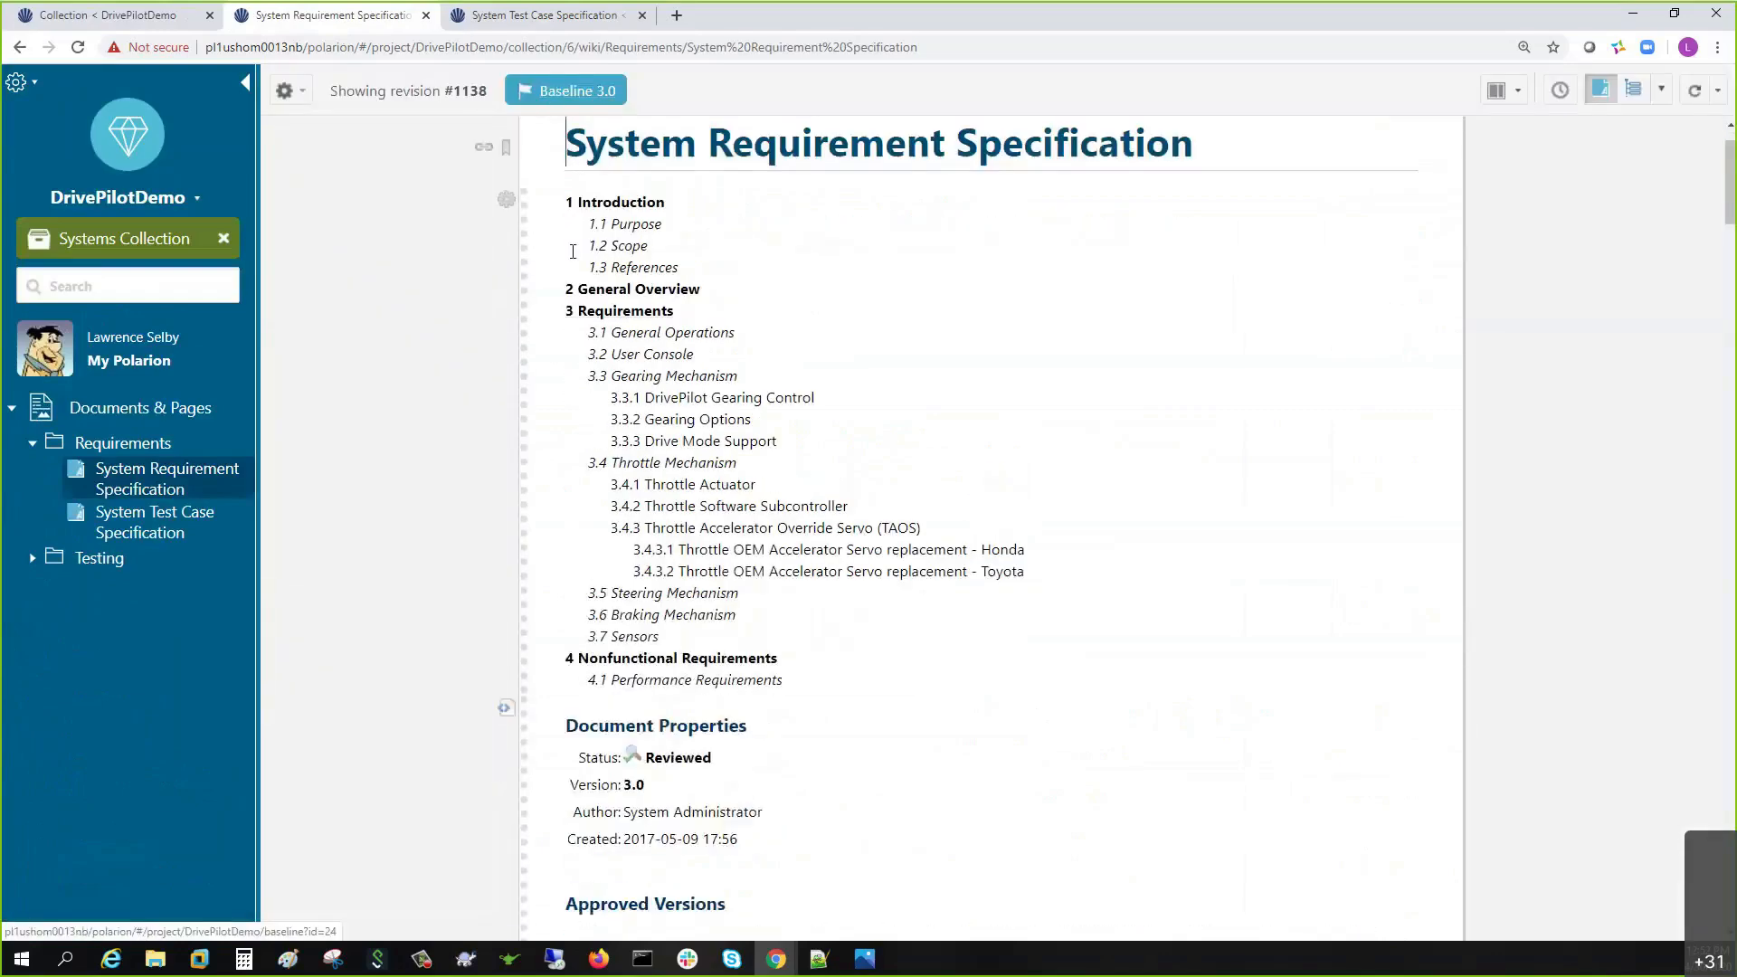
scroll(572, 253, down, 10)
scroll(571, 254, down, 9)
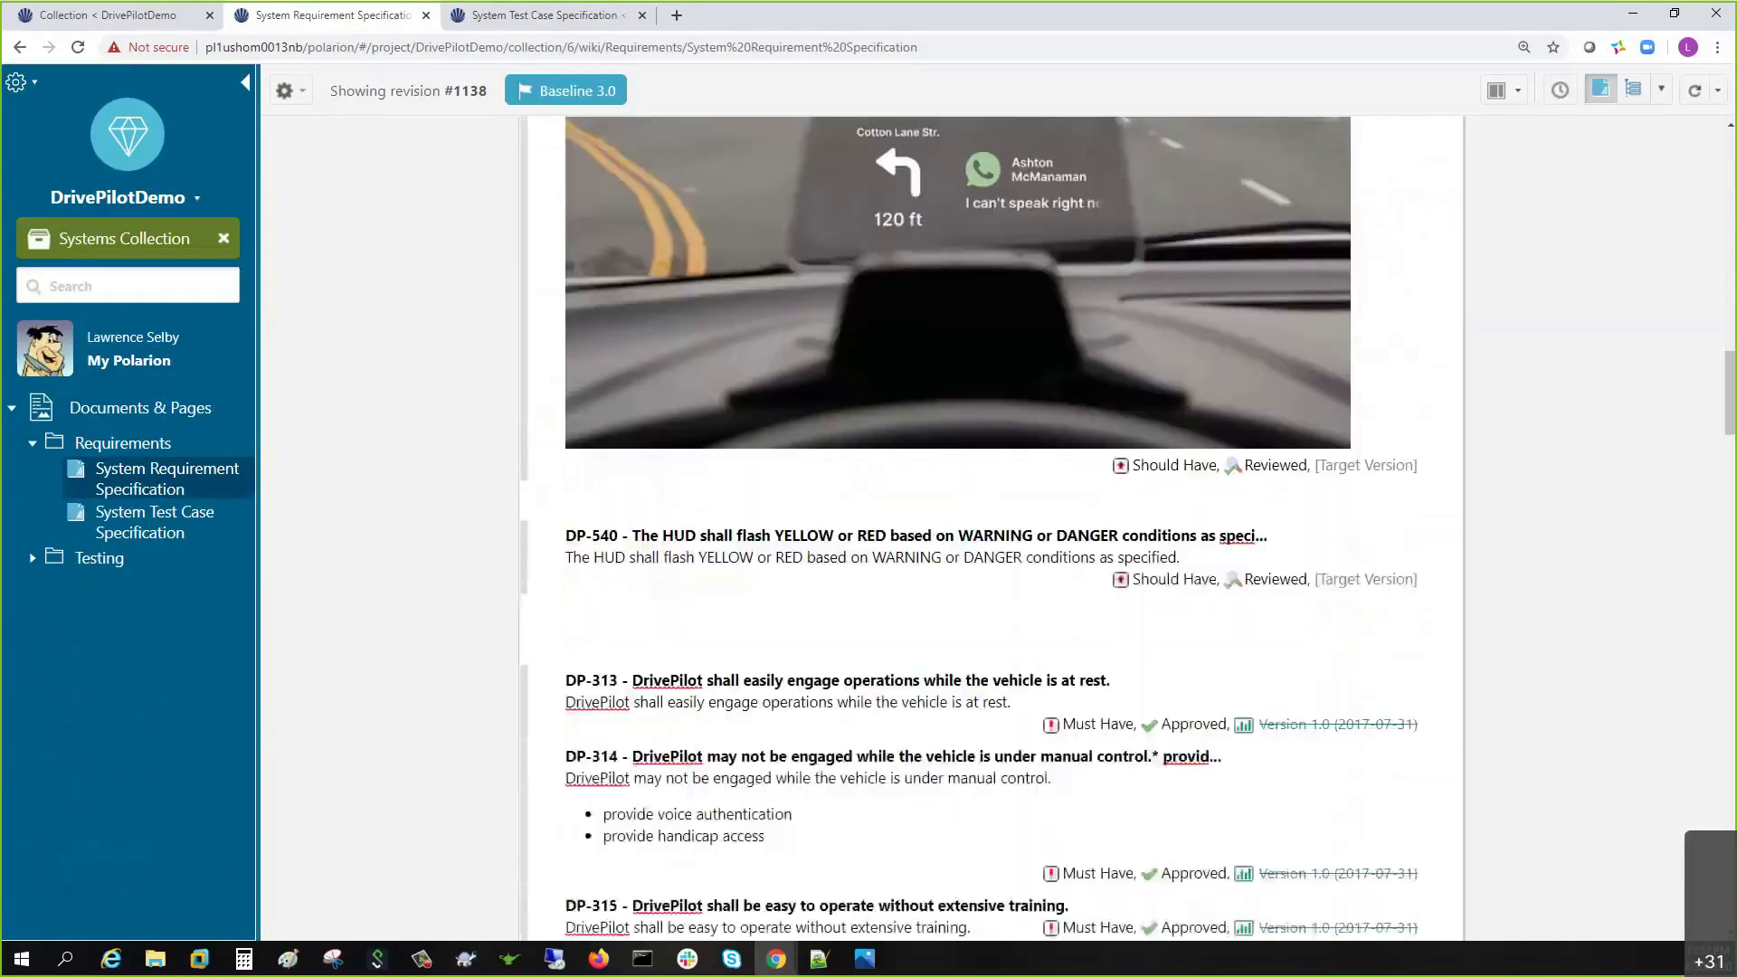
scroll(572, 251, up, 2)
scroll(571, 251, up, 3)
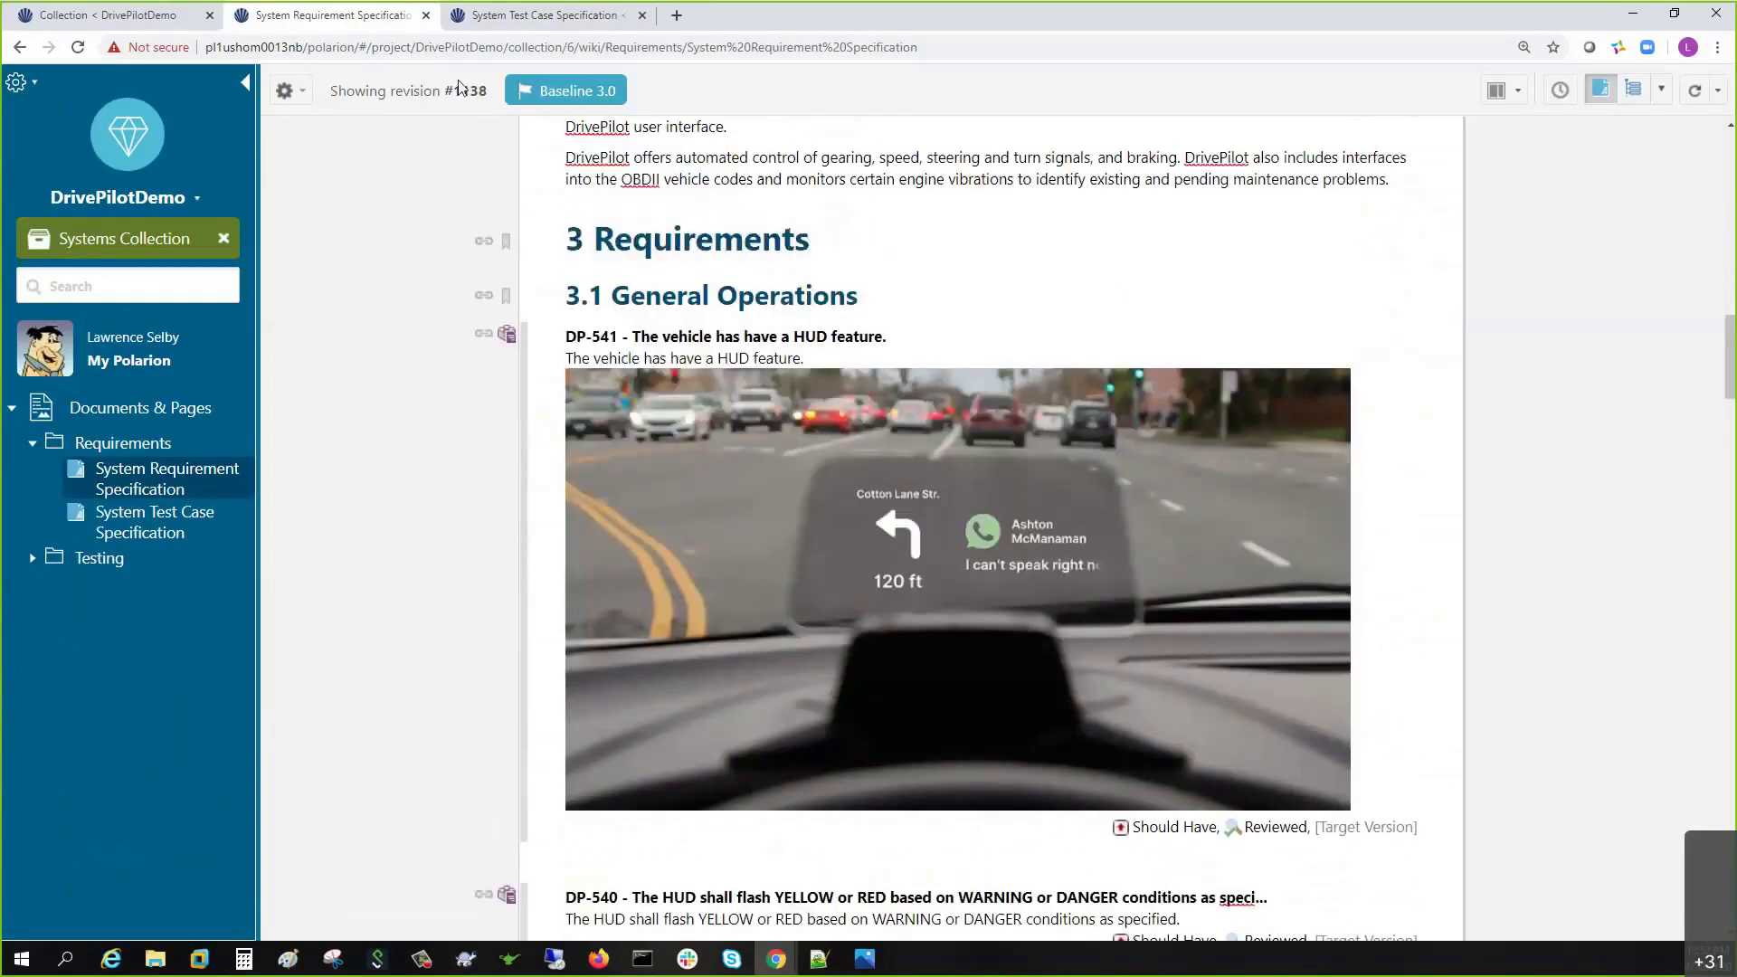
click(538, 15)
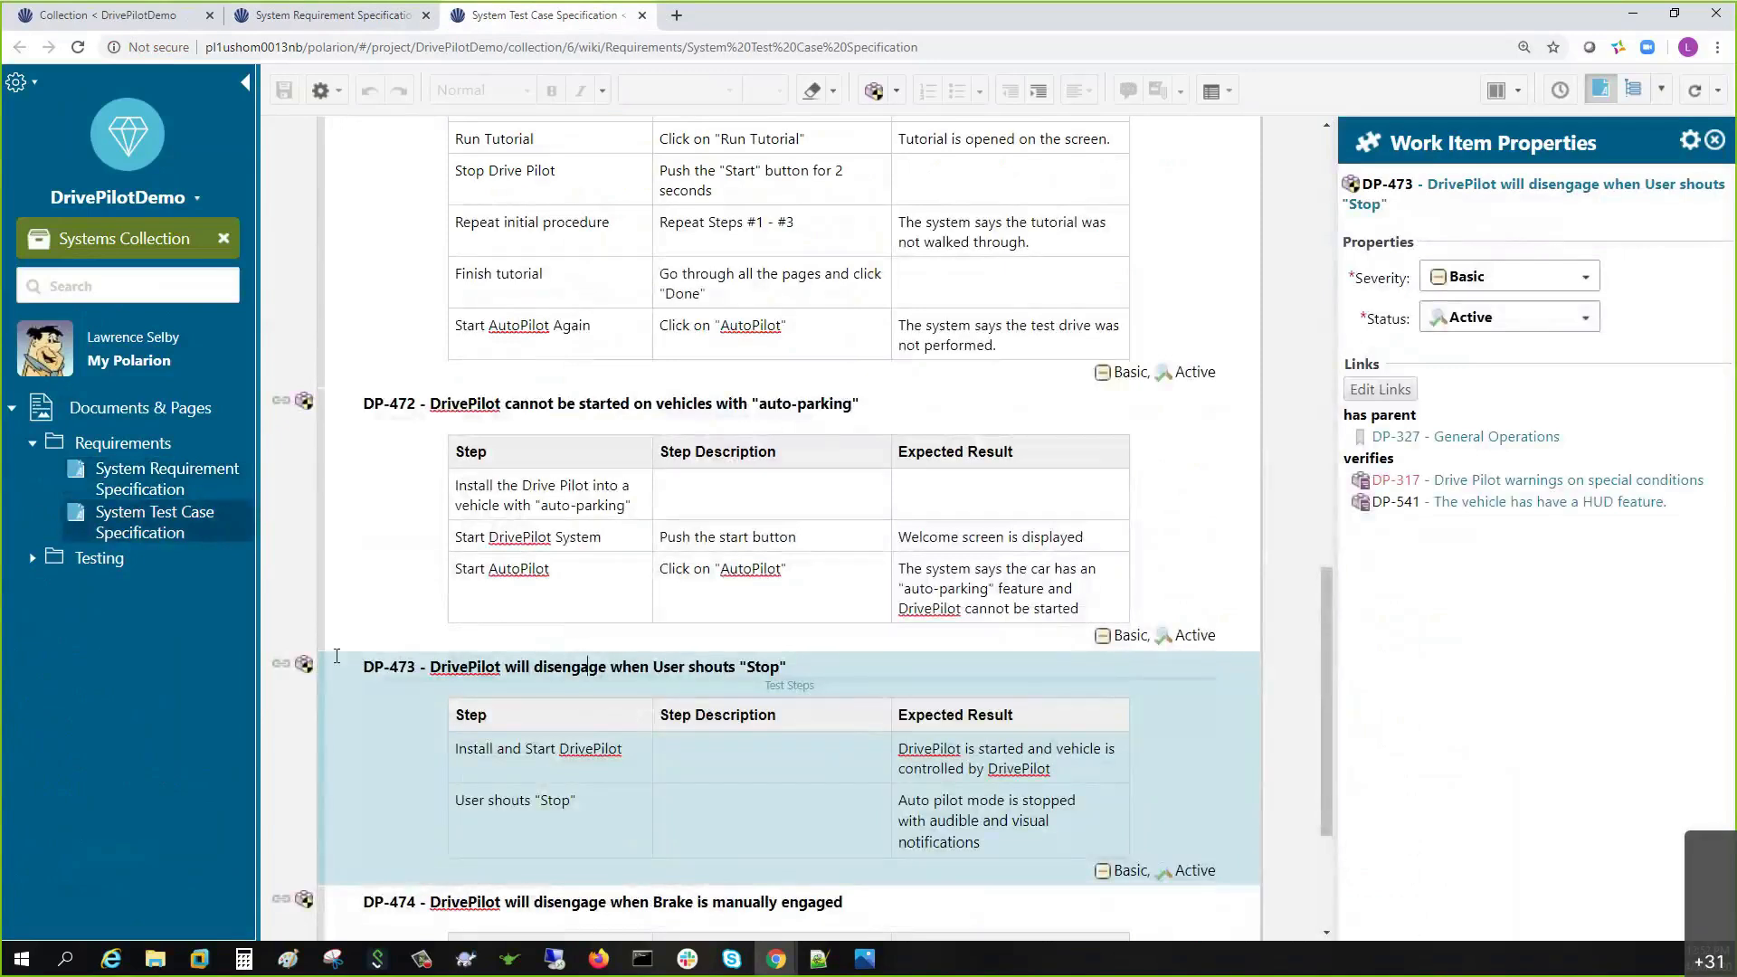
- Link test case DP-473 as verifying requirement DP-540 and save the test specification
click(279, 667)
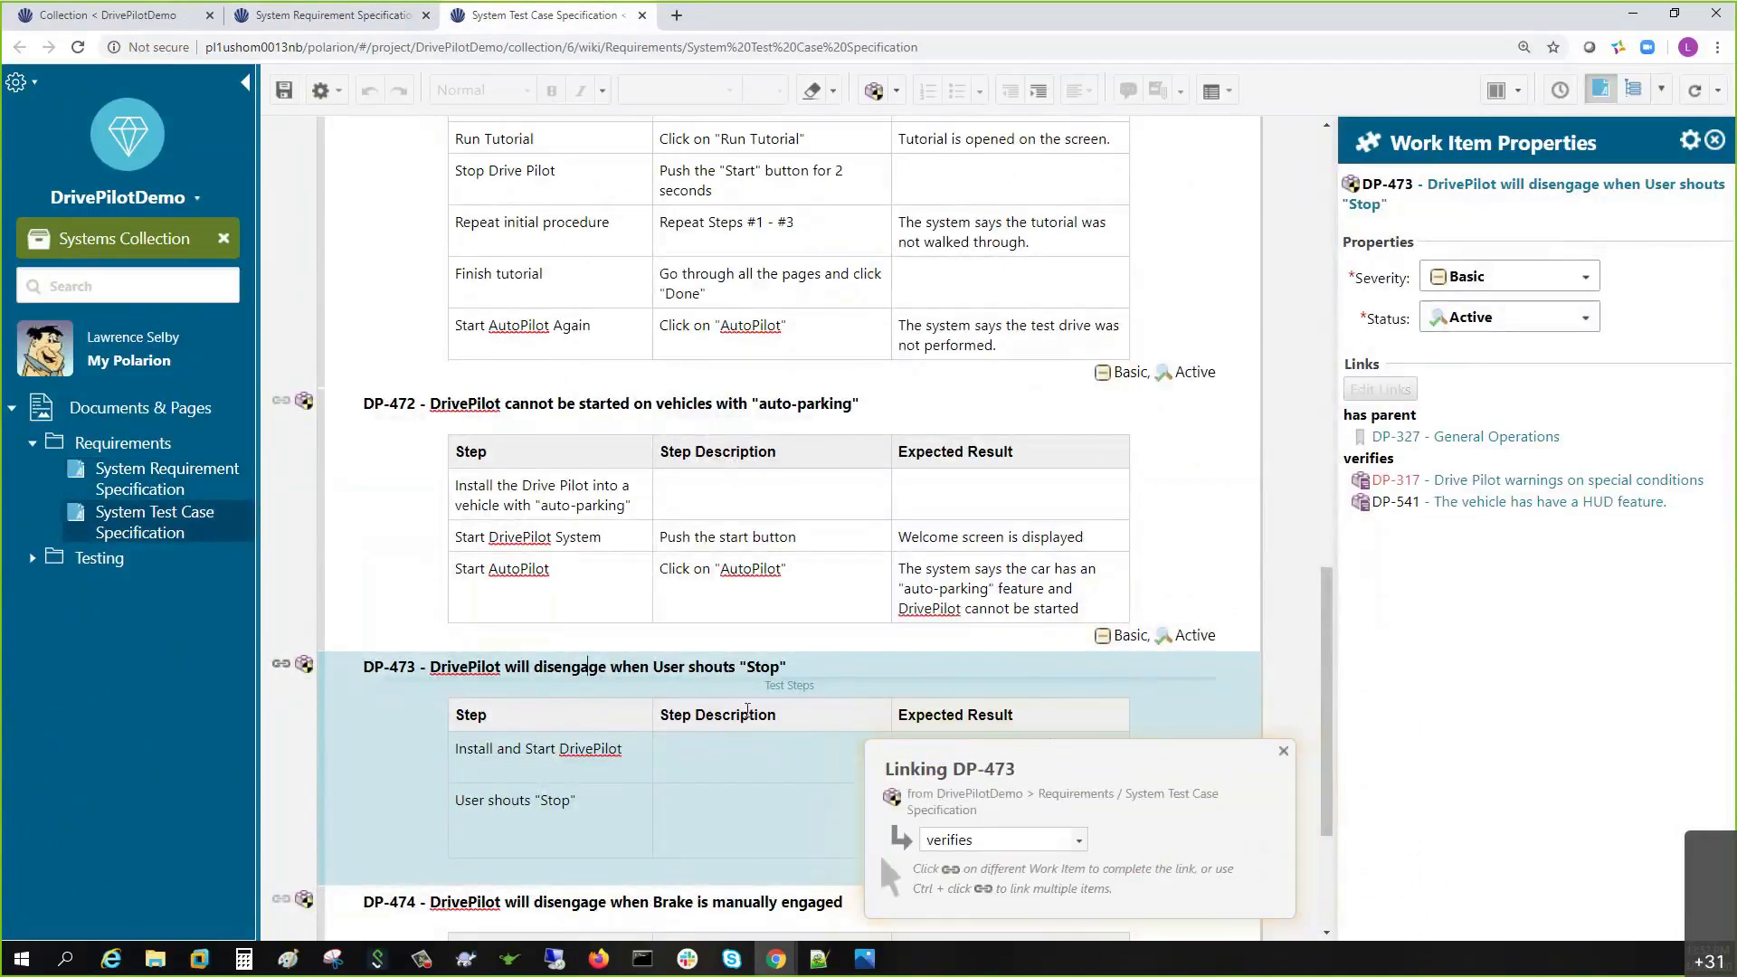
click(353, 18)
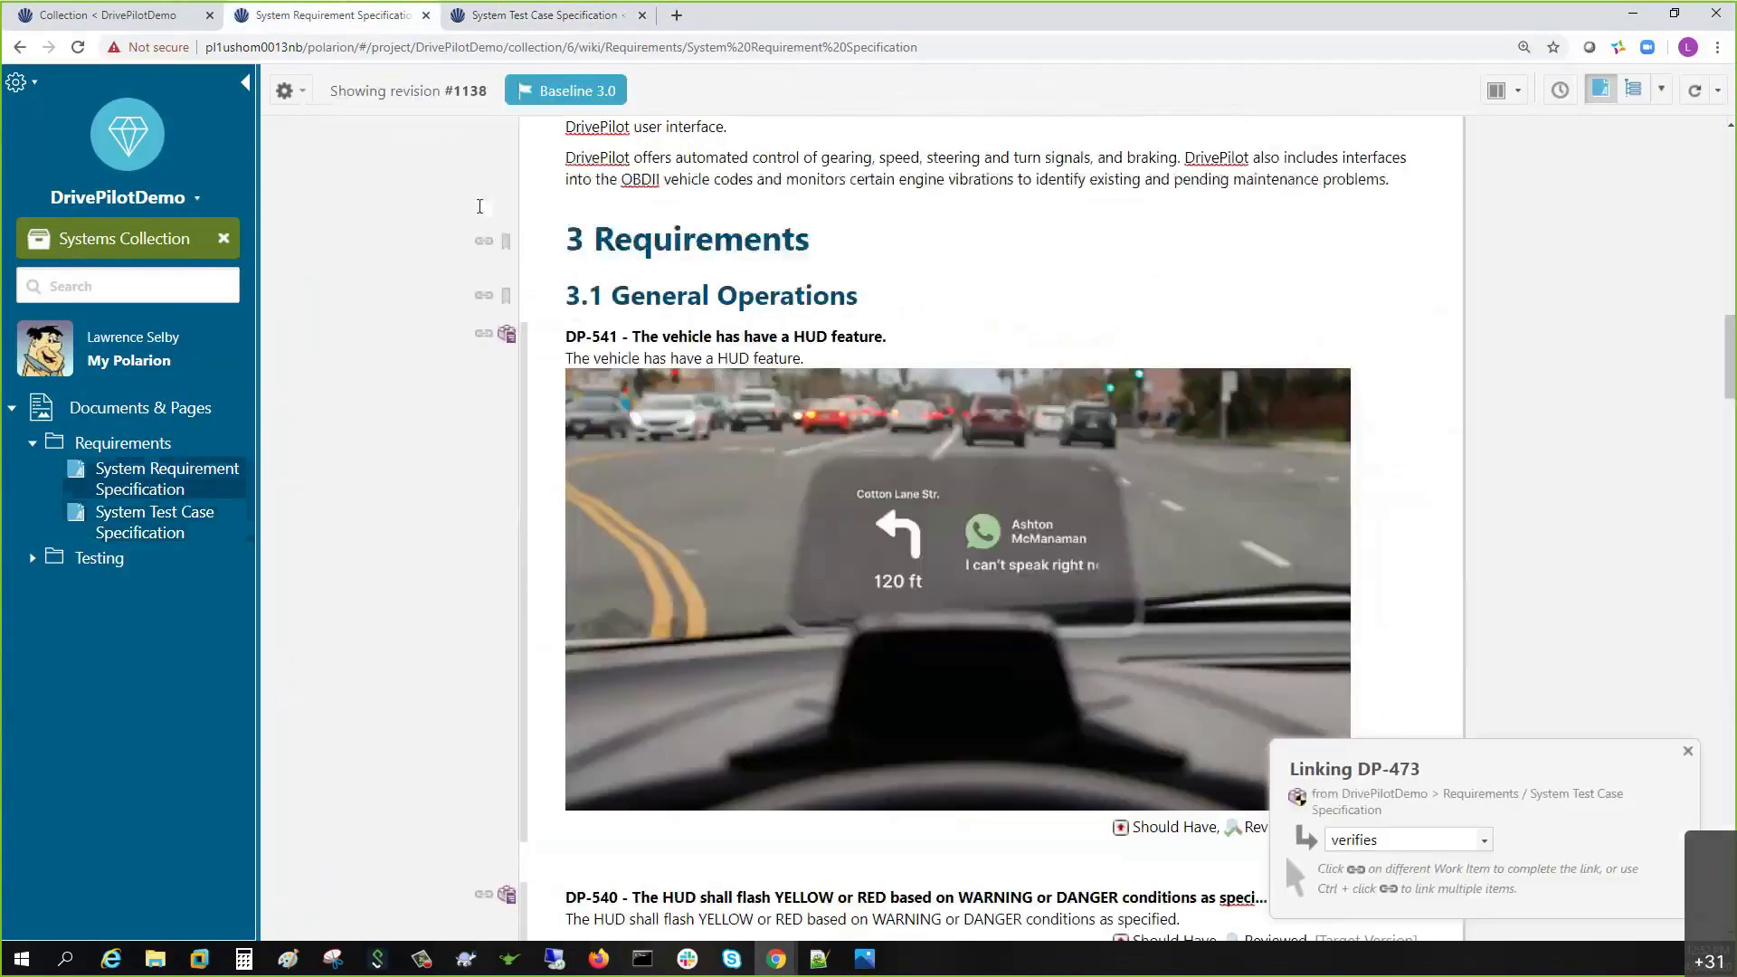
scroll(493, 543, down, 4)
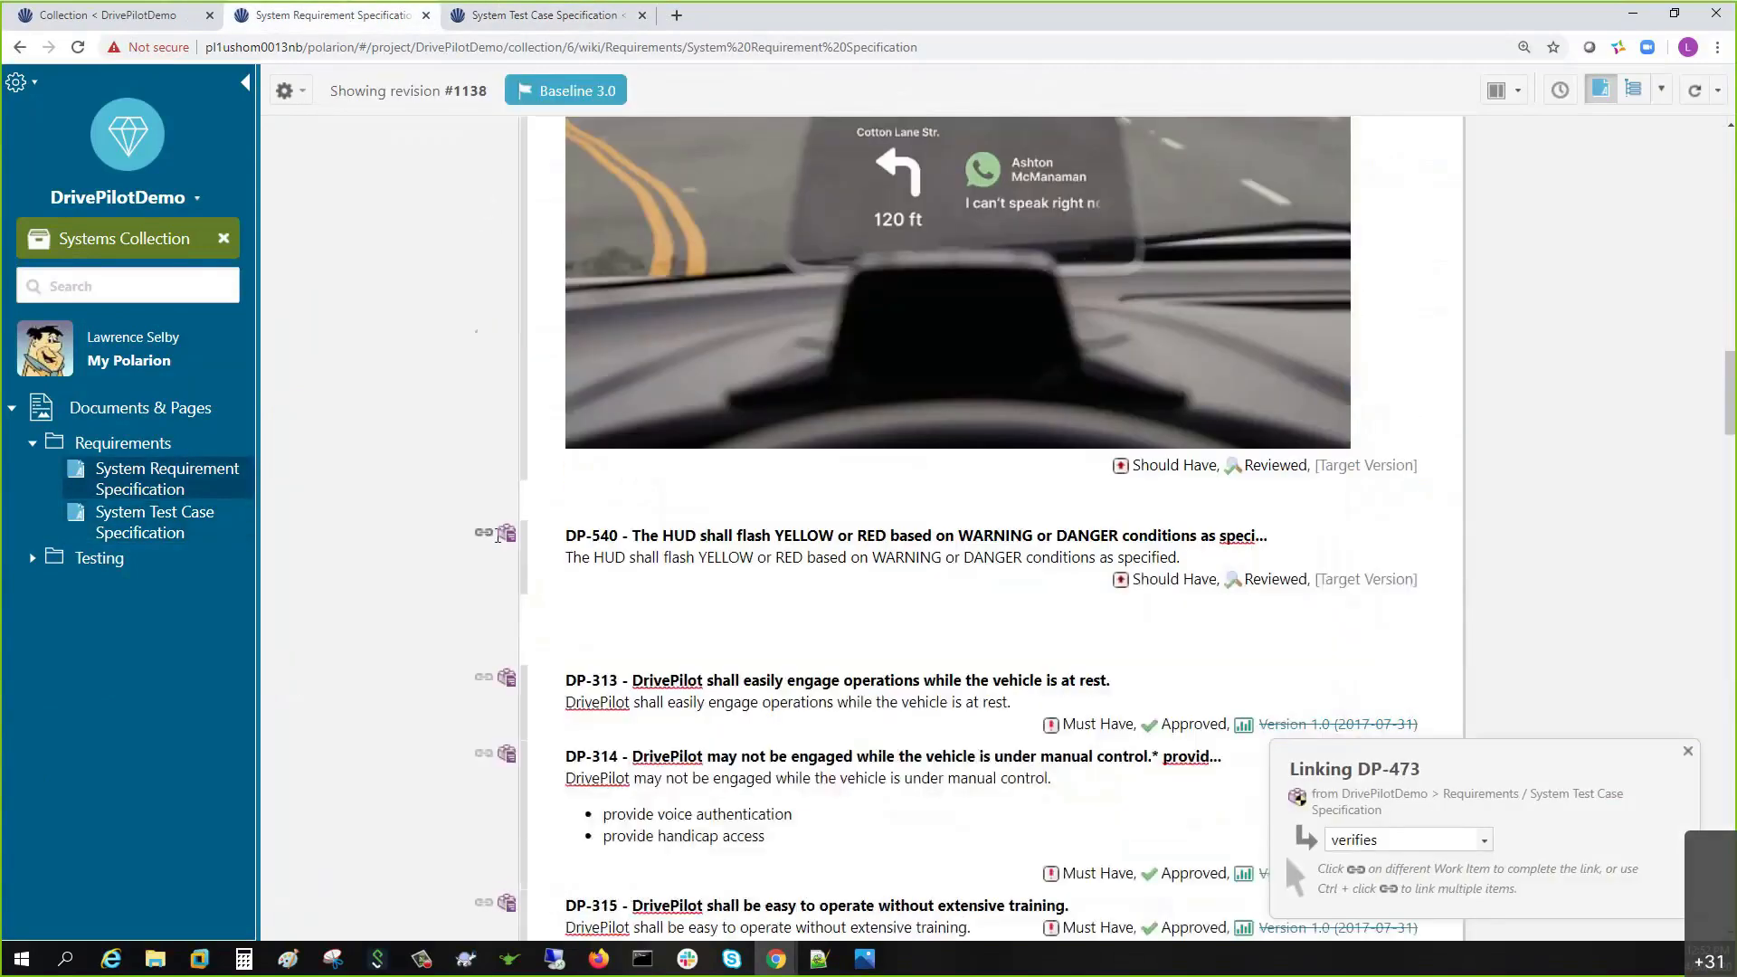
click(485, 533)
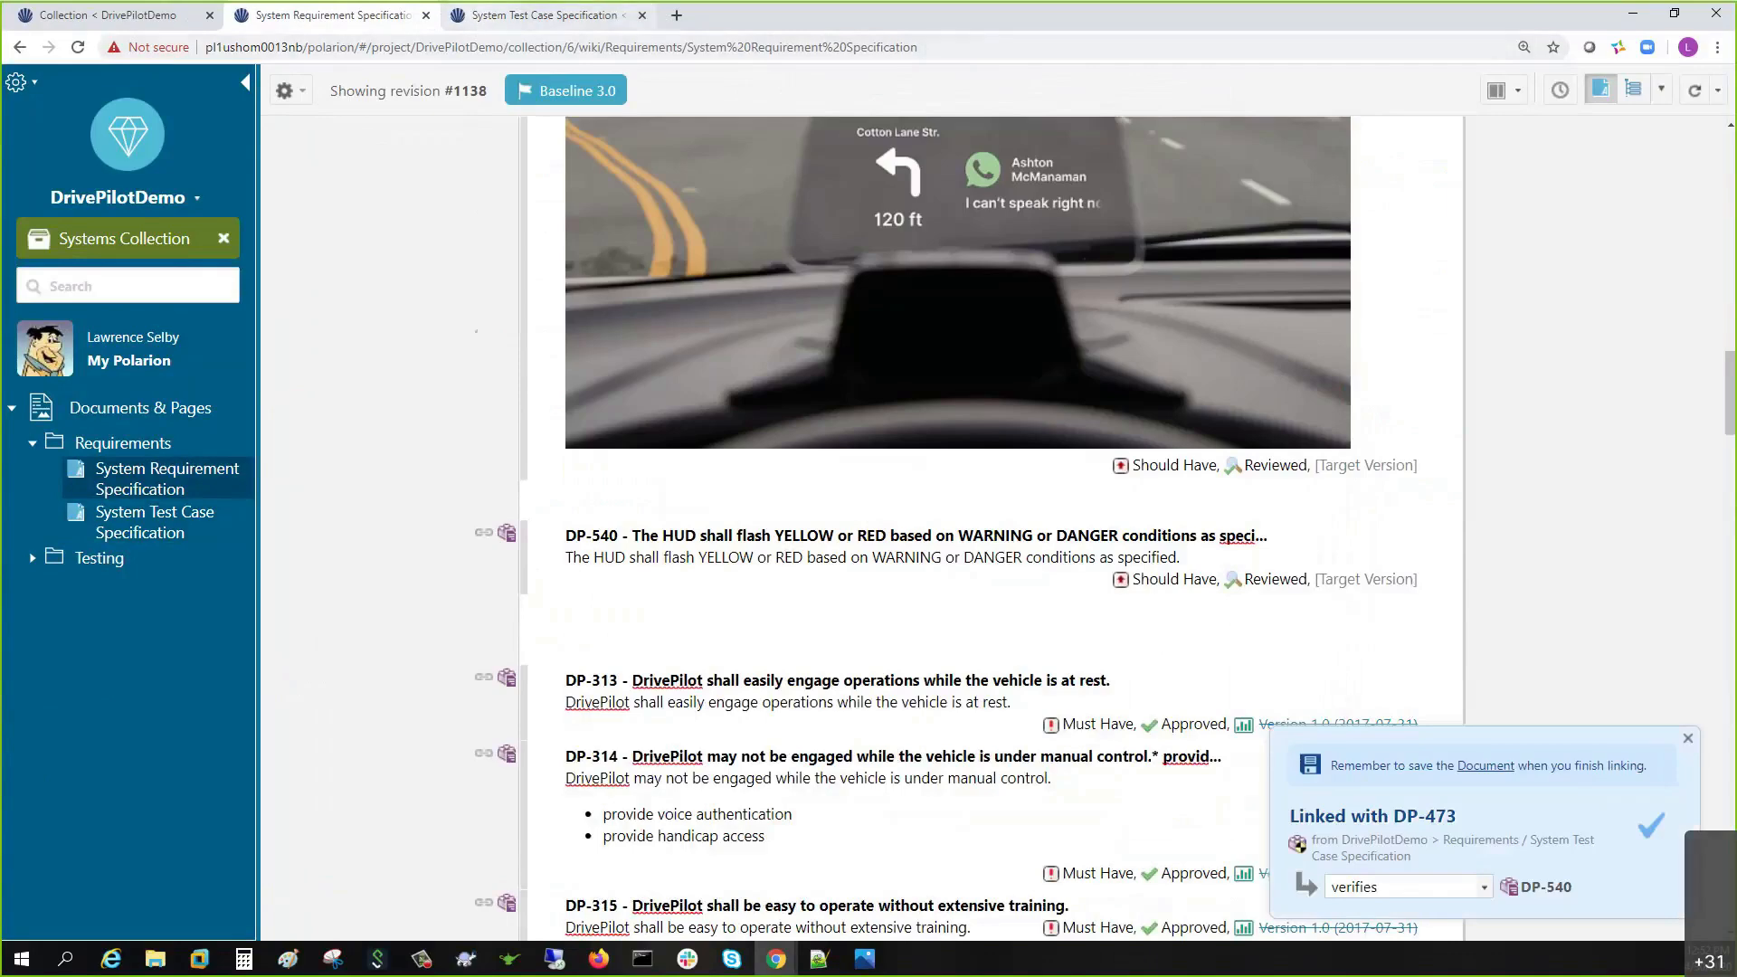
key(ctrl+Tab)
key(ctrl+s)
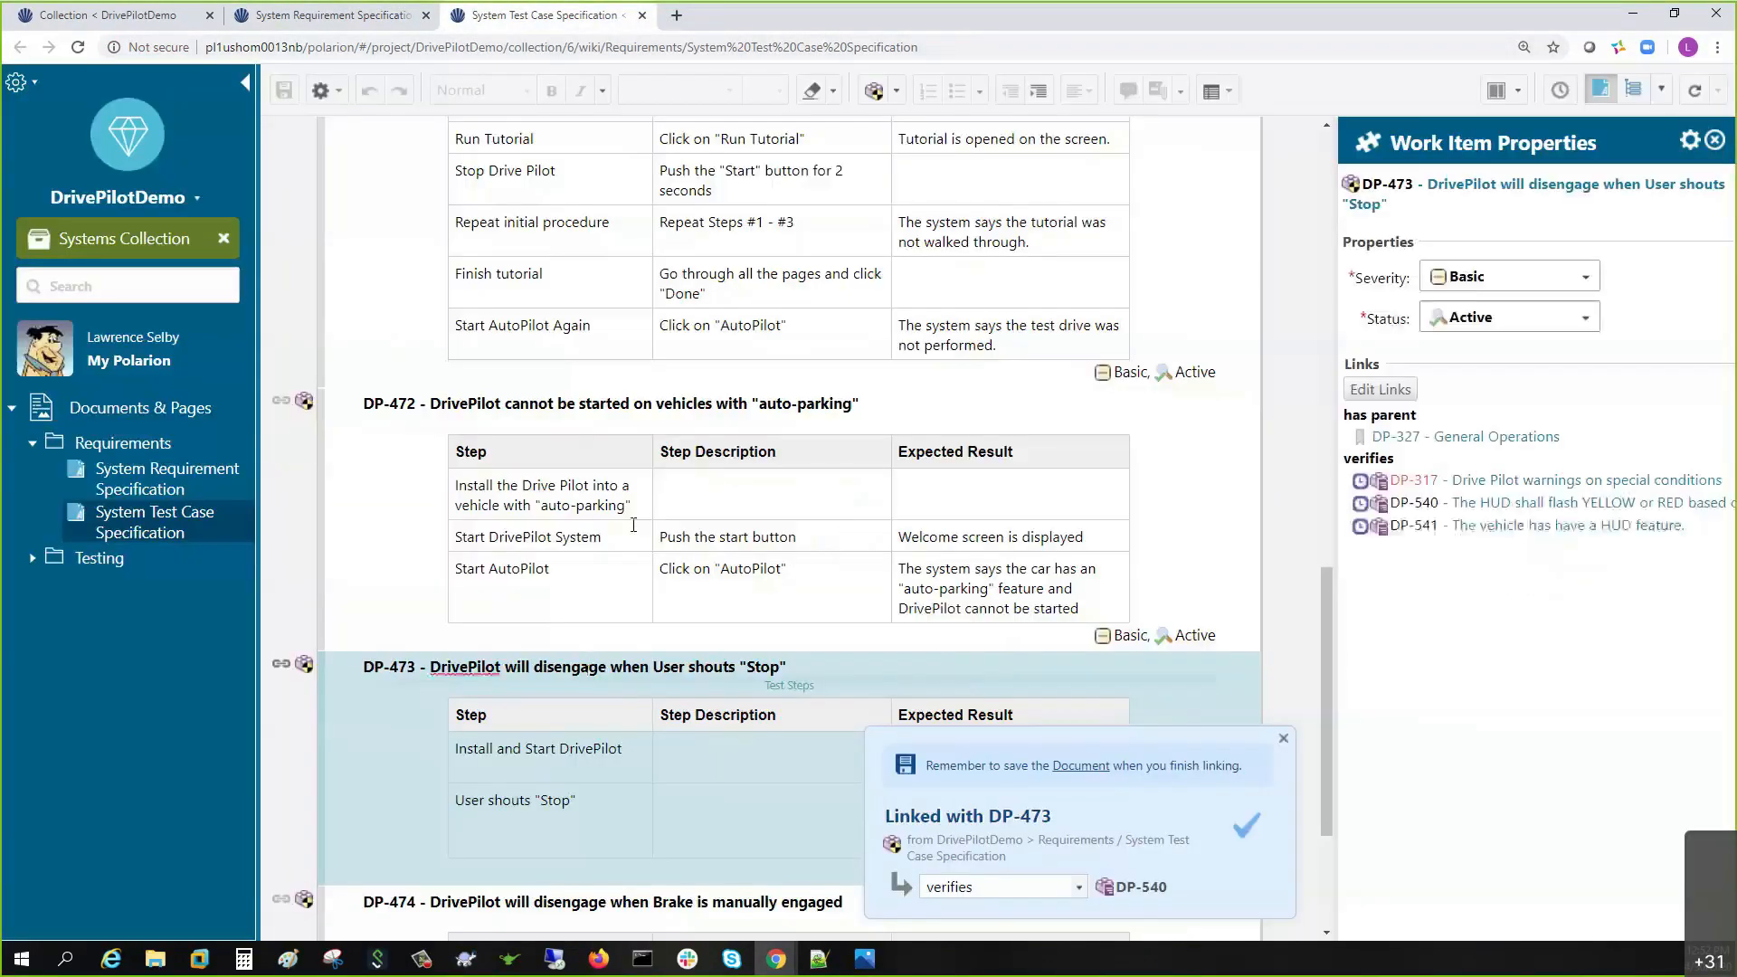
click(1283, 738)
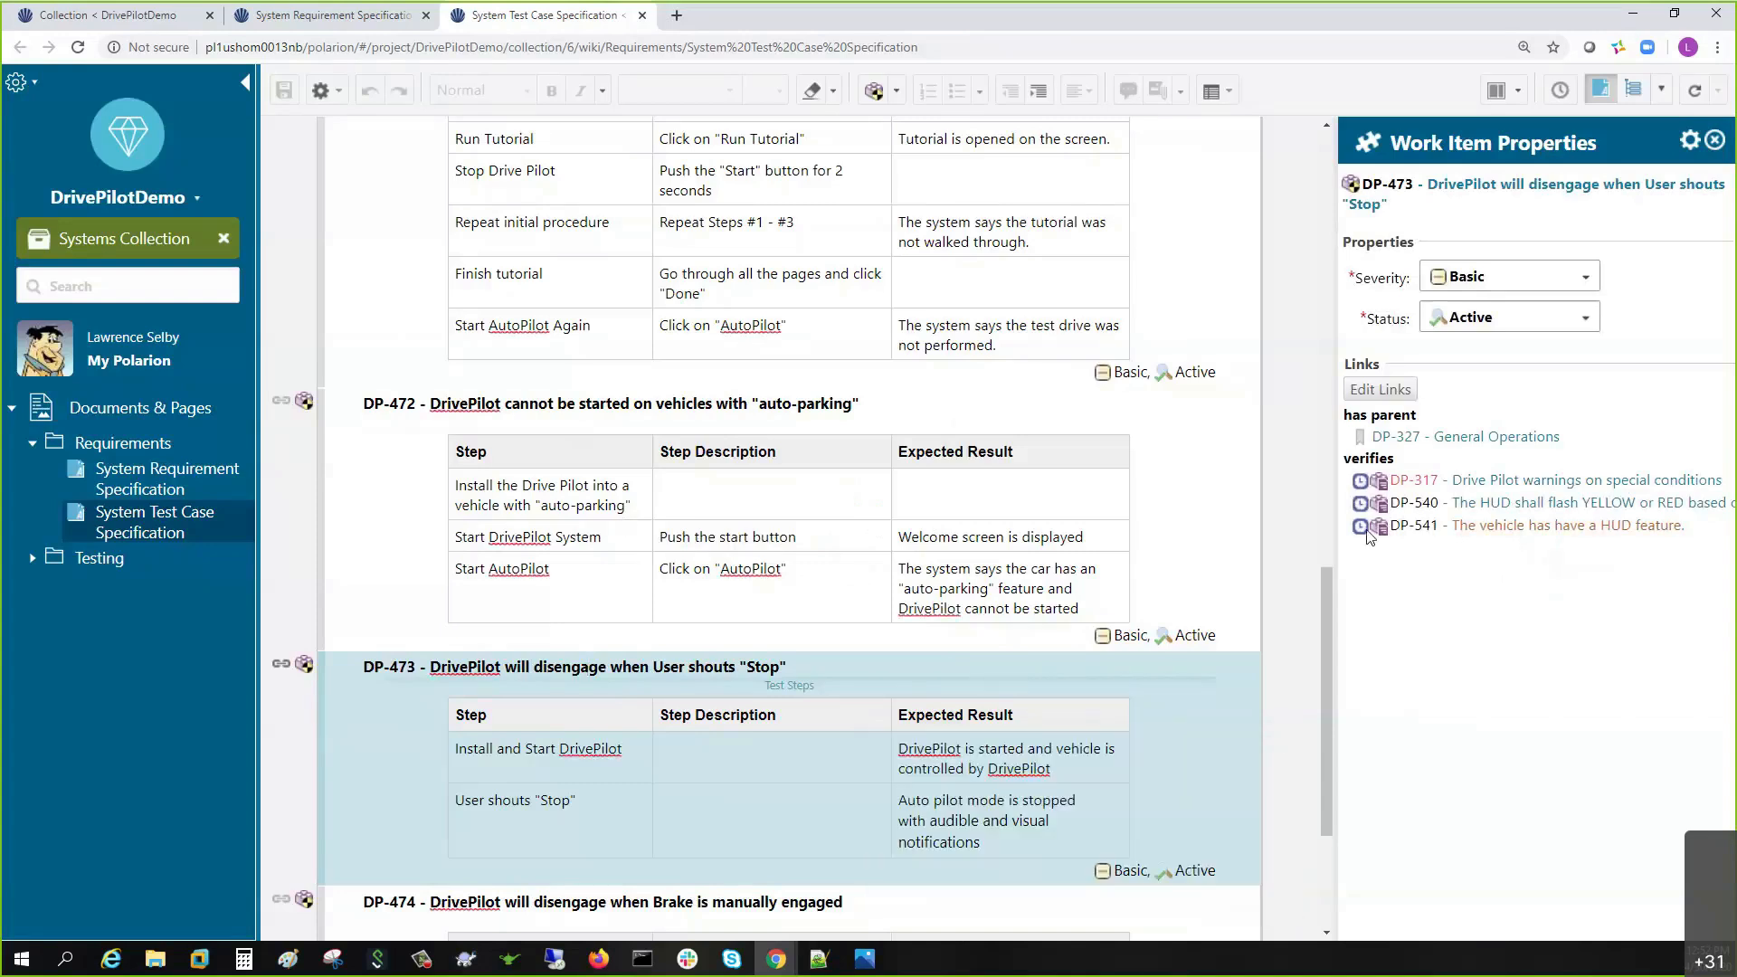
- Create a 'Baseline Version 2.1' baseline of the System Test Case Specification with the same description
mouse_move(1366, 534)
key(alt+Tab)
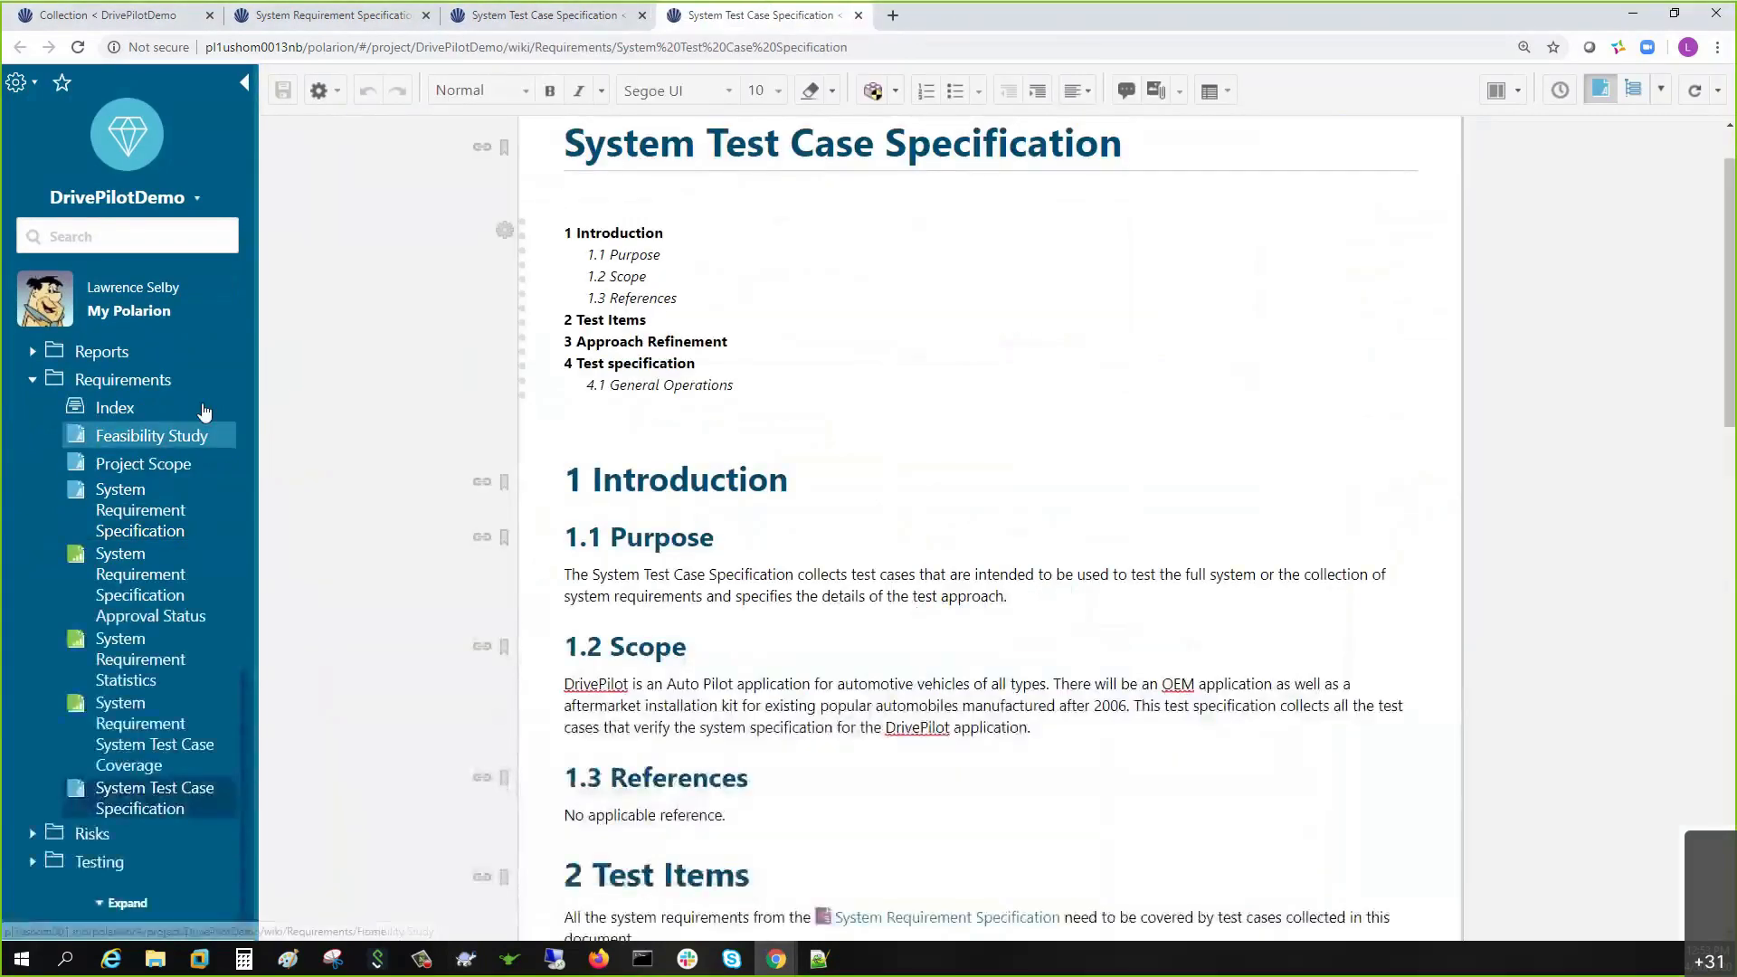
click(336, 88)
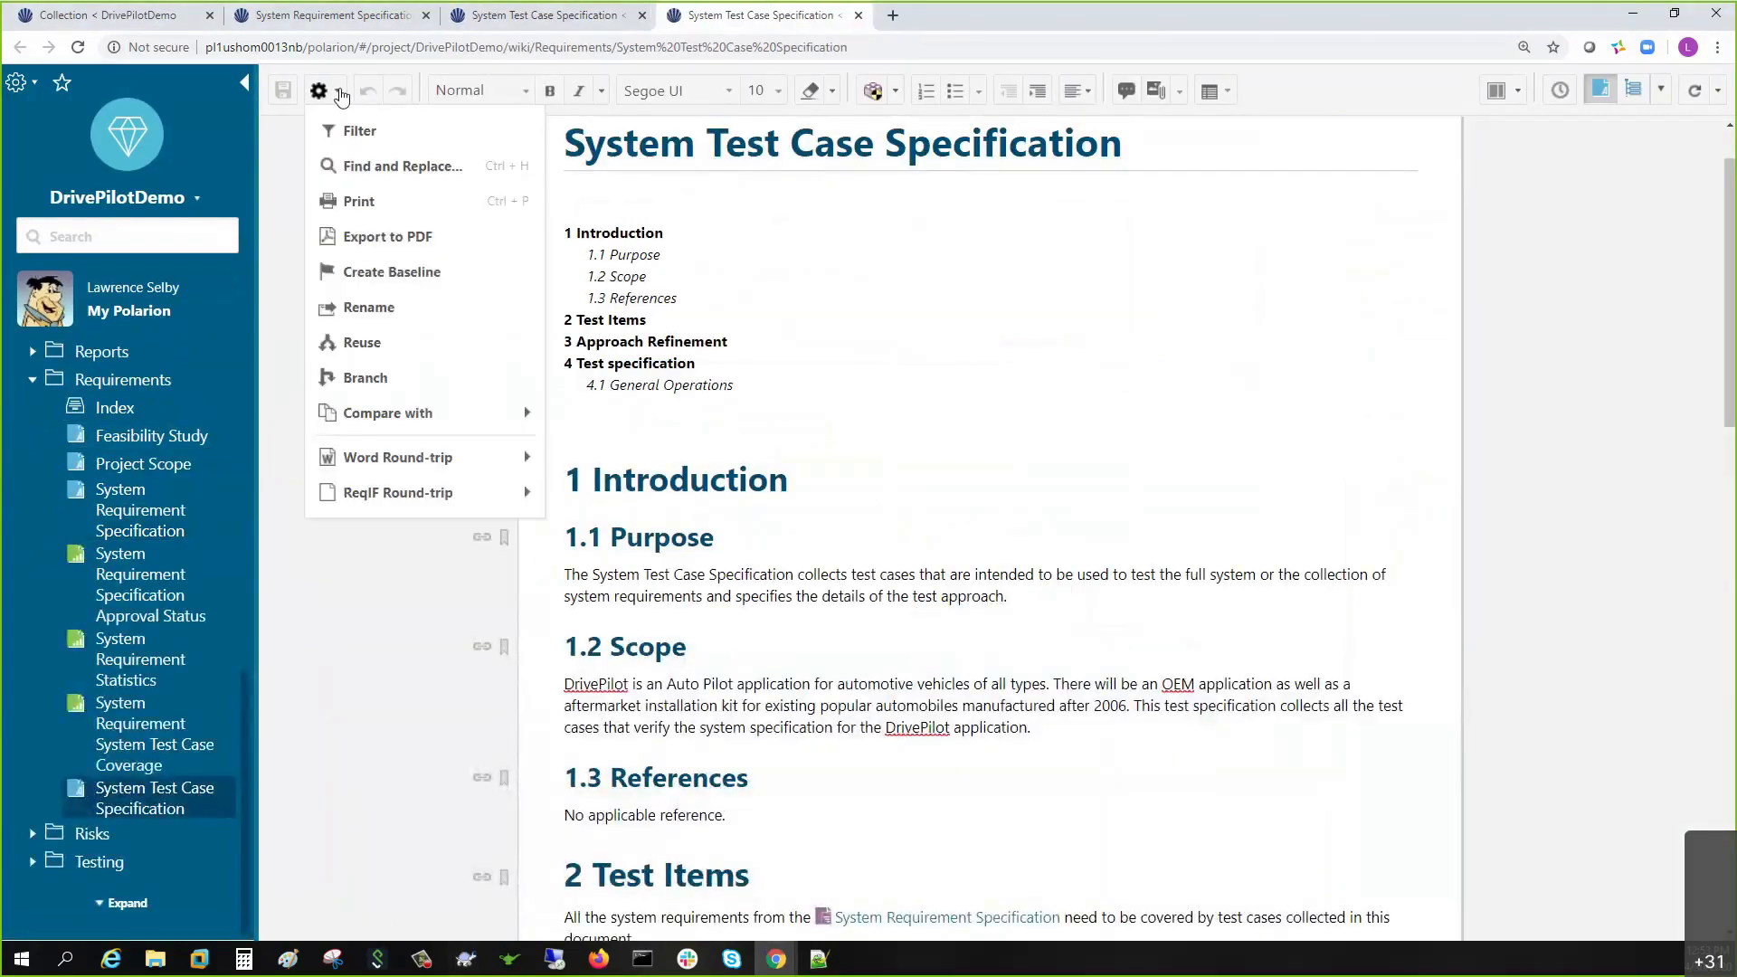
click(371, 274)
text(Baseline Version 2.12)
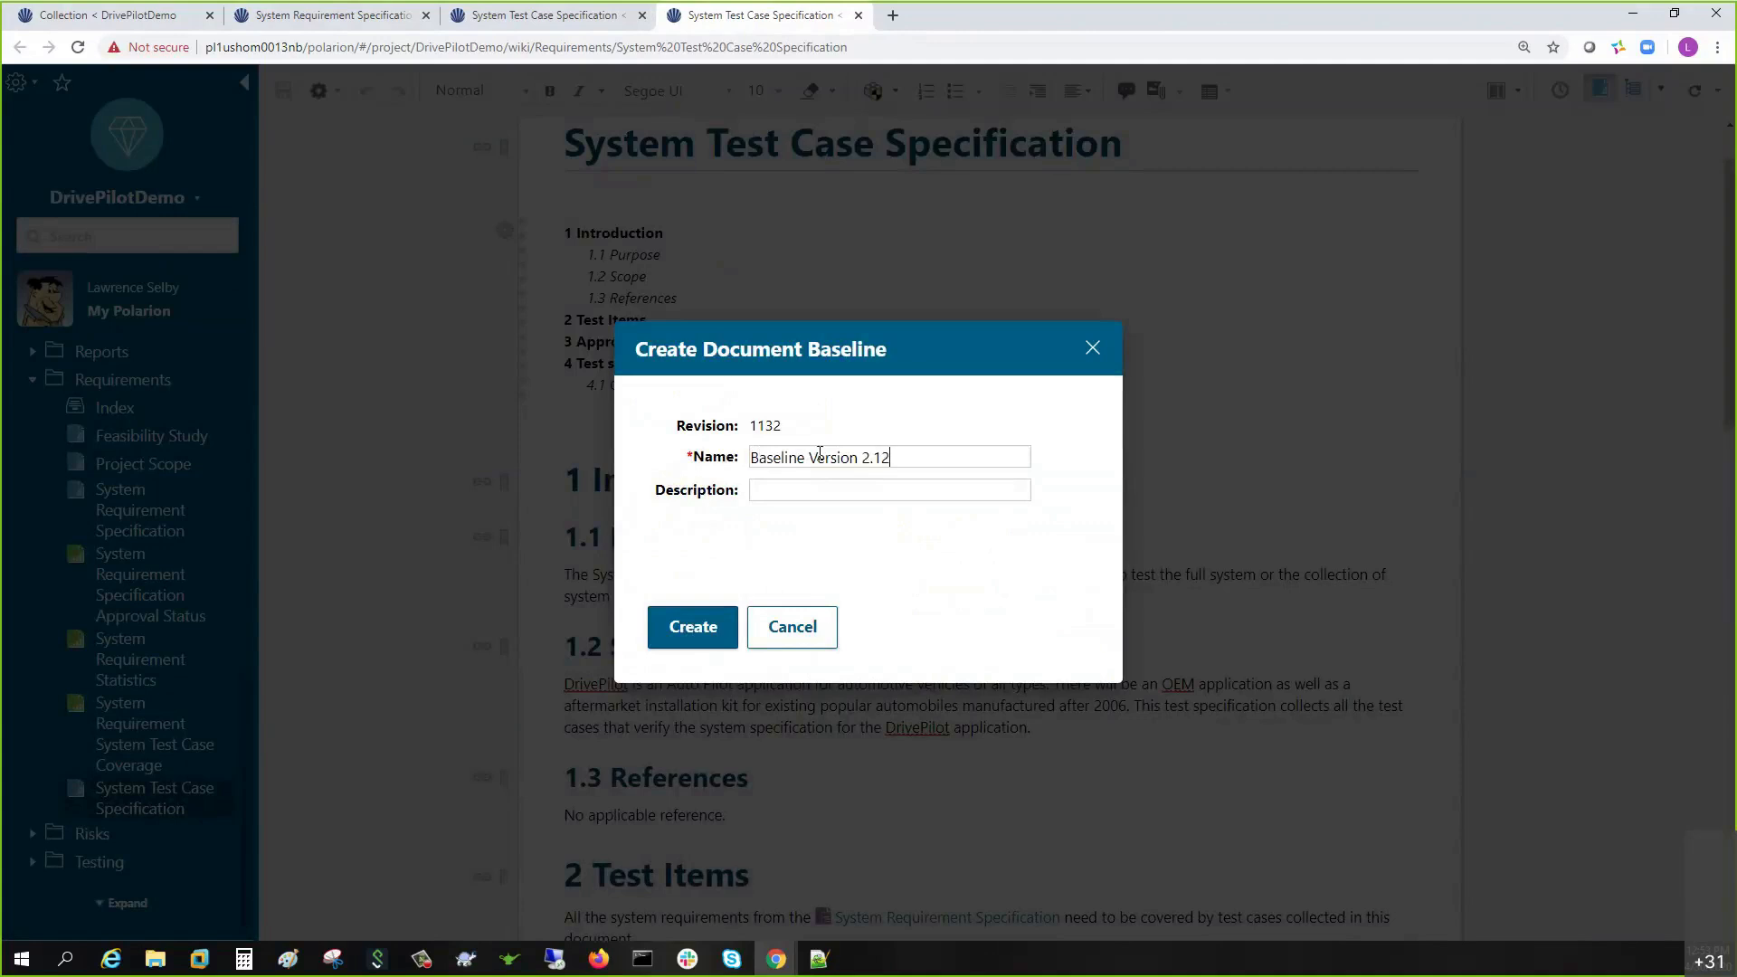
key(BackSpace)
key(ctrl+a)
key(ctrl+c)
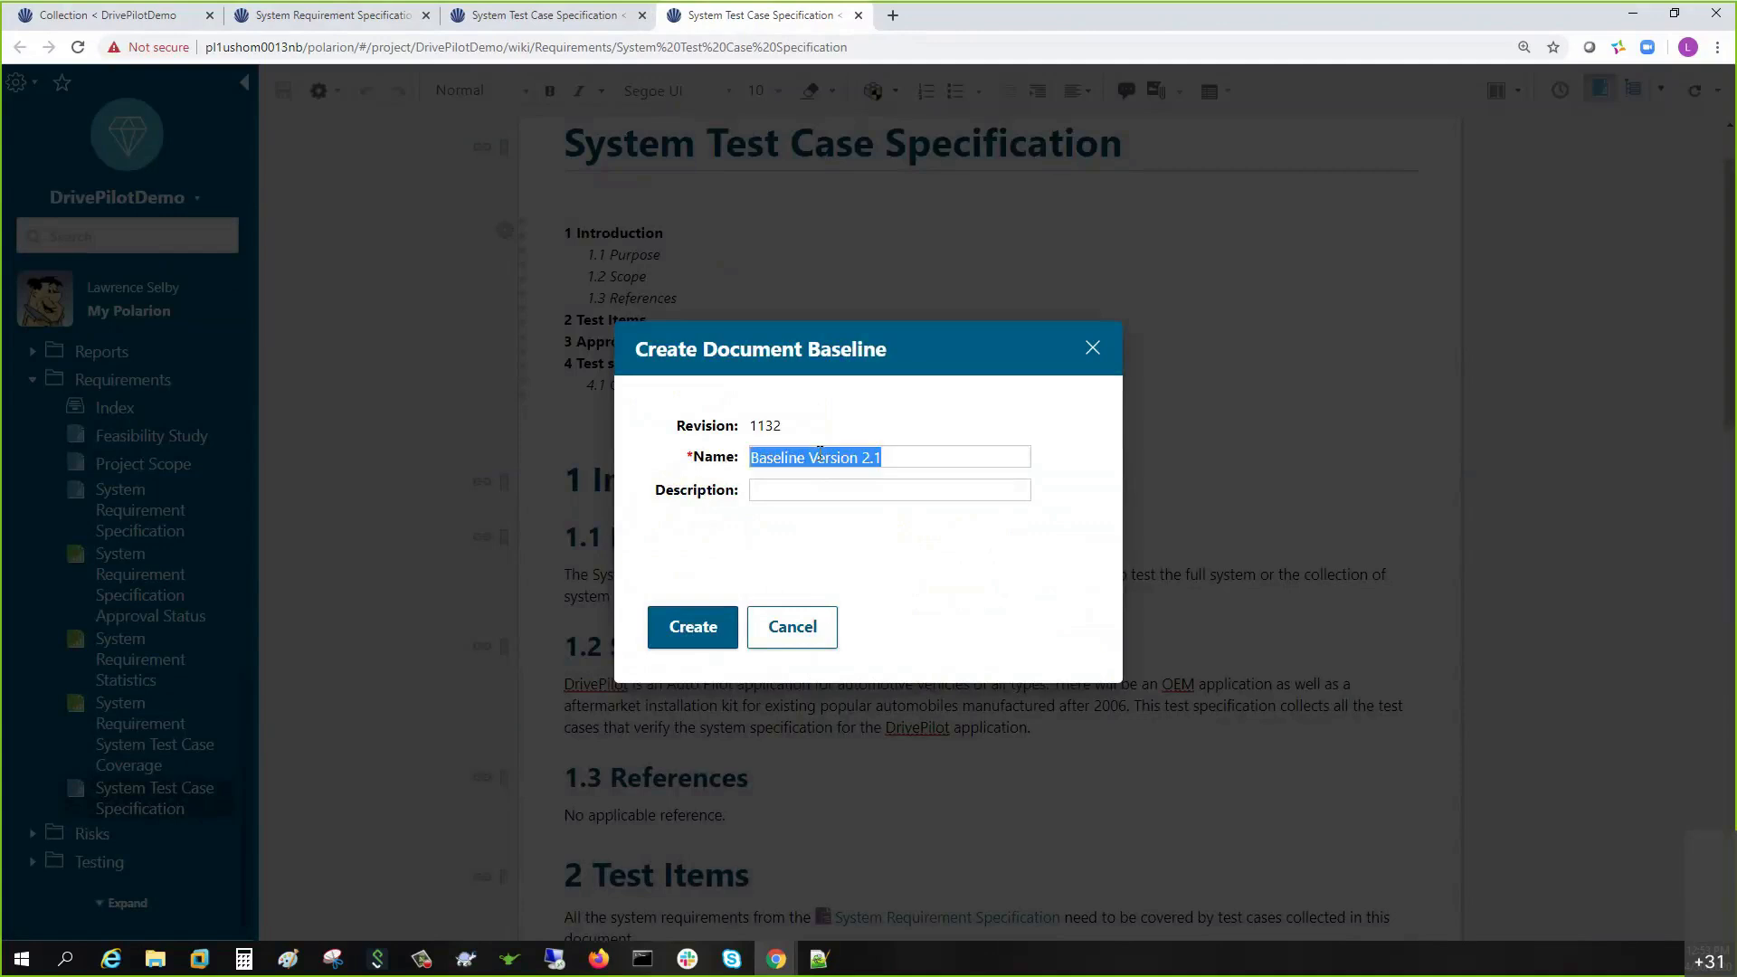
click(816, 486)
key(ctrl+v)
click(702, 628)
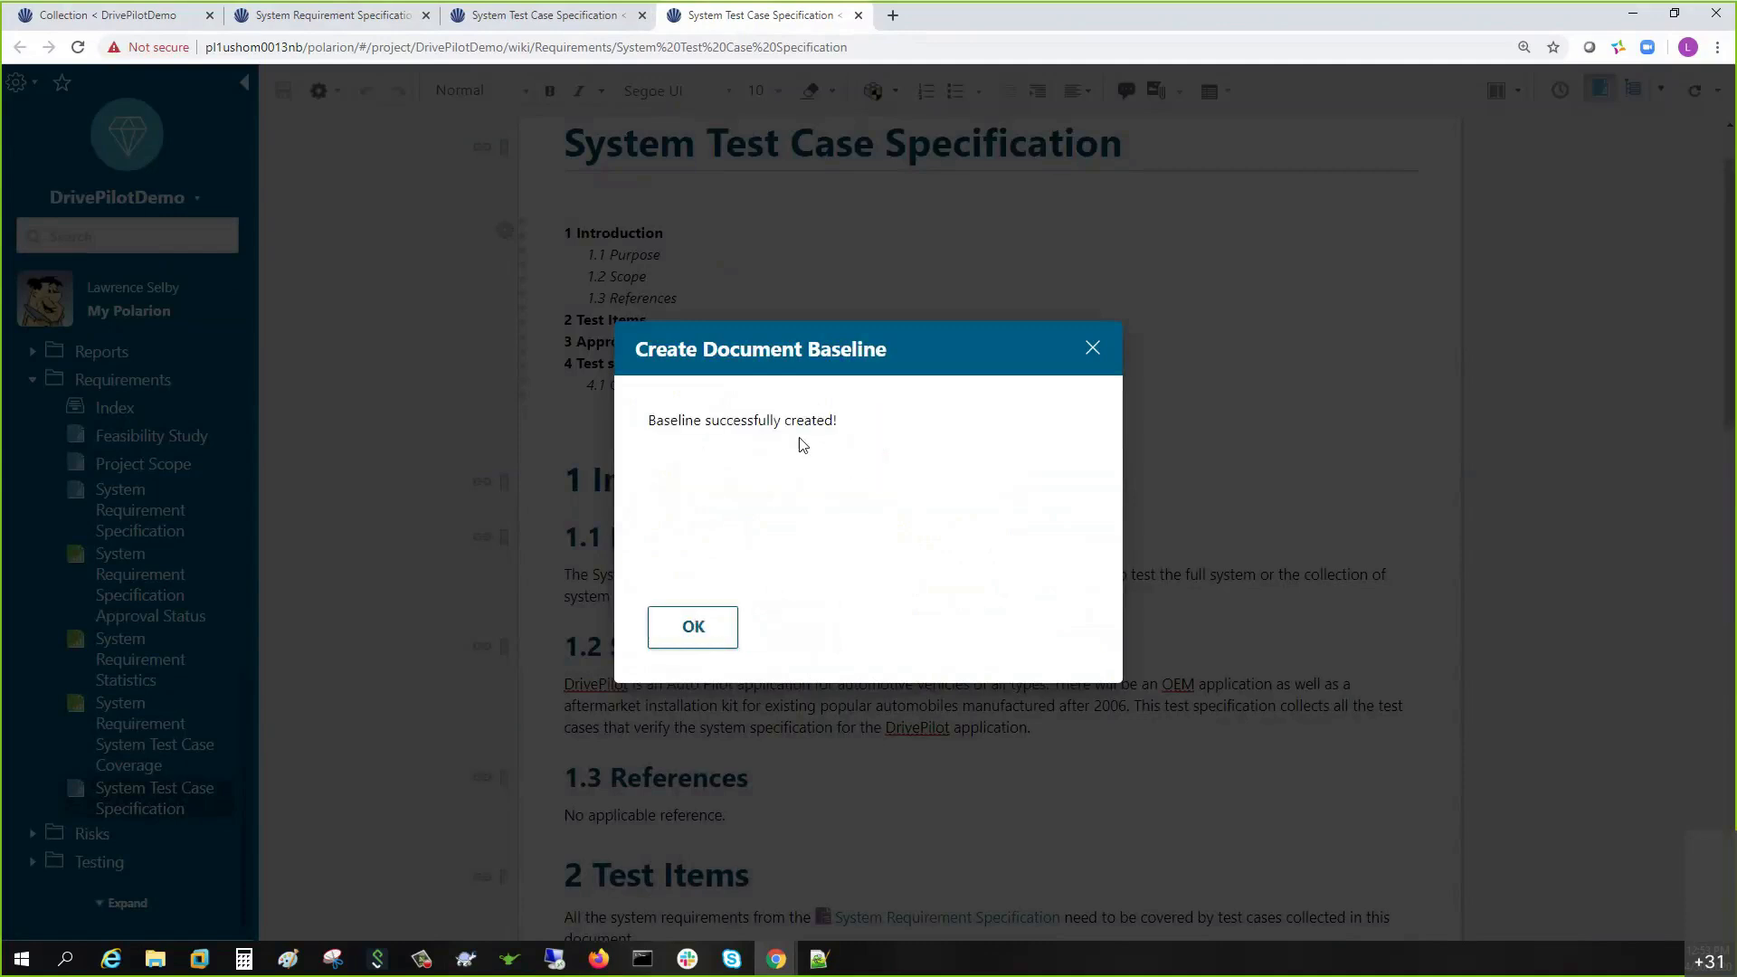
click(693, 627)
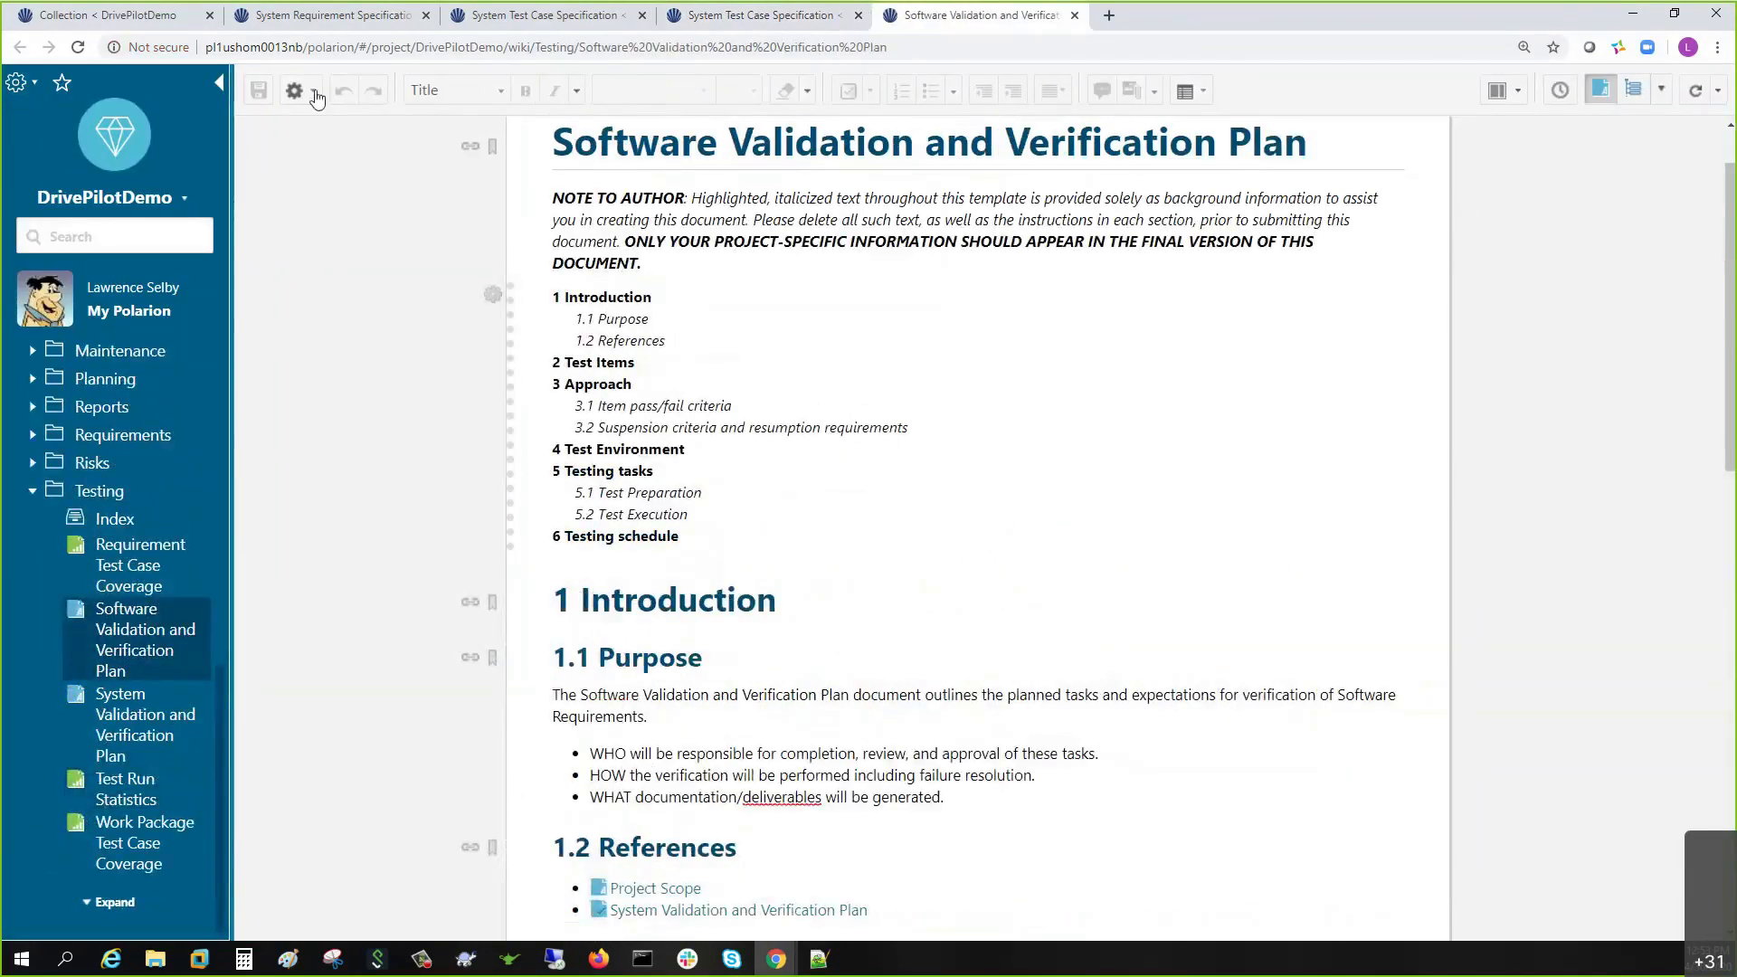
- Create a 'Baseline Version 3.1' baseline of the V&V Plan with the same description
click(296, 90)
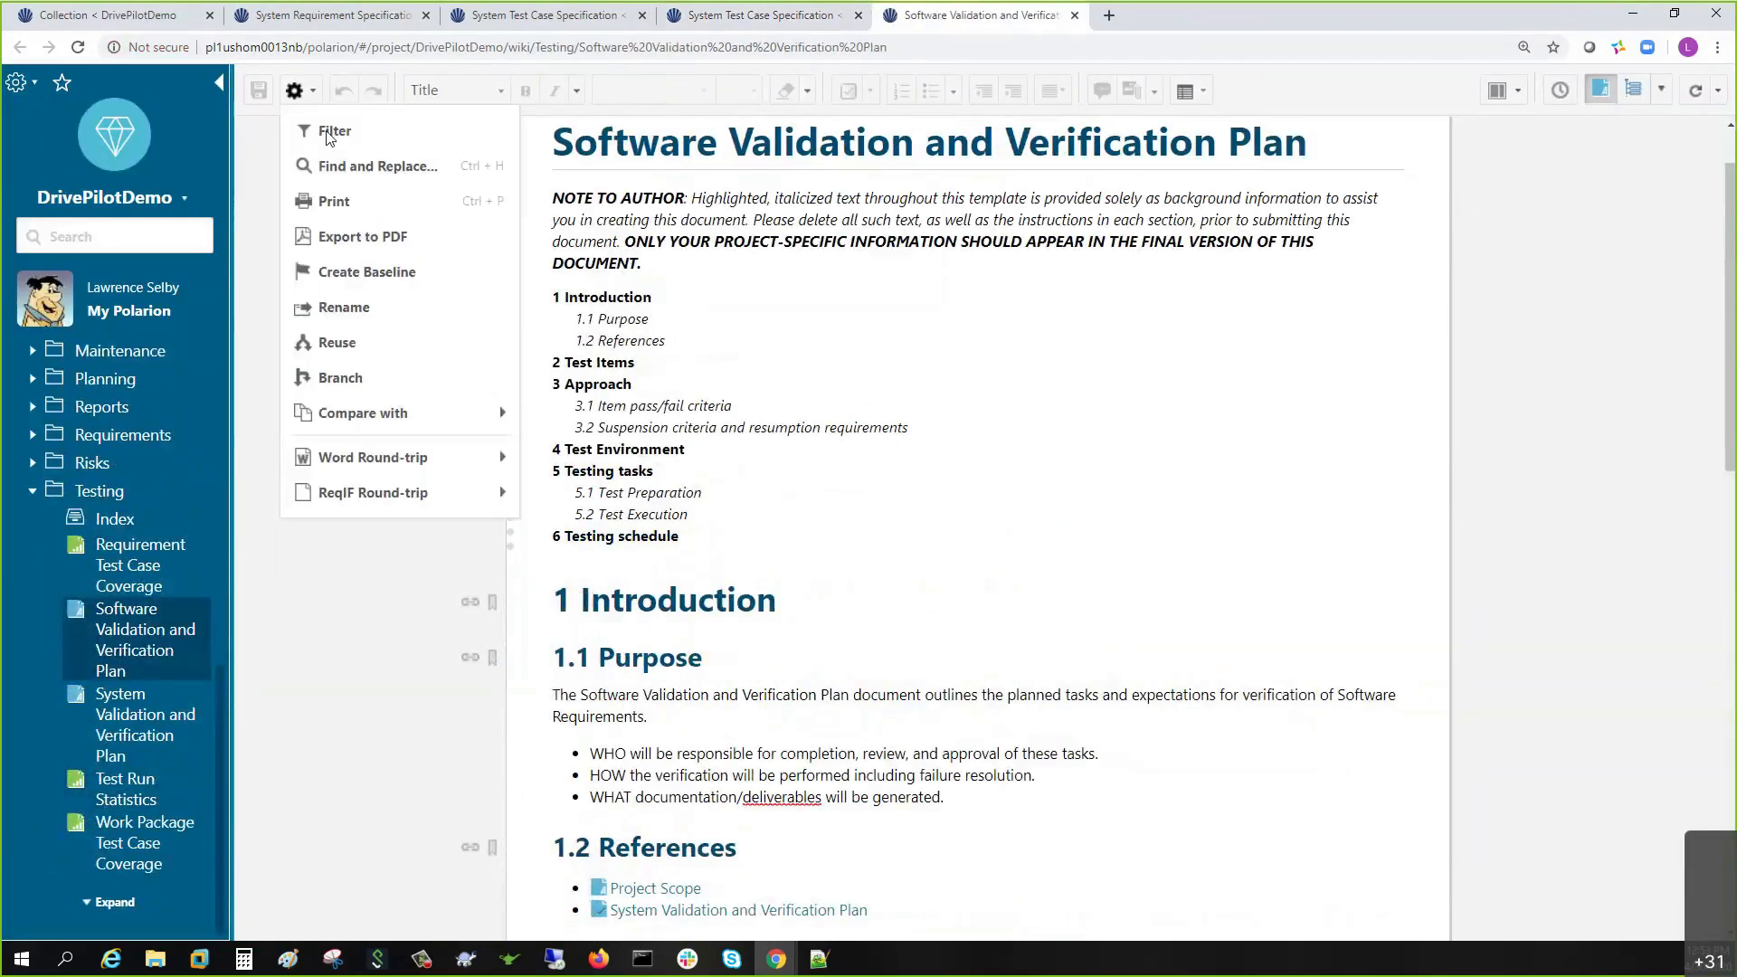
click(362, 274)
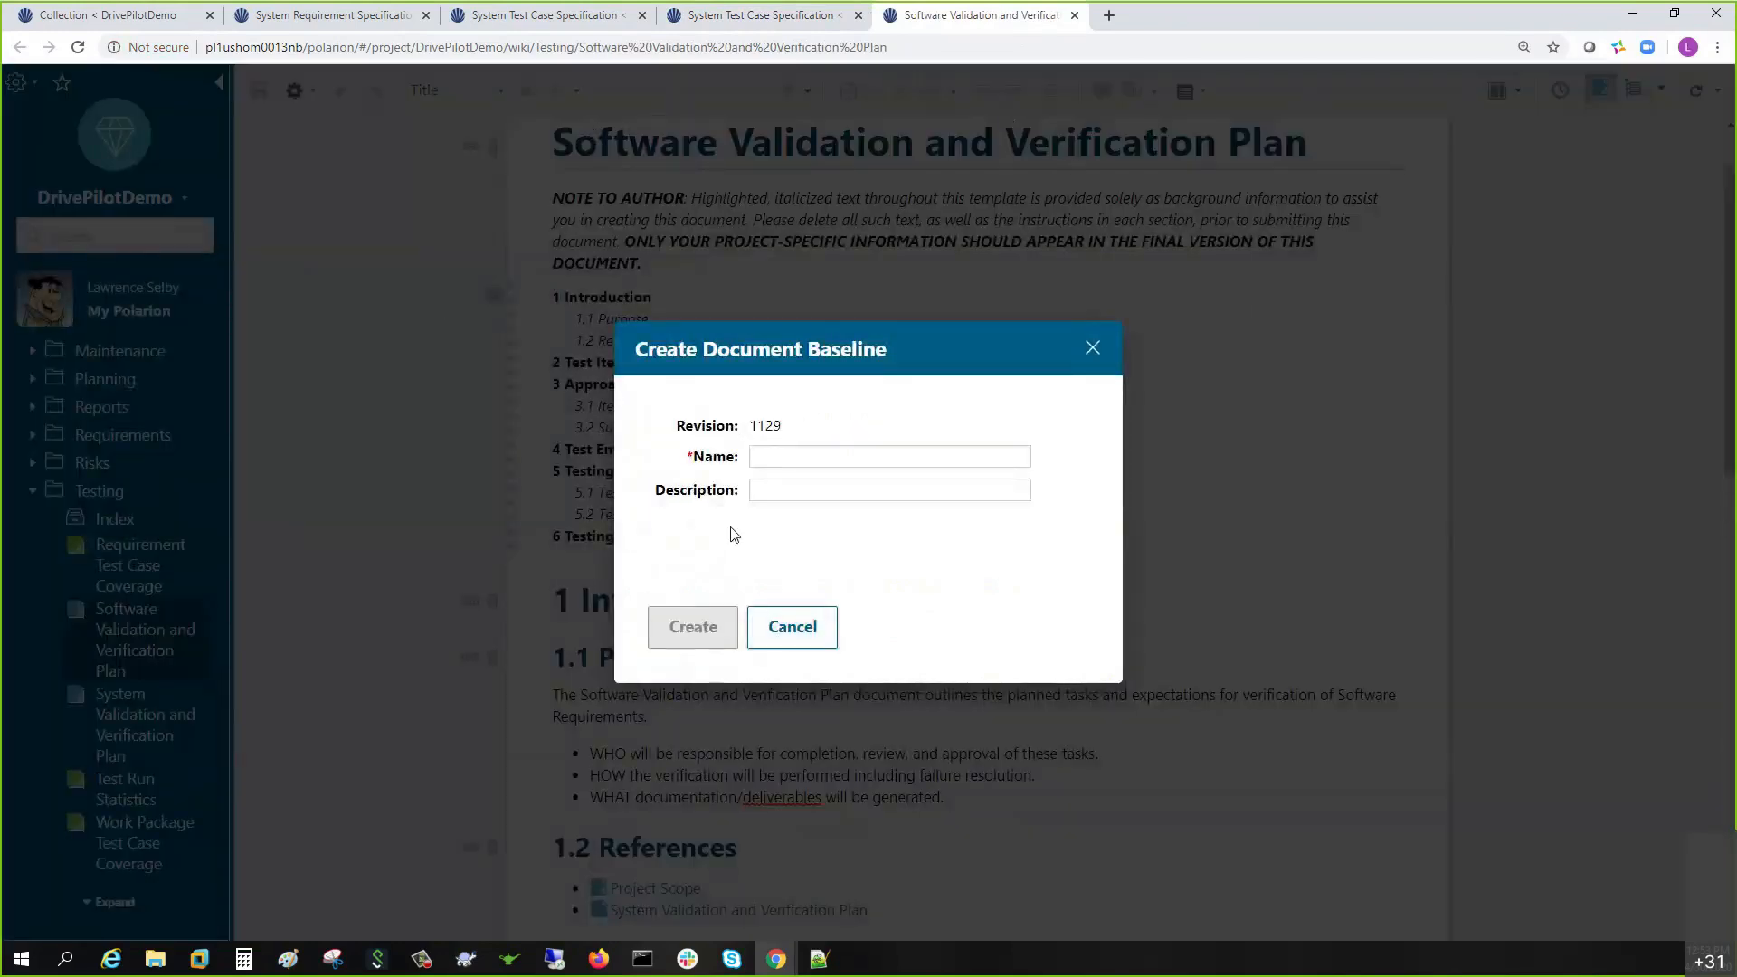
text(Baseline Version 2.1)
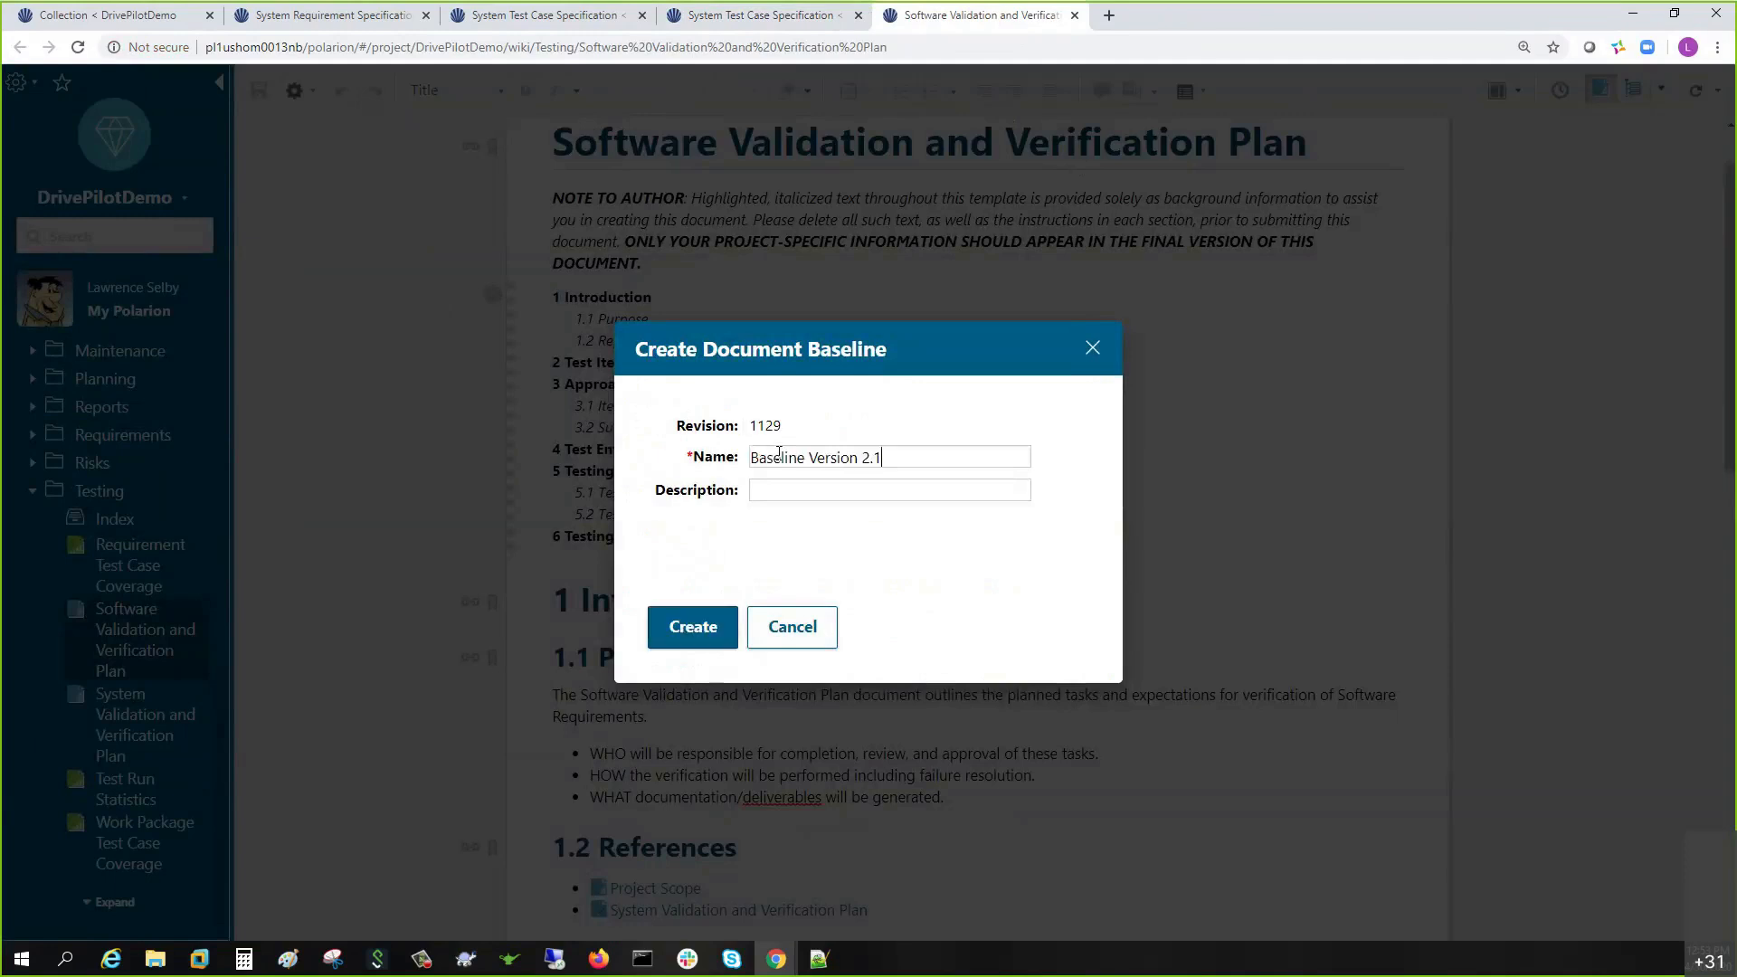
drag(860, 458, 870, 458)
text(3)
triple_click(827, 458)
key(ctrl+c)
click(817, 482)
key(ctrl+v)
click(691, 626)
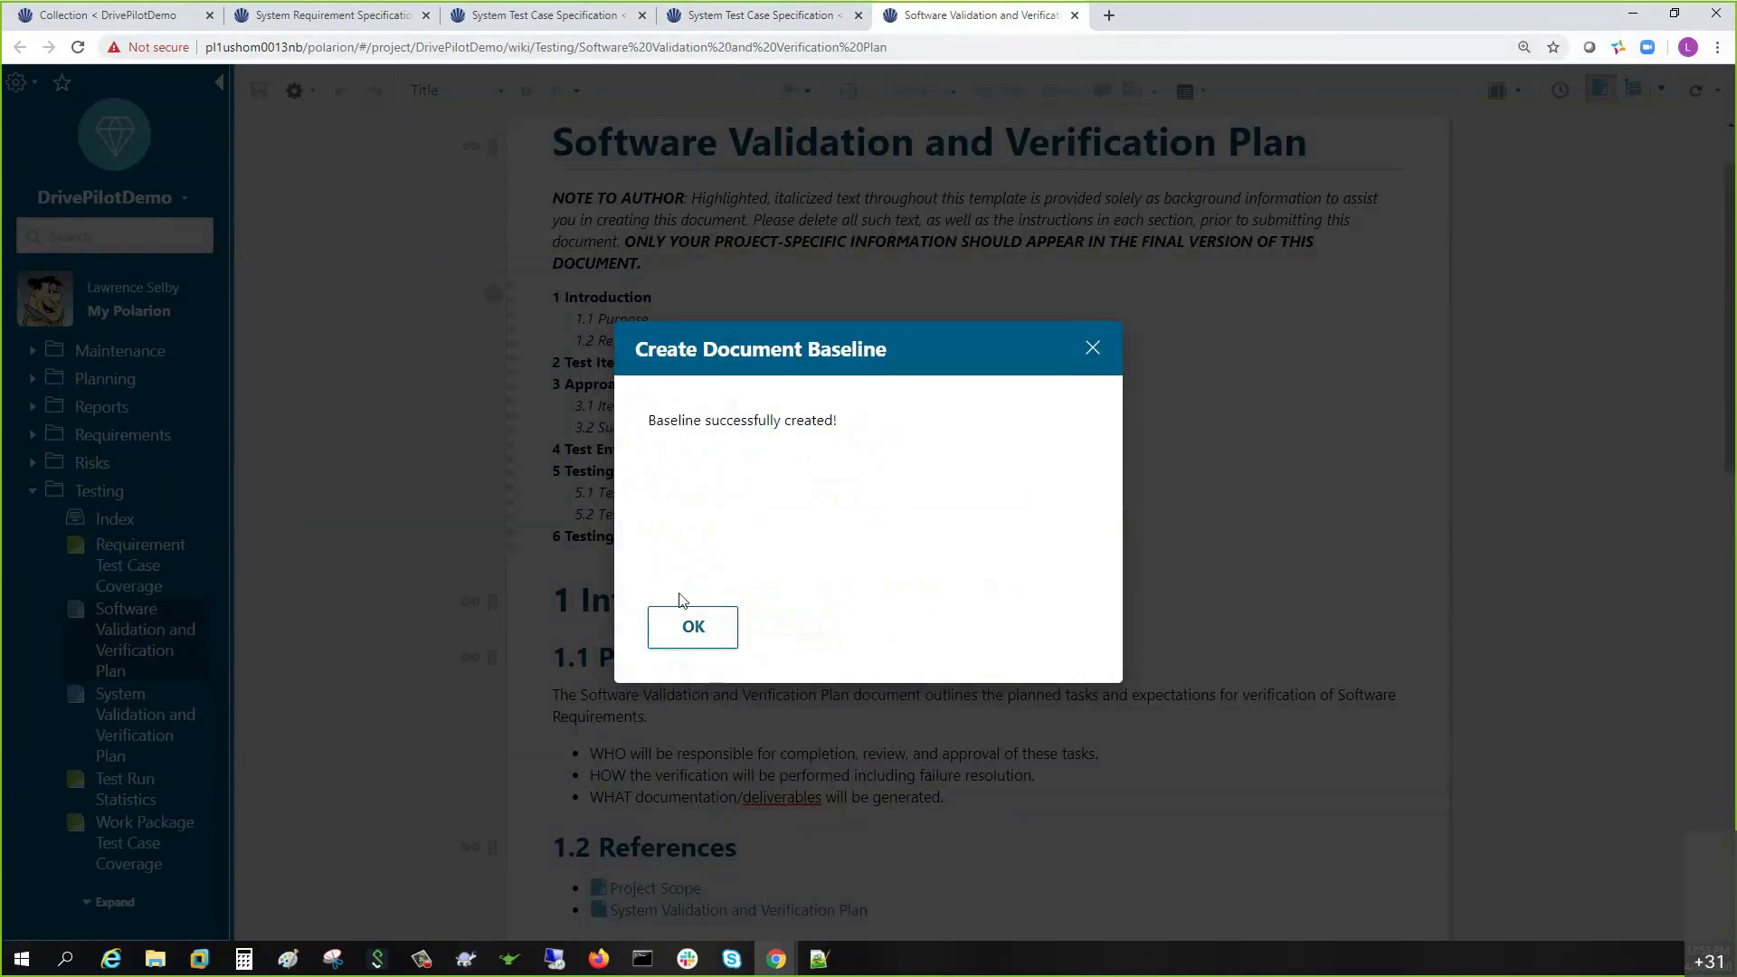
click(712, 627)
click(579, 16)
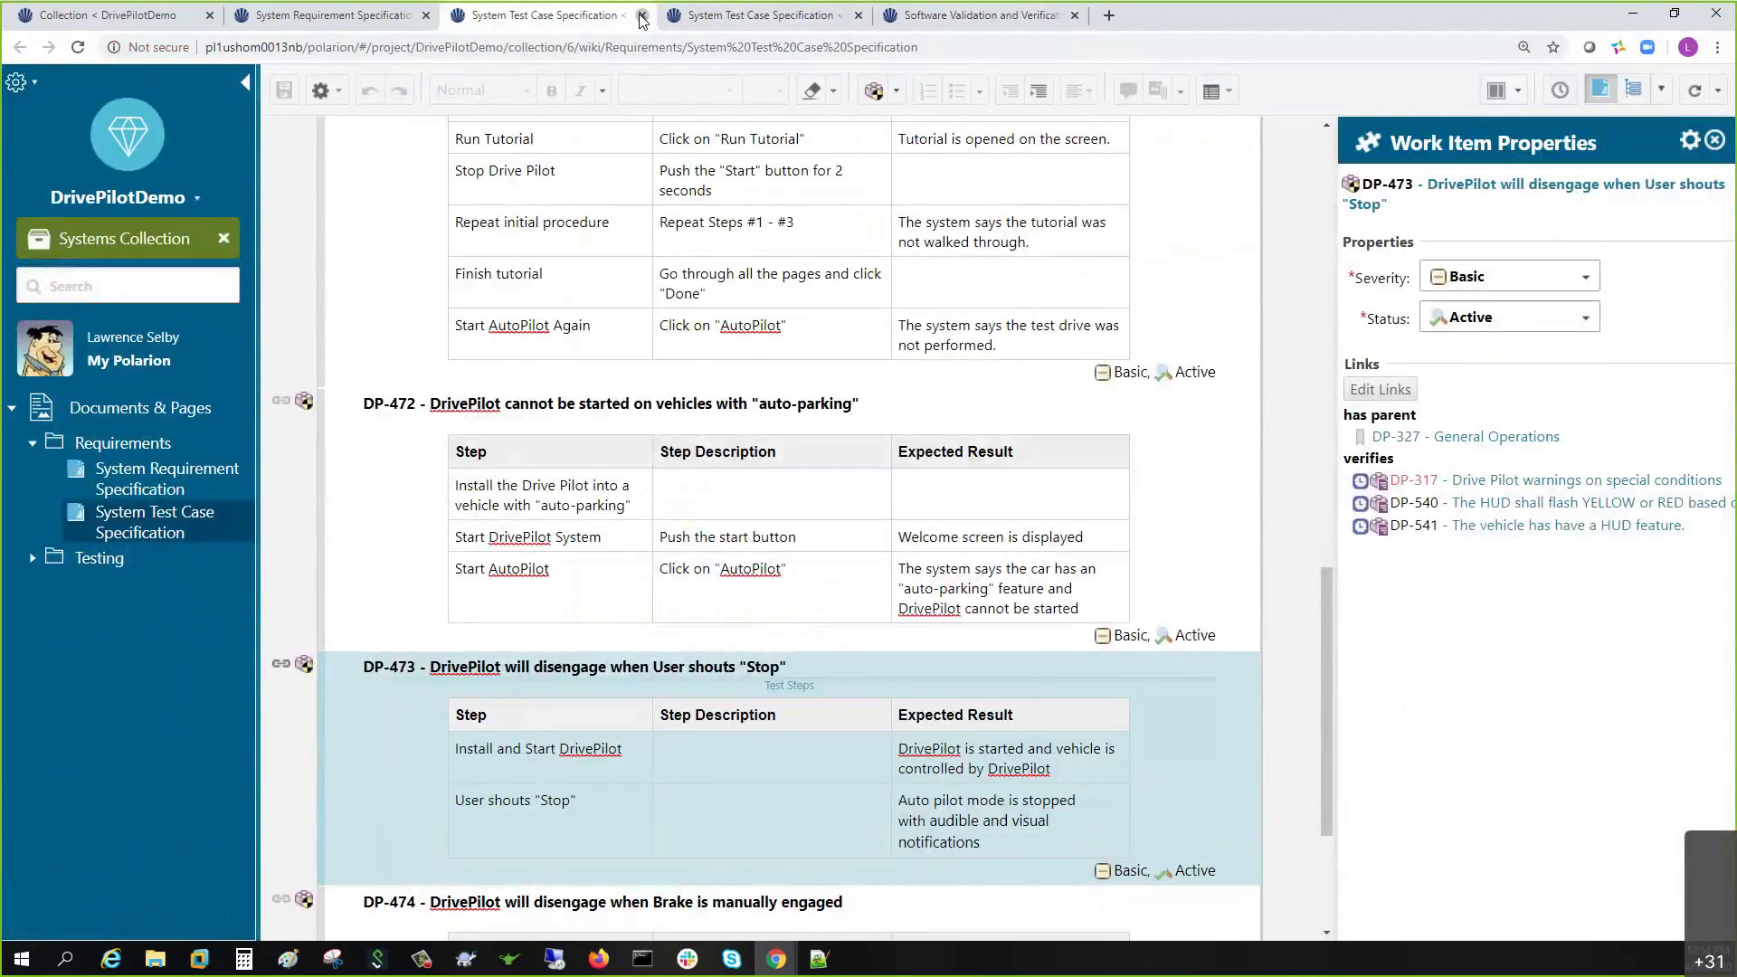
- Close the extra open documents and start editing the Systems Collection's document list
click(641, 16)
click(641, 16)
click(641, 16)
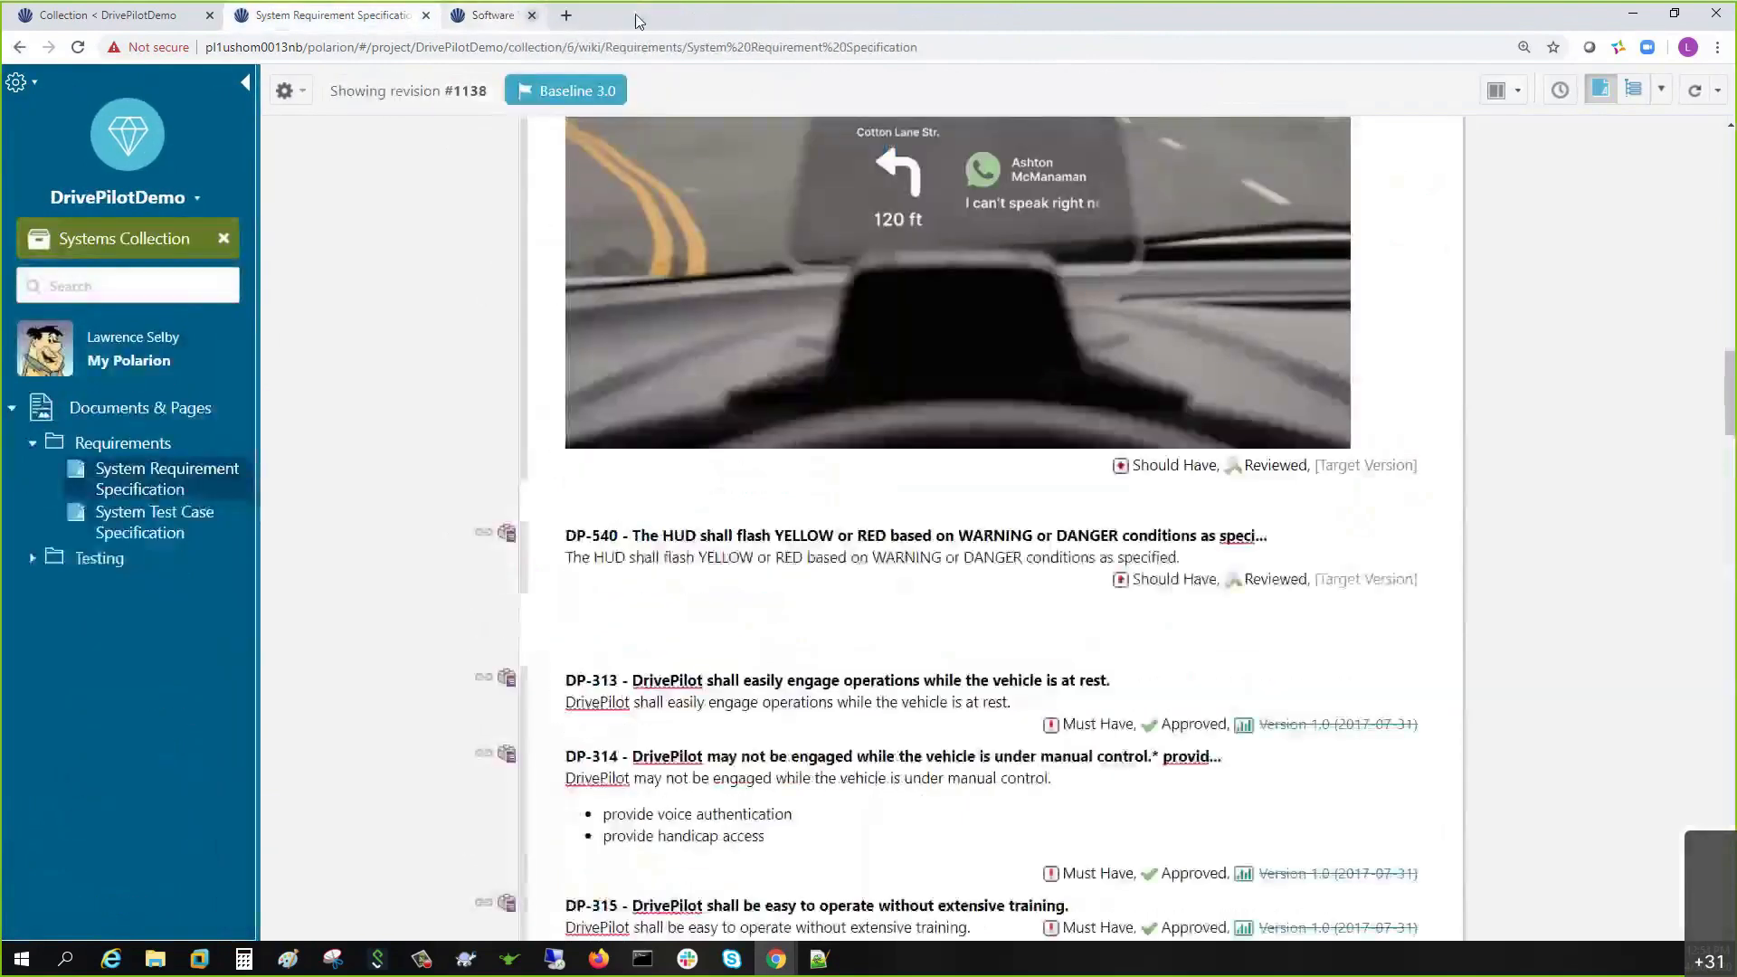
click(425, 17)
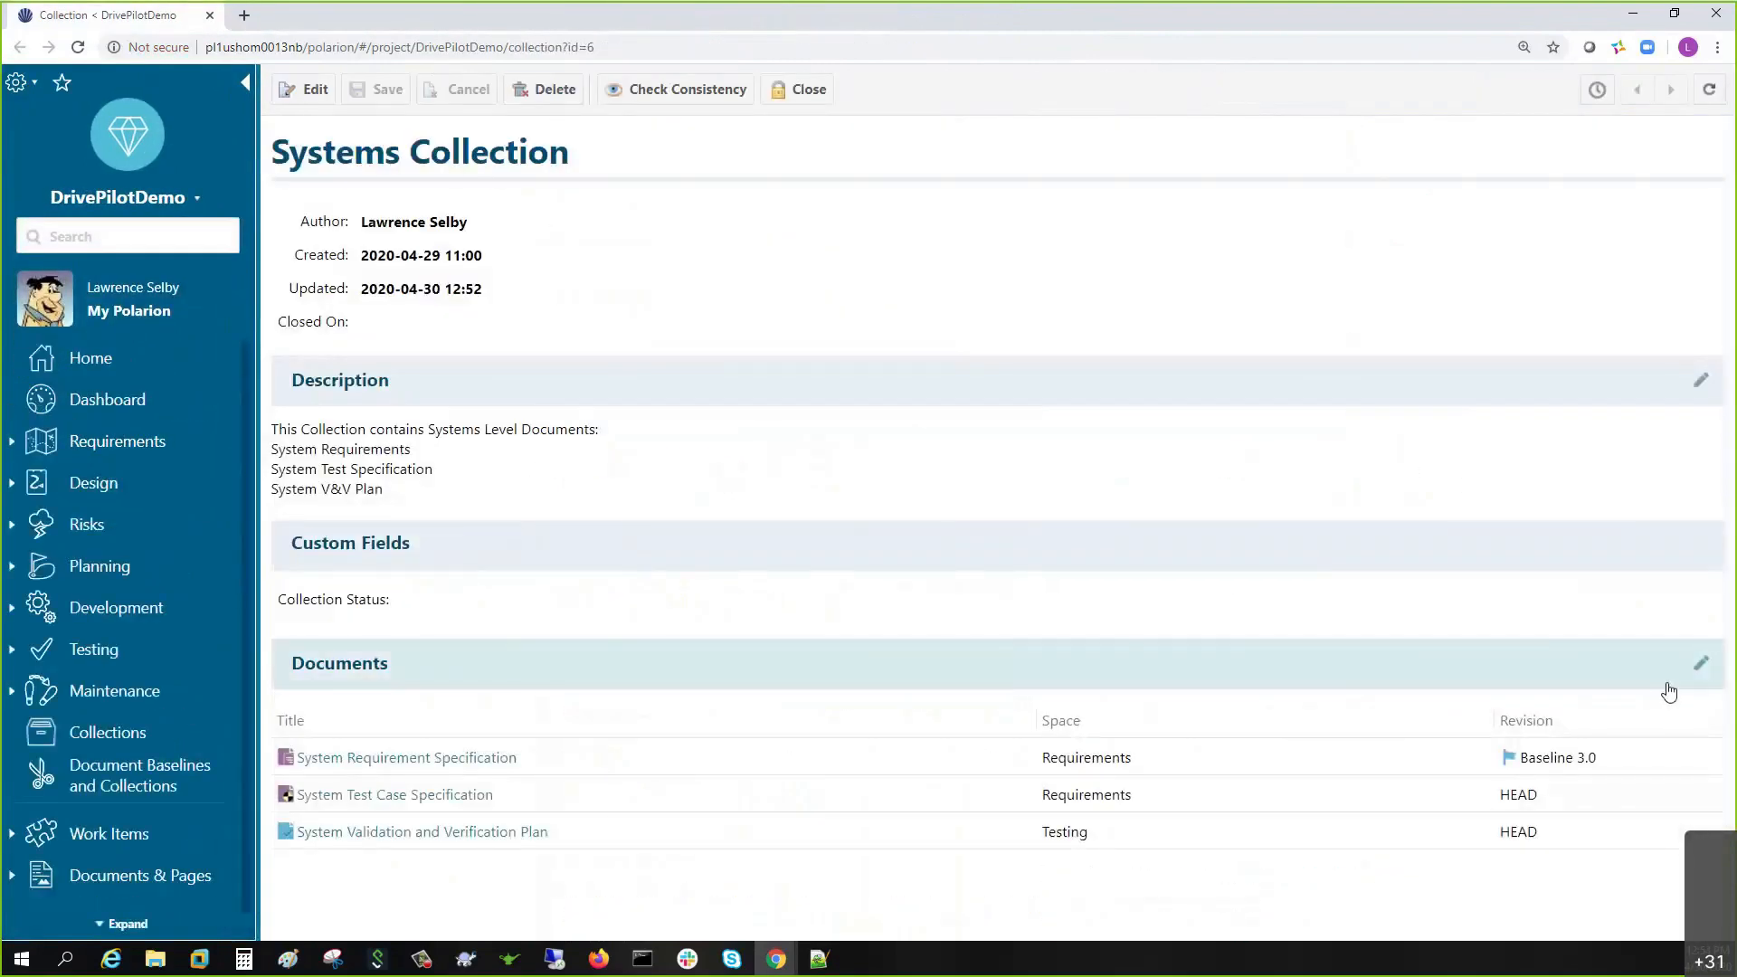
click(1699, 665)
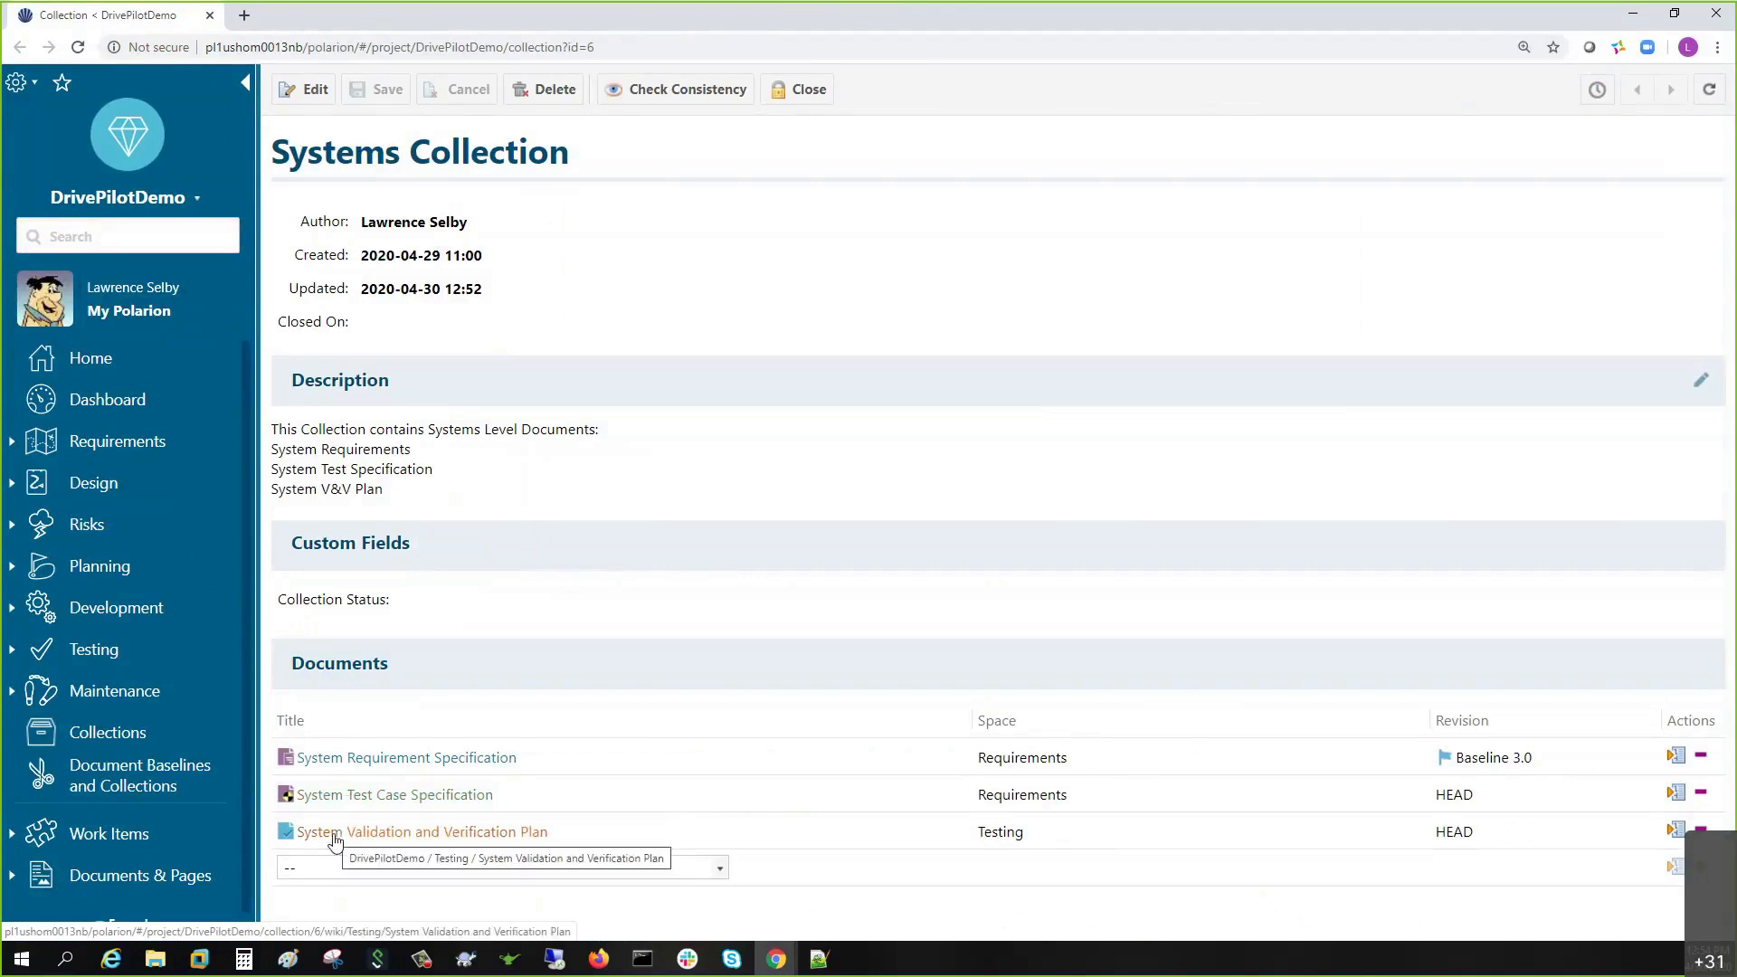
- Pin the System Test Case Specification to Baseline Version 2.1
click(1674, 796)
click(728, 496)
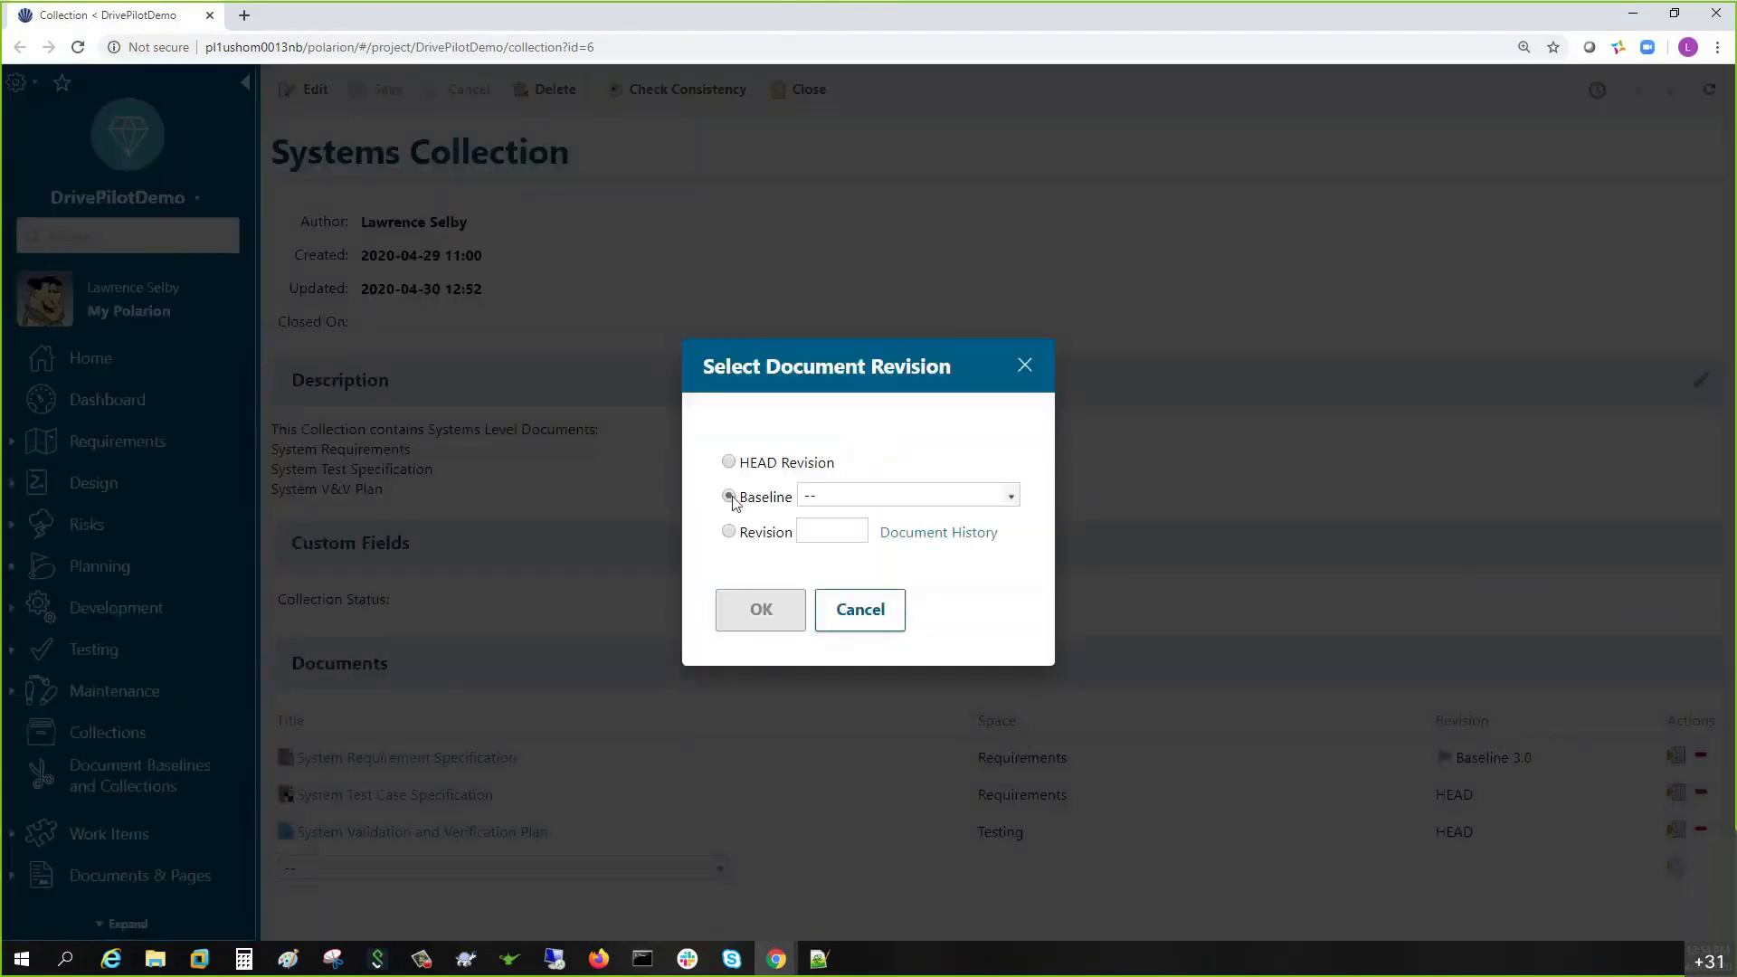
click(860, 499)
click(850, 562)
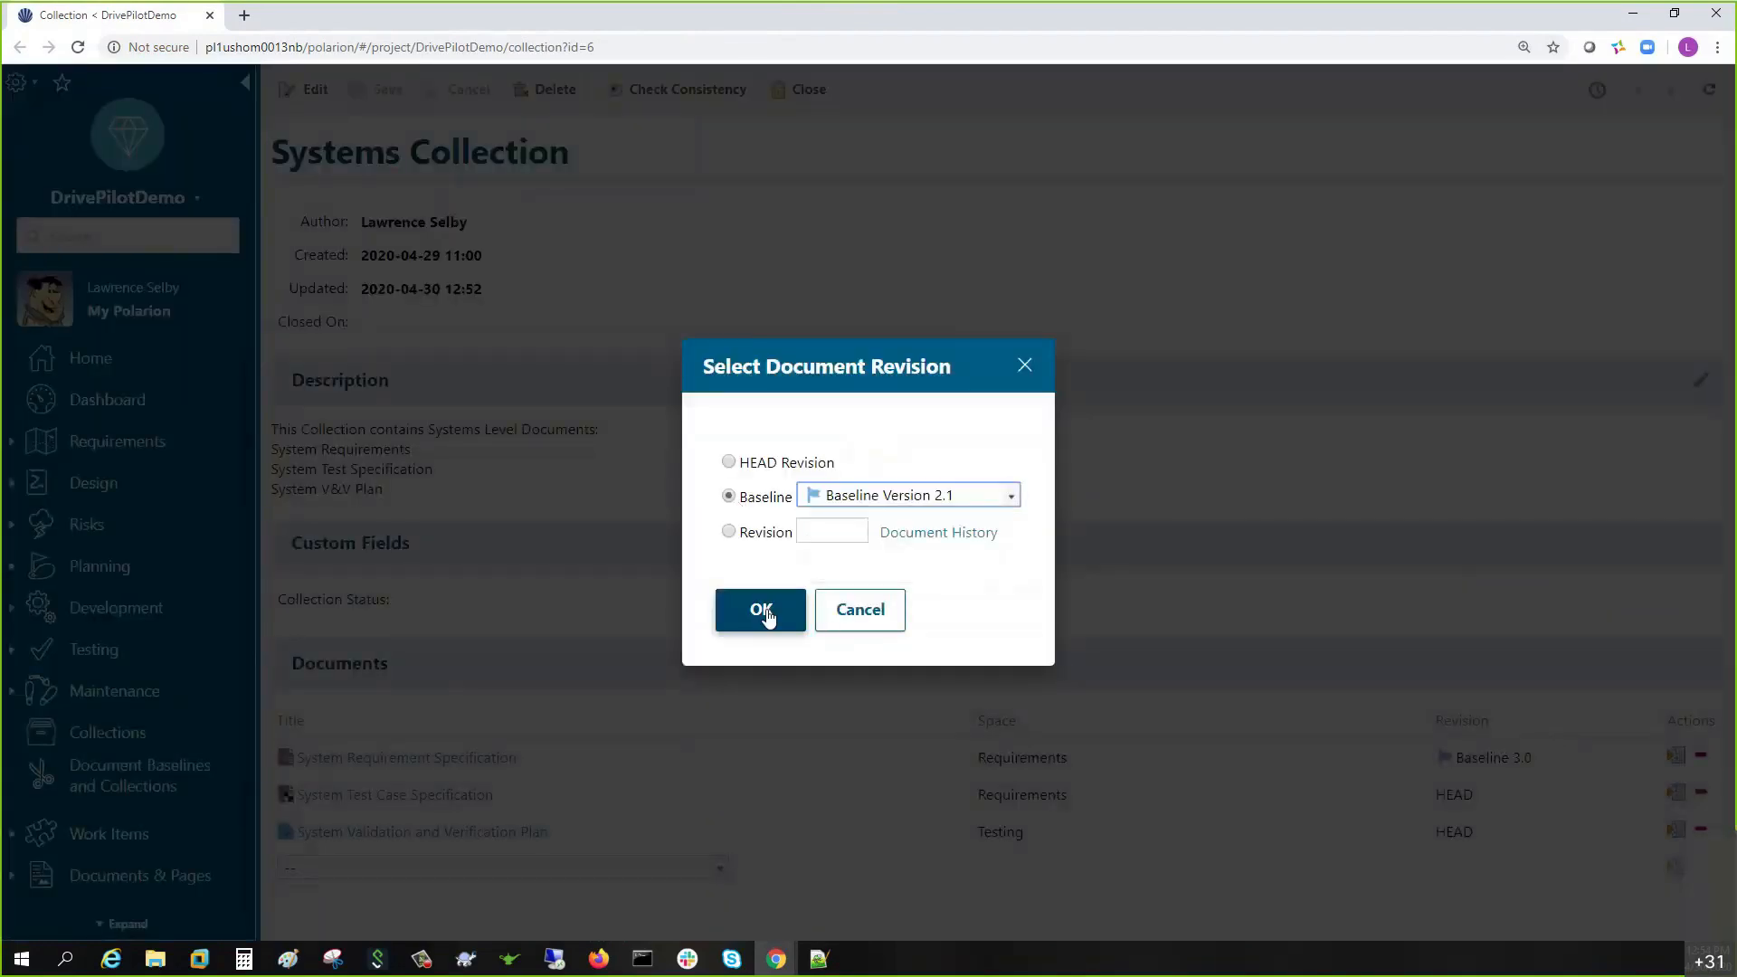
click(763, 612)
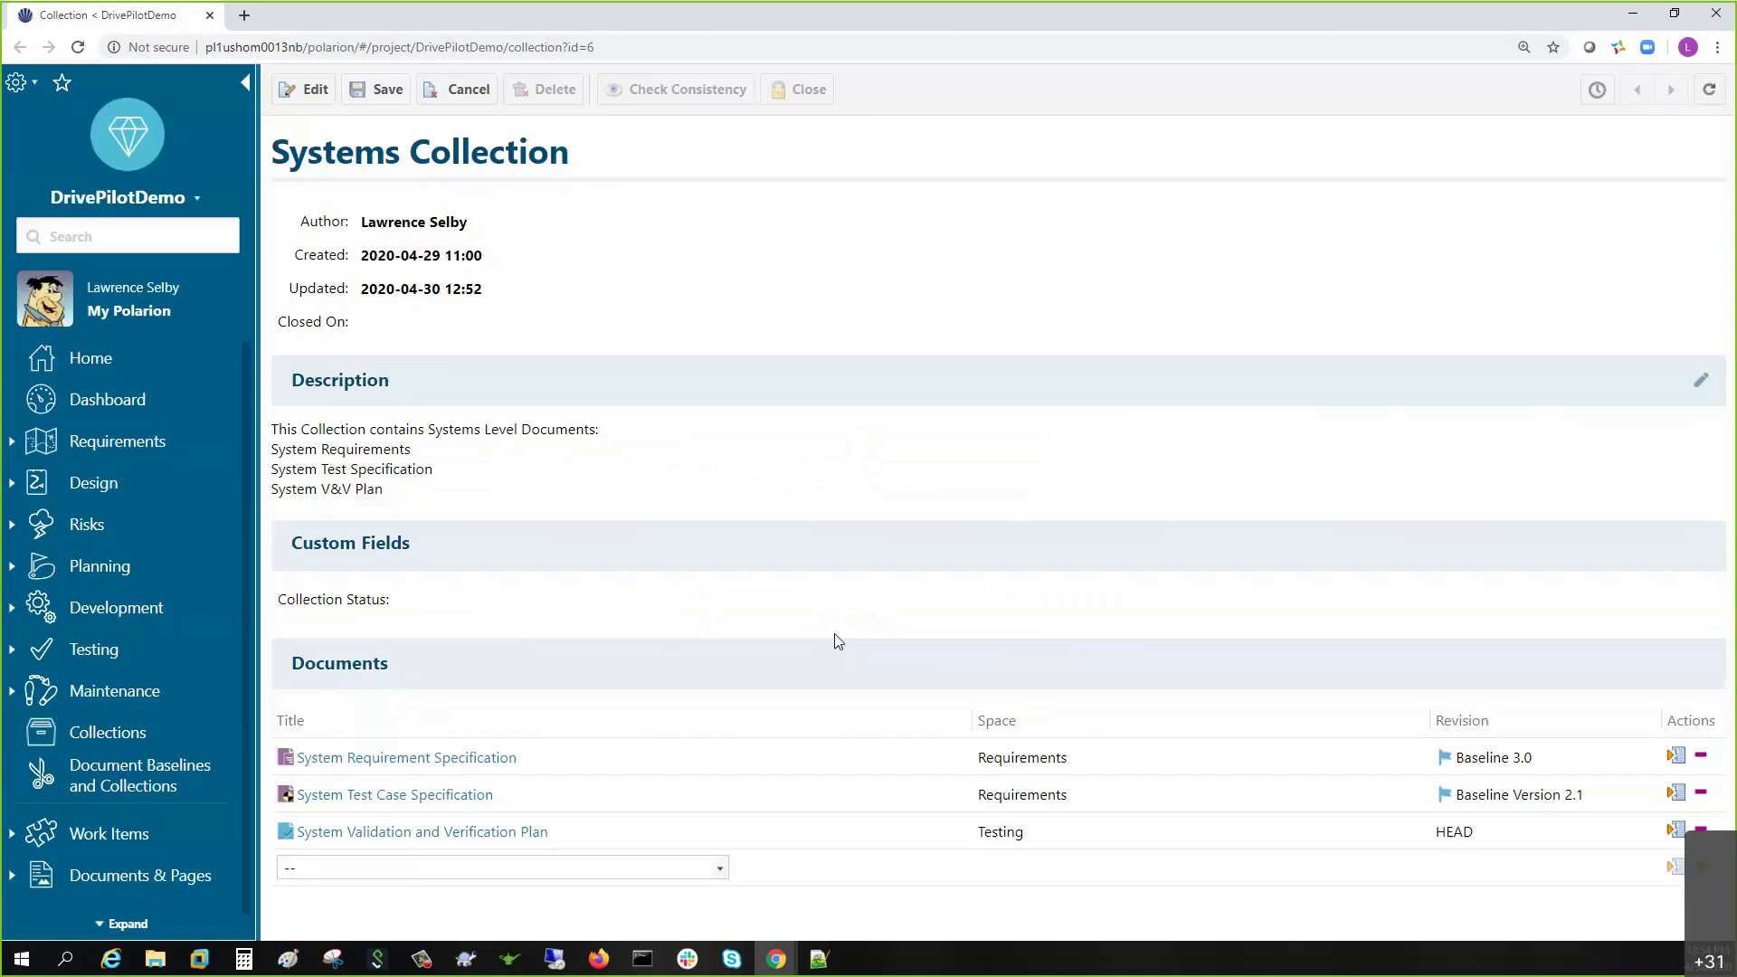
- Check the V&V Plan's baseline list, find no baselines, and cancel the revision choice
click(1672, 834)
click(729, 496)
click(837, 497)
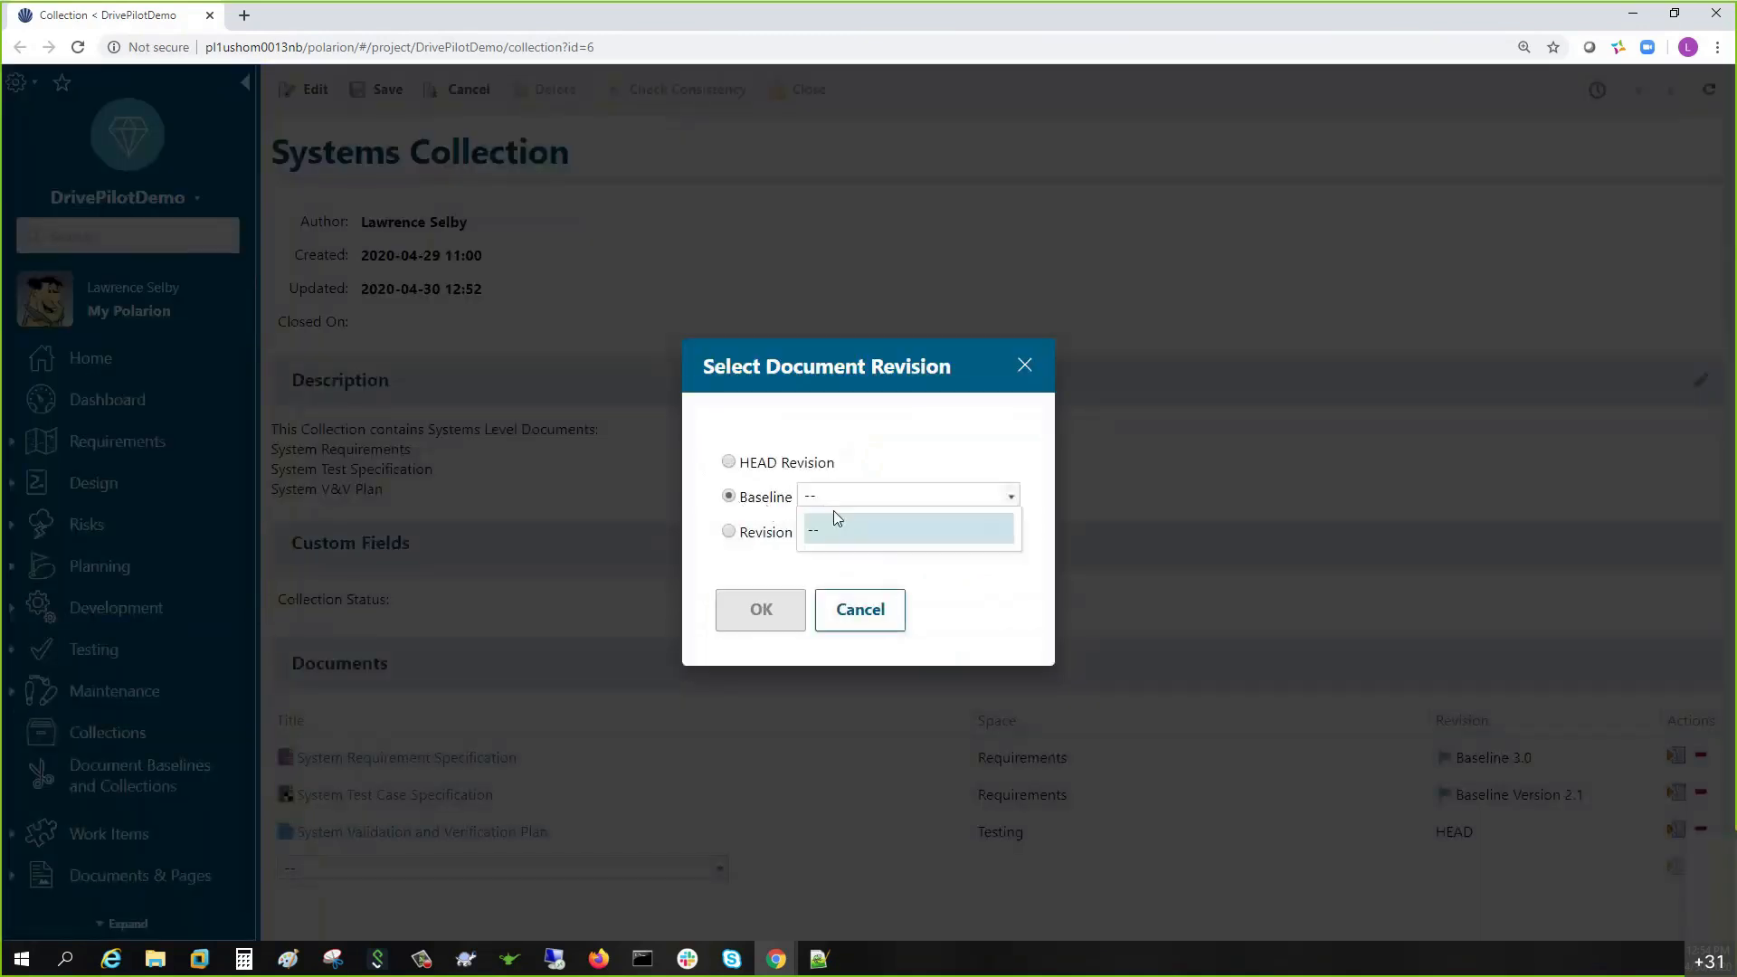
click(943, 440)
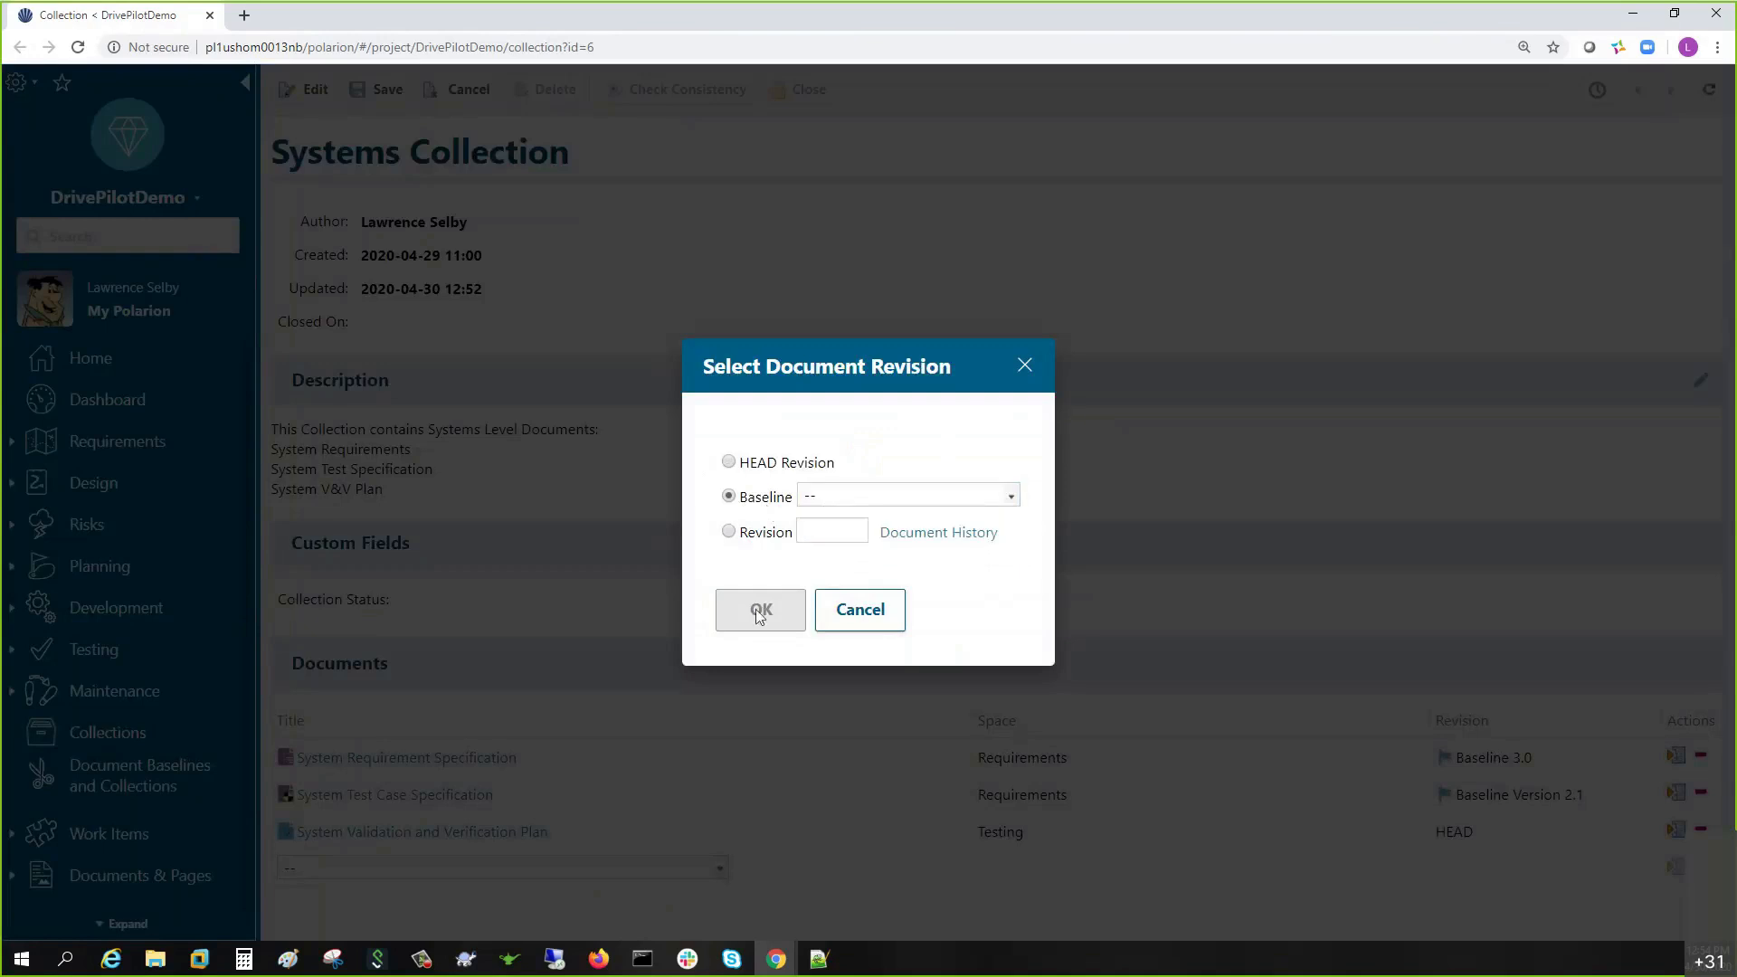
click(1011, 496)
click(942, 461)
click(751, 599)
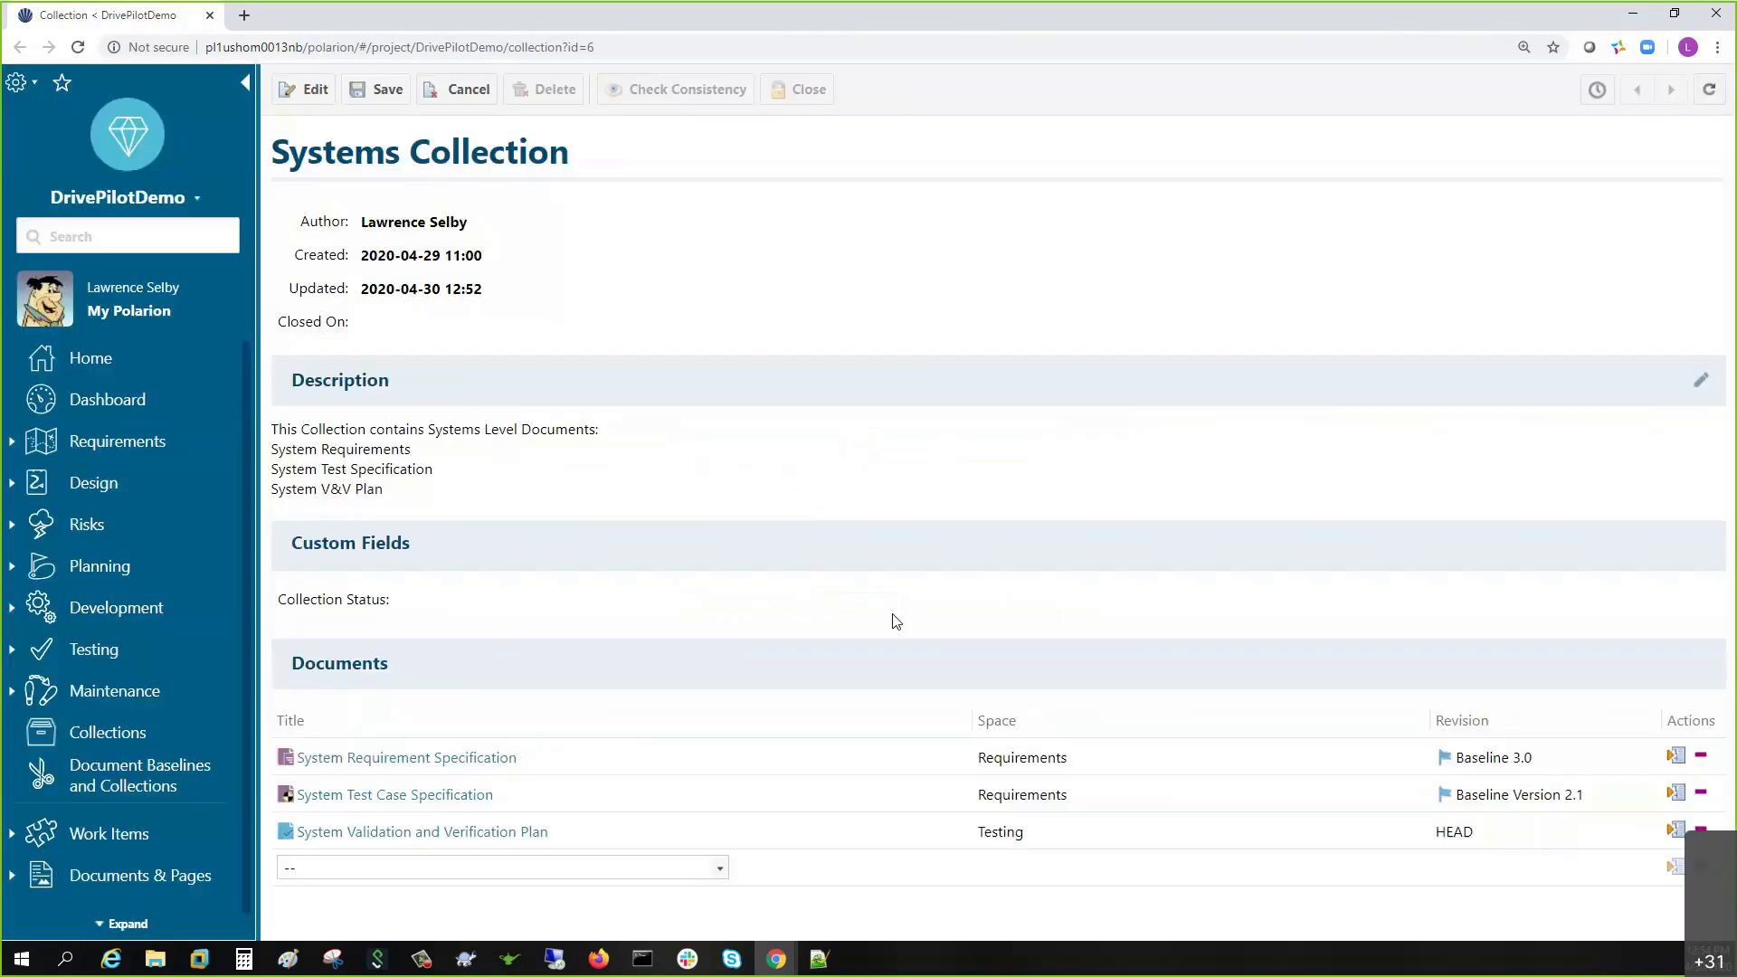
- Switch the V&V Plan to a specific revision and open its document history
click(1675, 831)
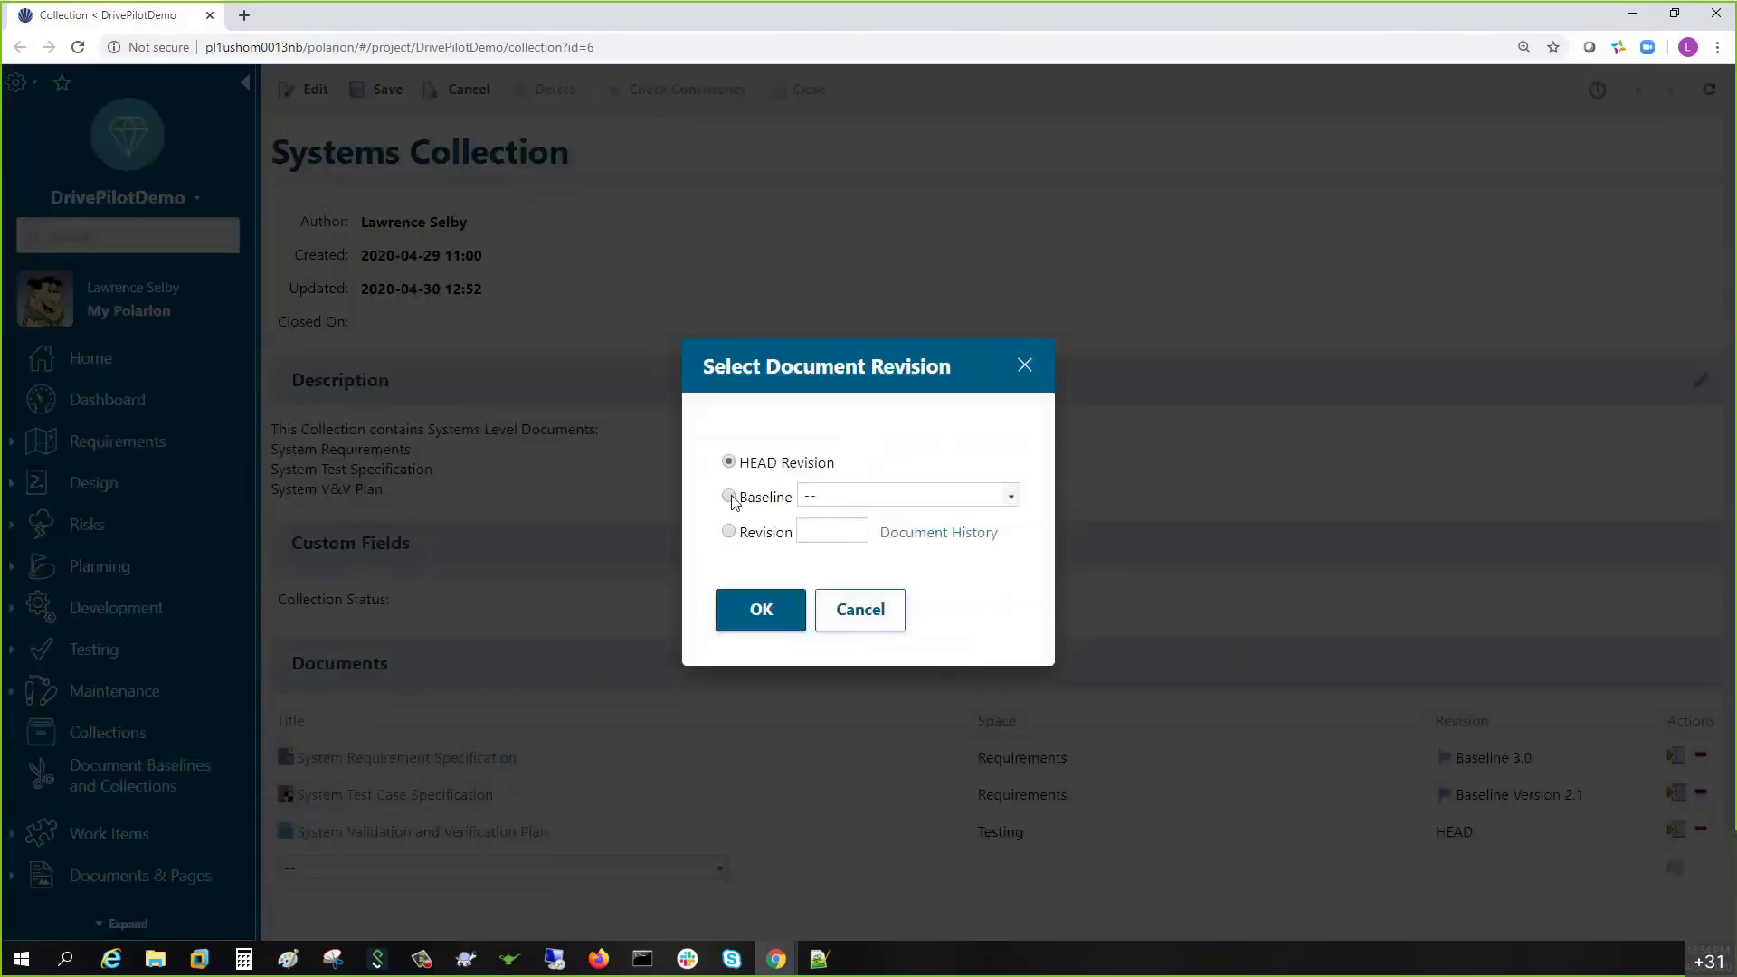
click(730, 497)
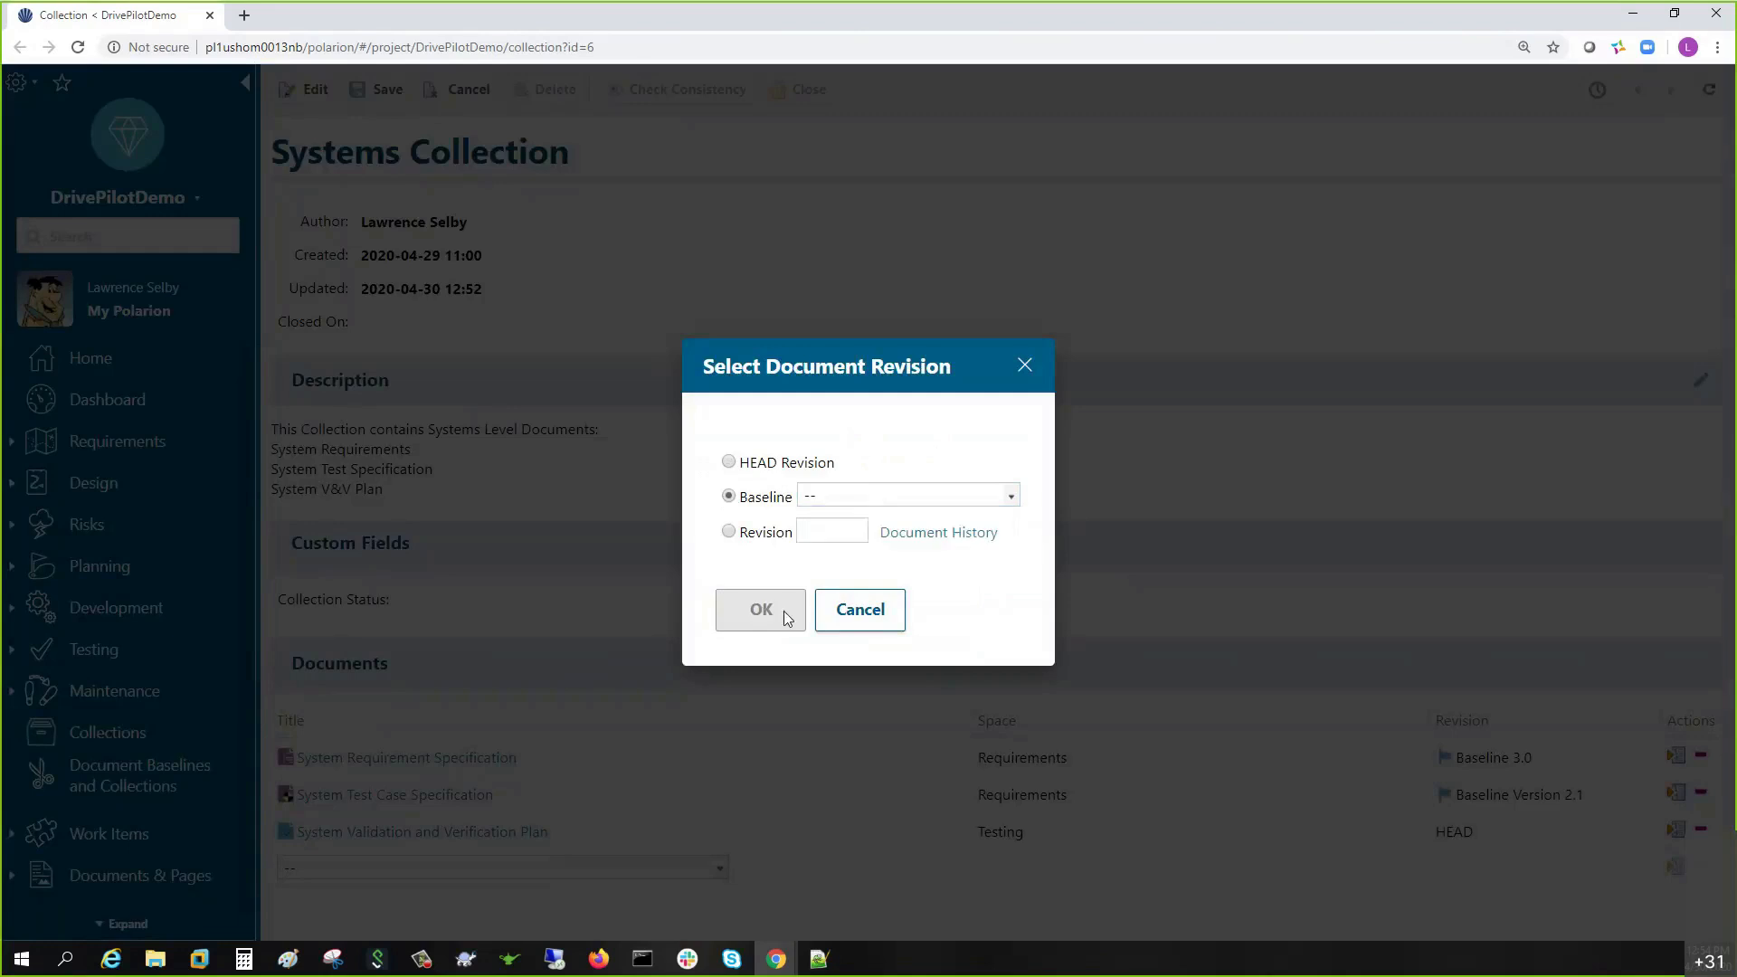
click(728, 532)
click(909, 534)
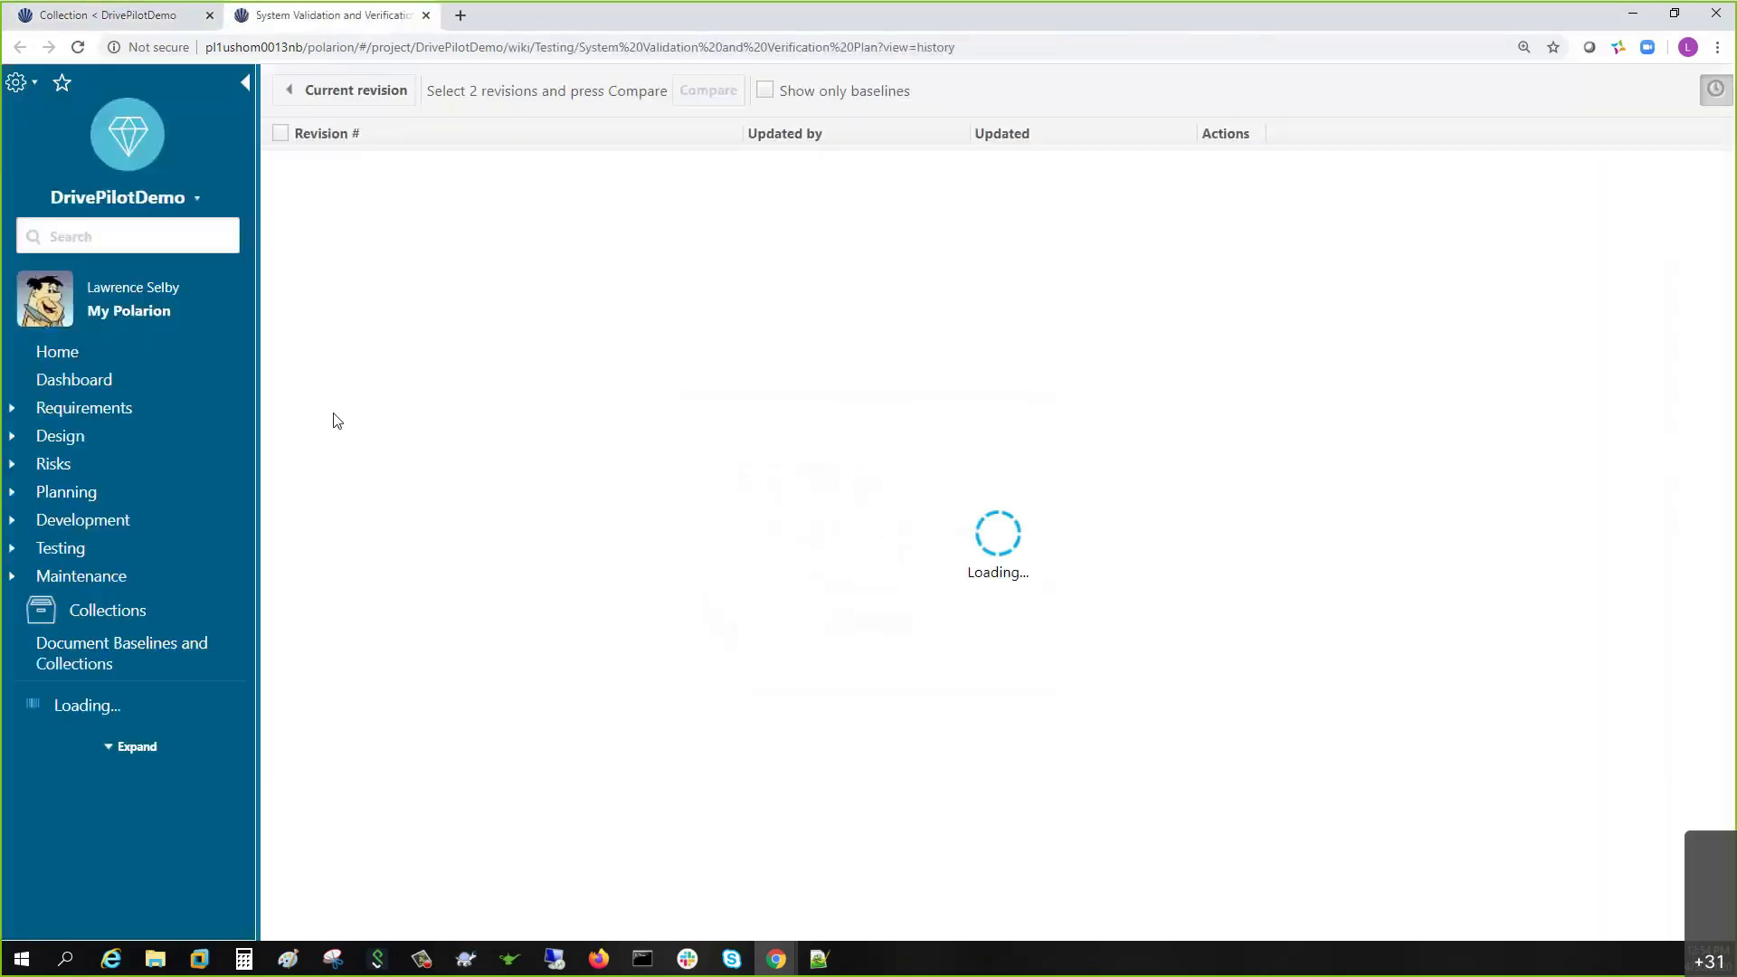
- Copy revision number 672 from the V&V Plan history and return to the Systems Collection
double_click(302, 176)
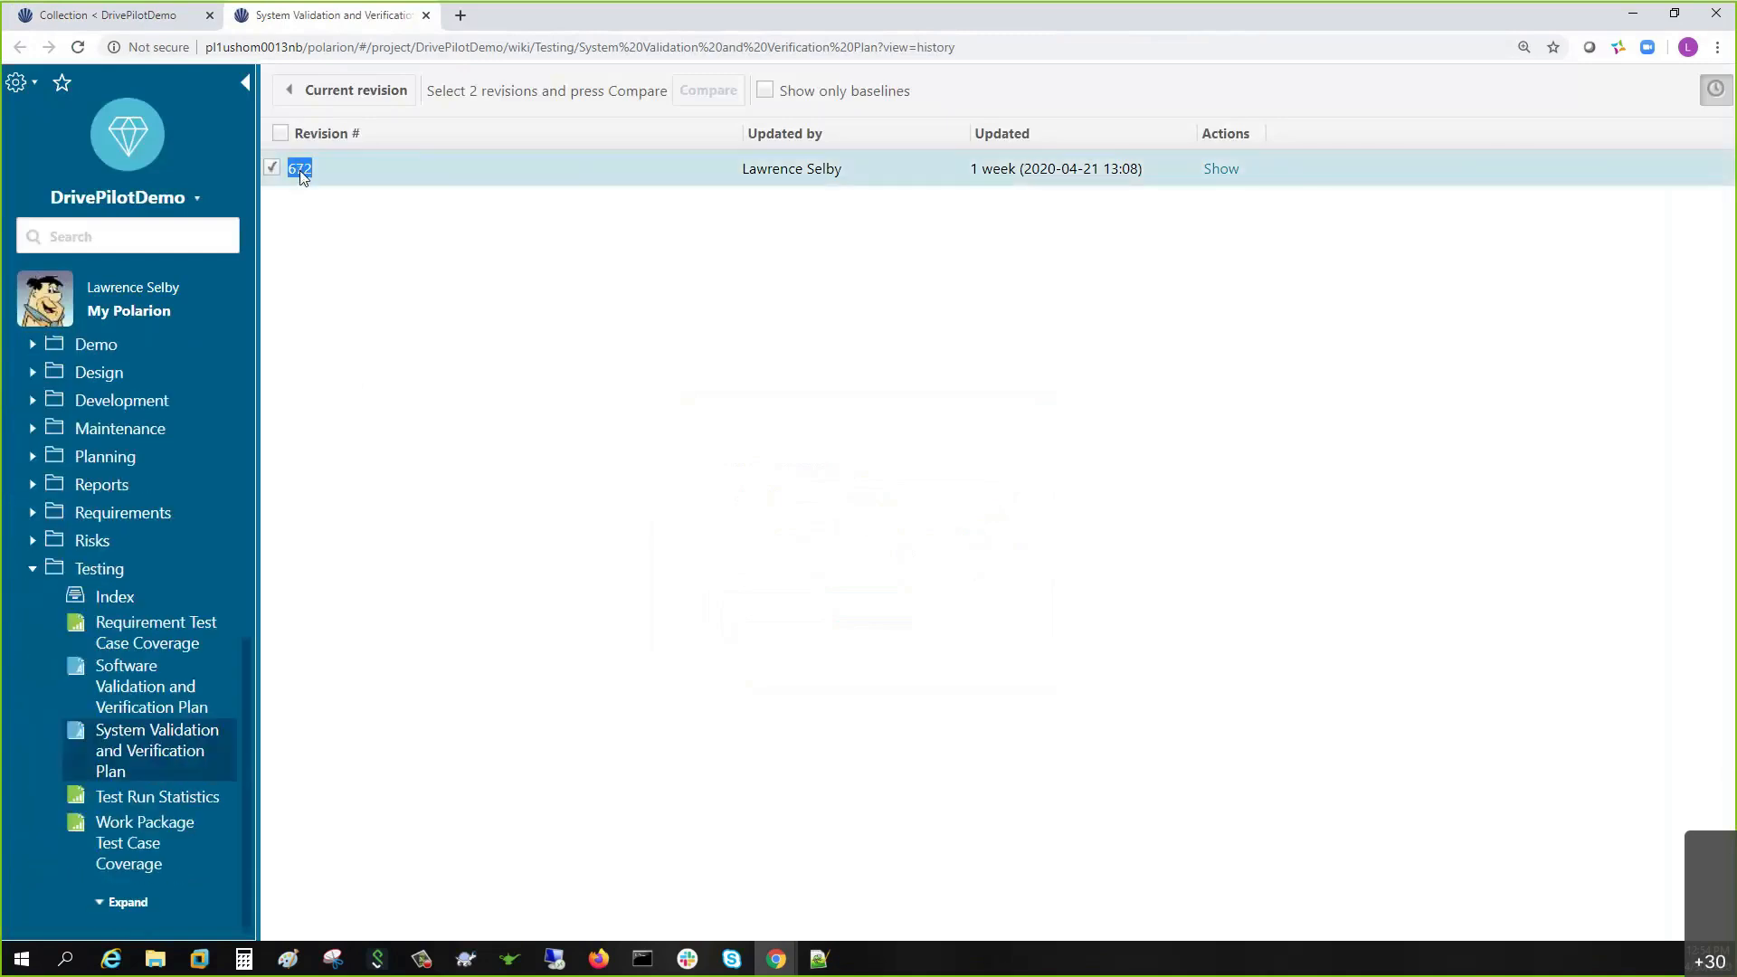
click(317, 93)
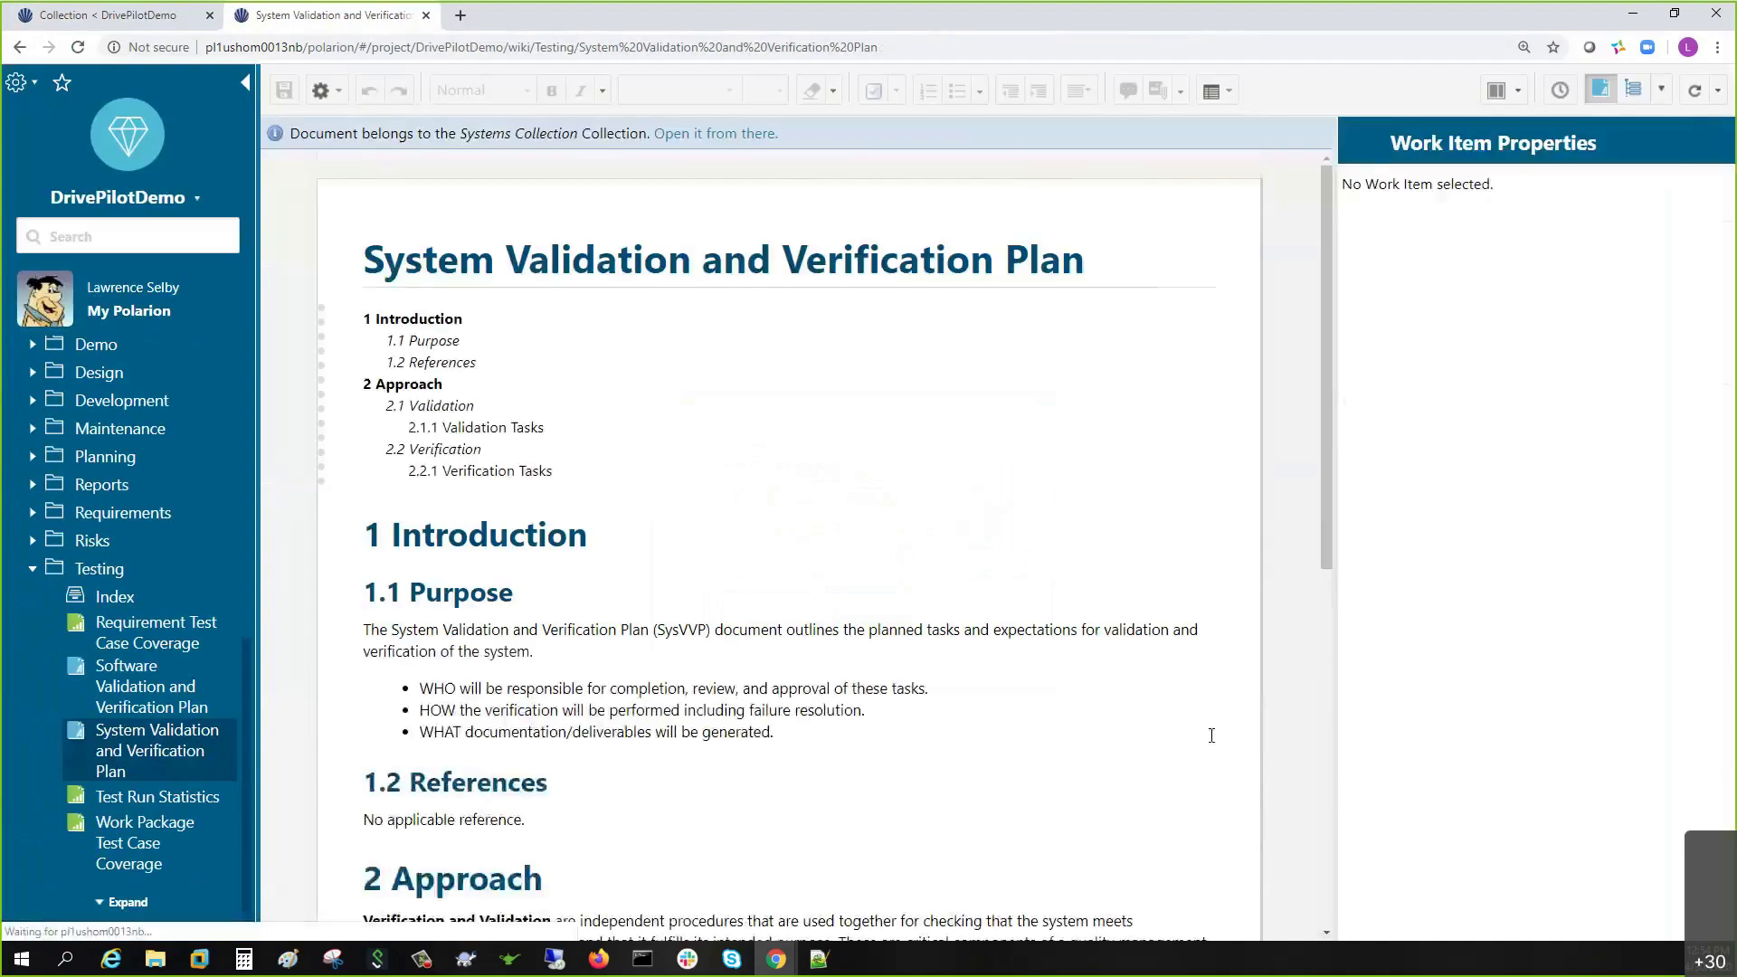
click(135, 20)
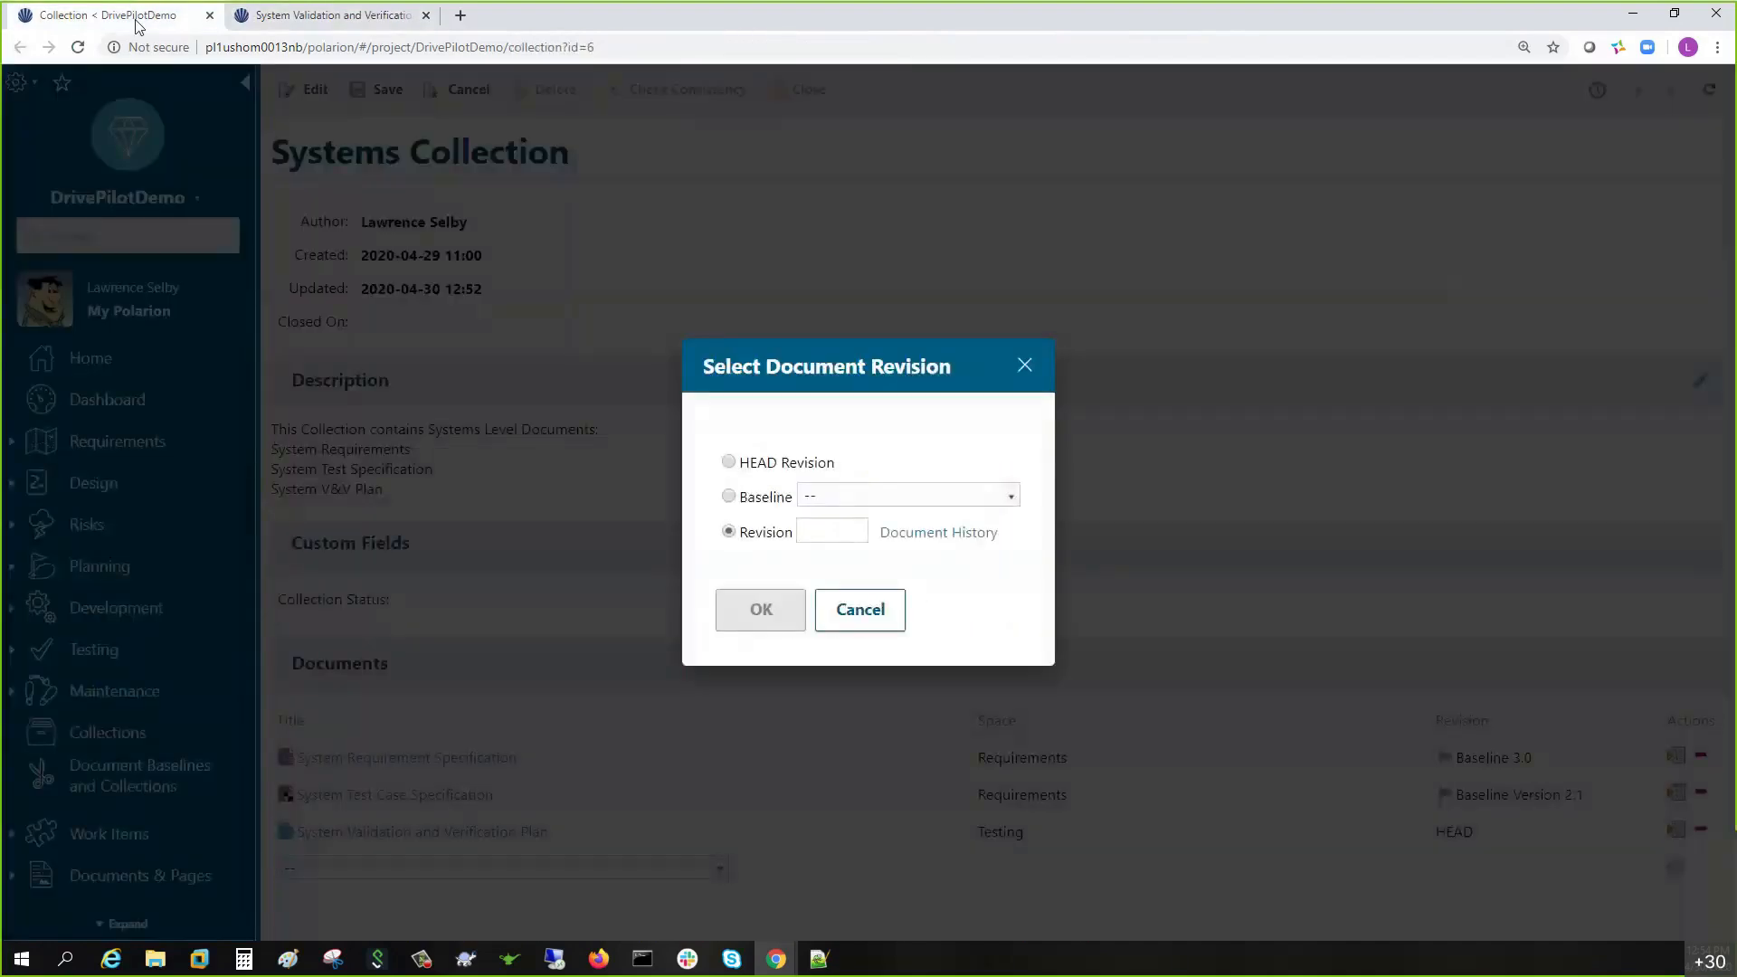
- Enter revision 672 for the V&V Plan, confirm, and save the collection
click(830, 532)
text(172)
click(761, 625)
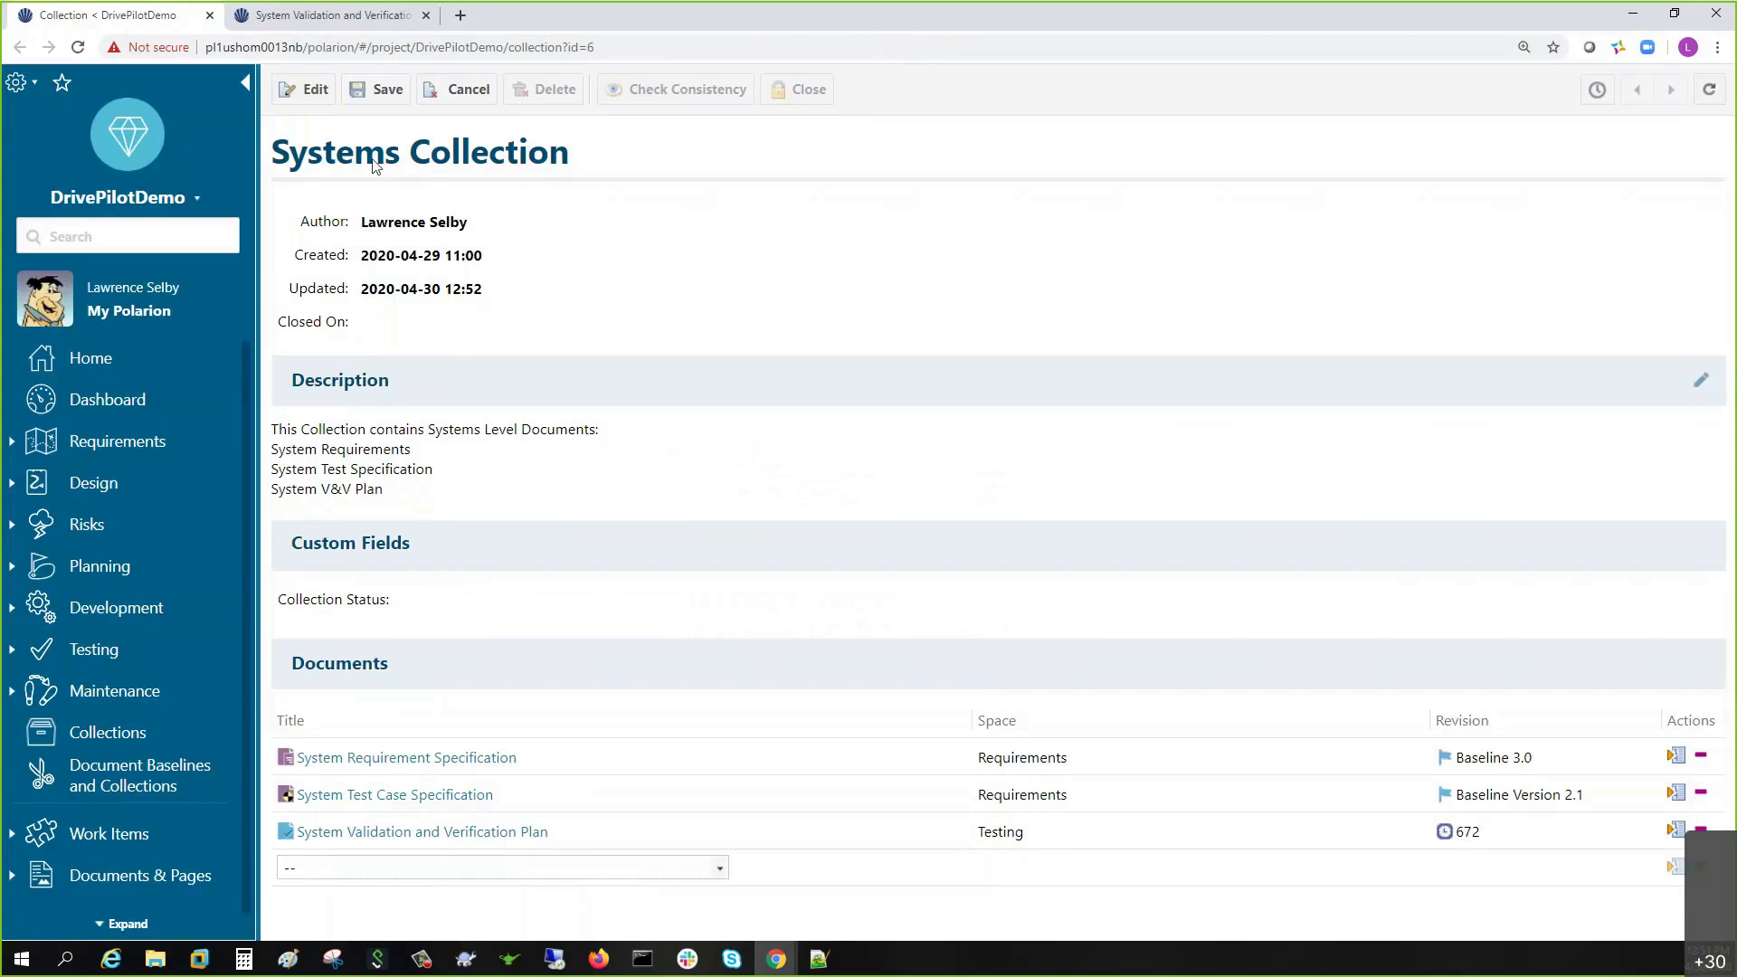
click(386, 90)
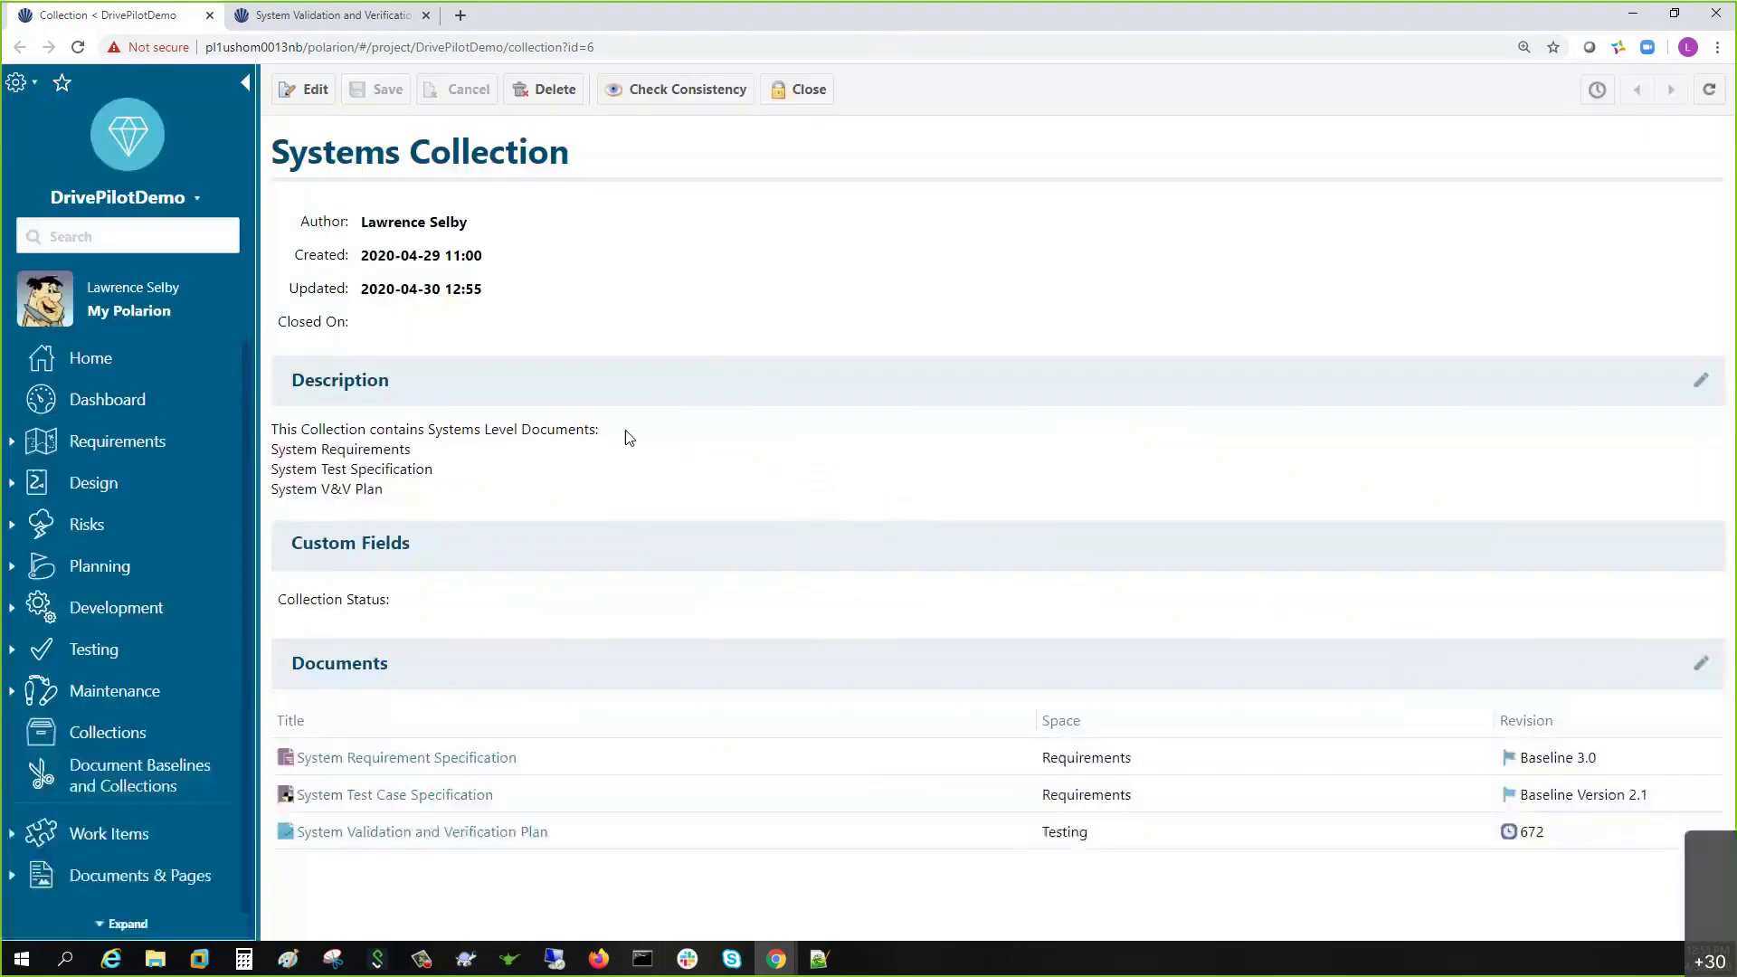
- Close the Systems Collection, close the V&V Plan history tab, and go to DrivePilotDemo Home
click(796, 105)
click(951, 143)
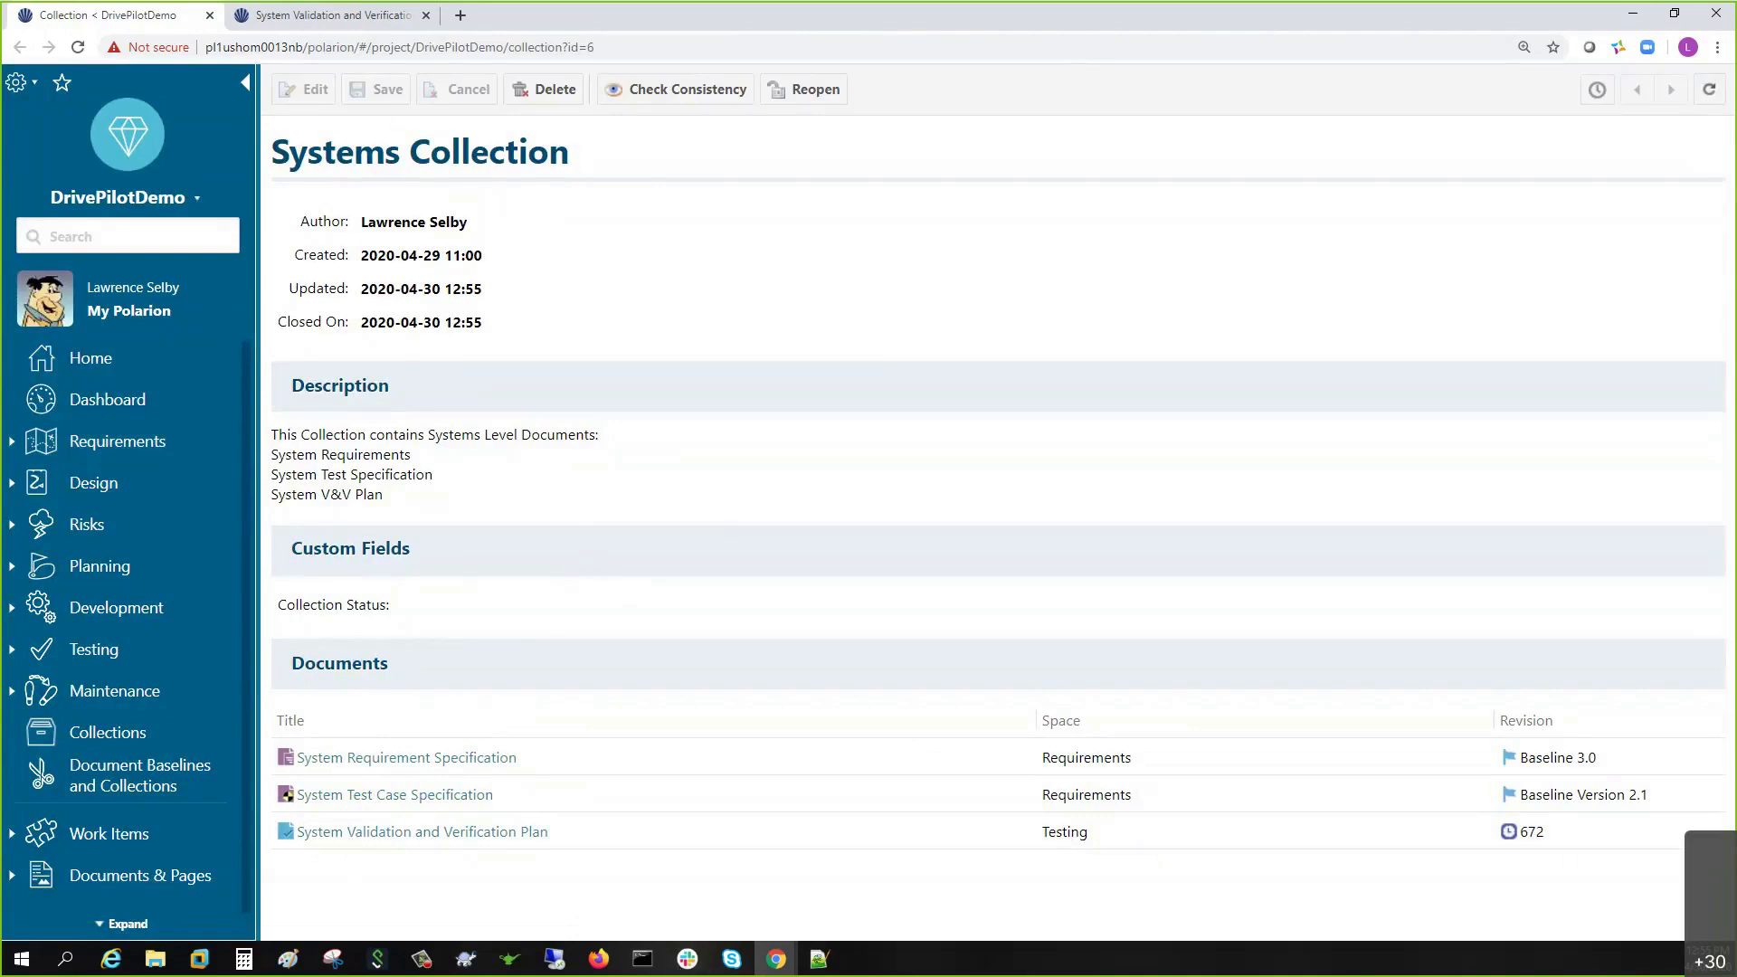
click(426, 16)
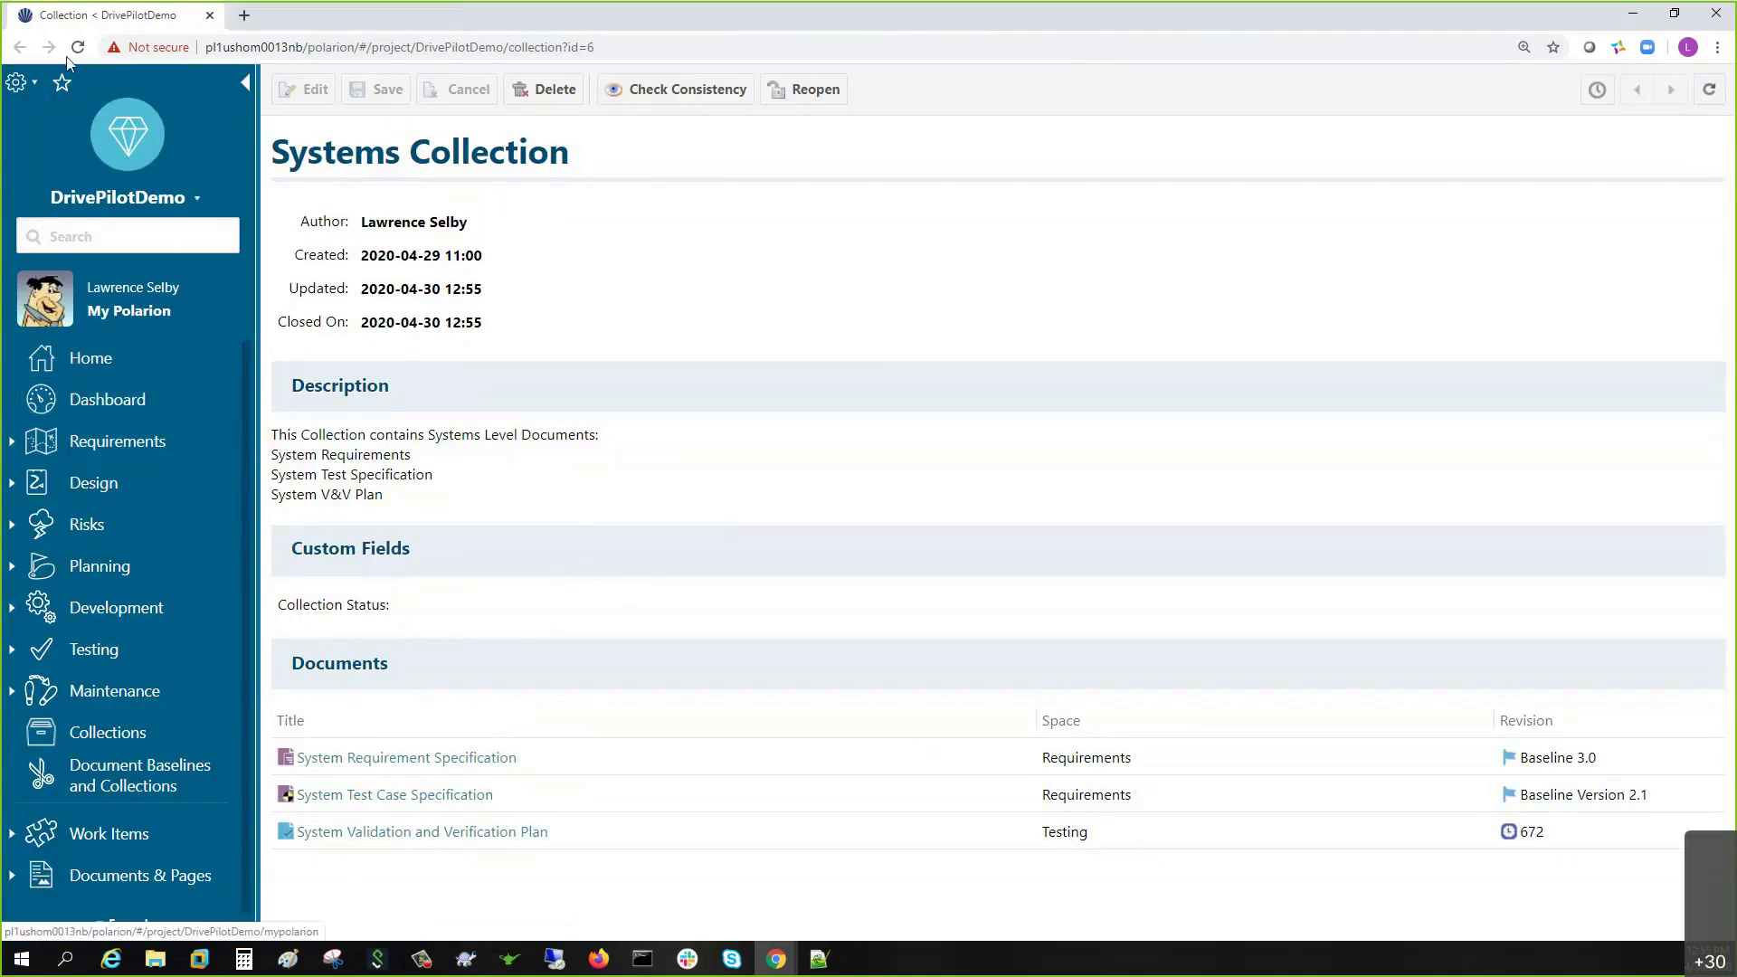
click(90, 362)
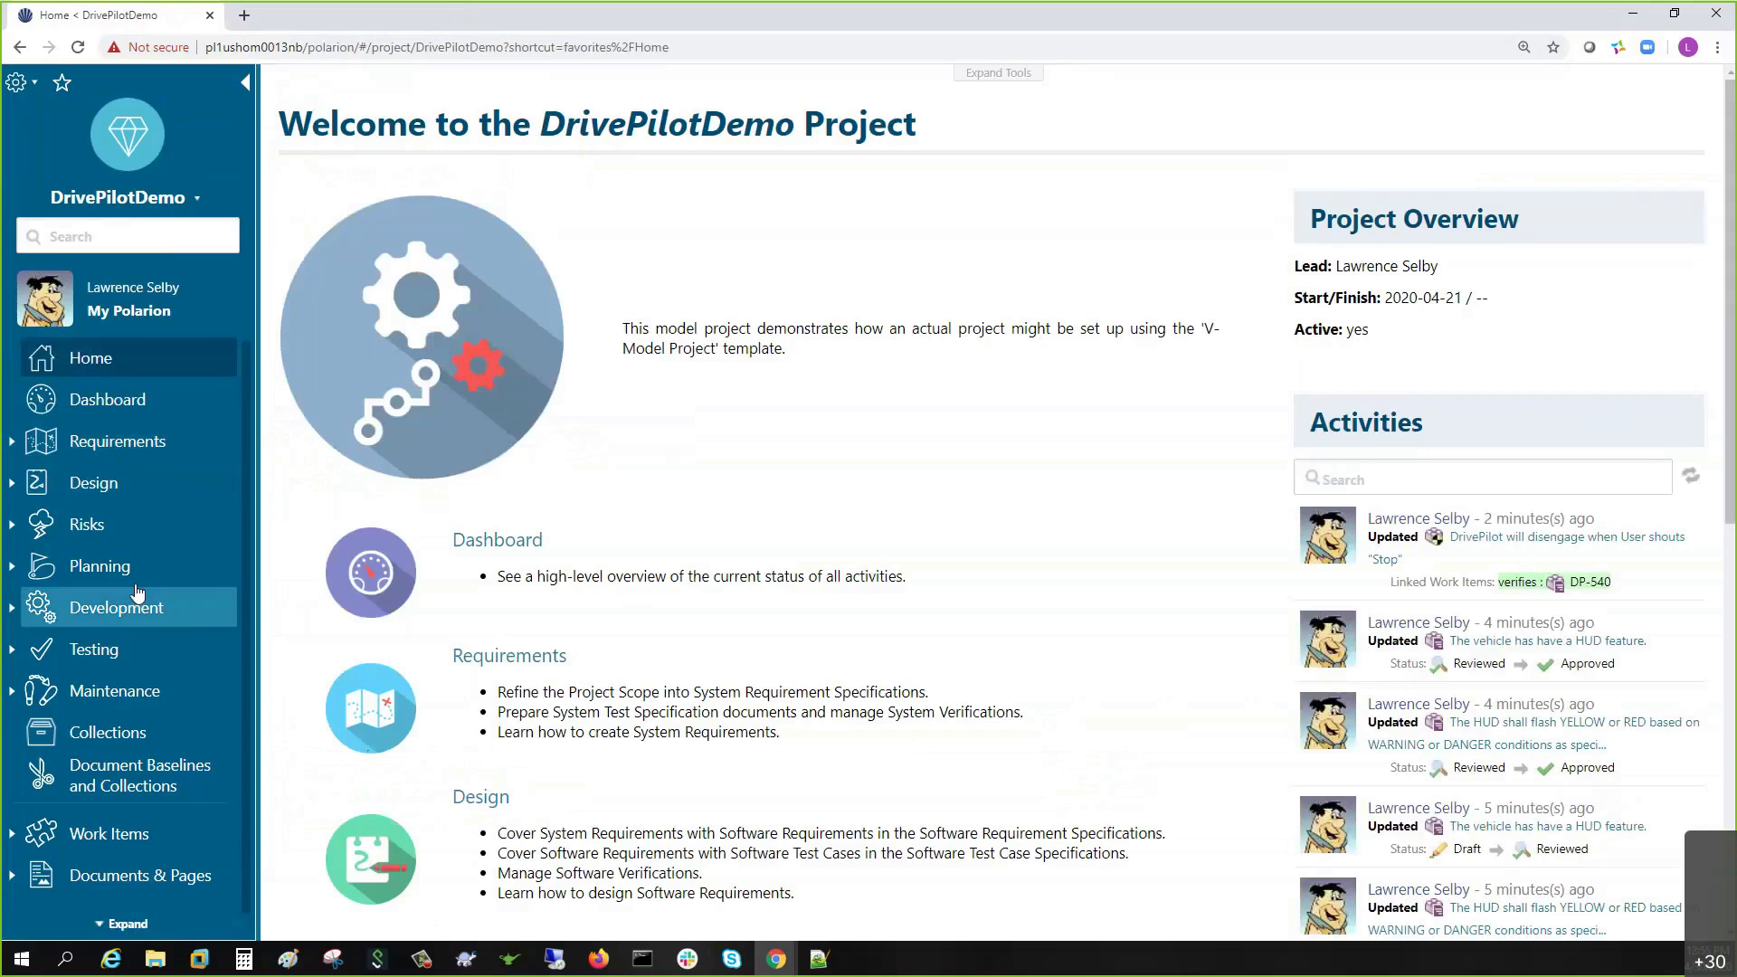
- Open the System Requirement Specification, view its Baseline 3.0 and 2.0 history, then return to current
click(8, 446)
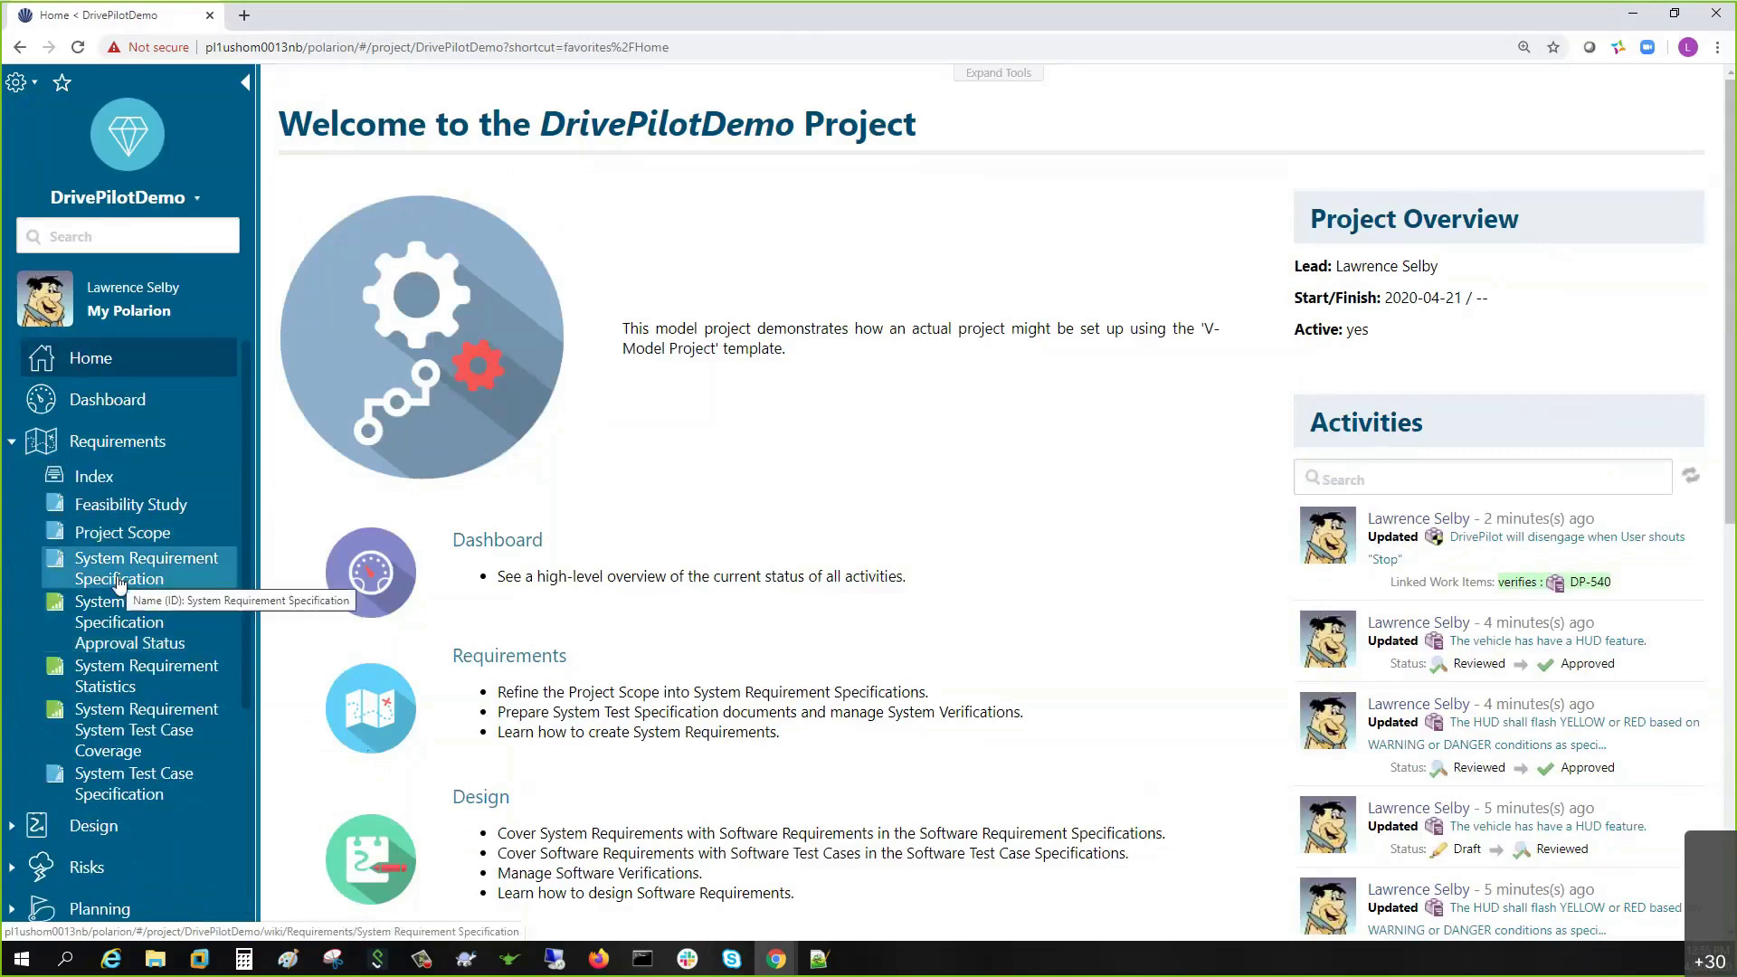
click(159, 566)
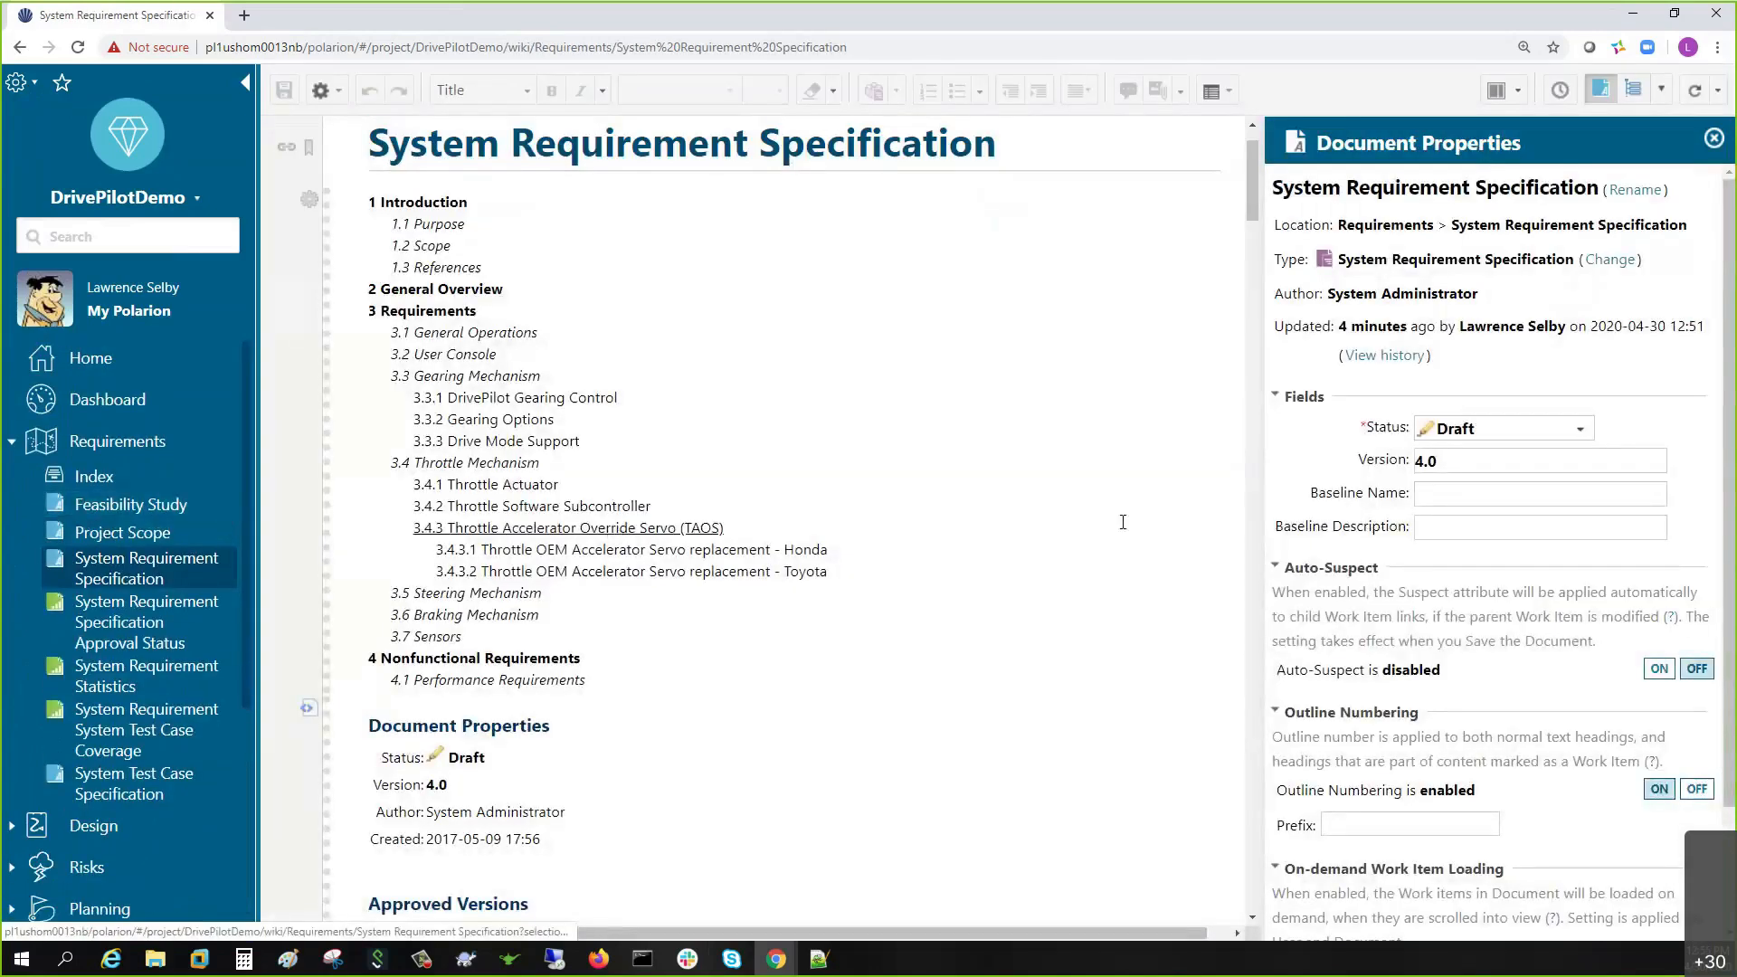
click(1560, 89)
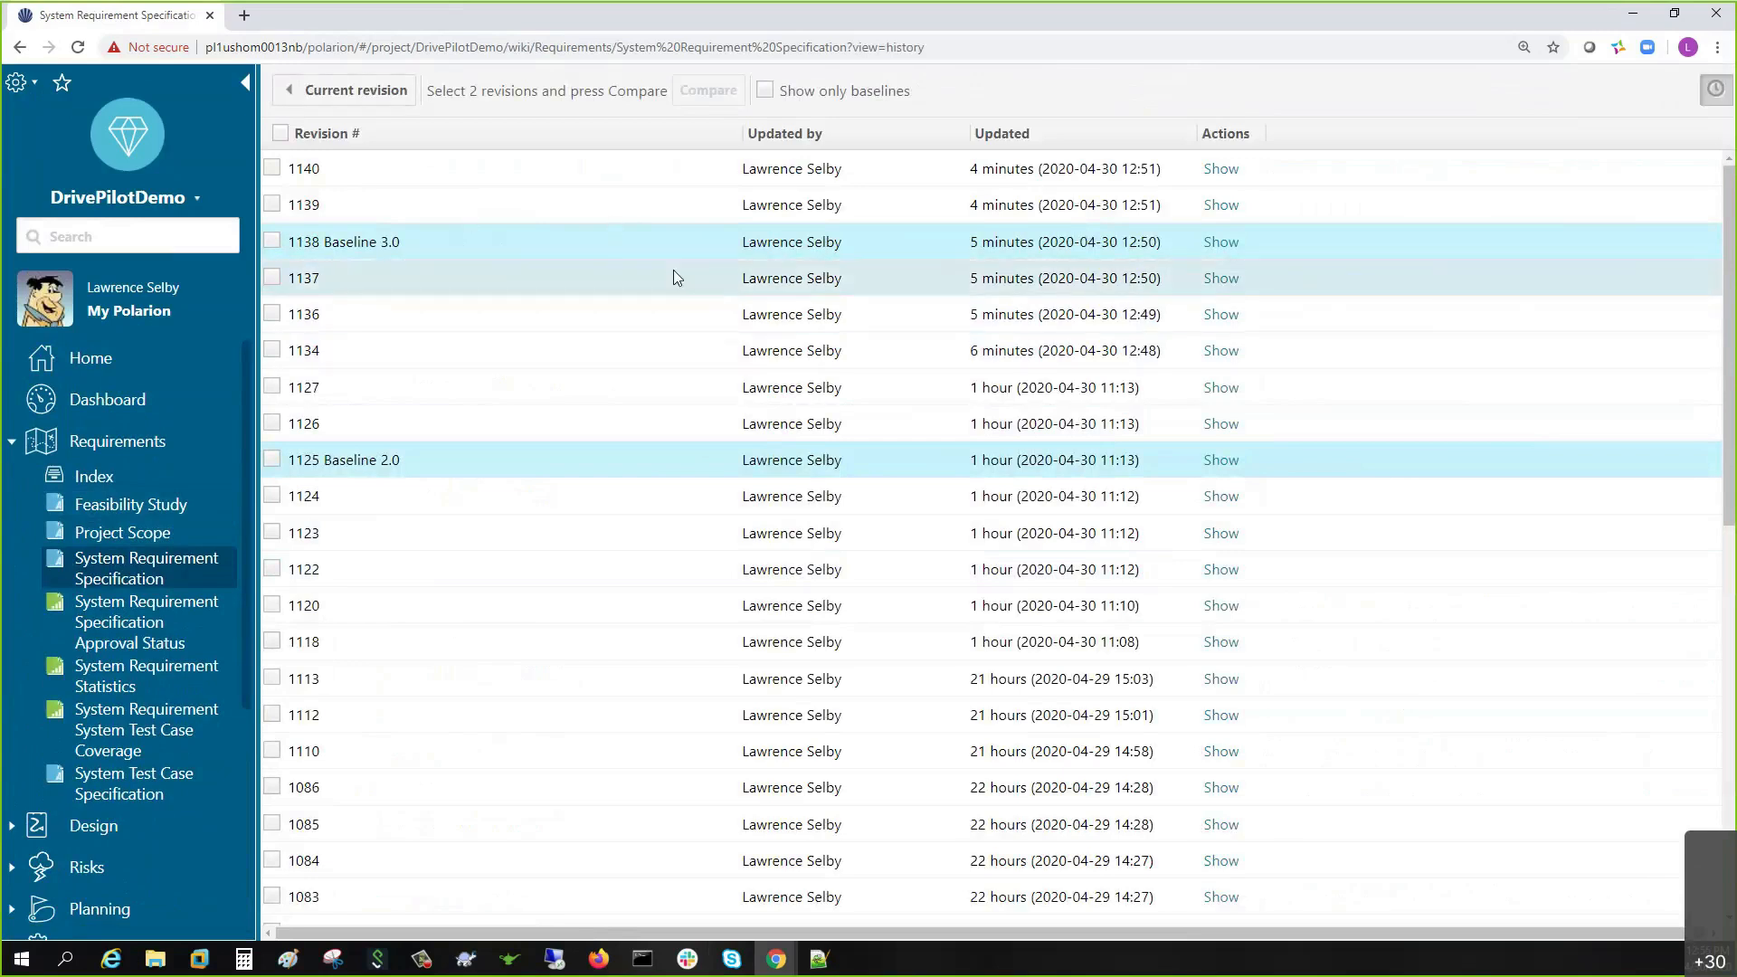
click(343, 91)
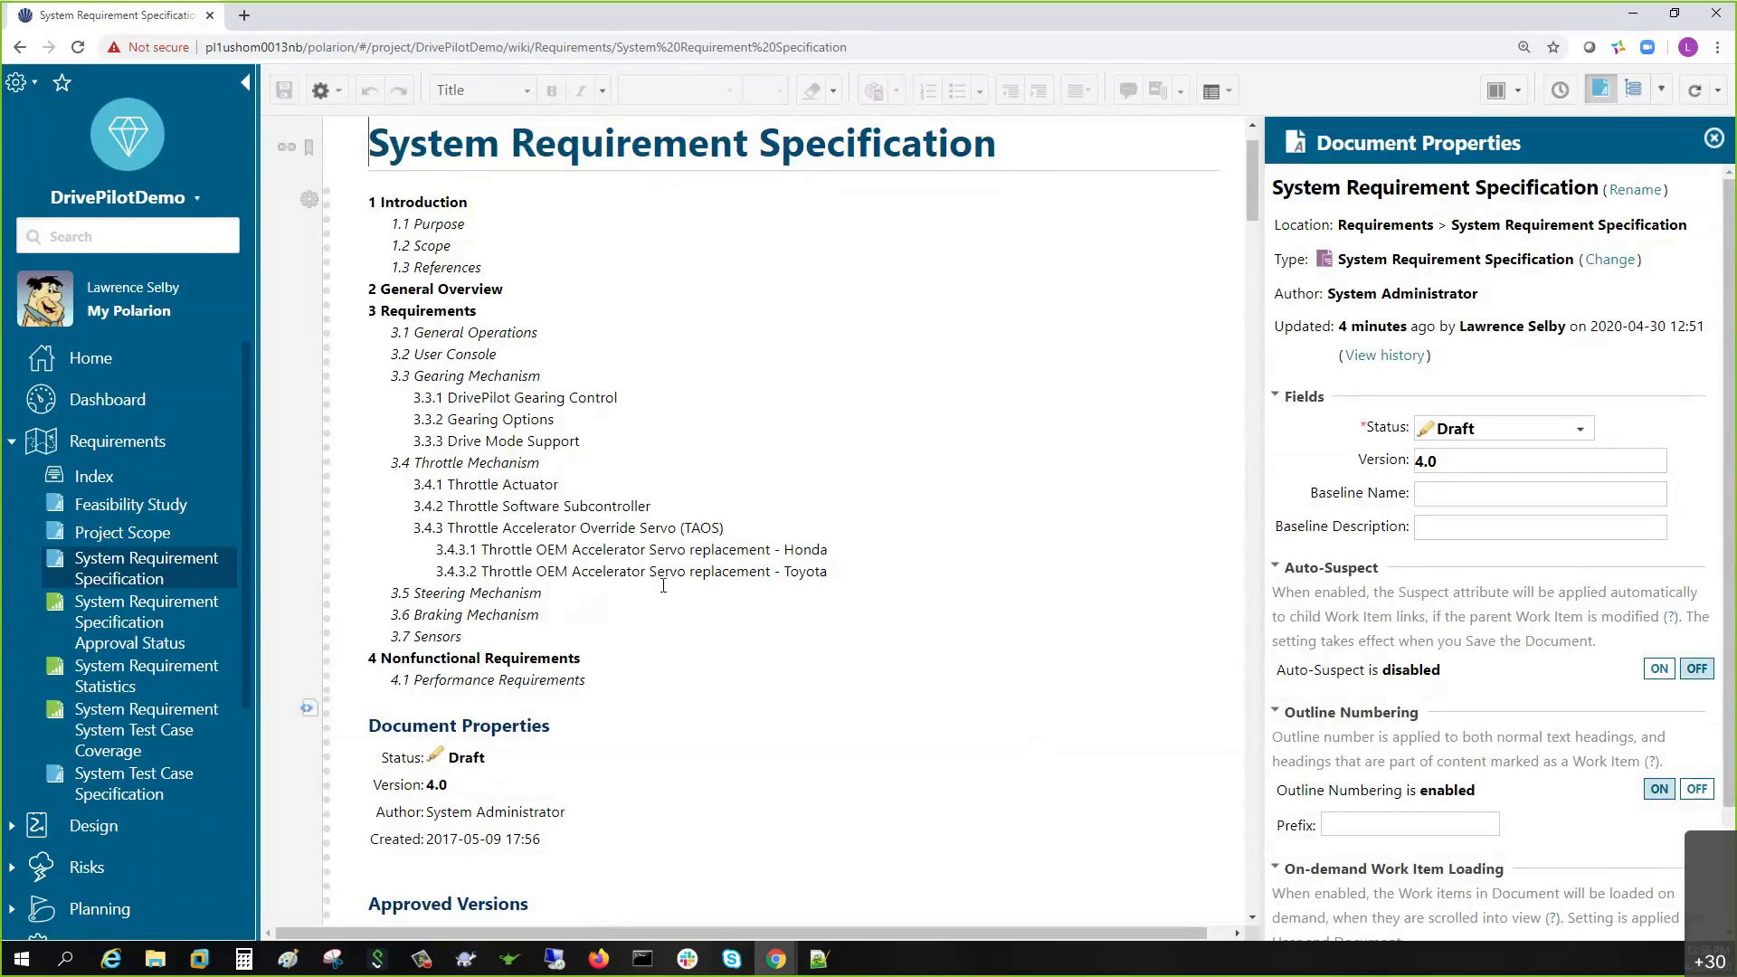
- Show Work Item Properties for DP-541, resize the panel, then select DP-540 verified by DP-473
scroll(655, 592, down, 10)
scroll(656, 592, down, 3)
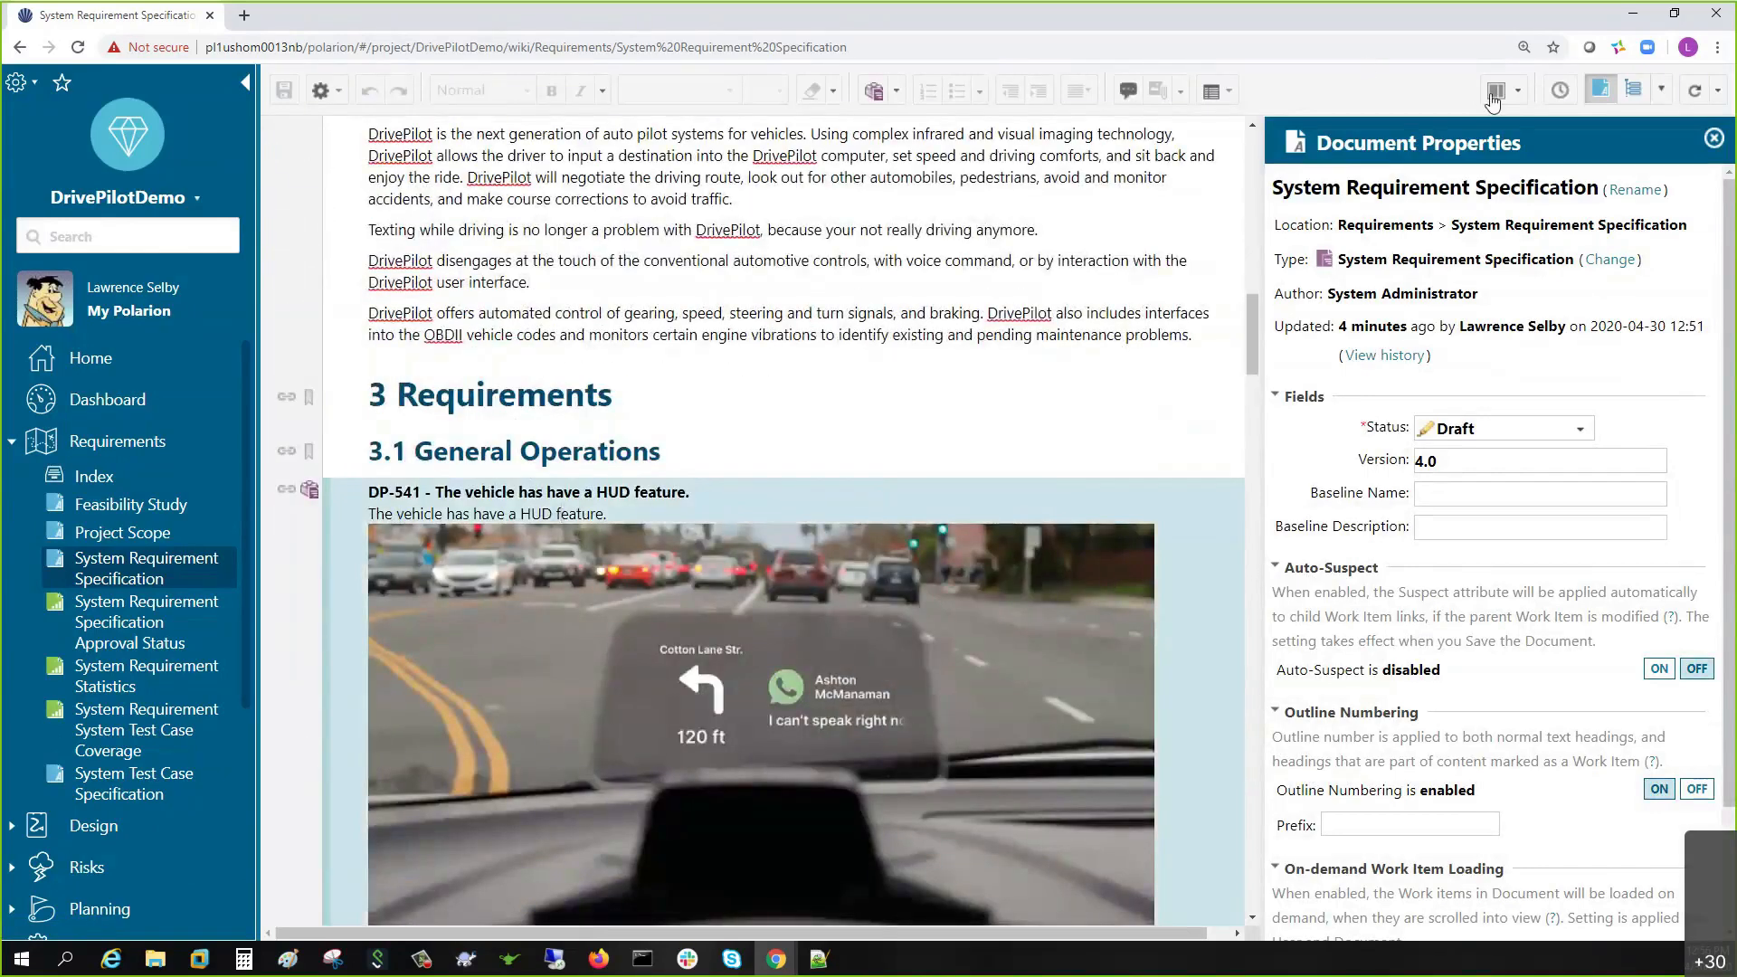
click(1661, 90)
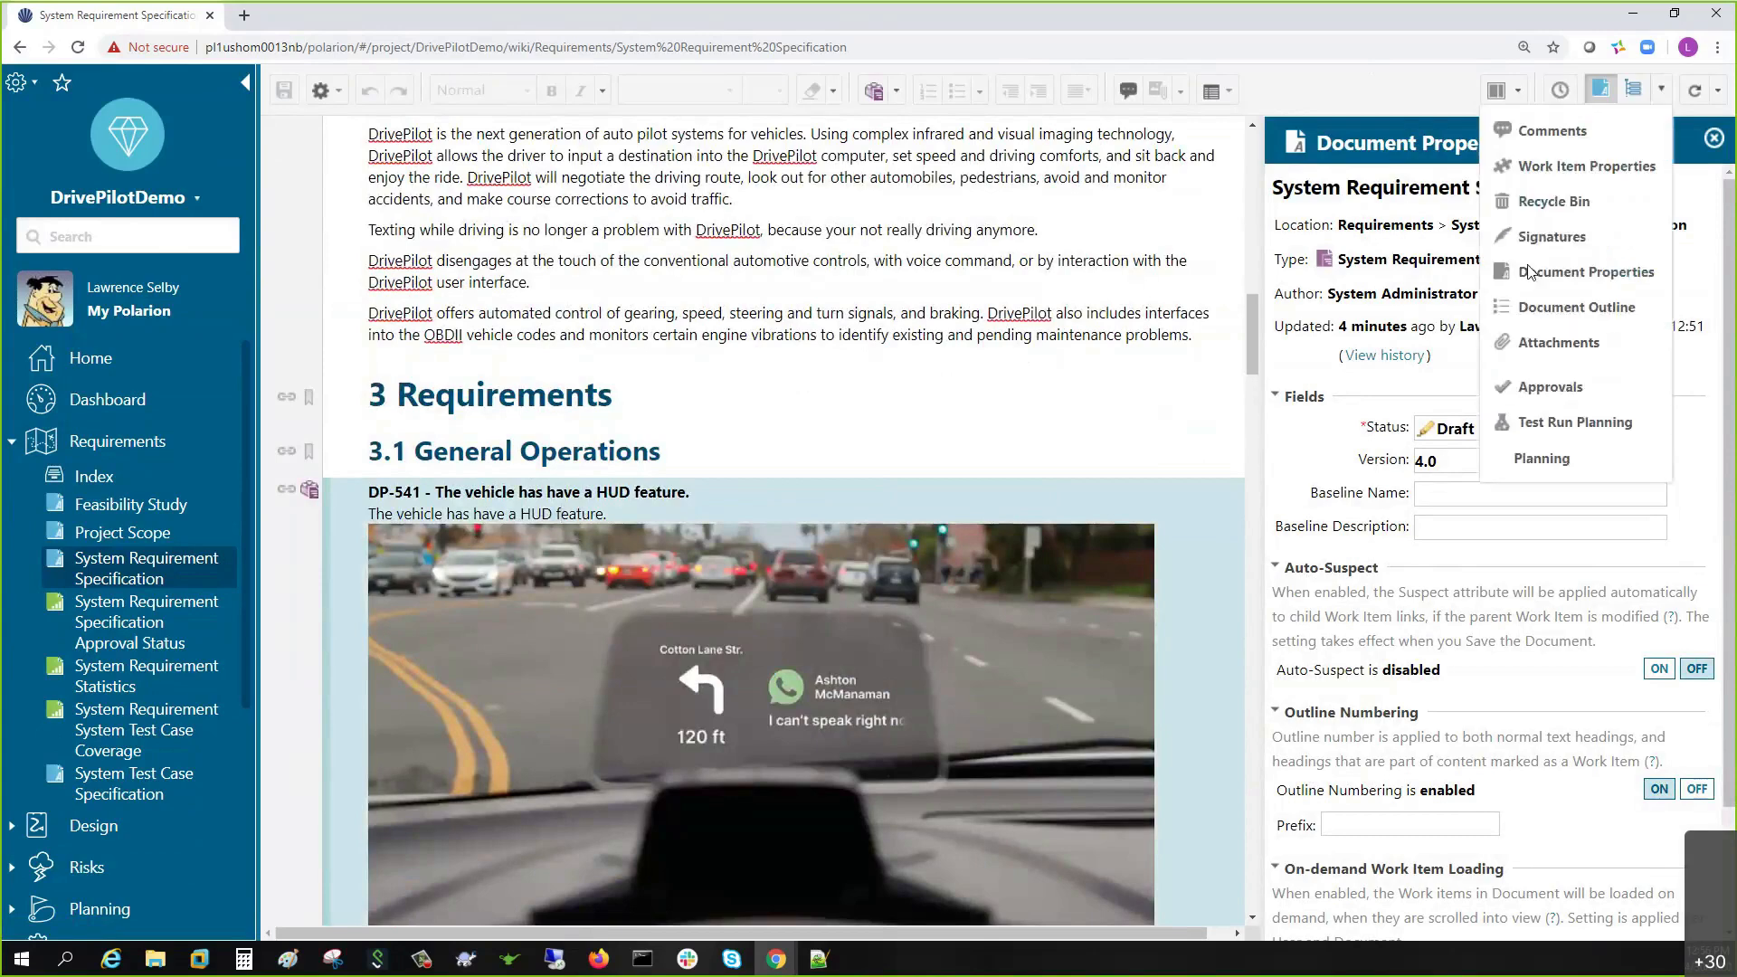
click(1538, 166)
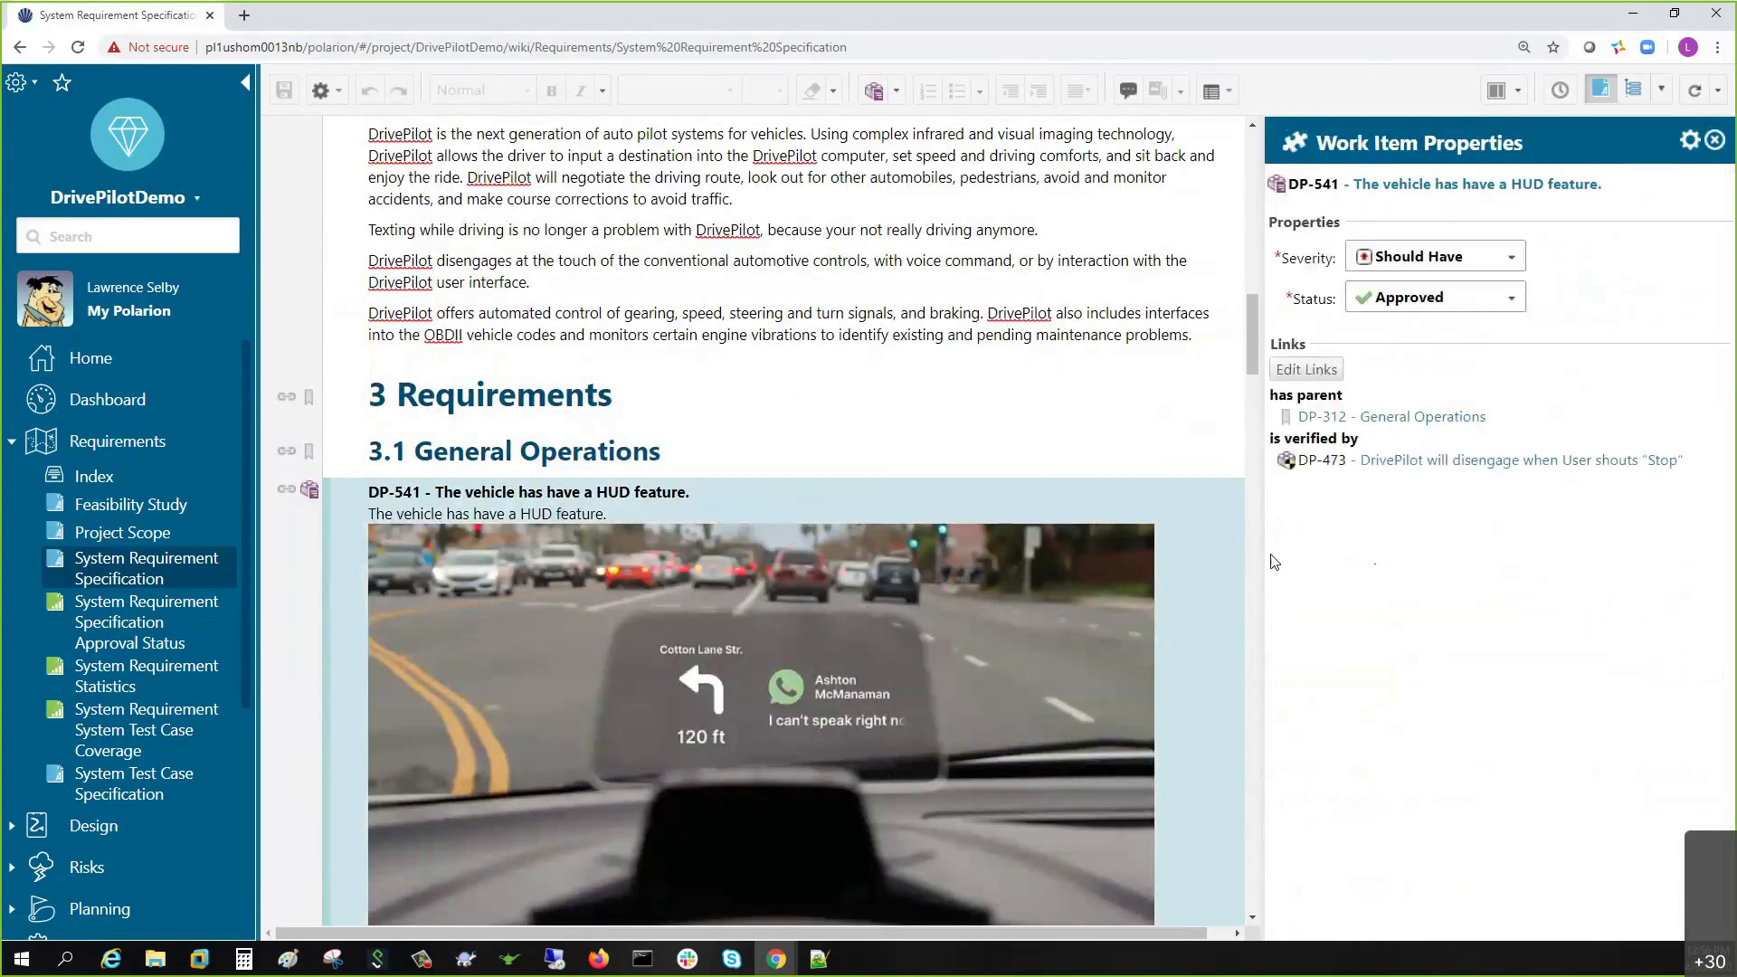
drag(1258, 552, 1336, 562)
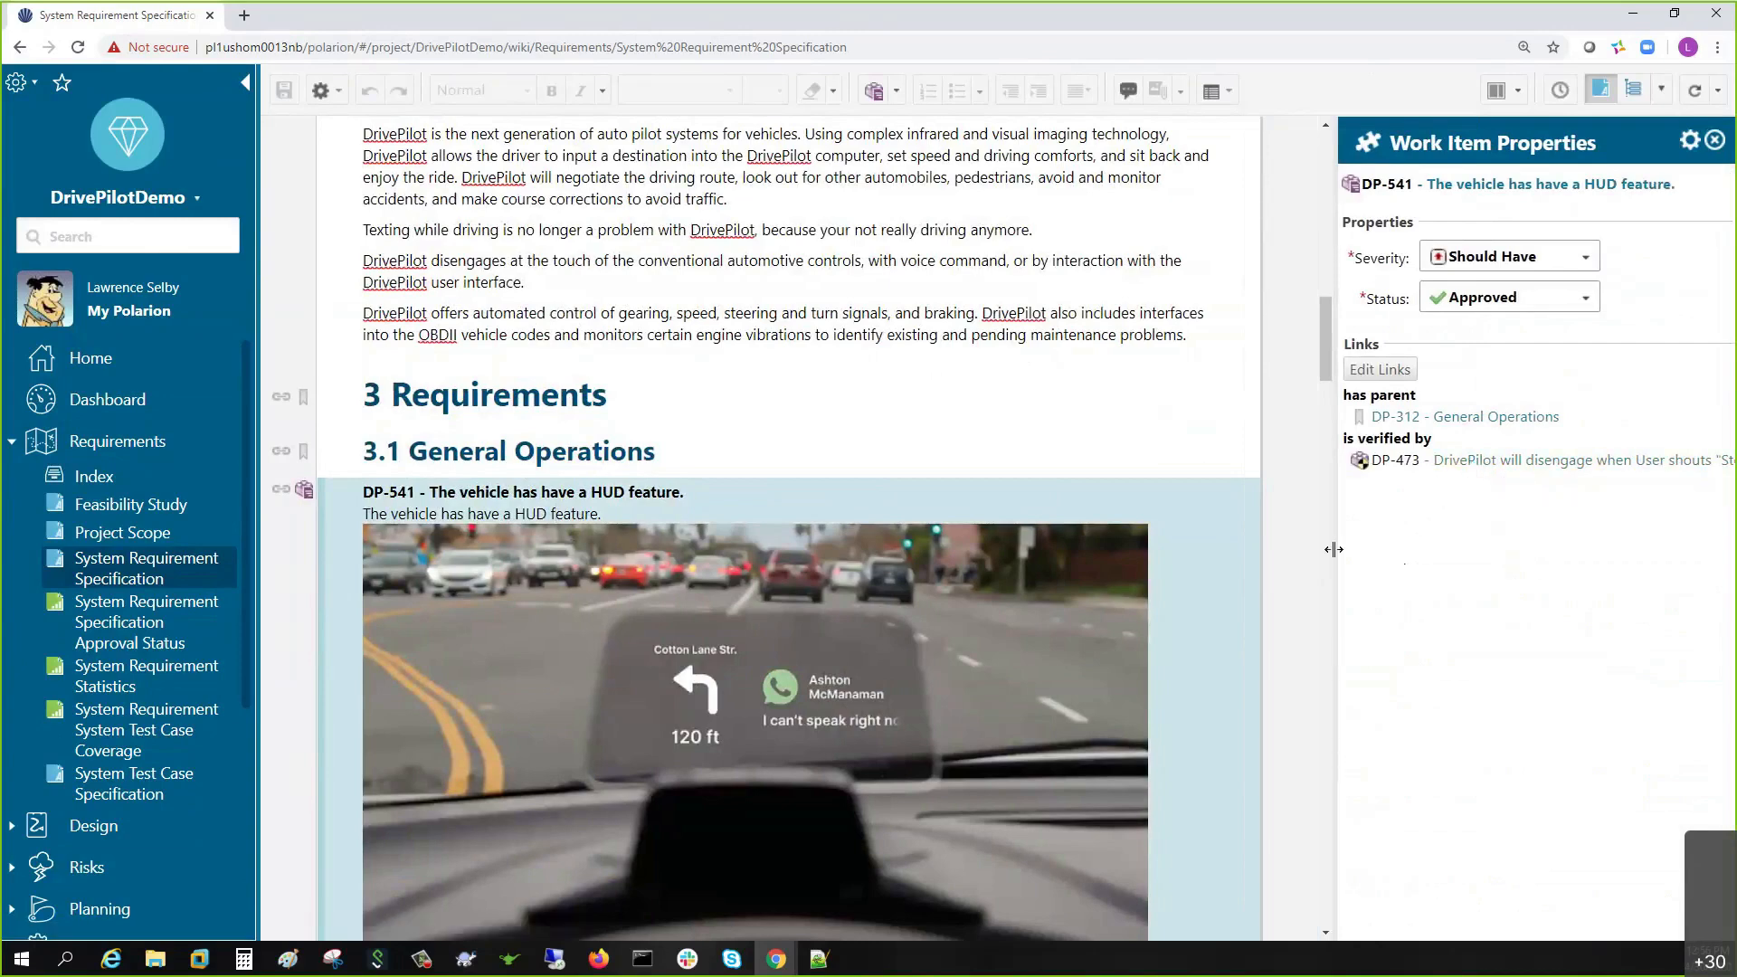
drag(1334, 549, 1310, 552)
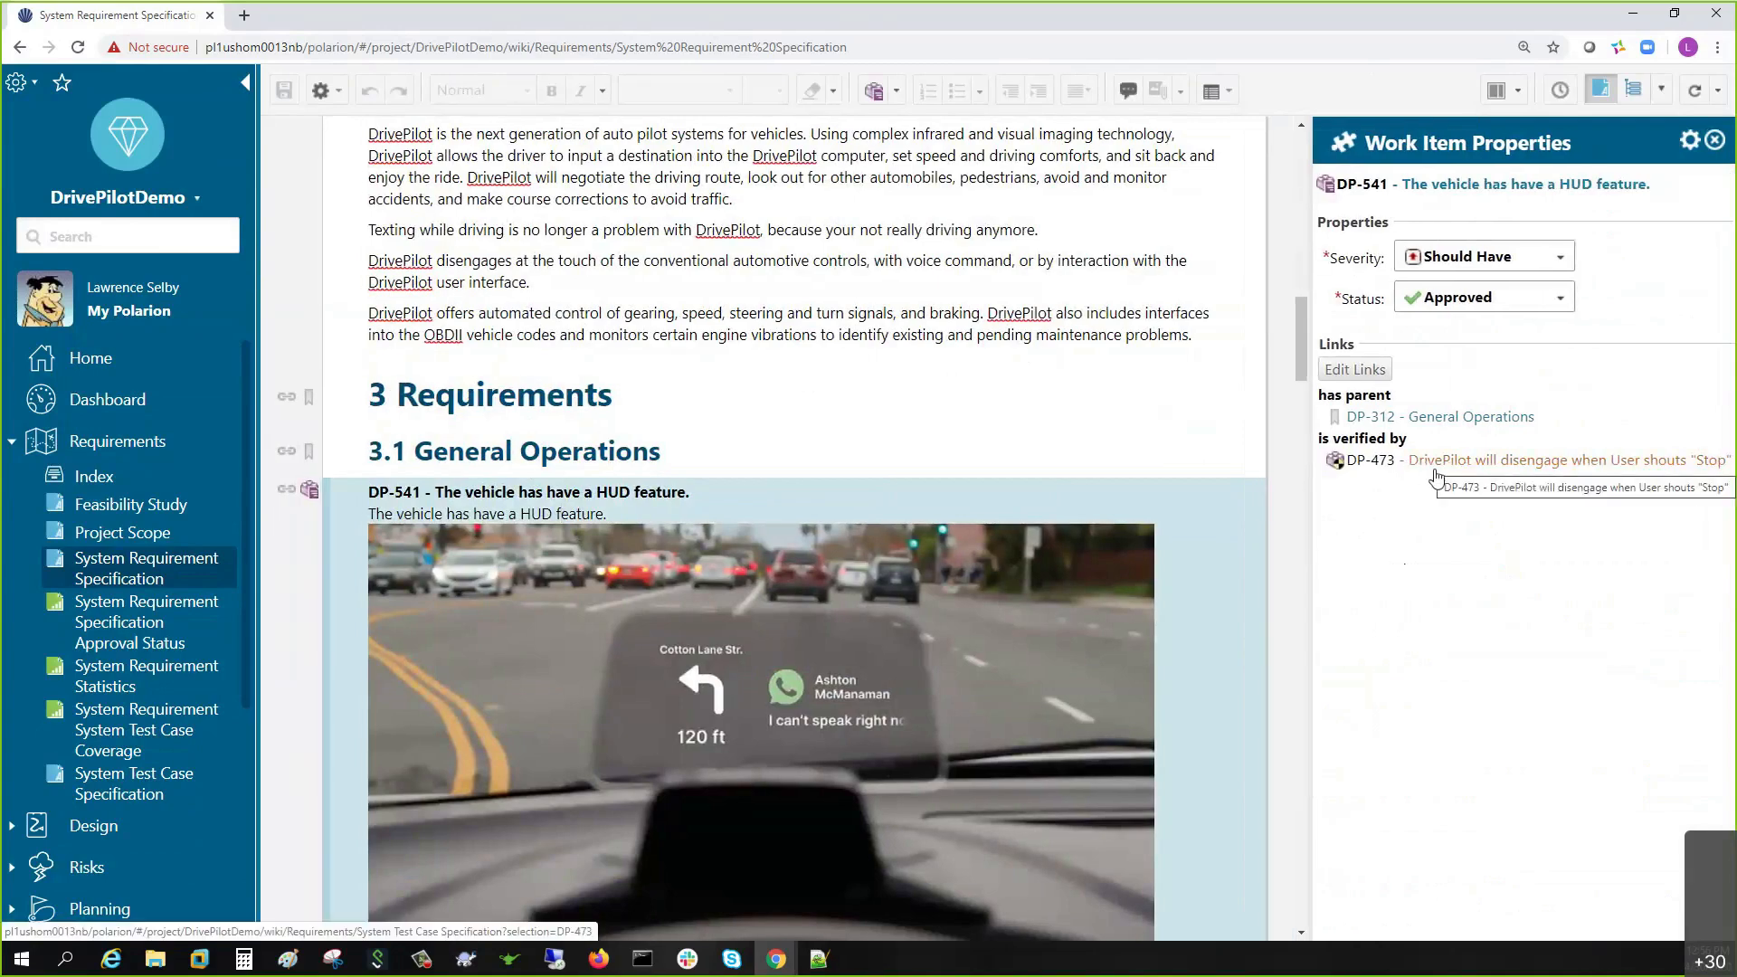
scroll(720, 700, down, 4)
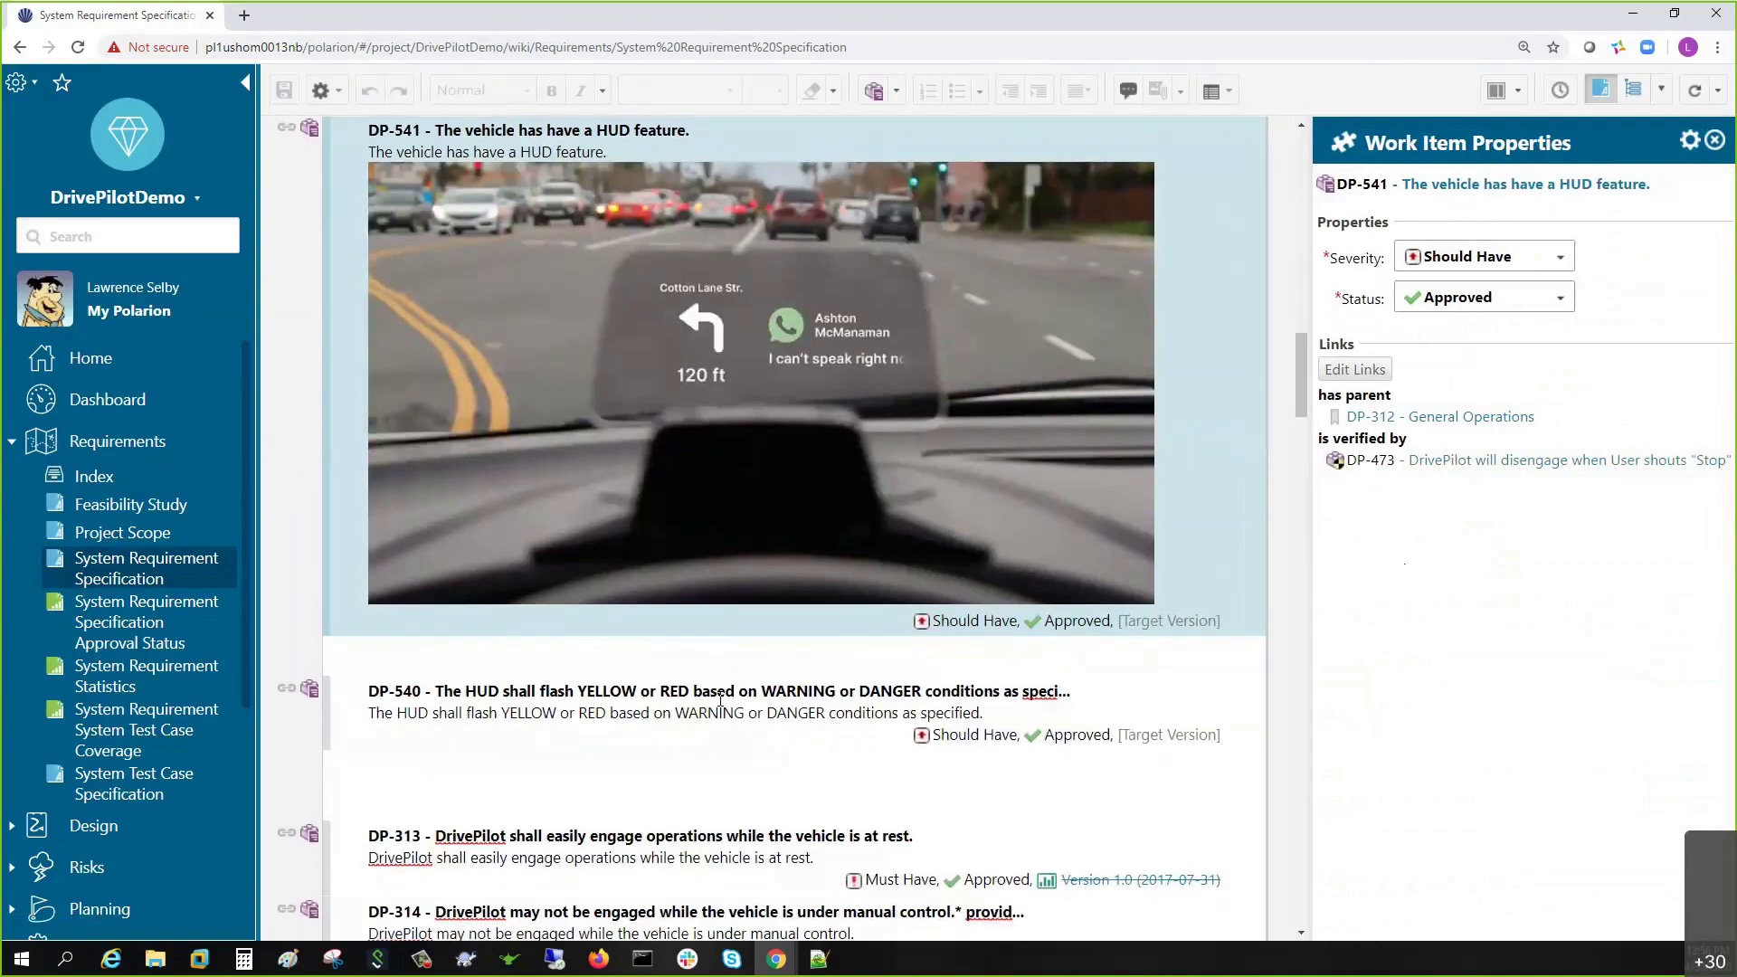
click(688, 720)
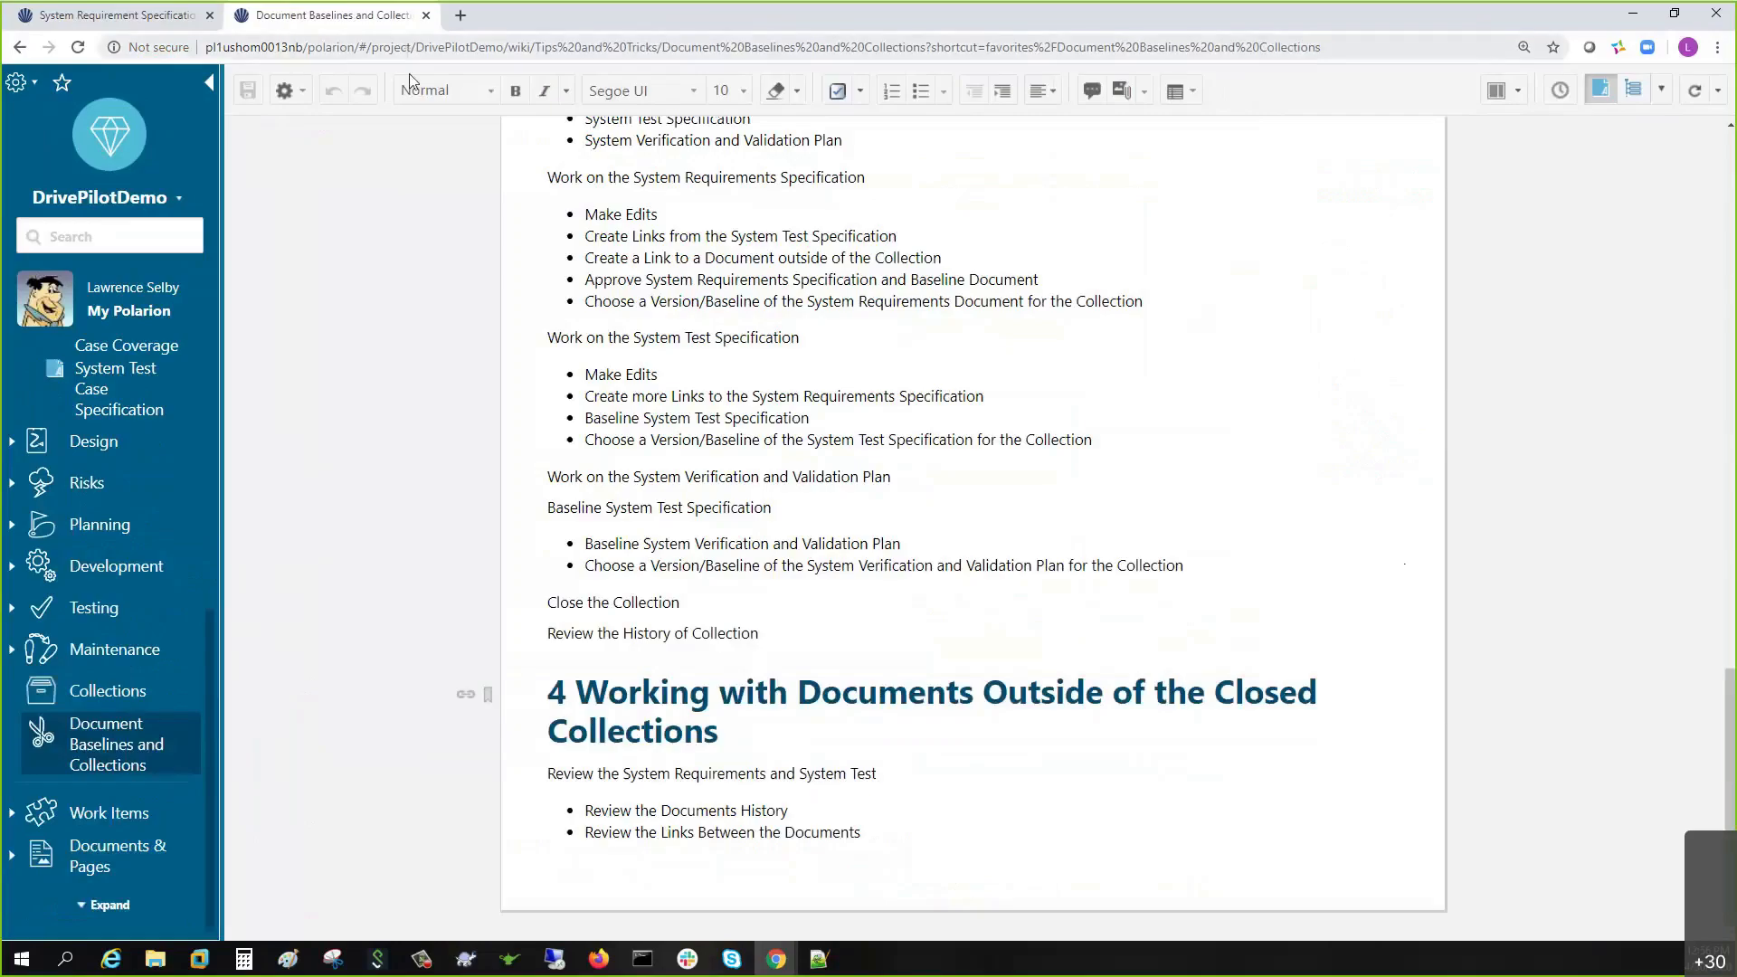
scroll(764, 388, up, 8)
scroll(764, 389, up, 5)
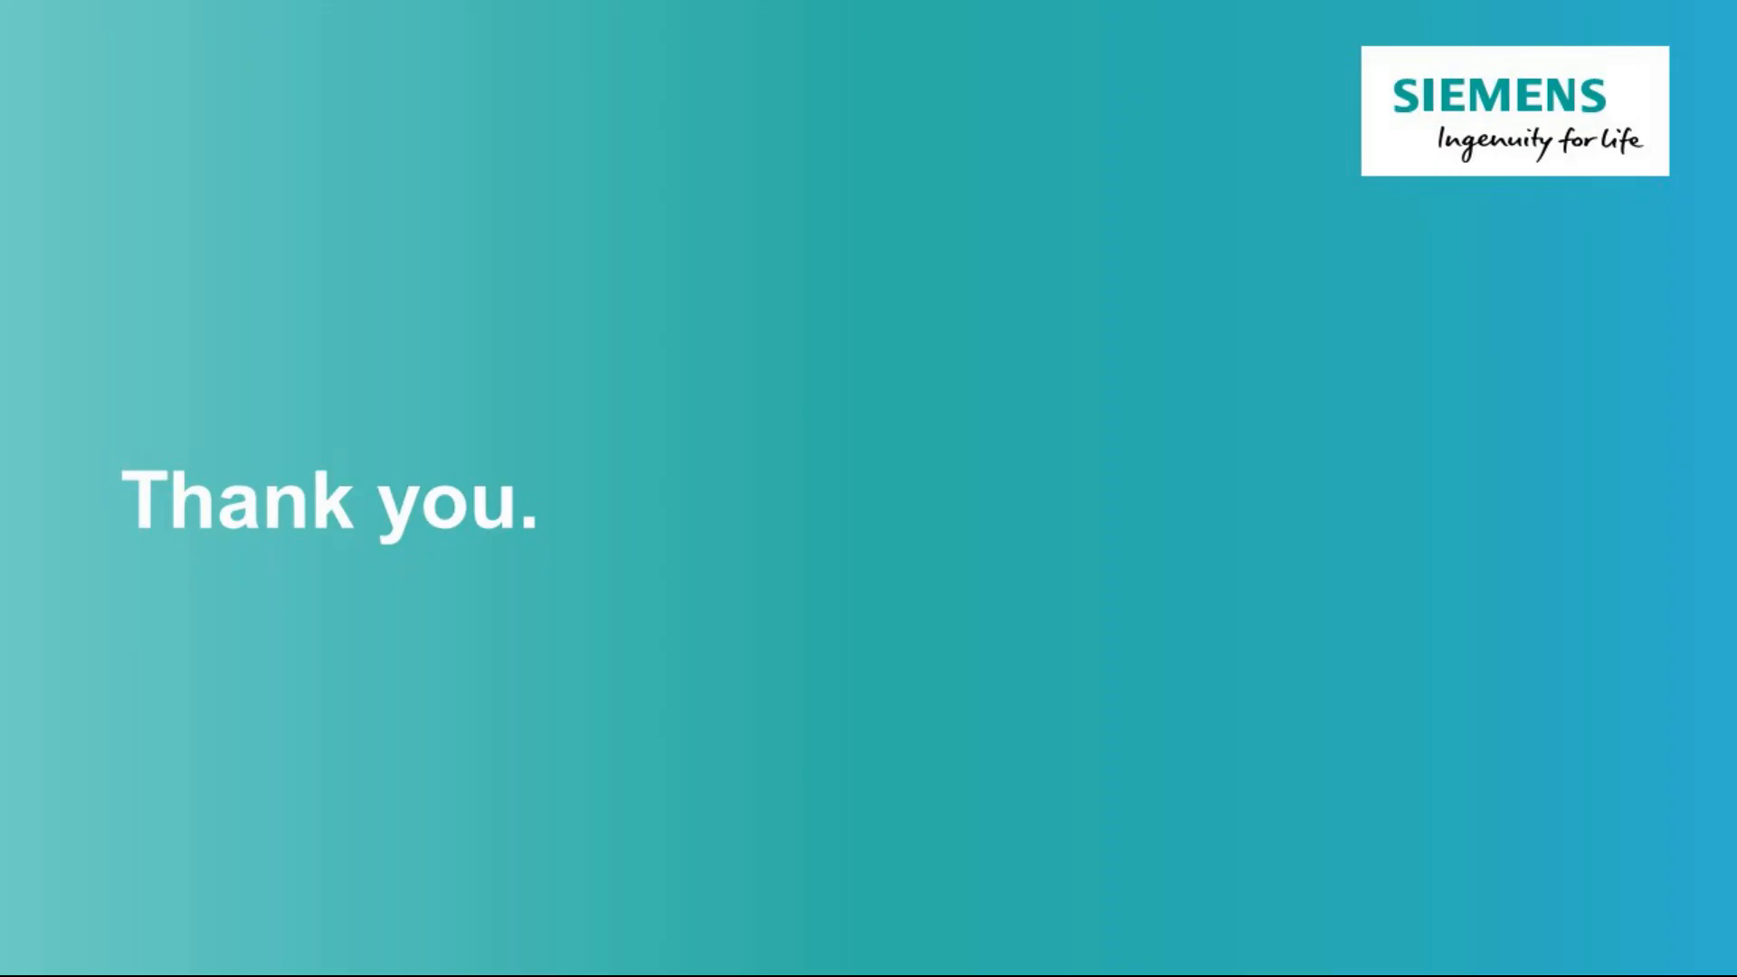